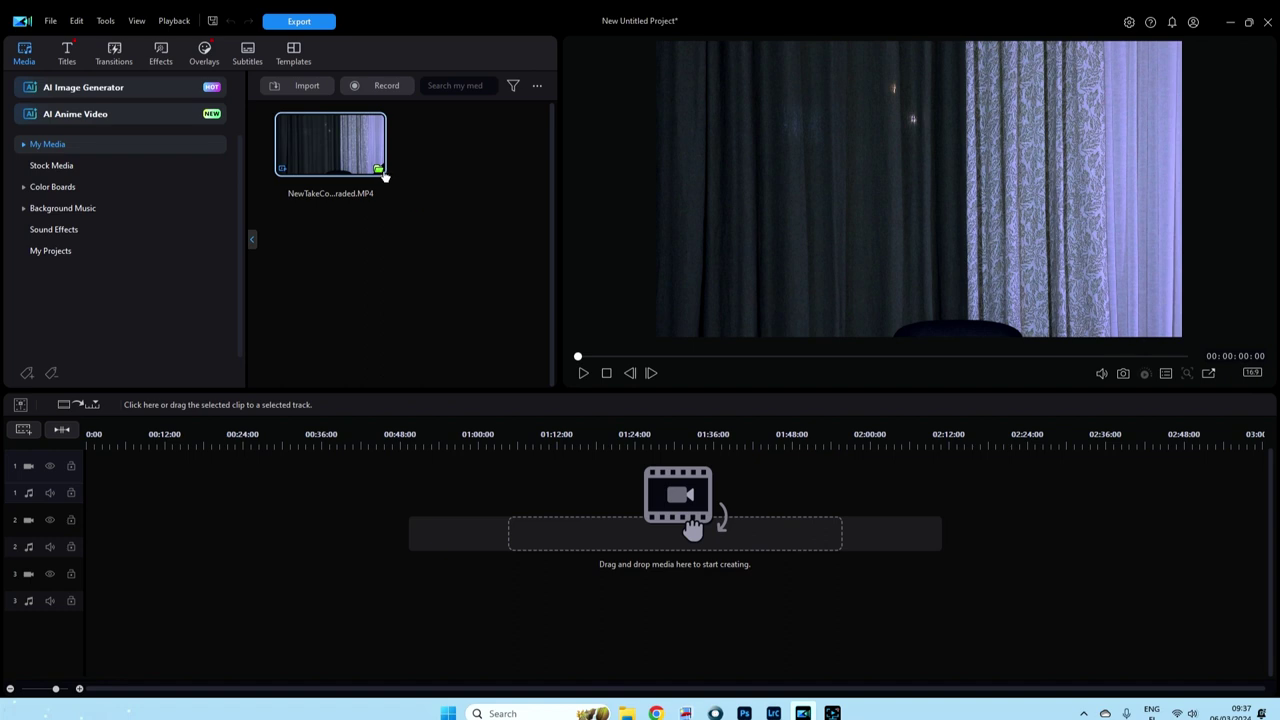
Step: Open the precut clips of NewTakeColourGraded.MP4 and place the first one on video track 2 at about 53 seconds
{"action": "double_click", "coordinate": [378, 170]}
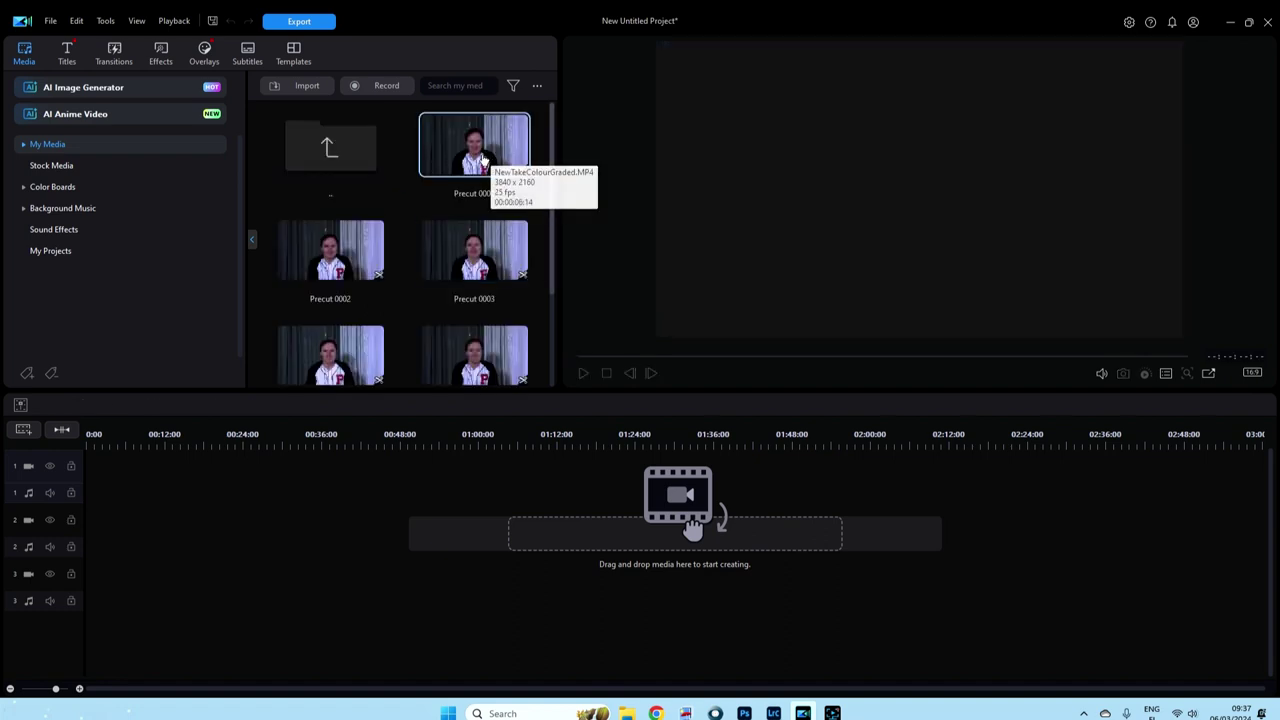
{"action": "left_click_drag", "start_coordinate": [482, 148], "coordinate": [455, 520]}
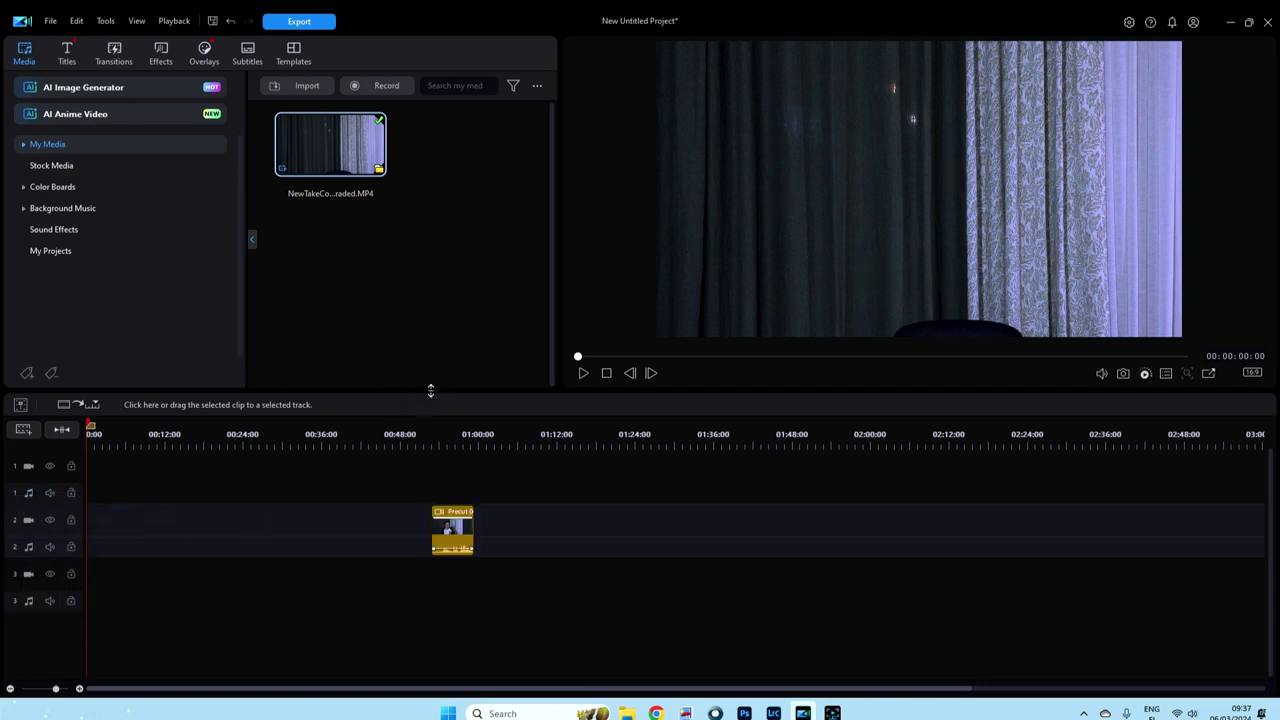
{"action": "left_click_drag", "start_coordinate": [318, 466], "coordinate": [94, 600]}
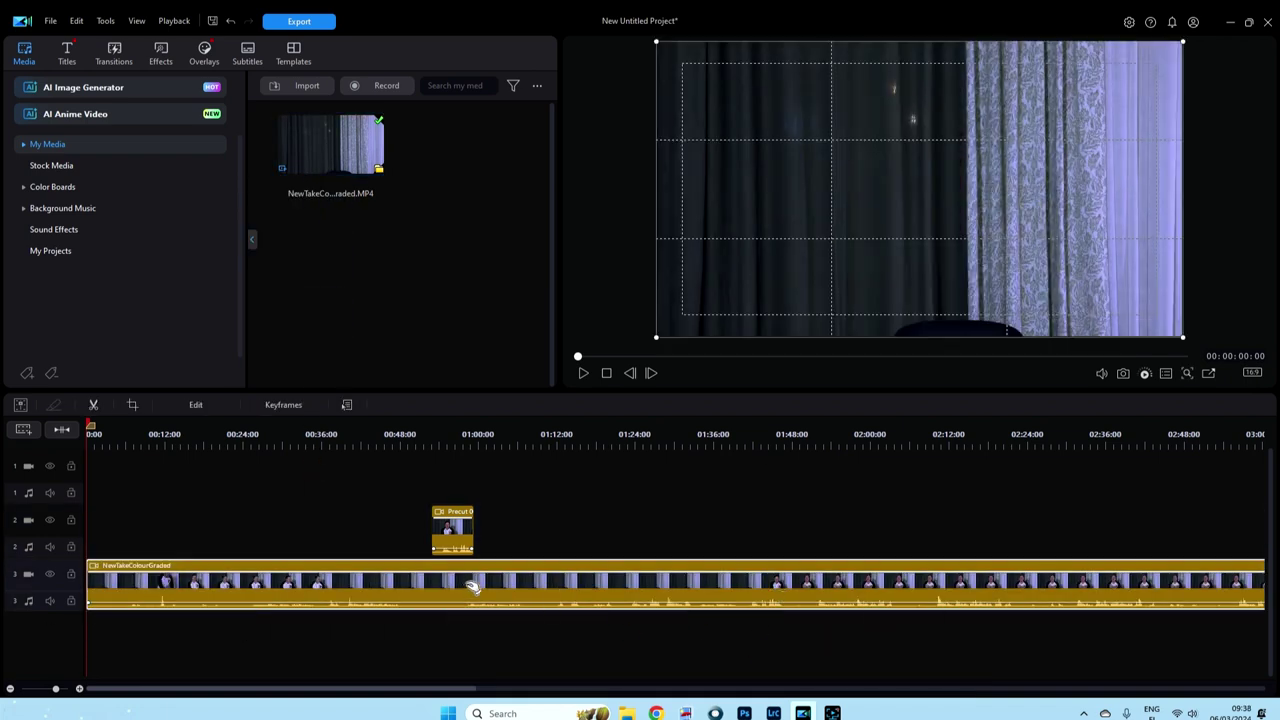
{"action": "right_click", "coordinate": [920, 190]}
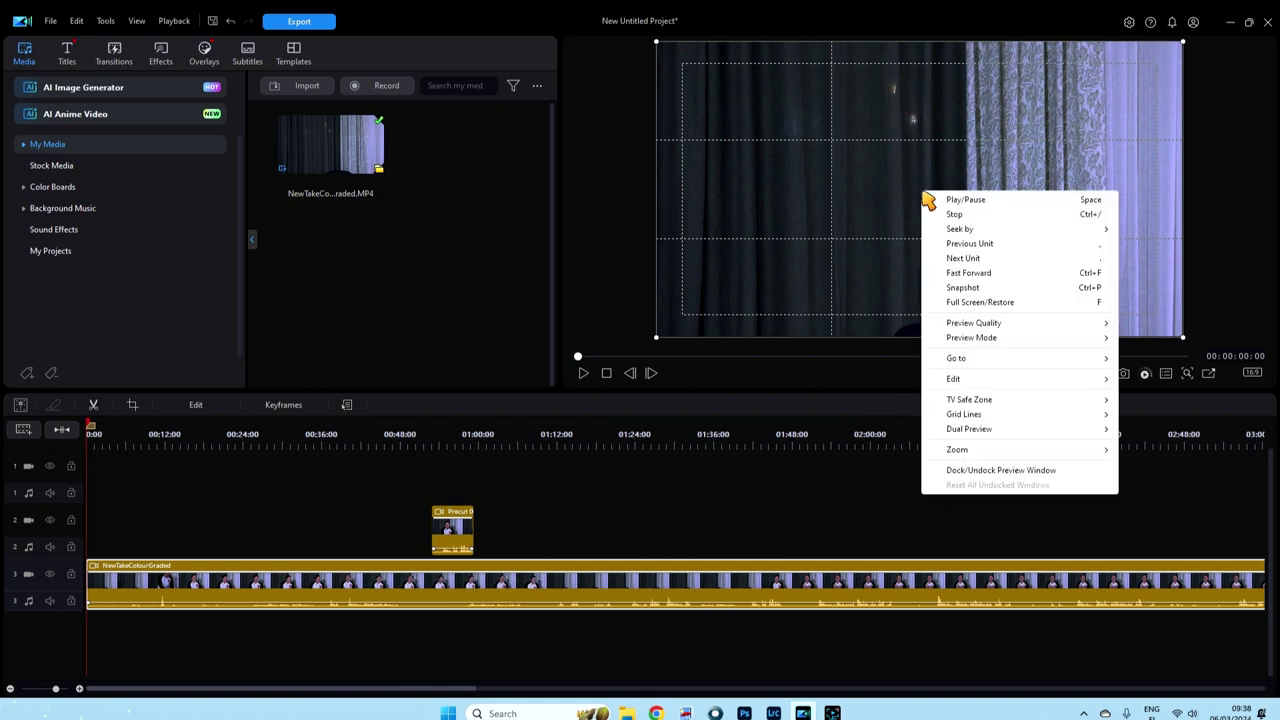
{"action": "left_click", "coordinate": [962, 287]}
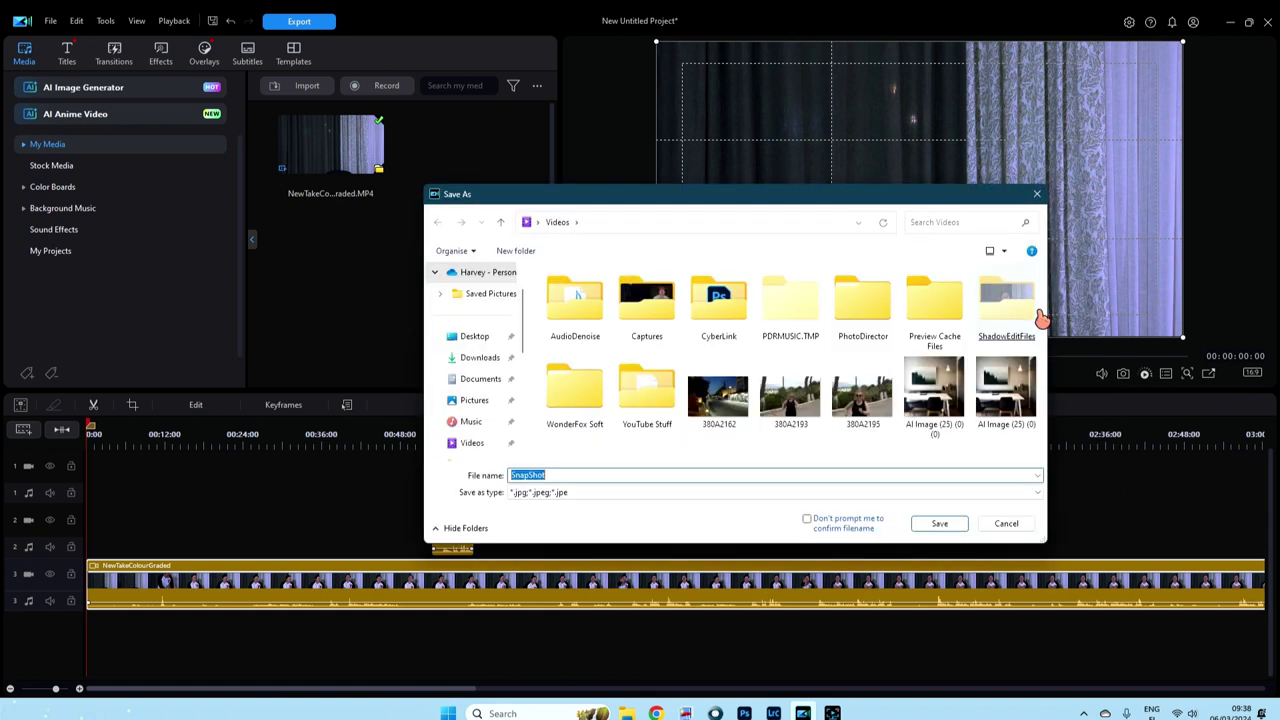
{"action": "left_click", "coordinate": [484, 402]}
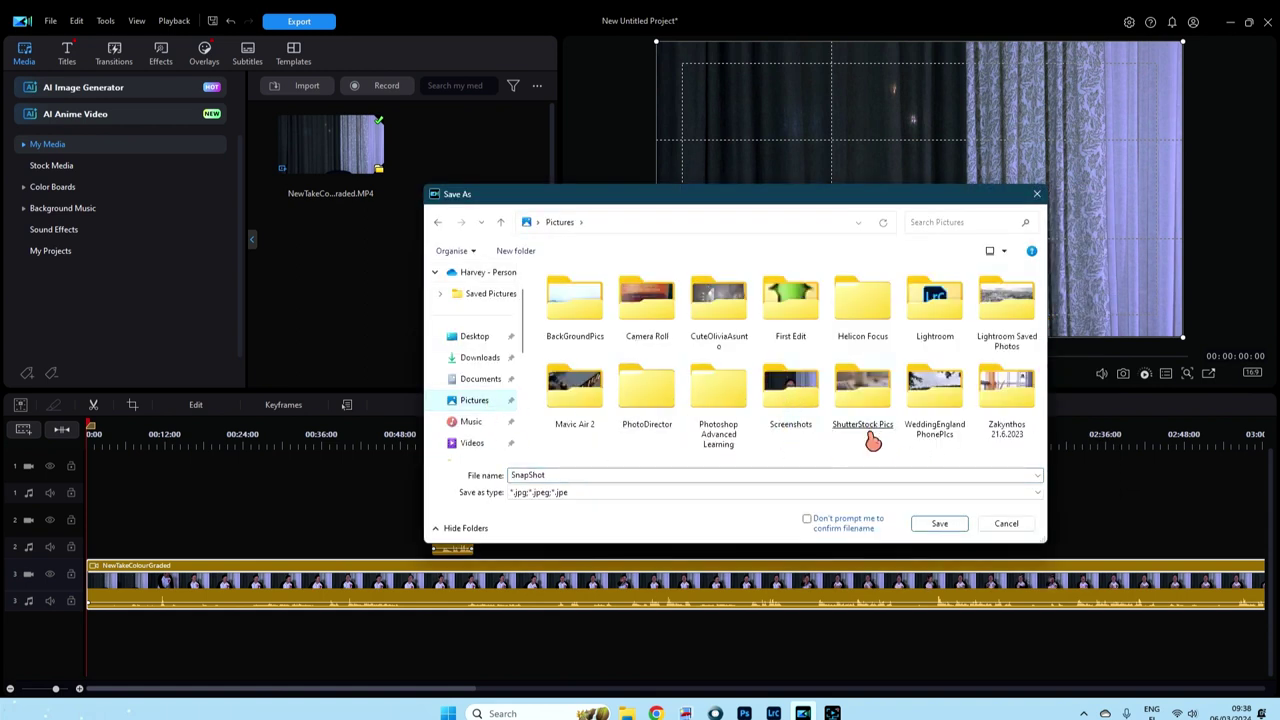
{"action": "double_click", "coordinate": [800, 410]}
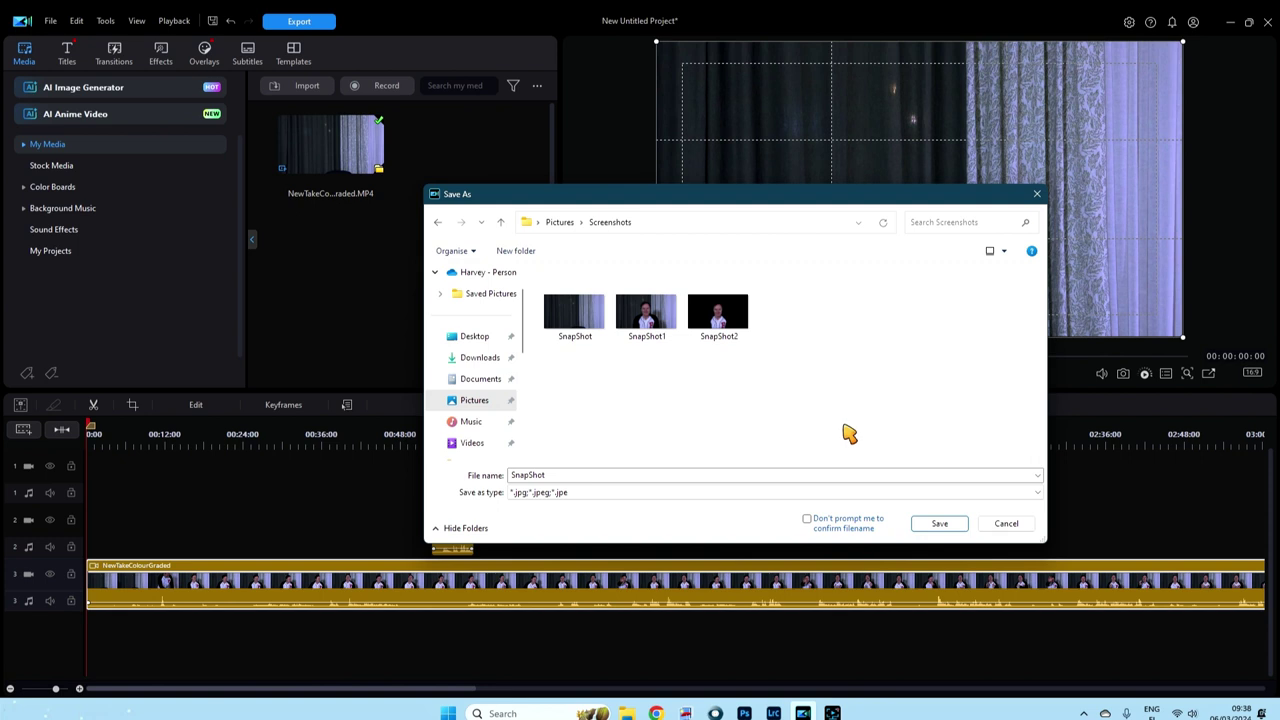
{"action": "left_click", "coordinate": [576, 316]}
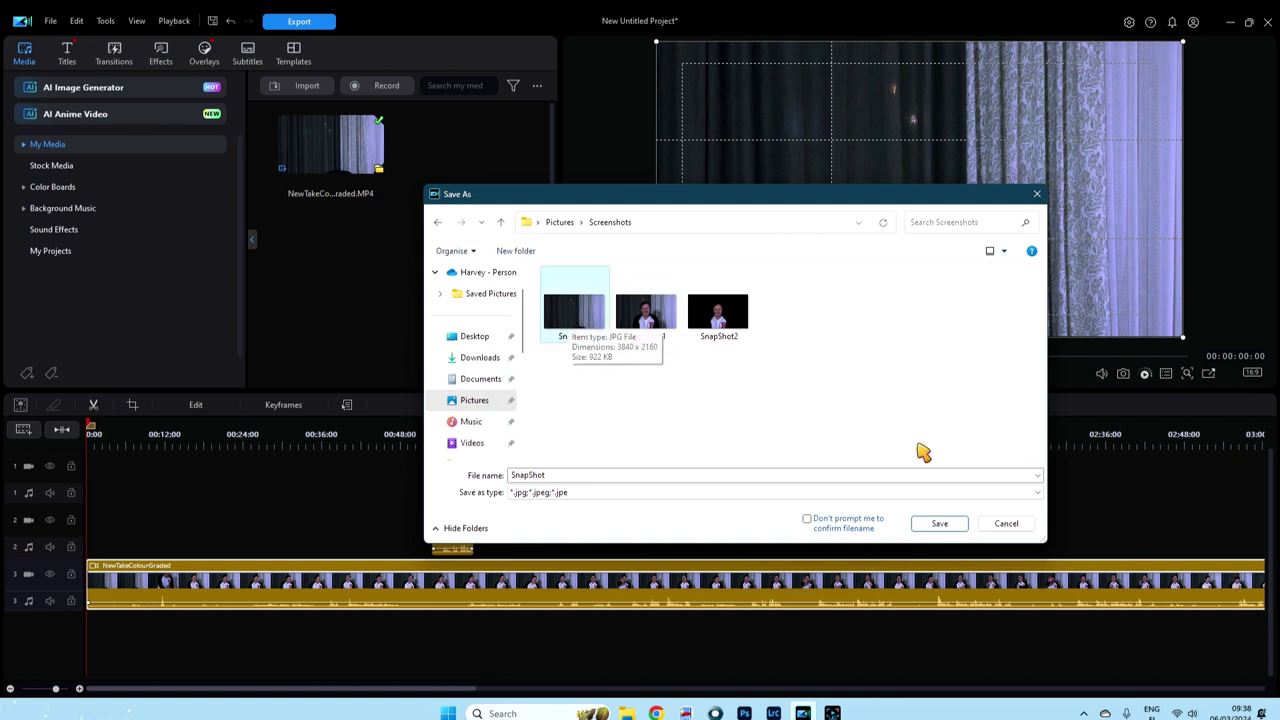
{"action": "left_click", "coordinate": [1012, 526]}
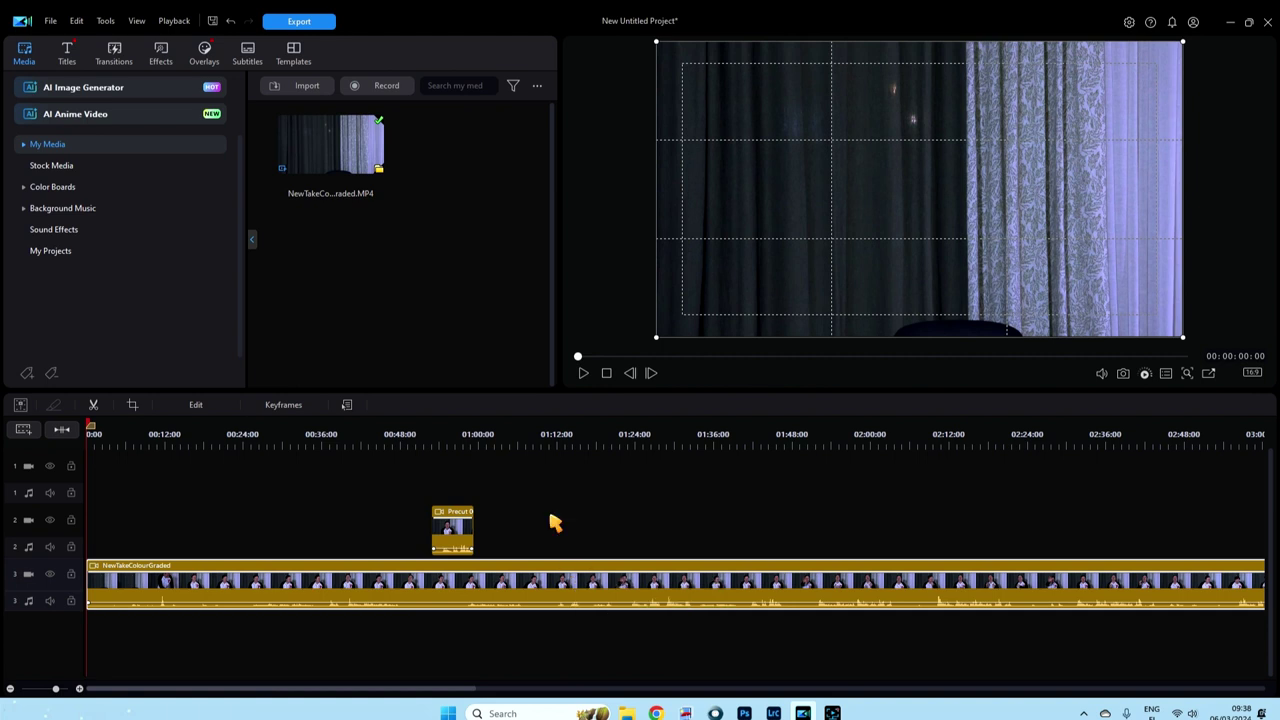
{"action": "key", "text": "Delete"}
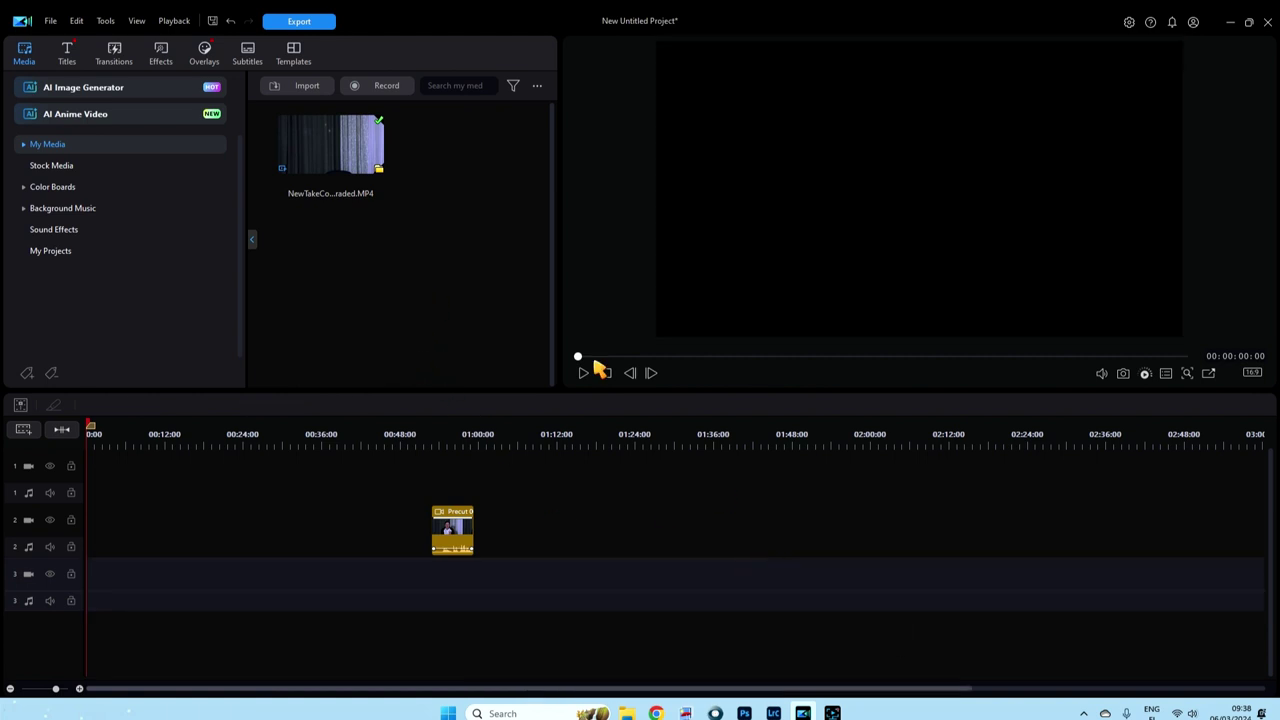
Step: Import SnapShot.jpg from the Screenshots folder in Pictures and place it at the start of video track 1, lasting about 18 seconds
{"action": "left_click", "coordinate": [302, 87]}
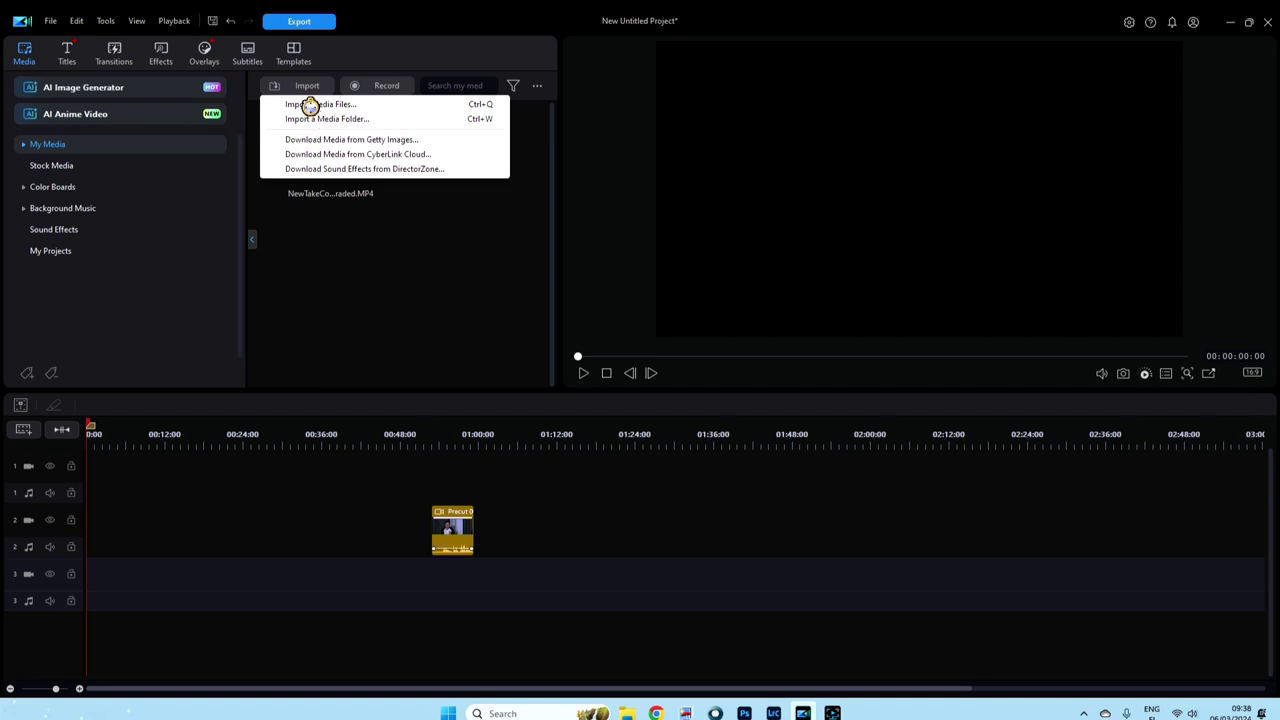
{"action": "left_click", "coordinate": [312, 106]}
{"action": "left_click", "coordinate": [485, 403]}
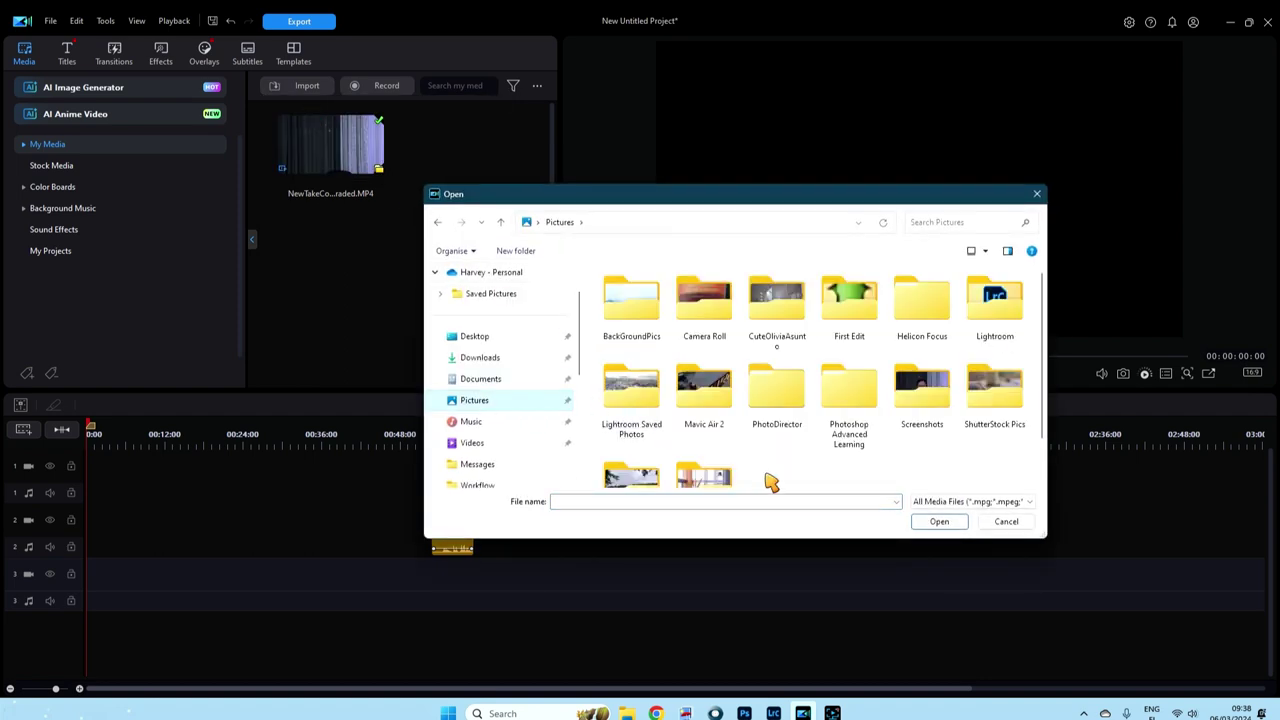
{"action": "double_click", "coordinate": [922, 392]}
{"action": "double_click", "coordinate": [625, 420]}
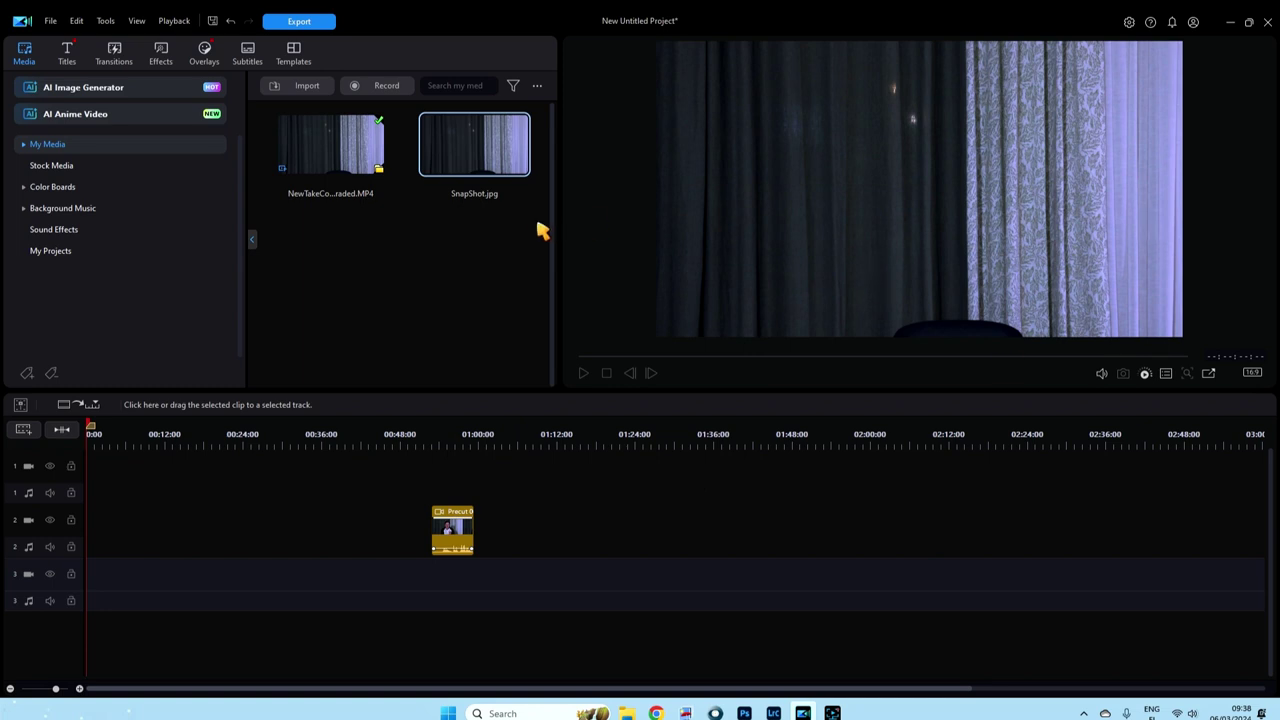
{"action": "left_click_drag", "start_coordinate": [480, 157], "coordinate": [205, 468]}
{"action": "left_click", "coordinate": [252, 470]}
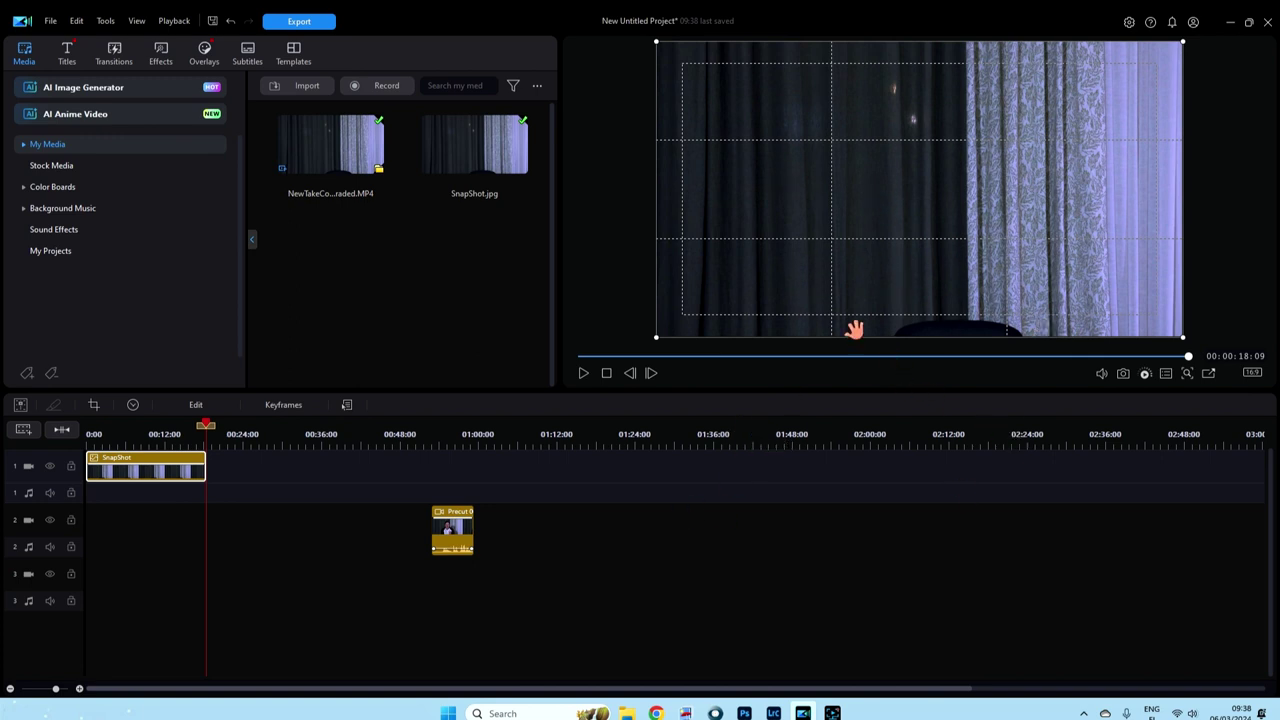
Step: Save a snapshot of the precut clip's frame at 00:00:01:18 as SnapShot3 in the Screenshots folder of Pictures
{"action": "double_click", "coordinate": [463, 524]}
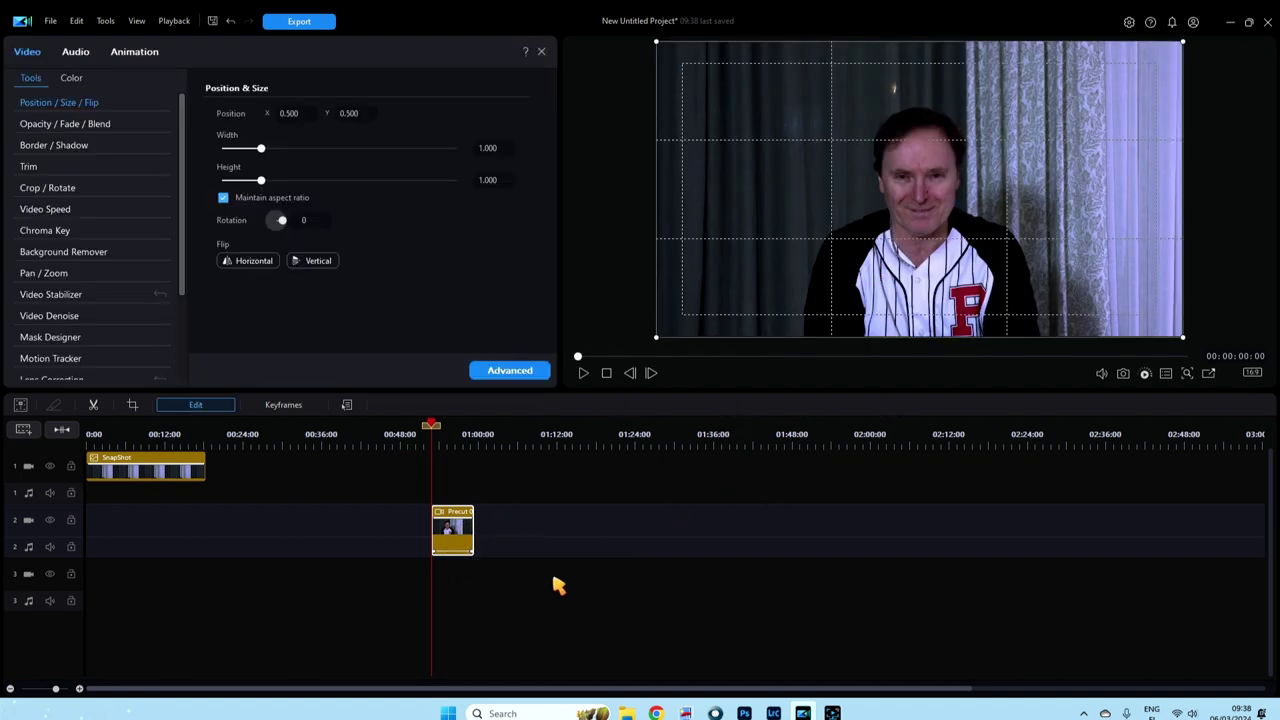
{"action": "left_click", "coordinate": [584, 371]}
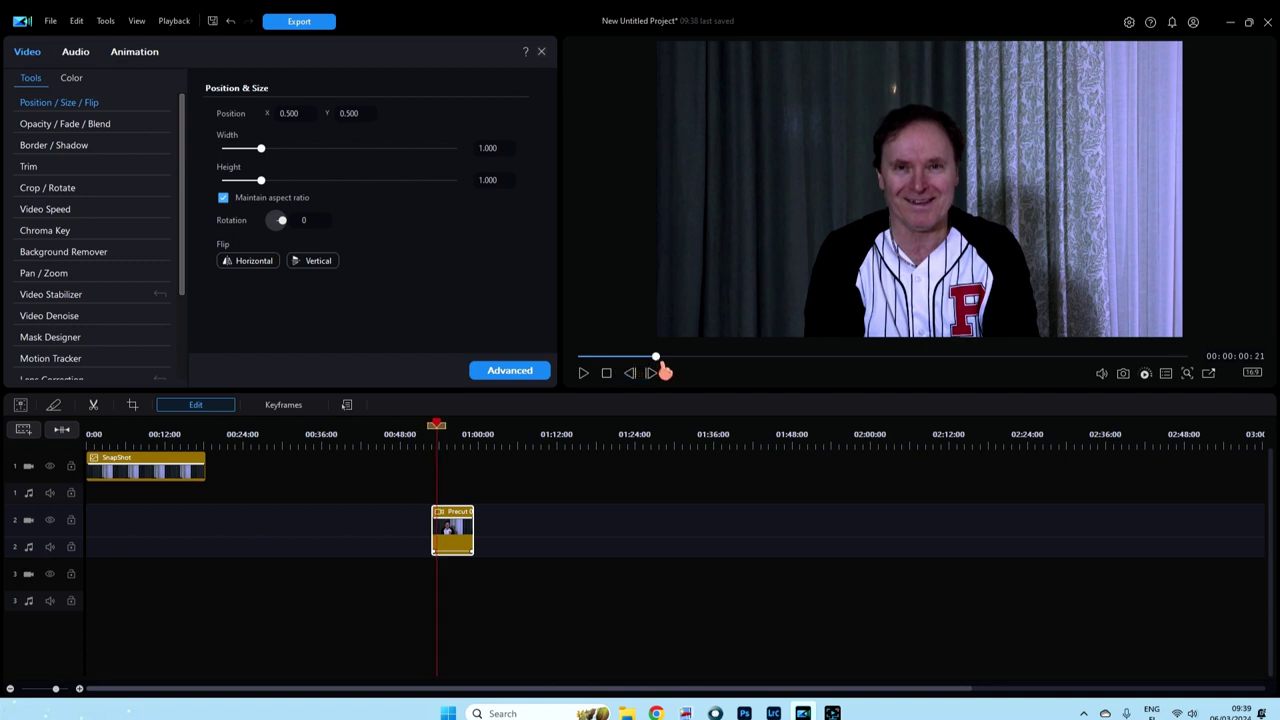
{"action": "left_click_drag", "start_coordinate": [684, 367], "coordinate": [744, 372]}
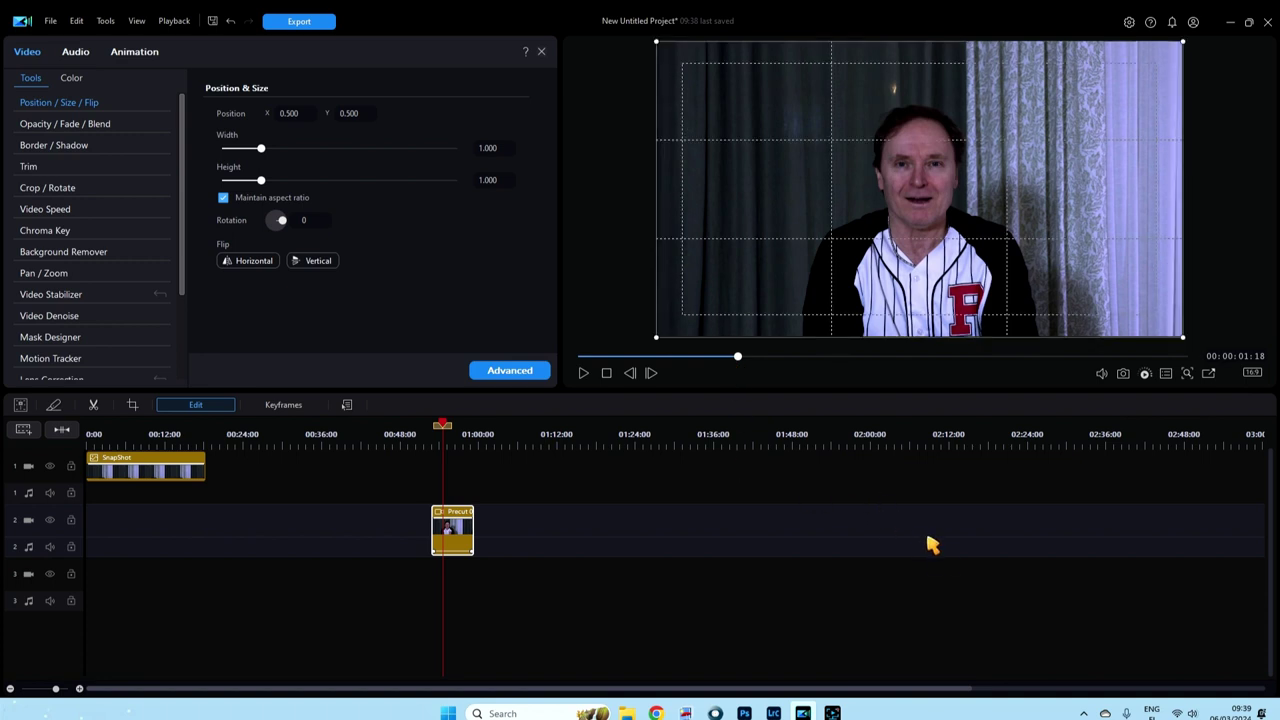
{"action": "right_click", "coordinate": [883, 213]}
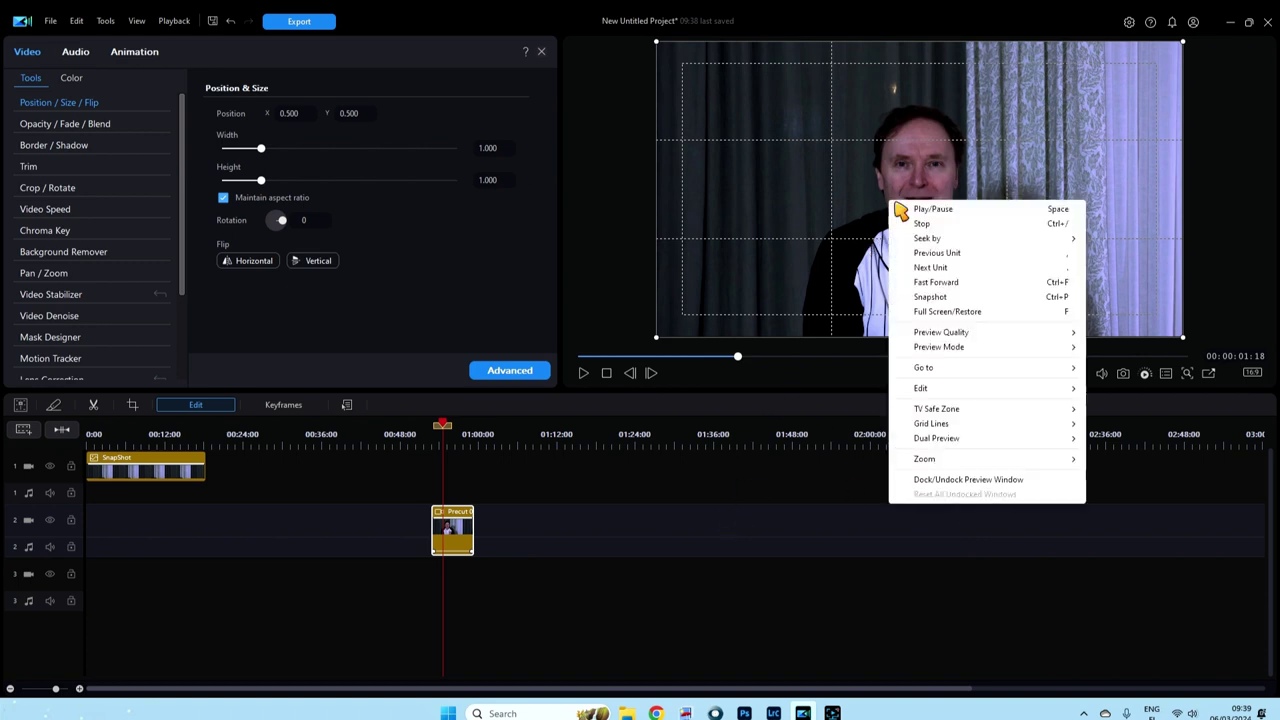
{"action": "left_click", "coordinate": [930, 297]}
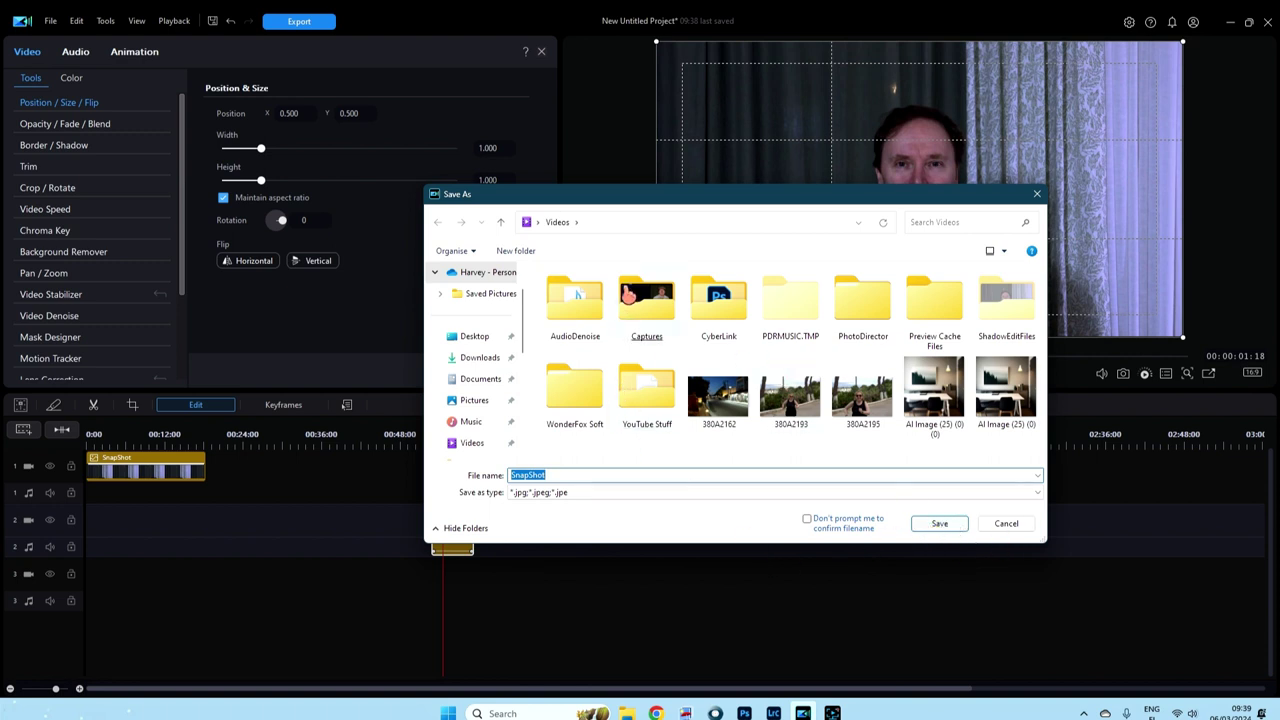
{"action": "left_click", "coordinate": [474, 400]}
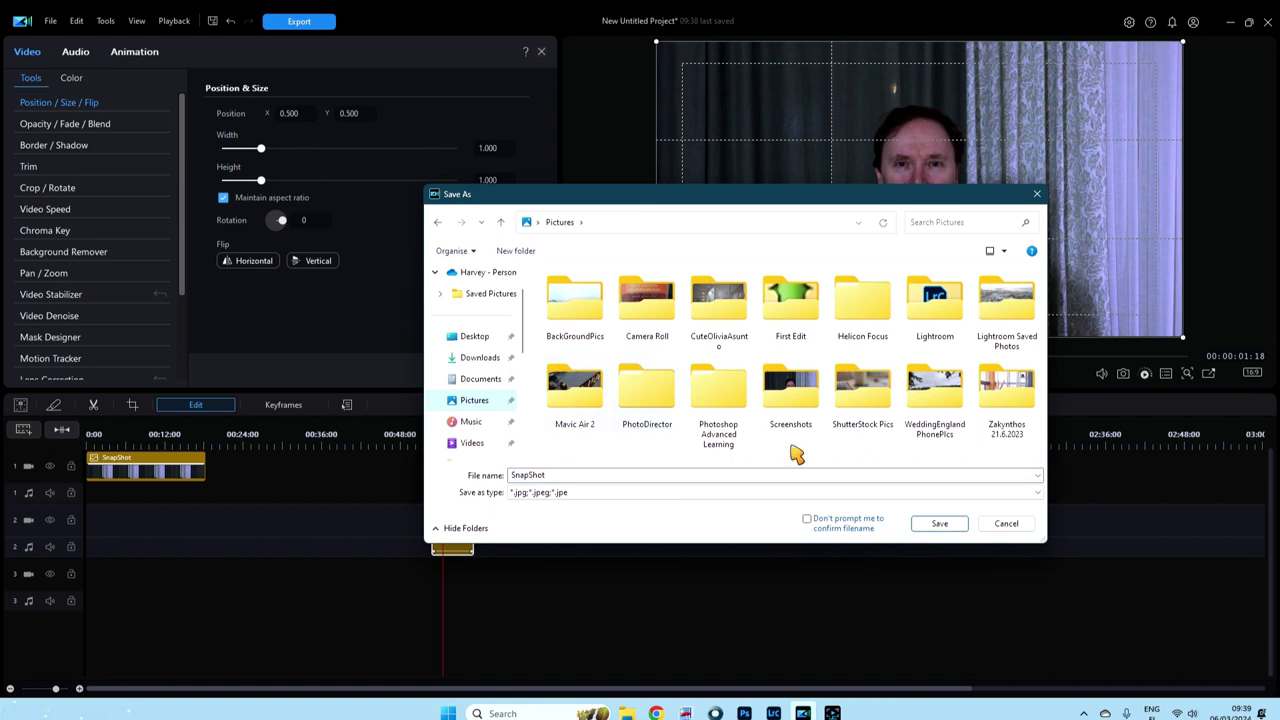
{"action": "double_click", "coordinate": [790, 388]}
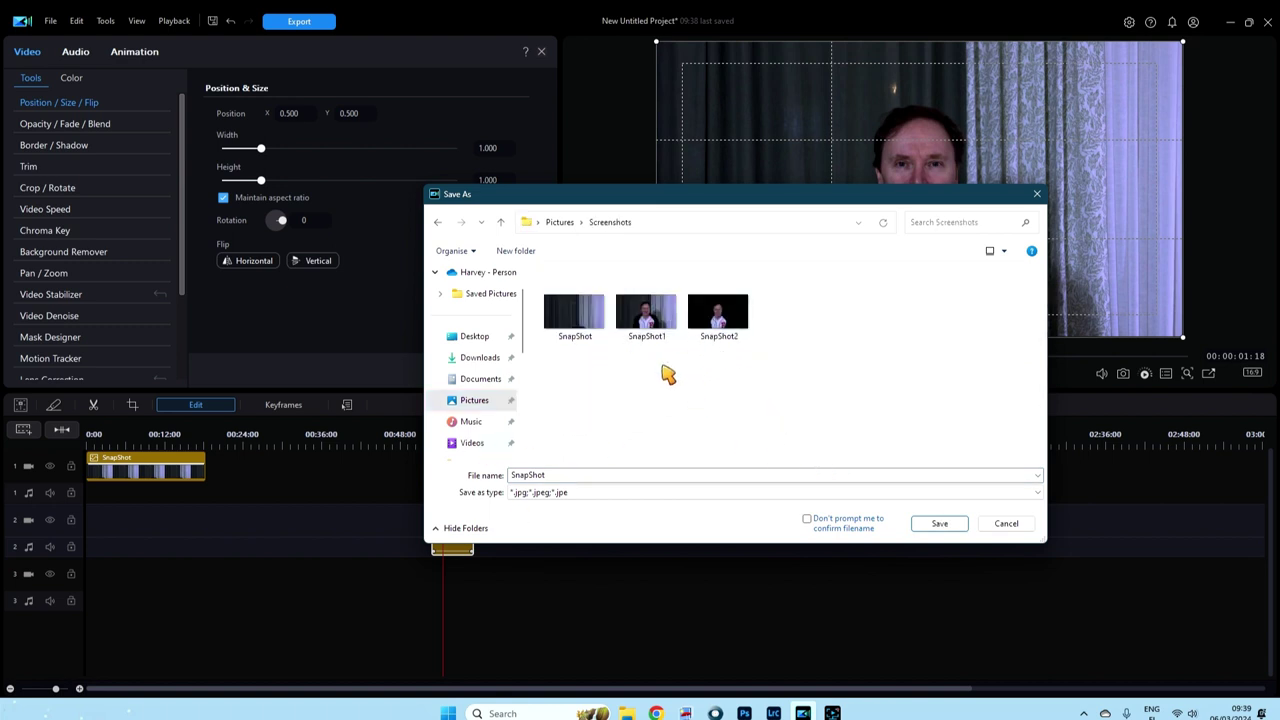
{"action": "left_click", "coordinate": [575, 475]}
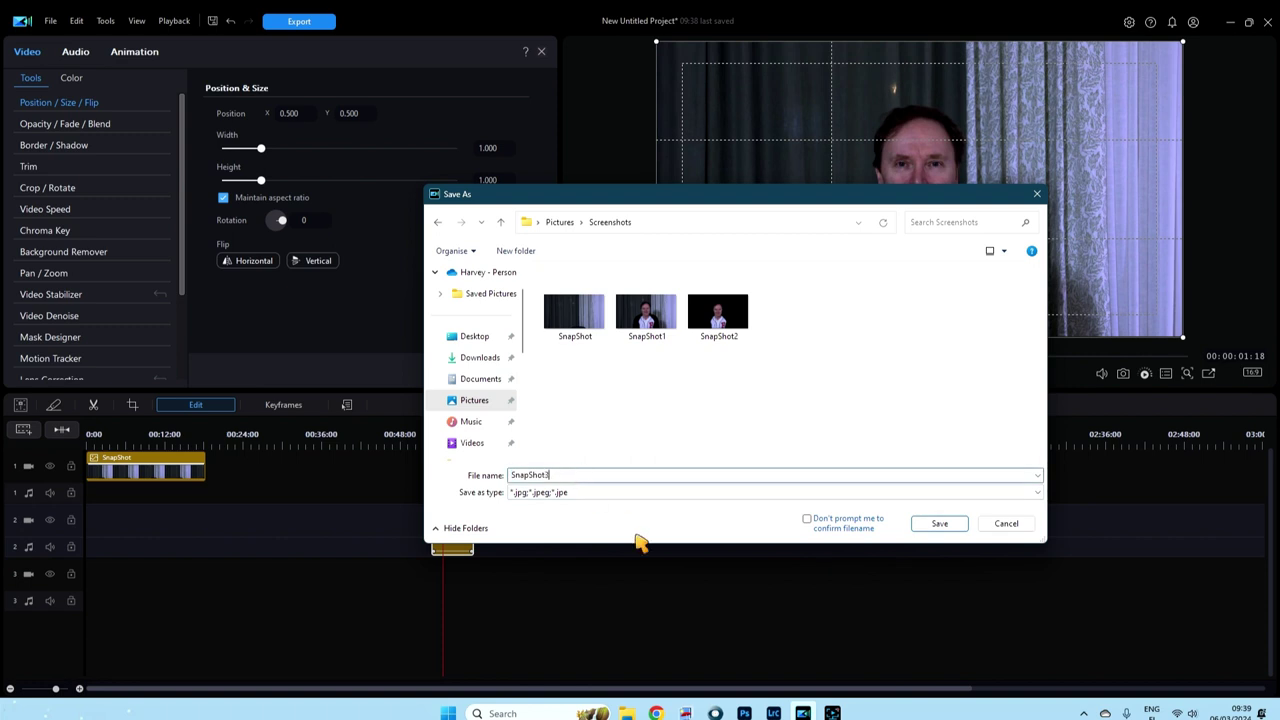
{"action": "left_click", "coordinate": [935, 525]}
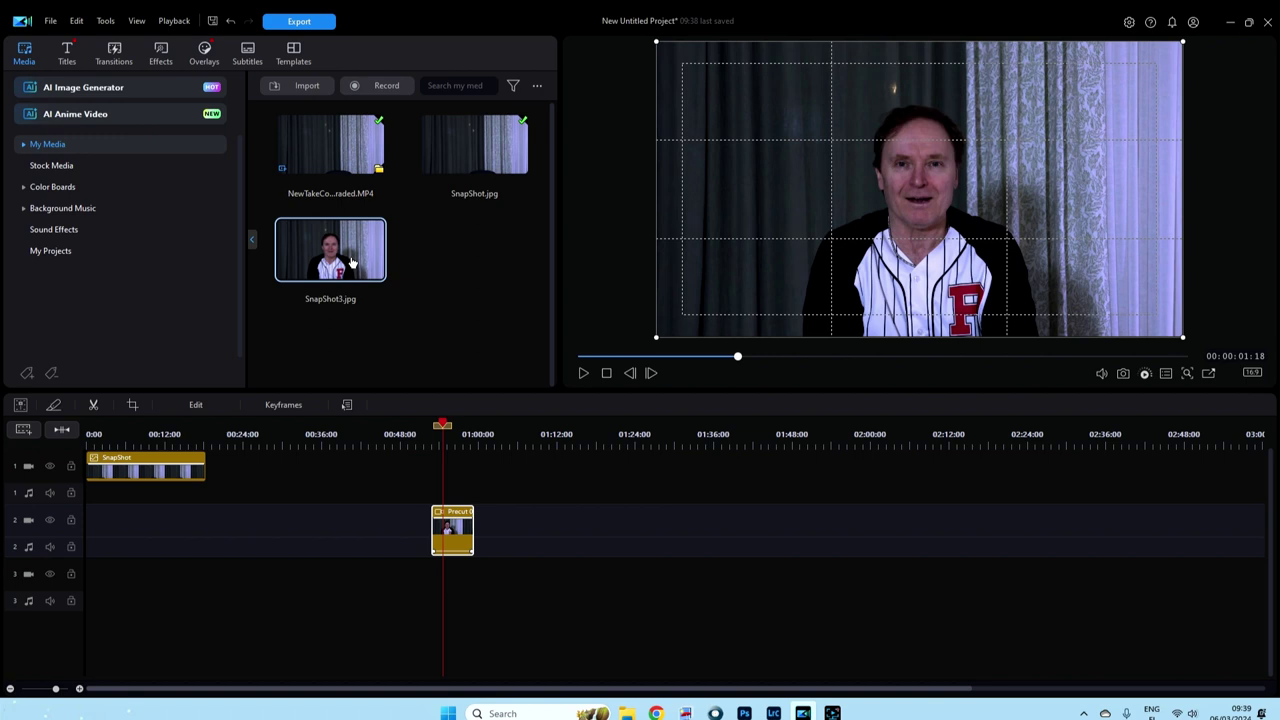
Step: Place SnapShot3.jpg on video track 2 at about 36 seconds and remove its background with the AI Background Remover, using a transparent background
{"action": "left_click_drag", "start_coordinate": [350, 272], "coordinate": [338, 528]}
{"action": "left_click", "coordinate": [375, 637]}
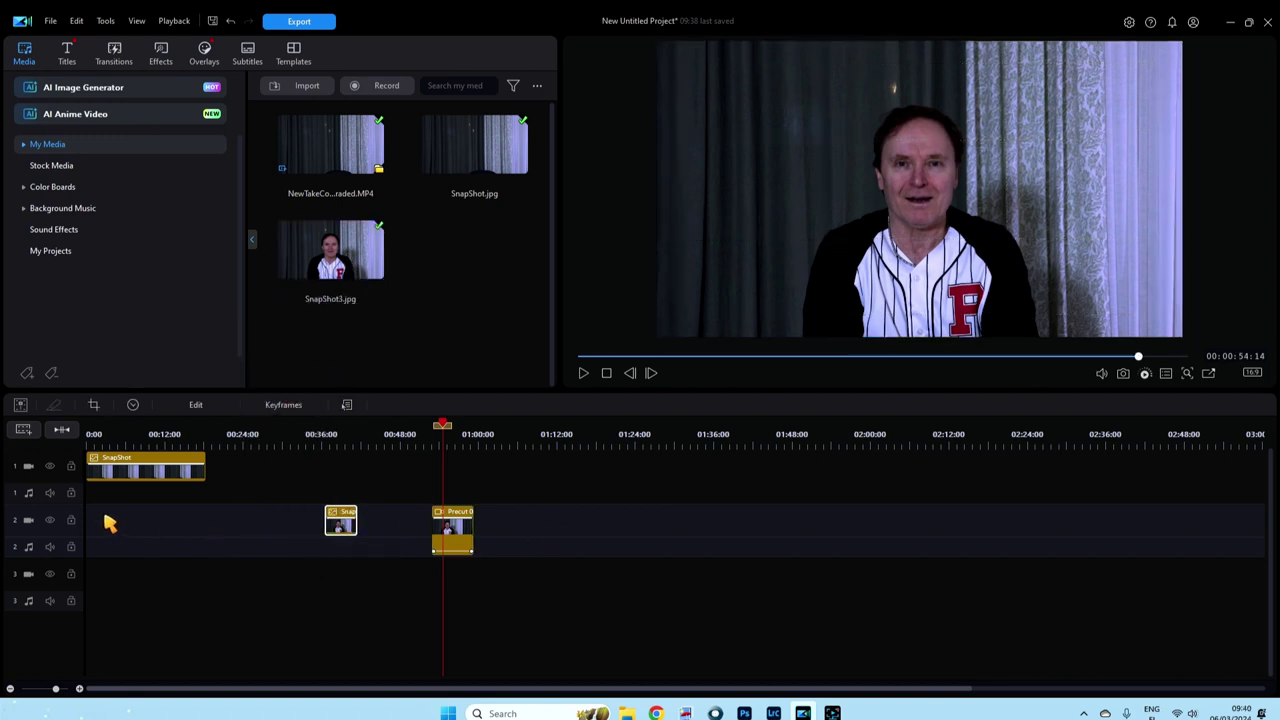
{"action": "double_click", "coordinate": [340, 516]}
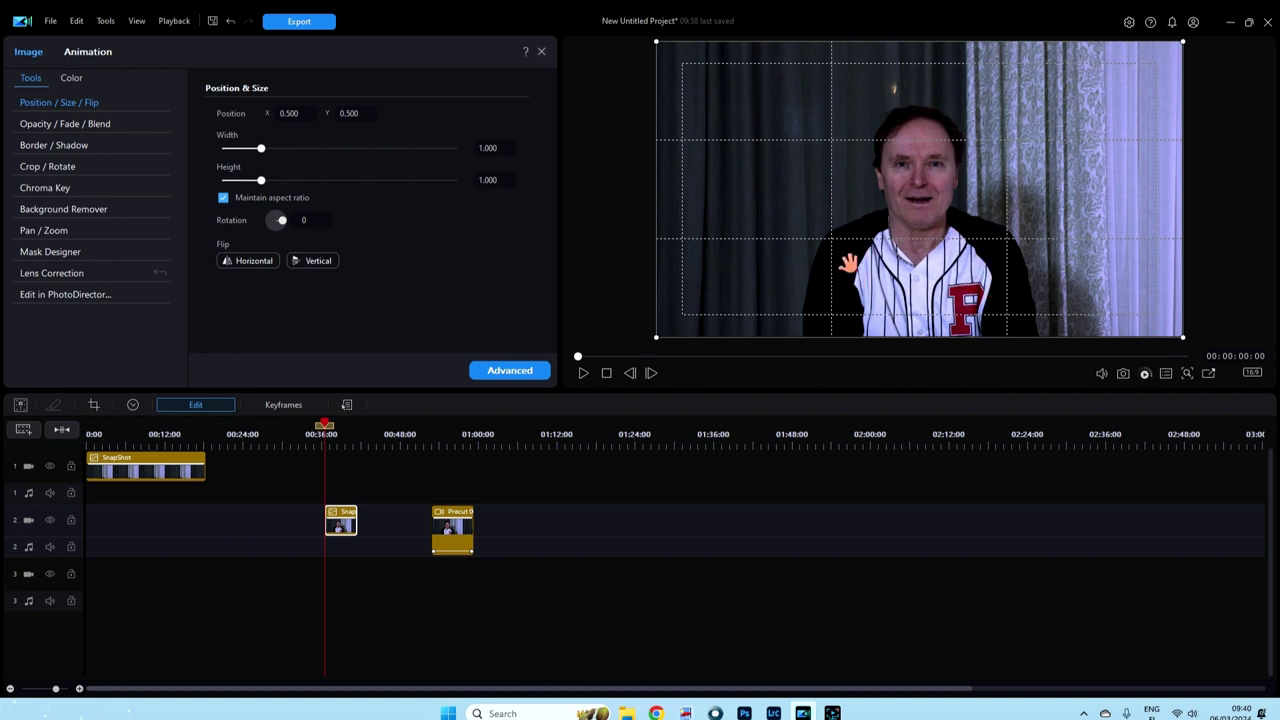
{"action": "left_click", "coordinate": [79, 210]}
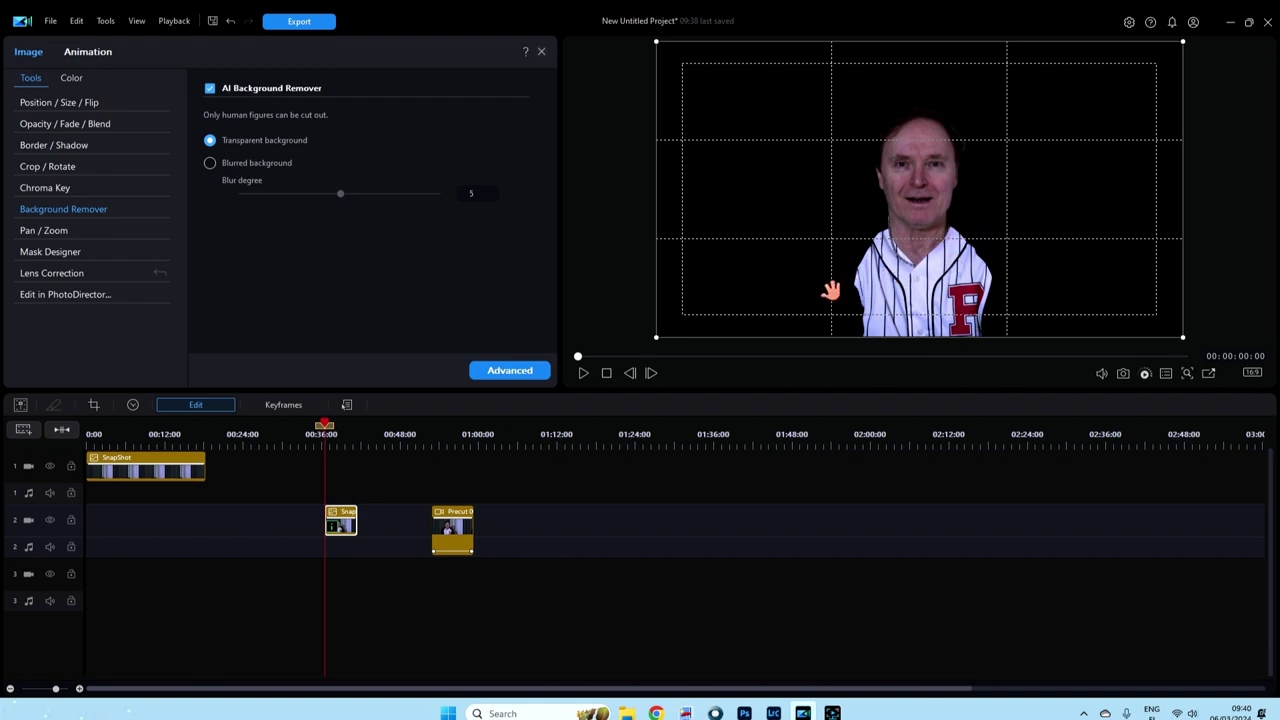
{"action": "left_click", "coordinate": [44, 255]}
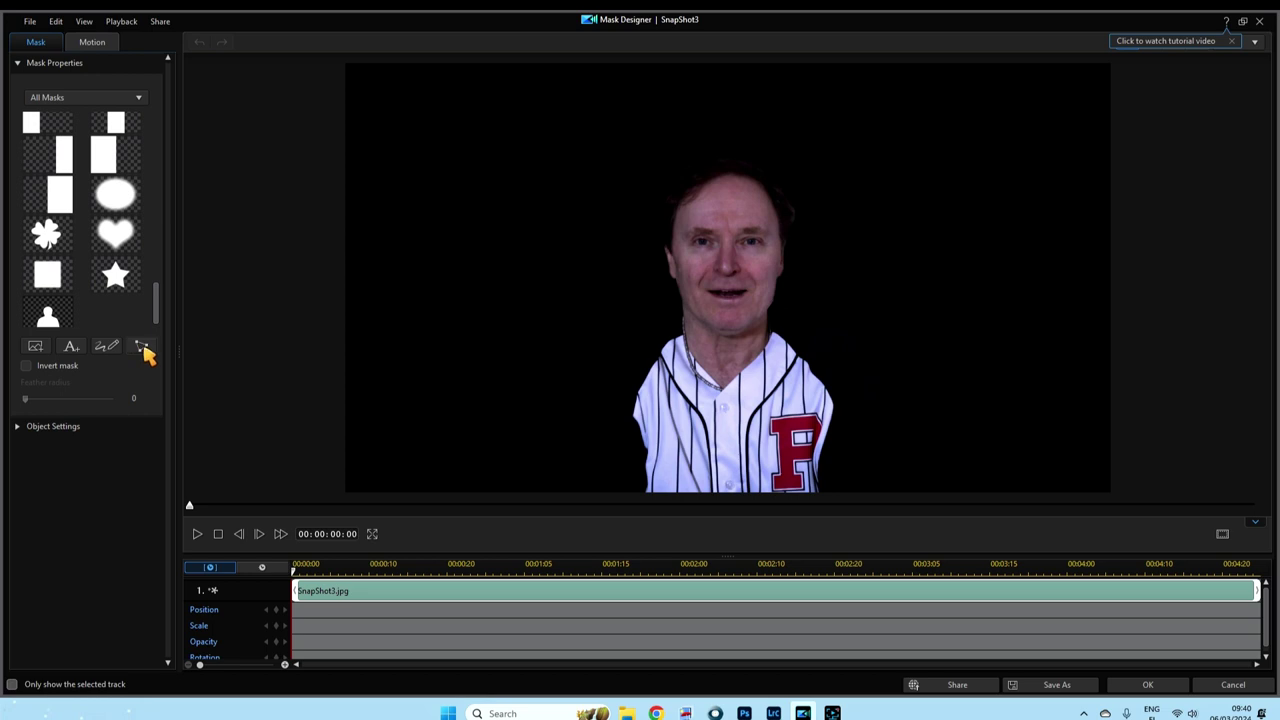
{"action": "left_click", "coordinate": [48, 320]}
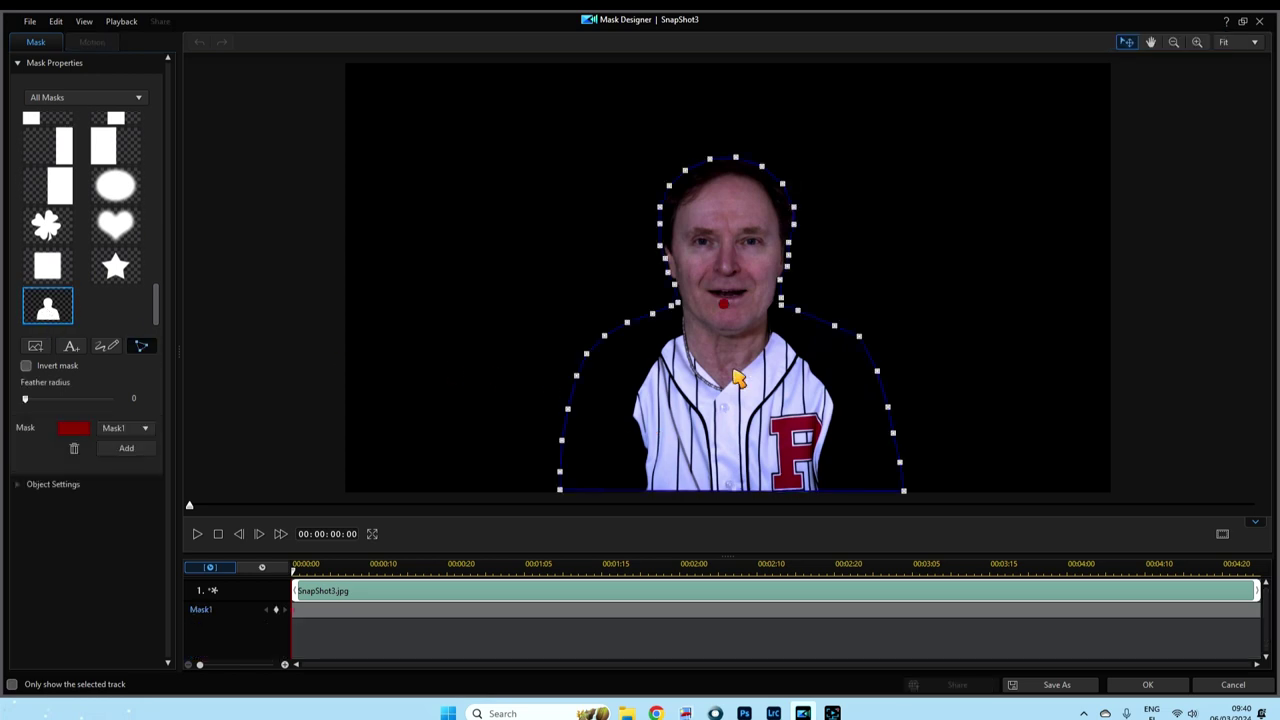
{"action": "left_click_drag", "start_coordinate": [157, 300], "coordinate": [163, 108]}
{"action": "left_click", "coordinate": [46, 136]}
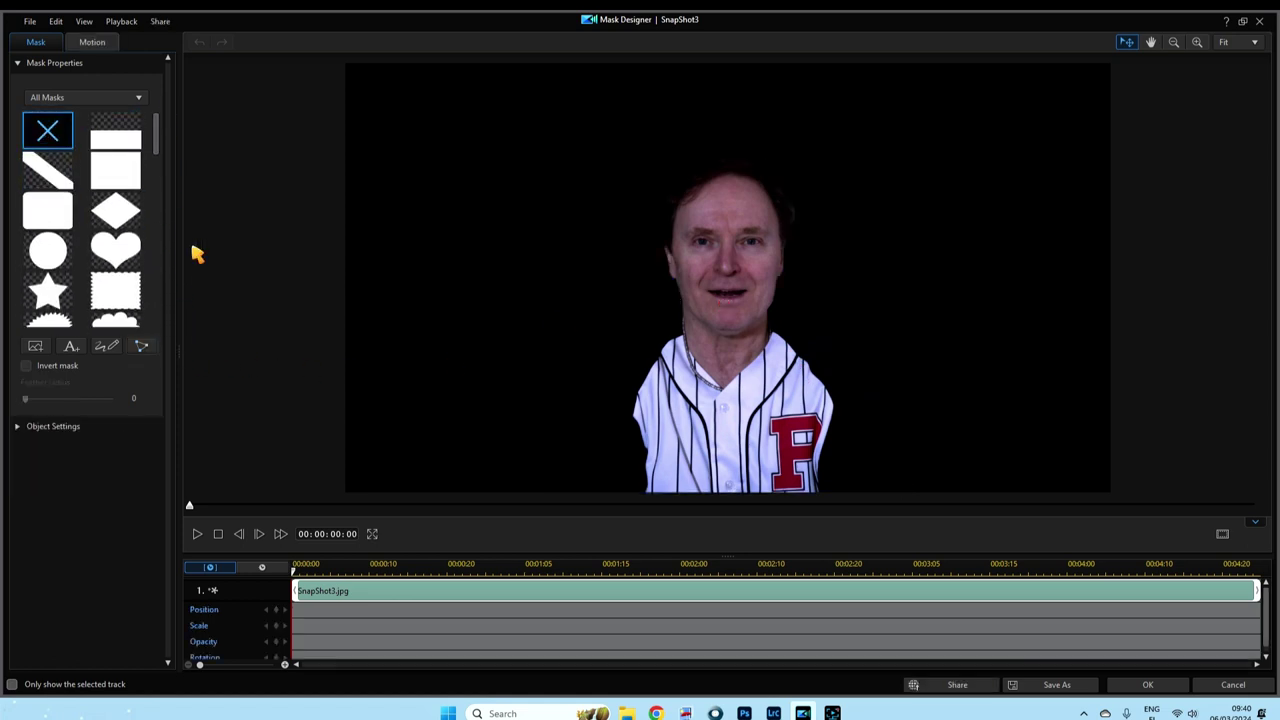
{"action": "left_click", "coordinate": [142, 346]}
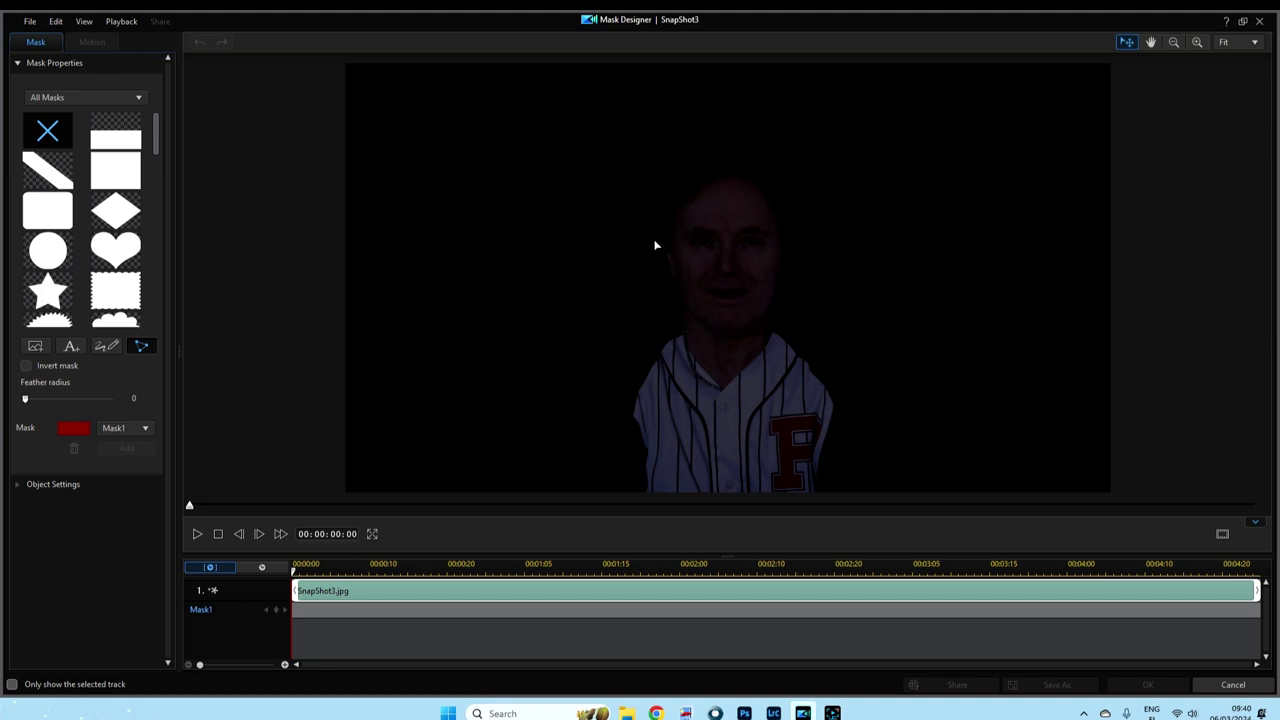
{"action": "left_click", "coordinate": [40, 140]}
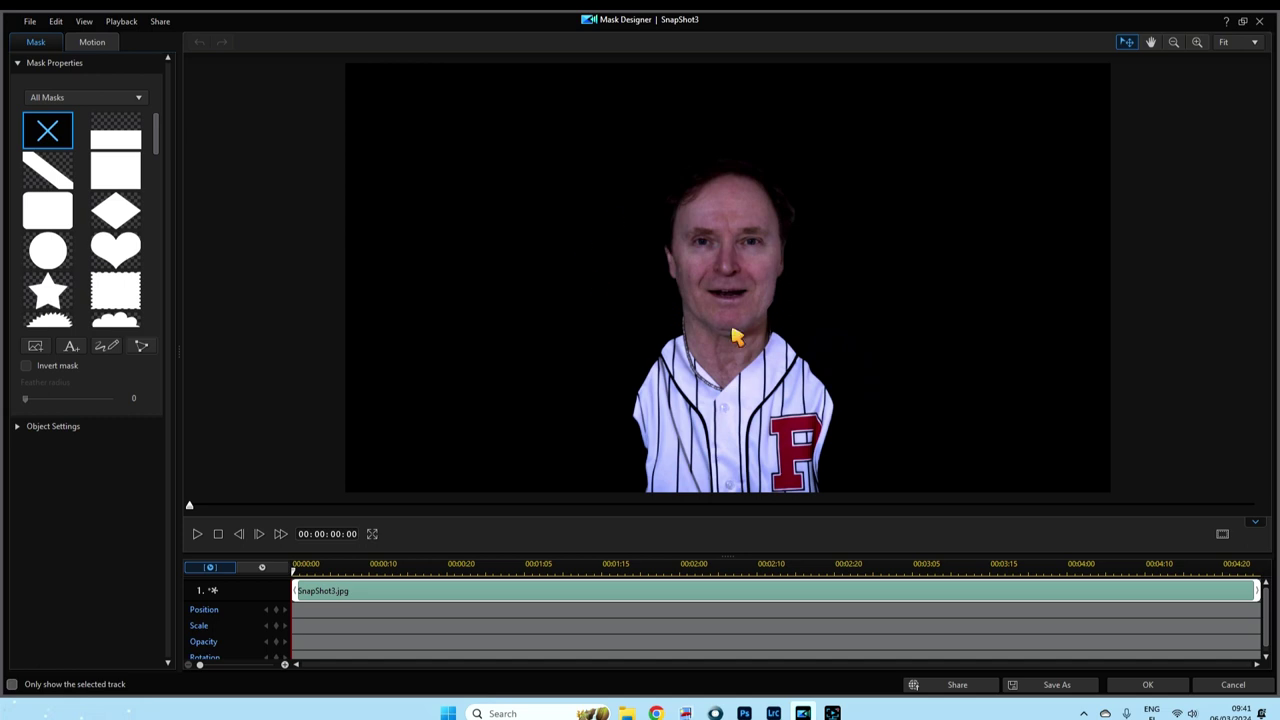
{"action": "left_click", "coordinate": [1233, 683]}
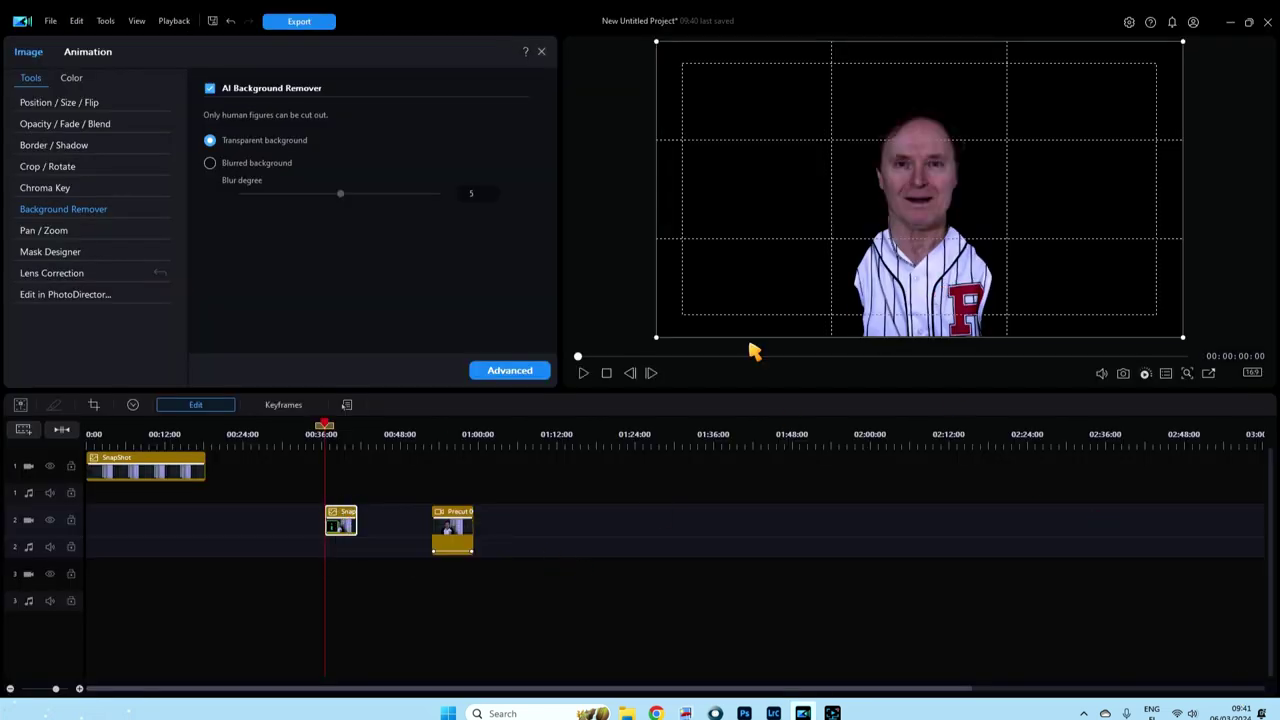
Step: Place a white solid color board on video track 1, aligned with the SnapShot3 clip on track 2
{"action": "left_click", "coordinate": [542, 53]}
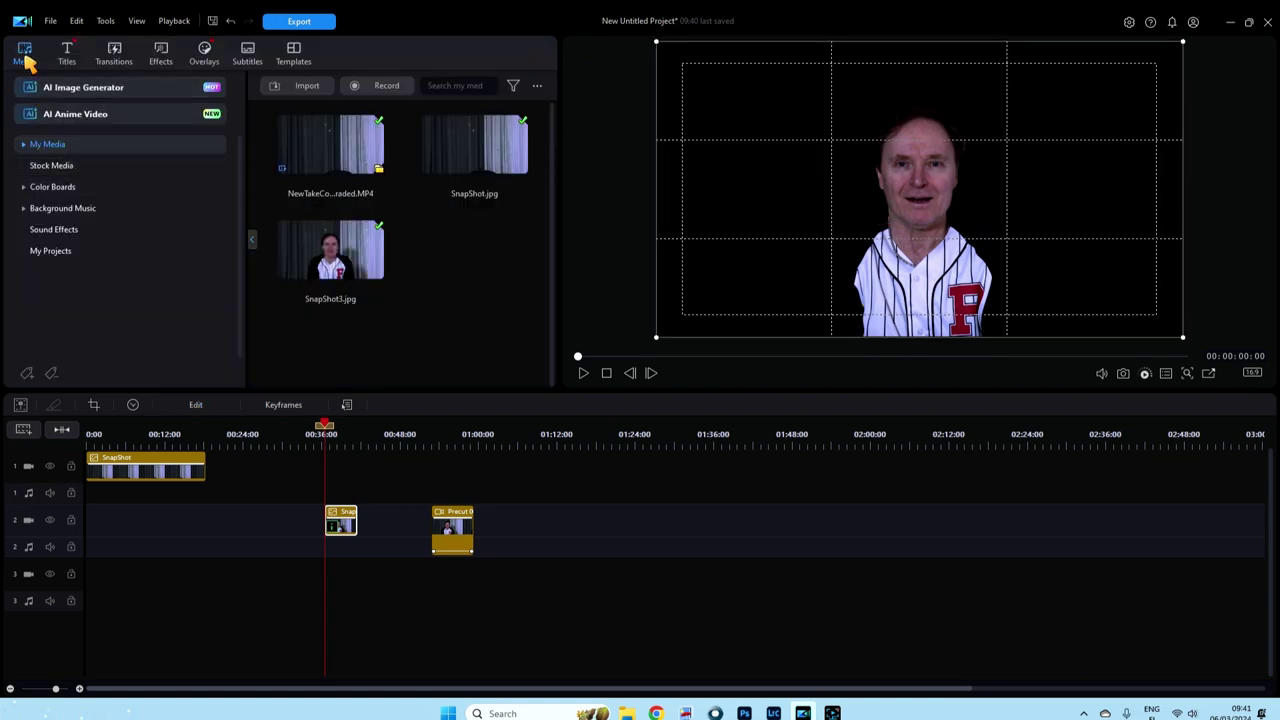
{"action": "left_click", "coordinate": [45, 186]}
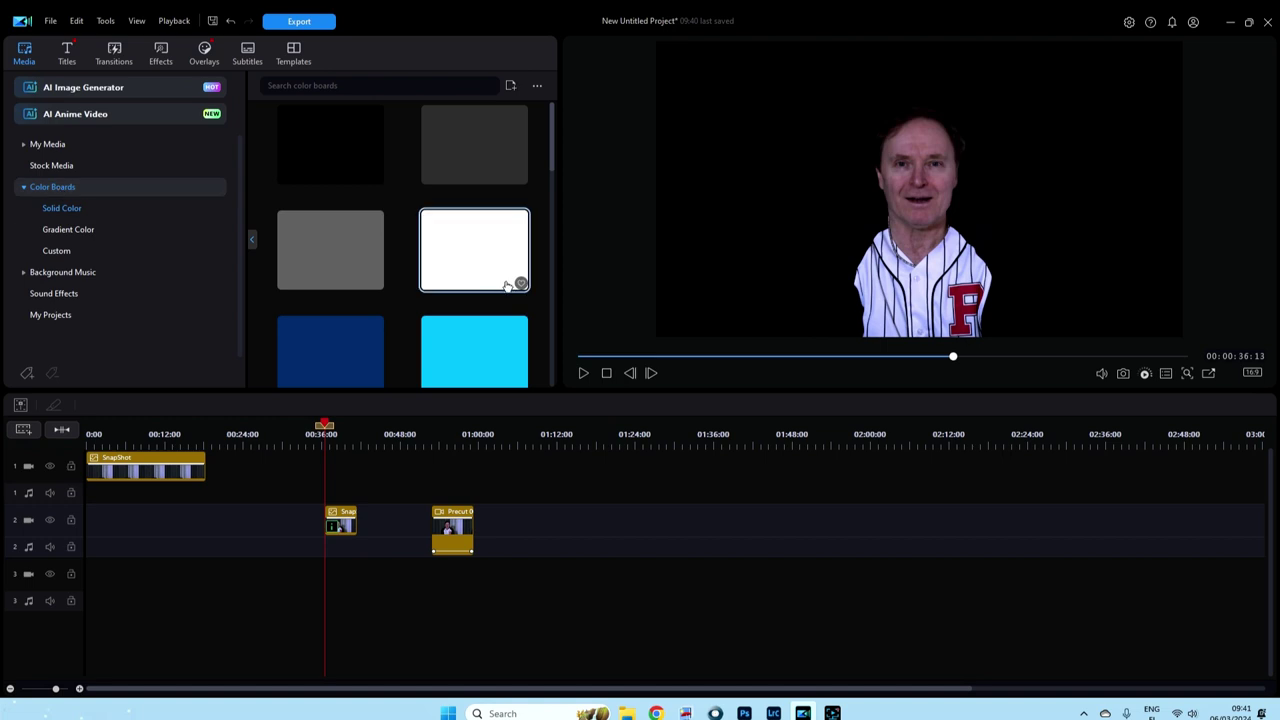
{"action": "left_click_drag", "start_coordinate": [464, 252], "coordinate": [340, 468]}
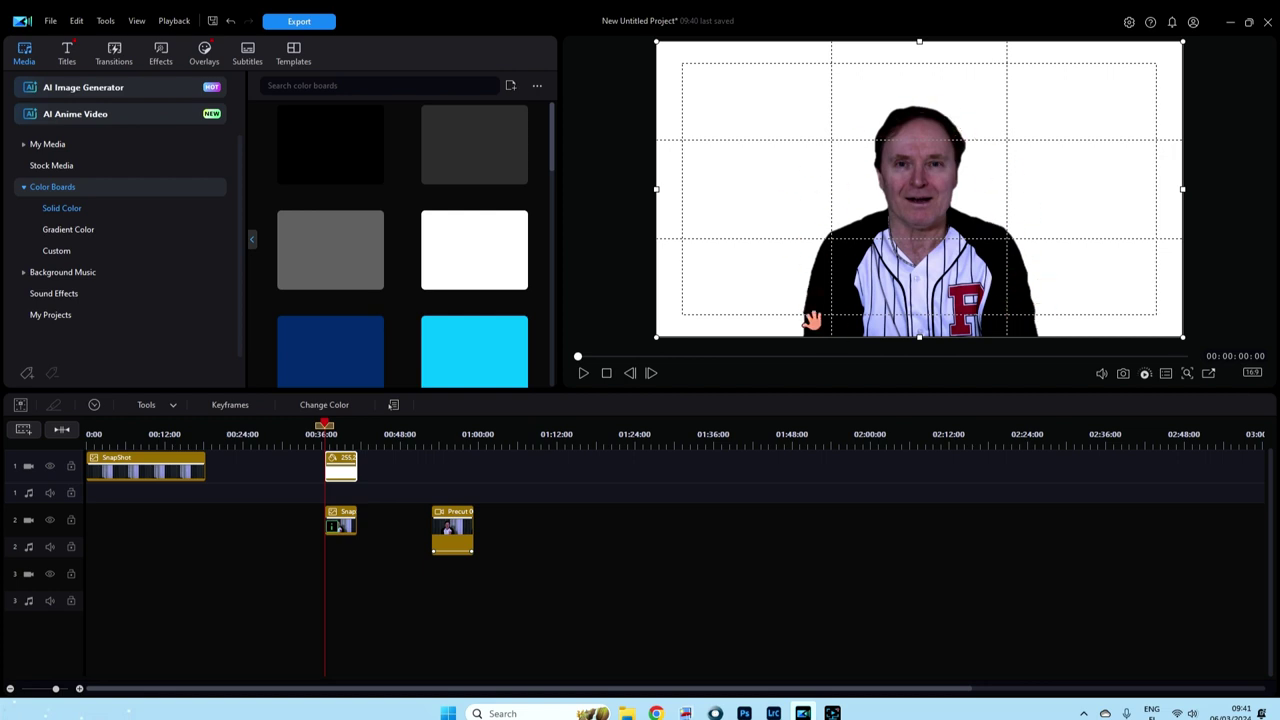
Step: Create a custom mask tracing the presenter's outline on the SnapShot3 clip in the Mask Designer and apply it
{"action": "left_click", "coordinate": [343, 515]}
{"action": "double_click", "coordinate": [343, 515]}
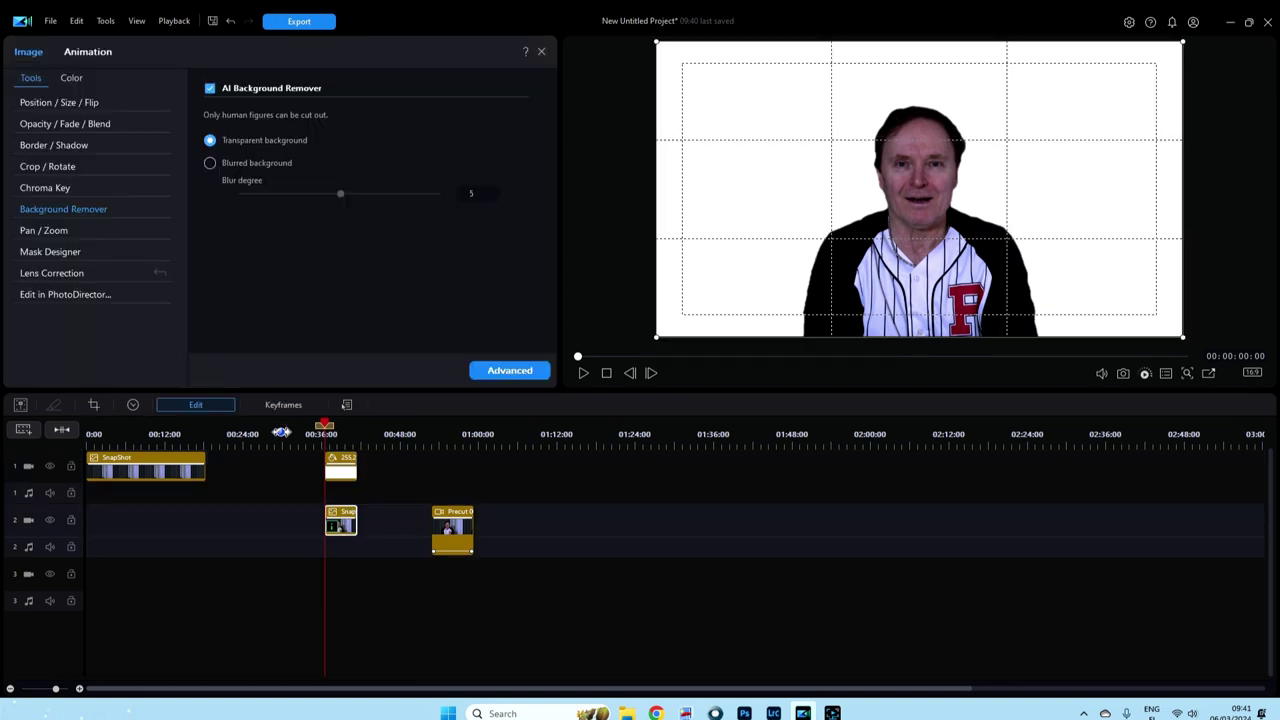
{"action": "left_click", "coordinate": [50, 252]}
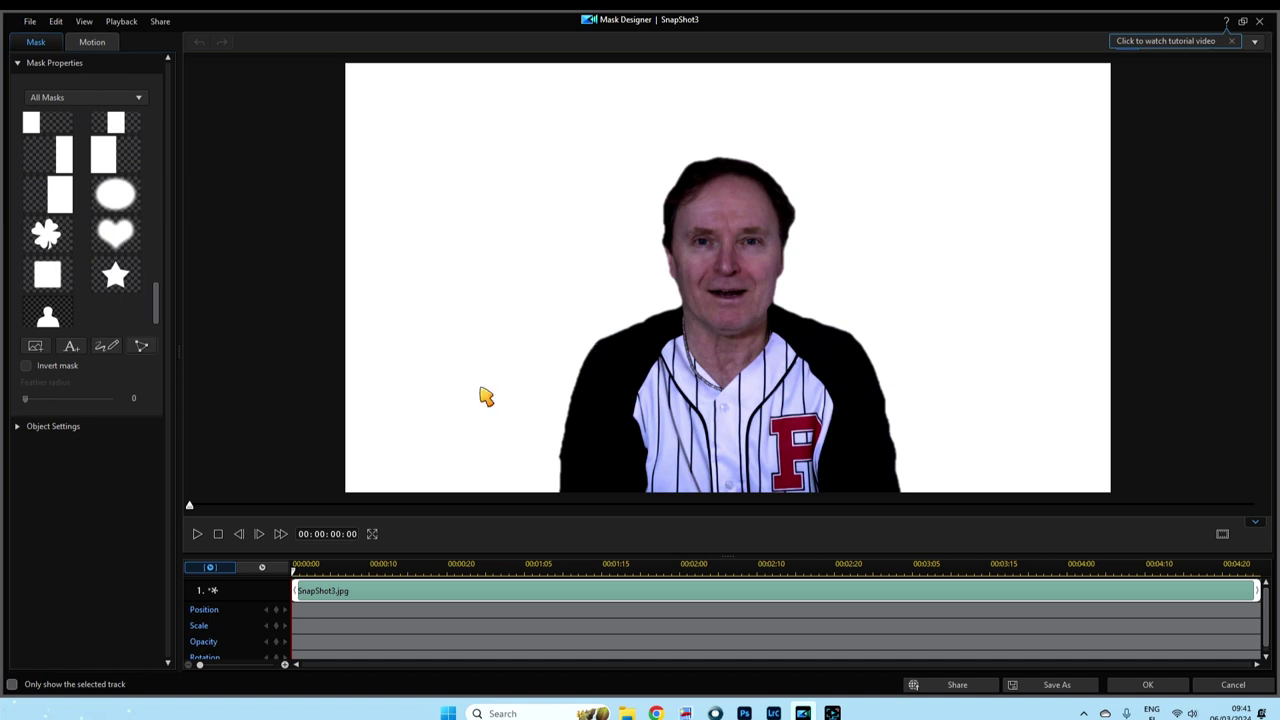
{"action": "left_click", "coordinate": [144, 346]}
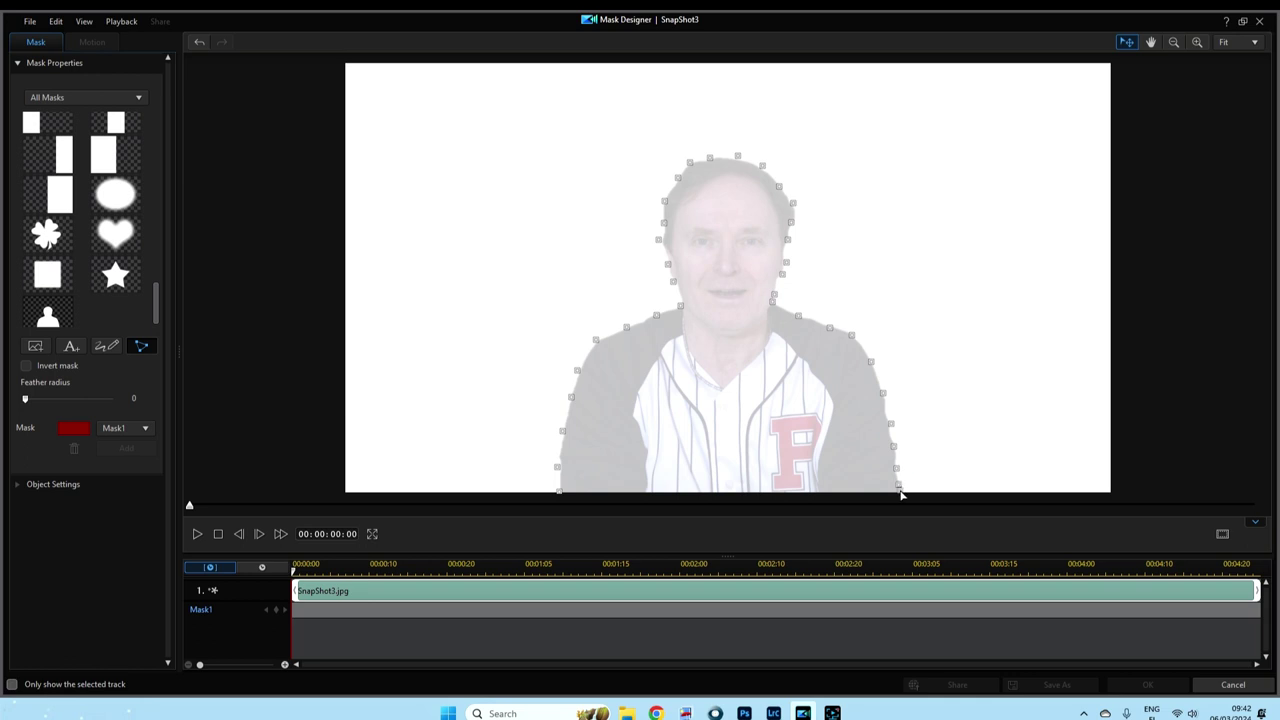
{"action": "left_click", "coordinate": [561, 496]}
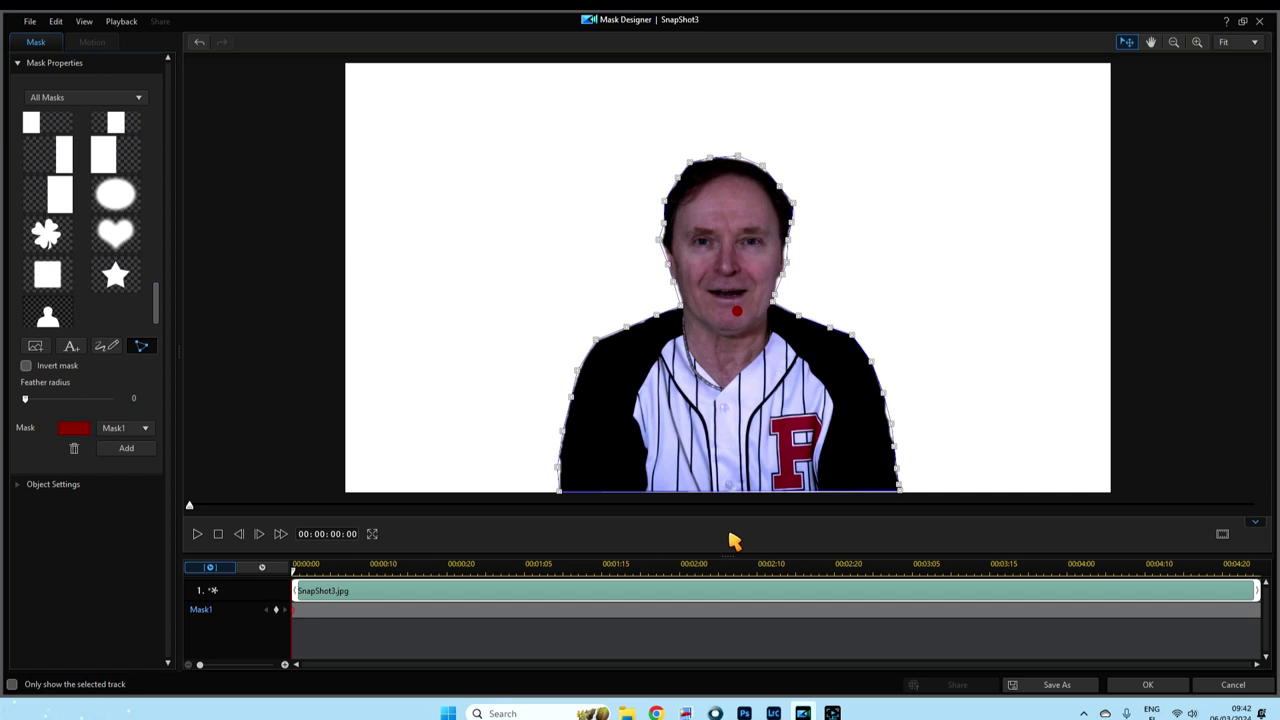
{"action": "left_click", "coordinate": [1140, 685]}
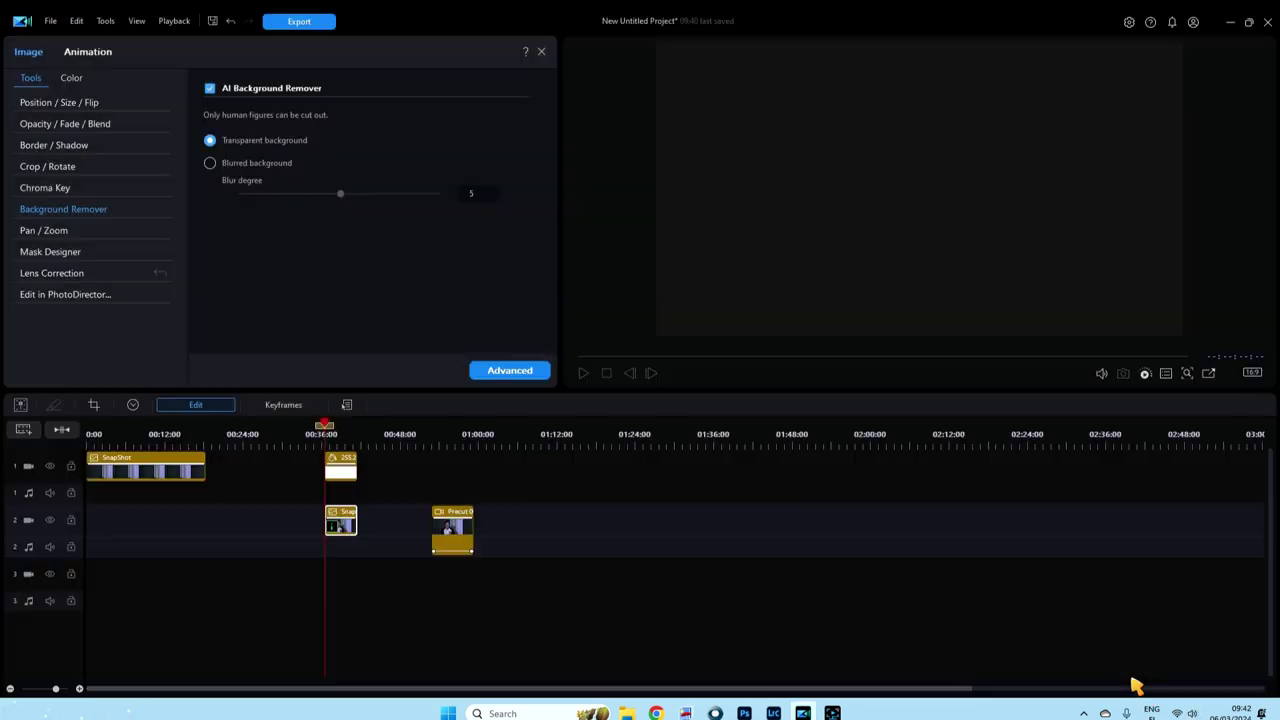
Step: Delete the white color board from video track 1 and move the SnapShot3 clip to the start of track 2
{"action": "left_click", "coordinate": [340, 465]}
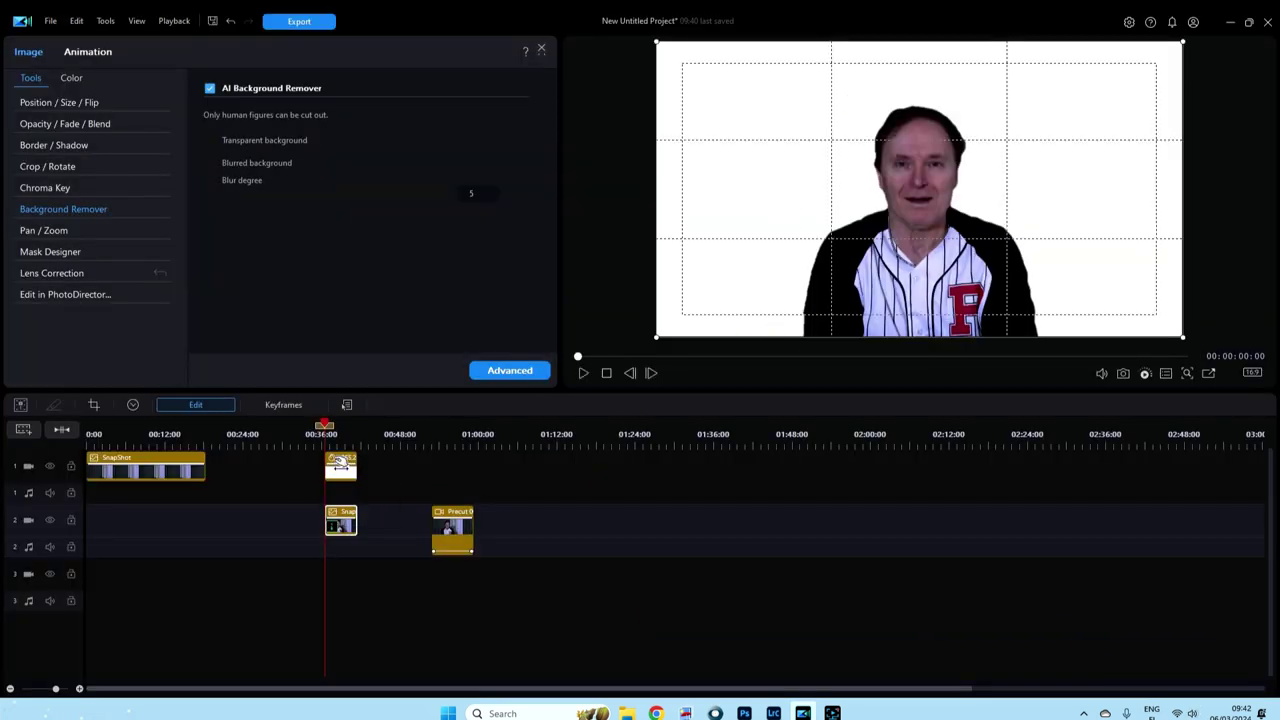
{"action": "left_click", "coordinate": [537, 485]}
{"action": "key", "text": "Delete"}
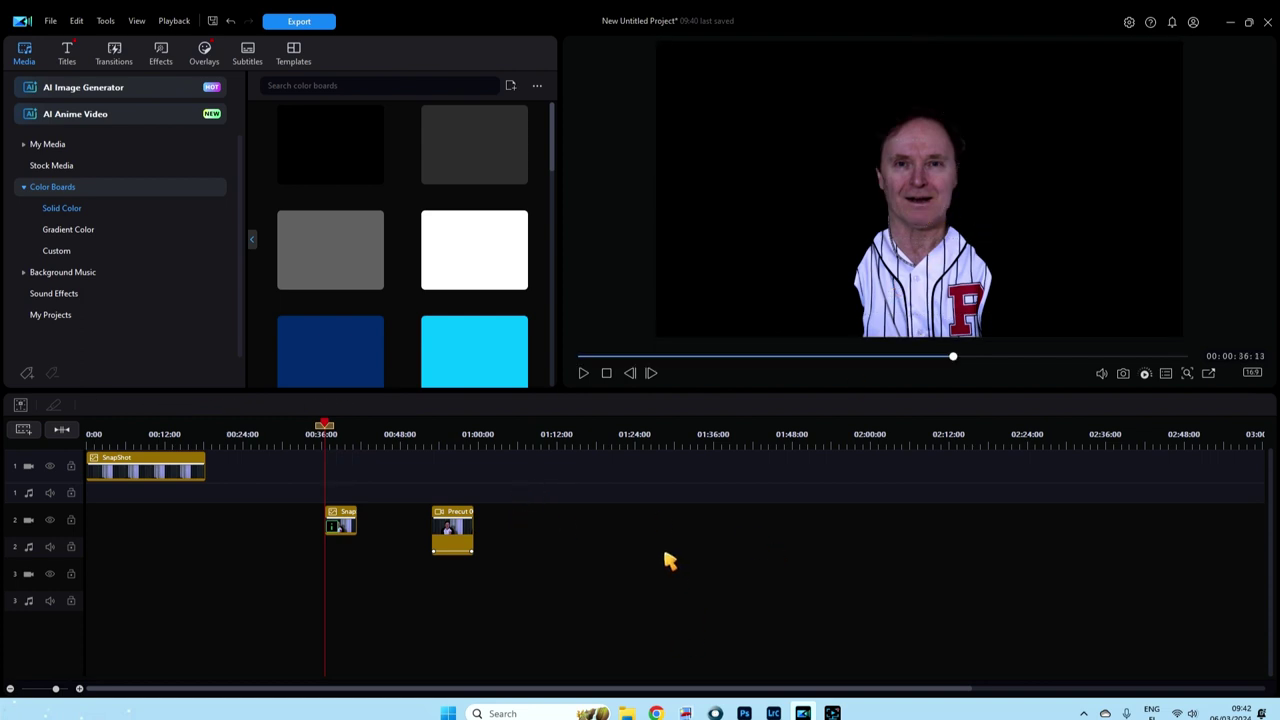
{"action": "left_click_drag", "start_coordinate": [343, 520], "coordinate": [101, 522]}
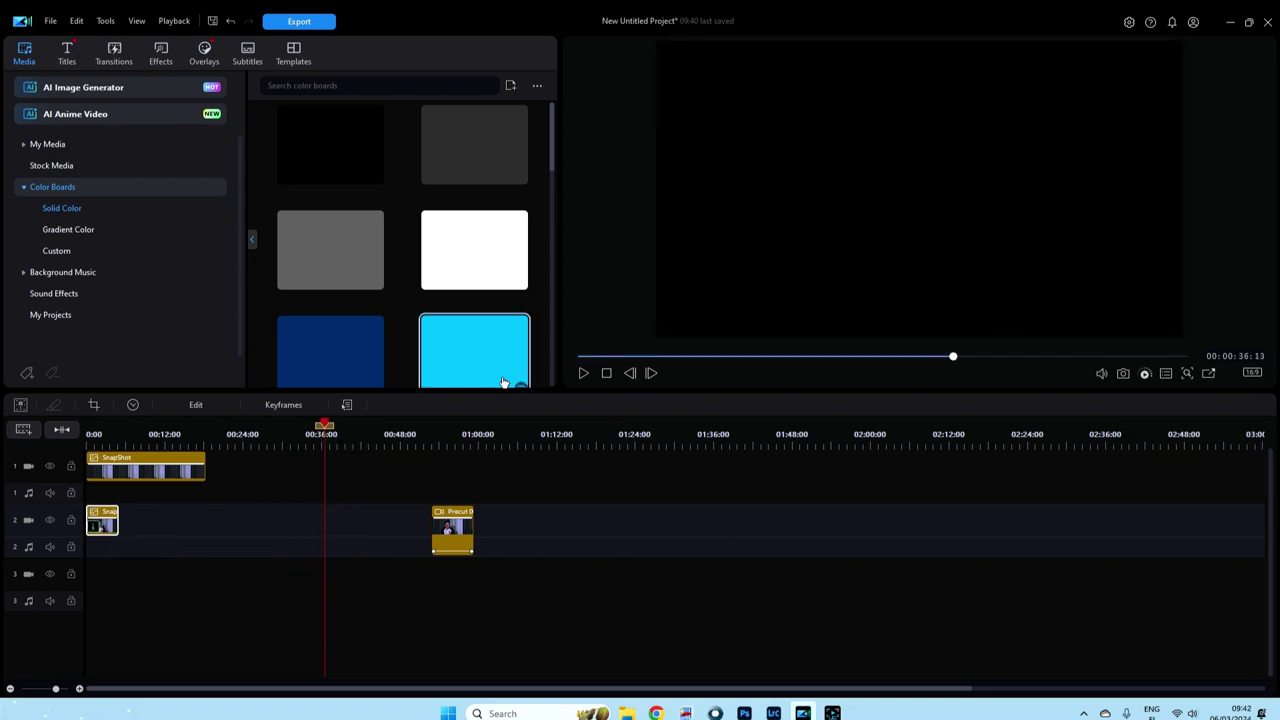
{"action": "left_click", "coordinate": [607, 373]}
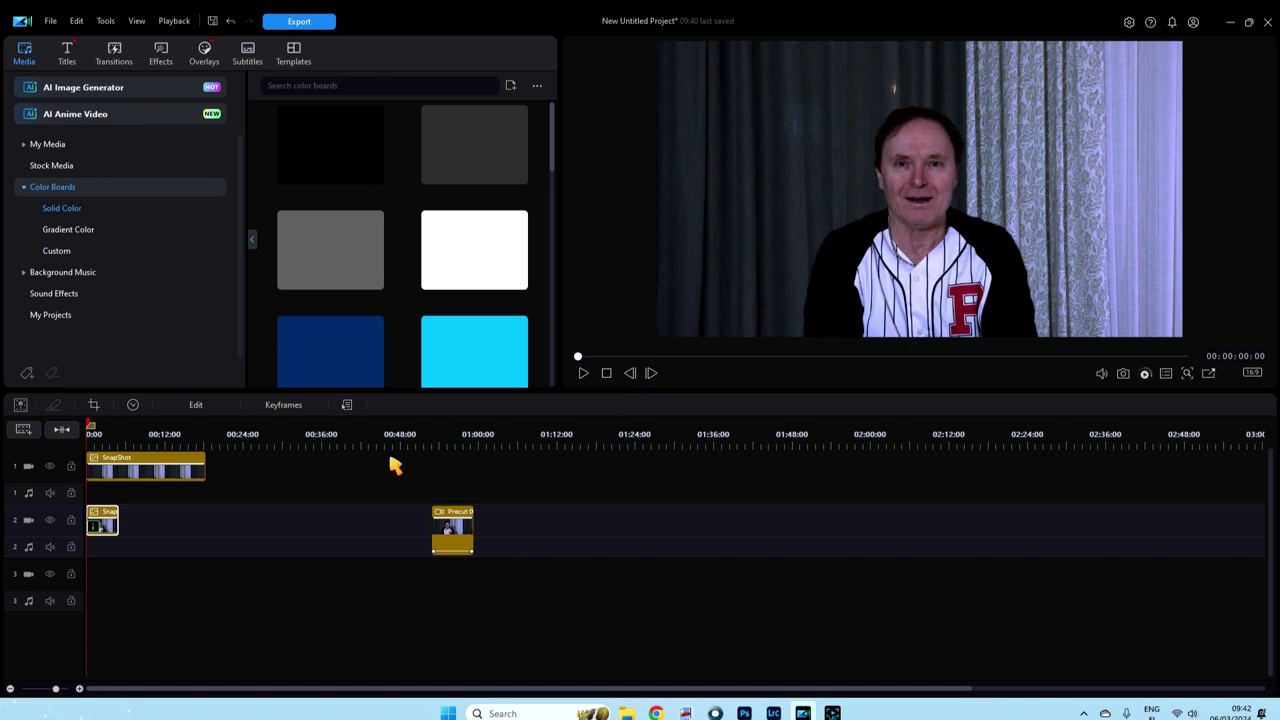
{"action": "left_click", "coordinate": [50, 466]}
{"action": "left_click", "coordinate": [50, 466]}
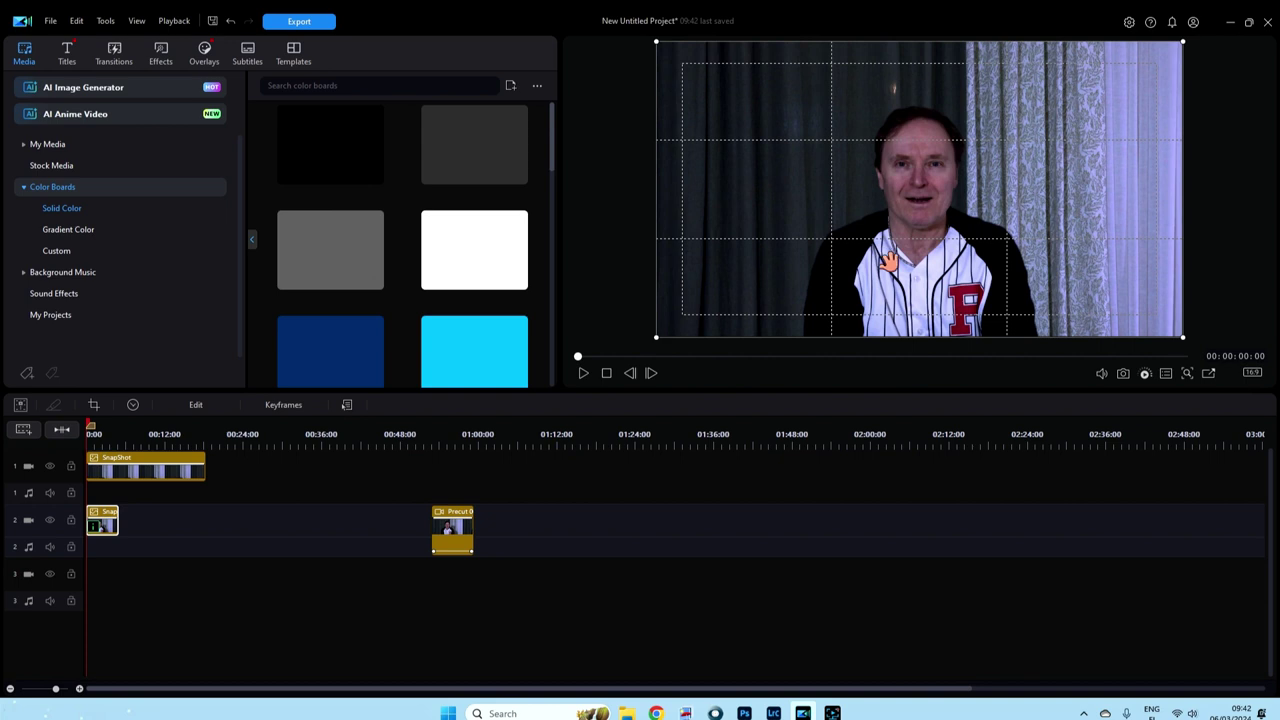
Step: Apply the Noise effect from the Visual style effects to the SnapShot3 clip on track 2
{"action": "left_click", "coordinate": [161, 50]}
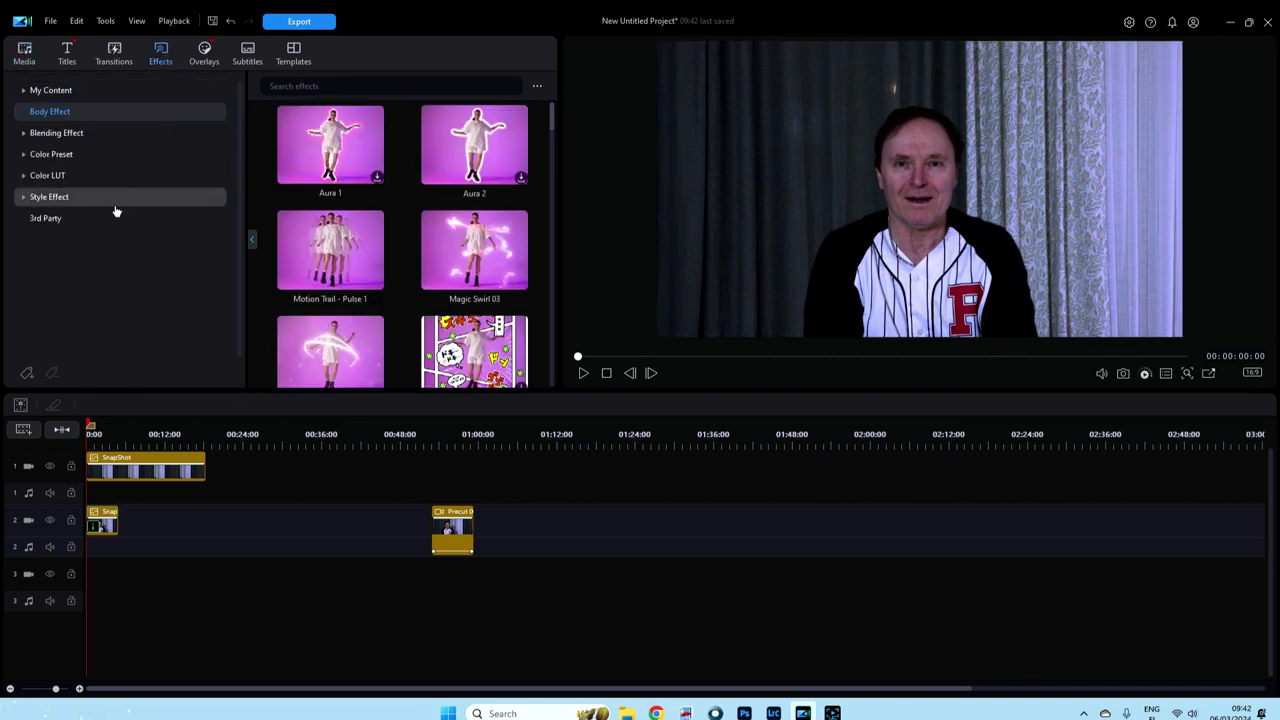
{"action": "left_click", "coordinate": [43, 198]}
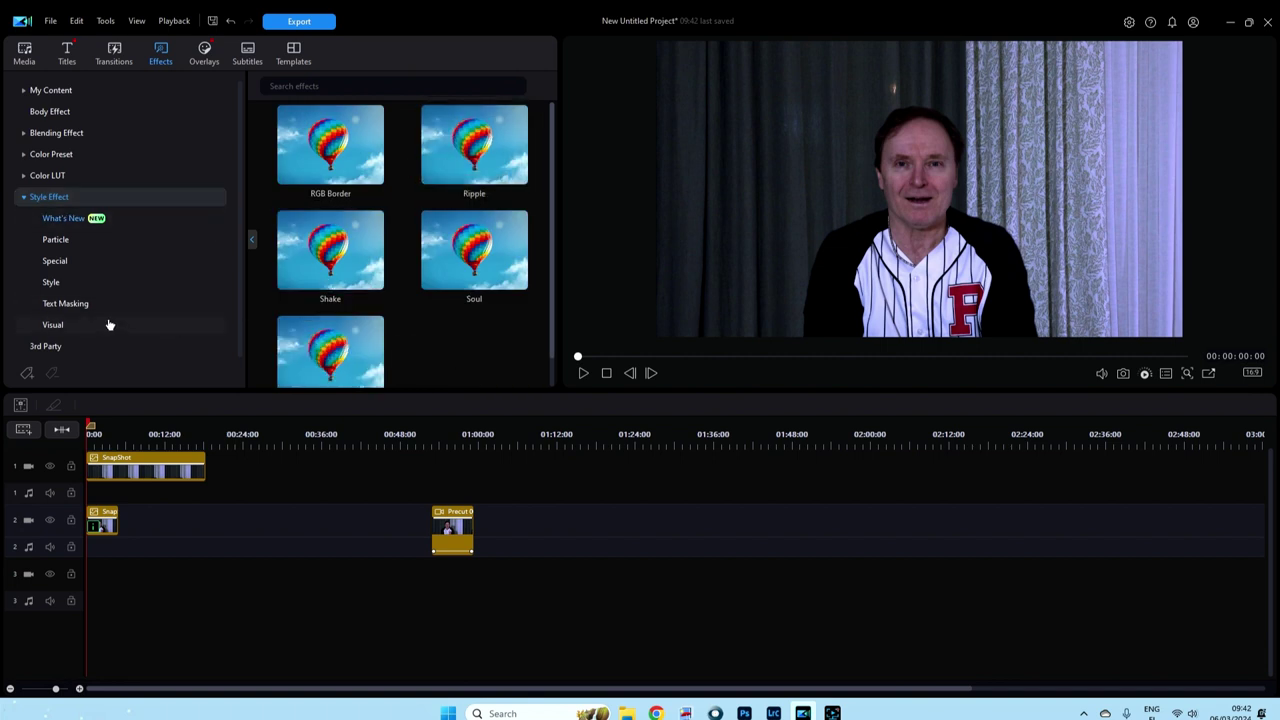
{"action": "left_click", "coordinate": [48, 285]}
{"action": "left_click_drag", "start_coordinate": [554, 137], "coordinate": [556, 290]}
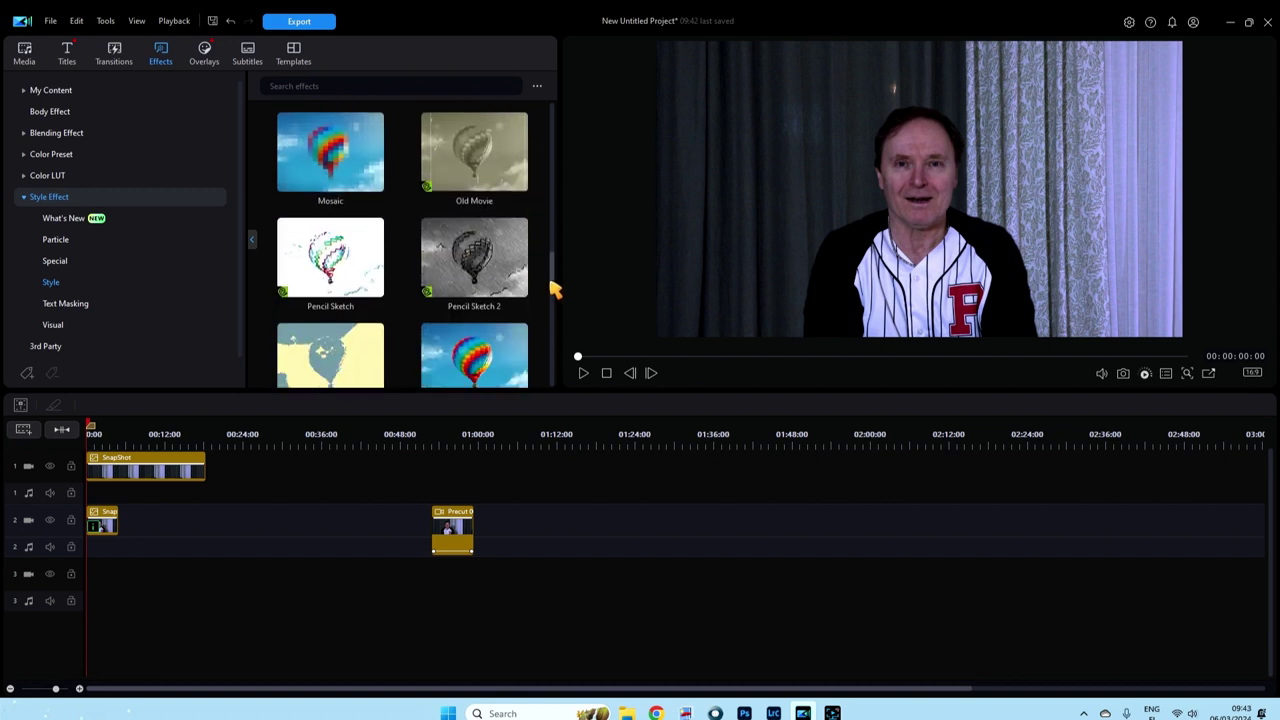
{"action": "left_click", "coordinate": [58, 328]}
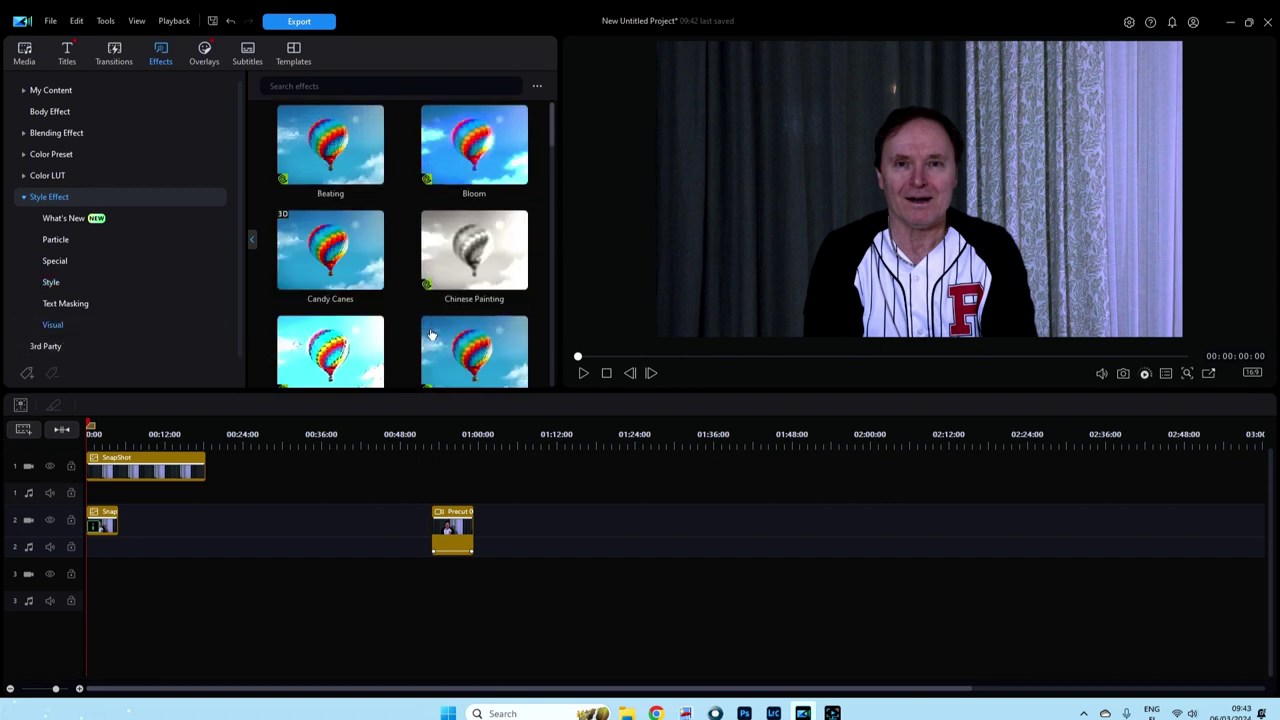
{"action": "left_click_drag", "start_coordinate": [557, 134], "coordinate": [556, 254]}
{"action": "left_click", "coordinate": [318, 258]}
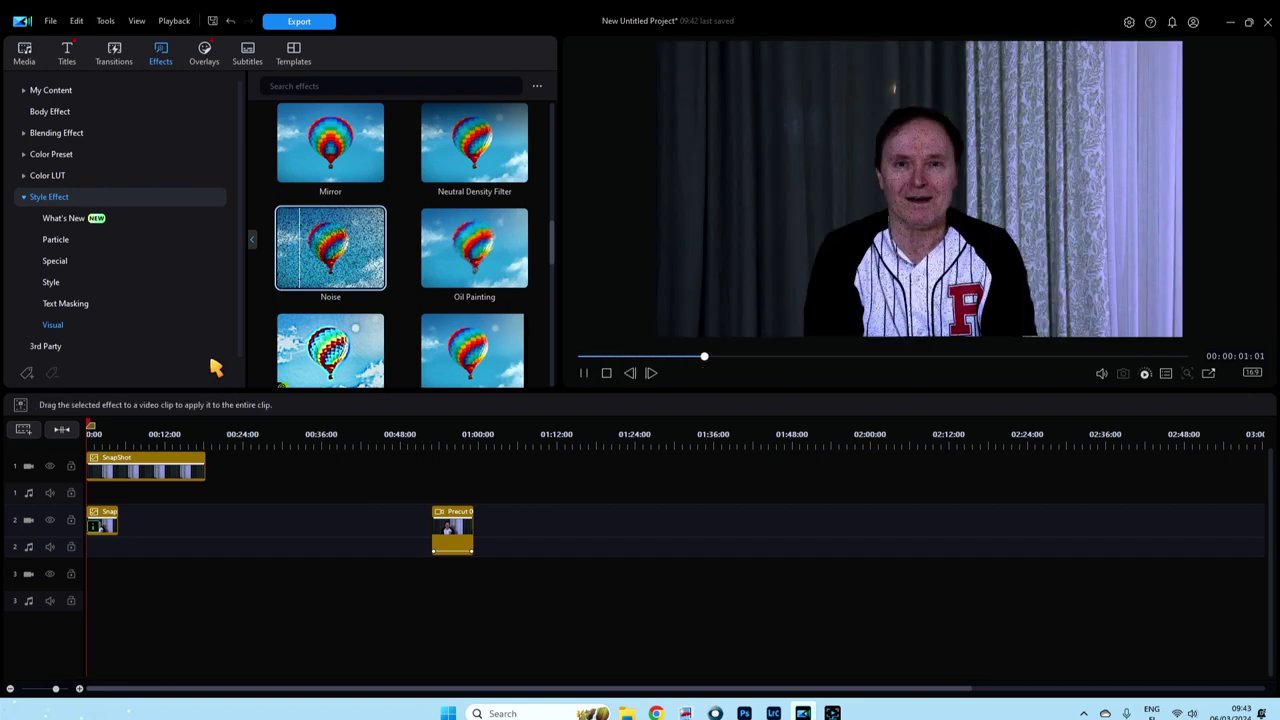
{"action": "mouse_move", "coordinate": [298, 294]}
{"action": "left_mouse_down"}
{"action": "mouse_move", "coordinate": [186, 534]}
{"action": "mouse_move", "coordinate": [93, 511]}
{"action": "mouse_move", "coordinate": [137, 551]}
{"action": "left_mouse_up"}
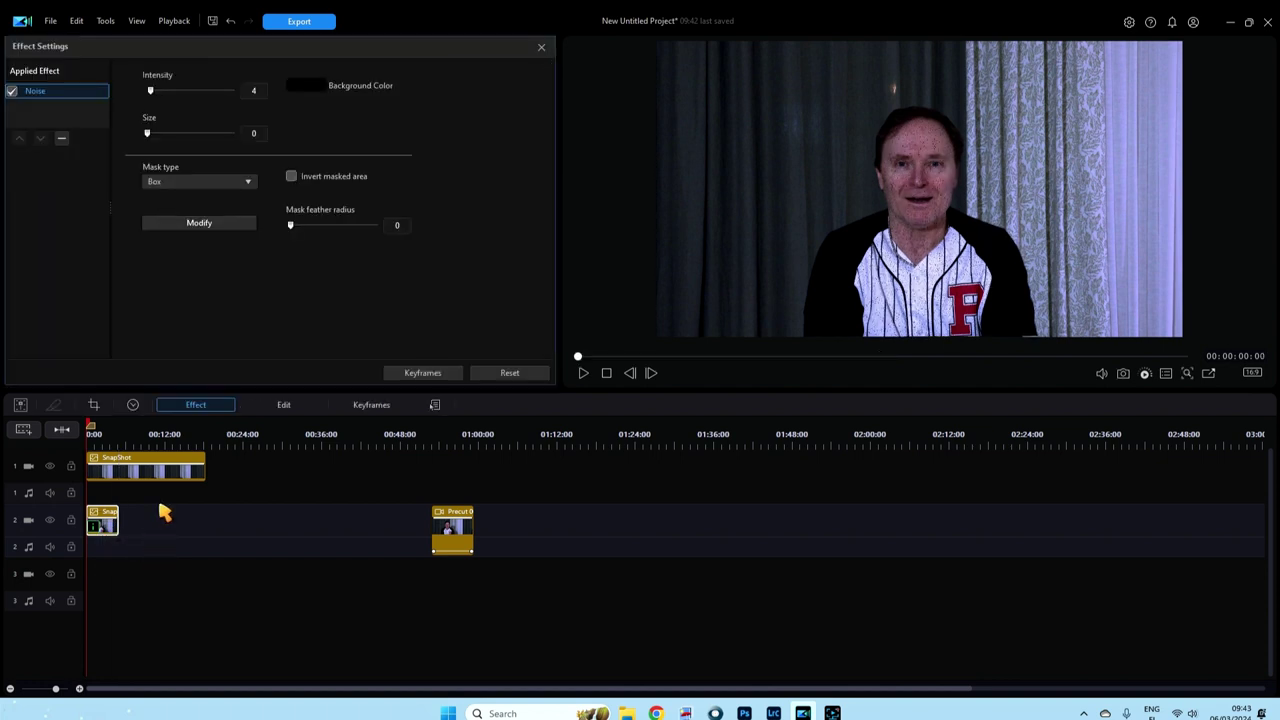
Step: Move the Precut 0001 clip on track 2 earlier so that it starts at about 22 seconds
{"action": "left_click_drag", "start_coordinate": [243, 437], "coordinate": [508, 436]}
{"action": "left_click_drag", "start_coordinate": [1210, 518], "coordinate": [591, 525]}
{"action": "left_click_drag", "start_coordinate": [552, 436], "coordinate": [601, 432]}
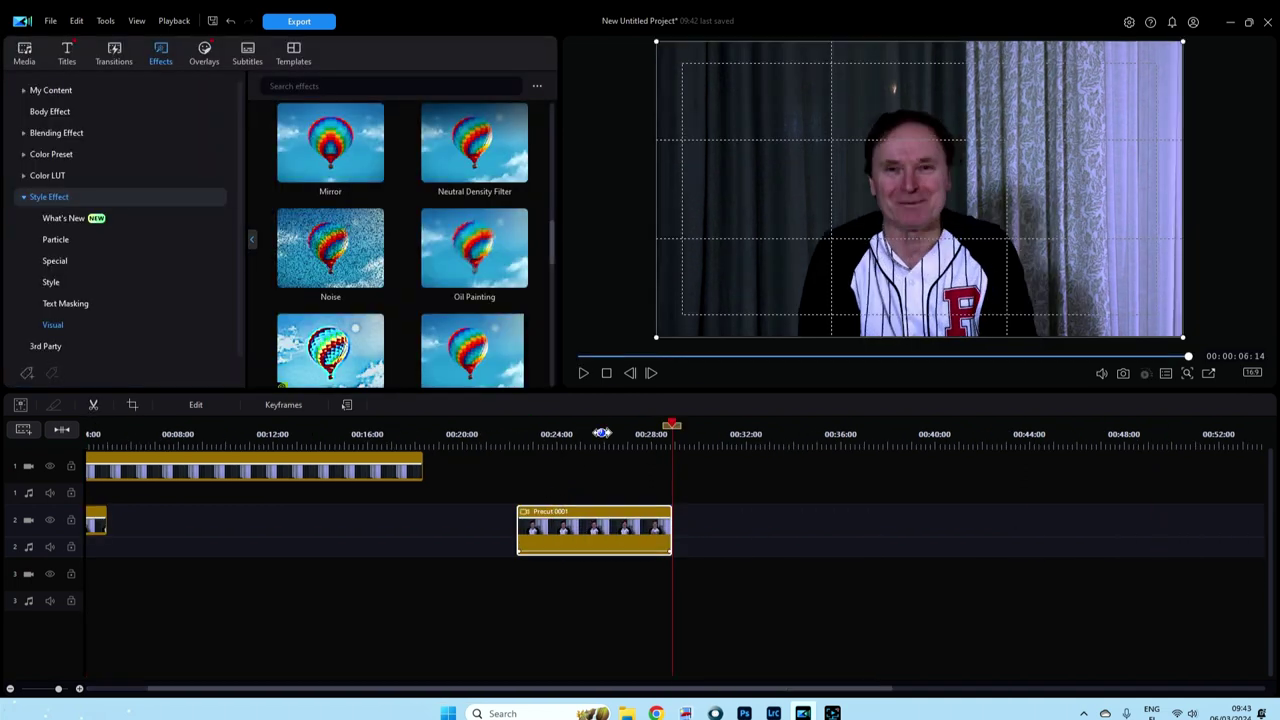
{"action": "left_click_drag", "start_coordinate": [466, 690], "coordinate": [266, 692]}
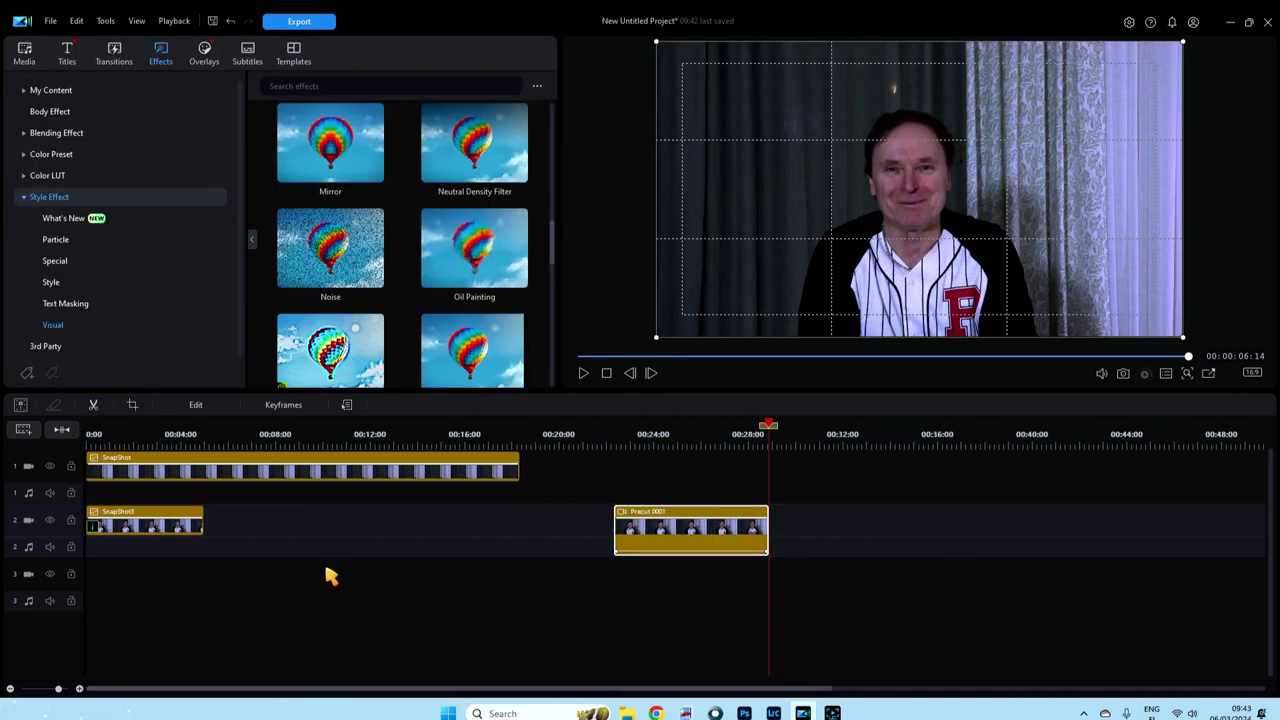
Step: Set the SnapShot3 clip's Noise effect to intensity 0 and size 1
{"action": "left_click", "coordinate": [95, 529]}
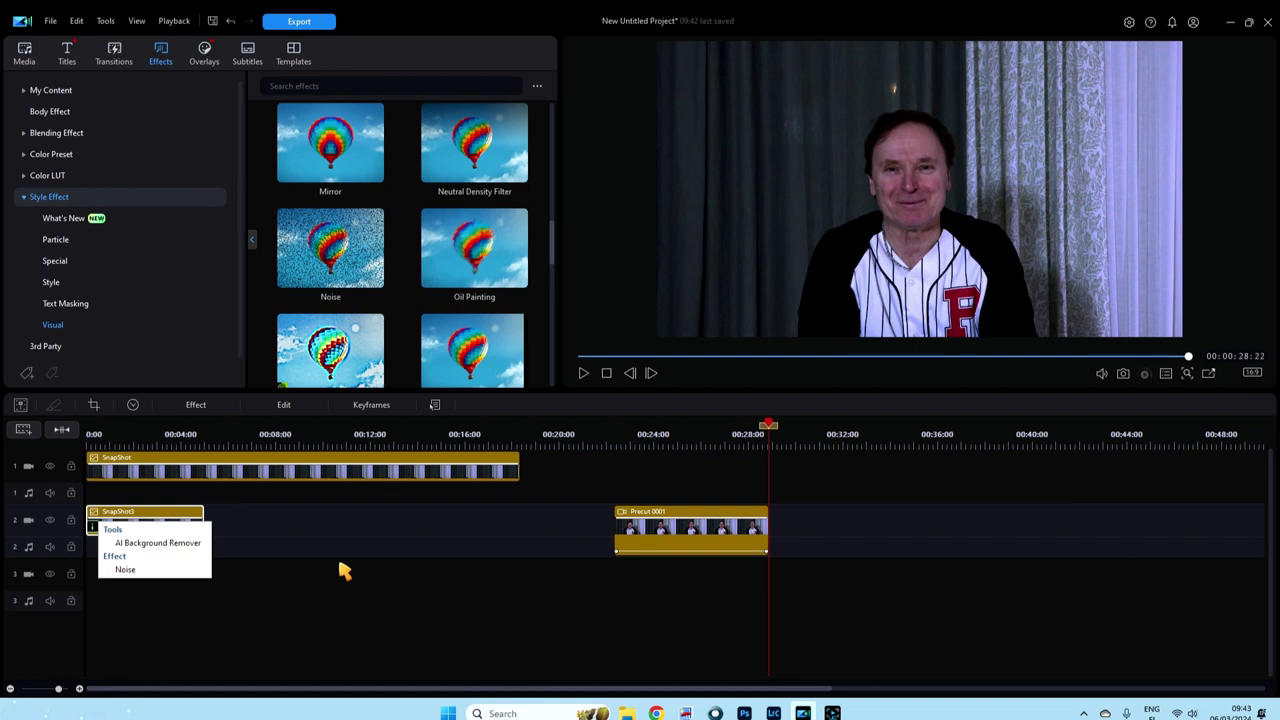
{"action": "left_click", "coordinate": [125, 569]}
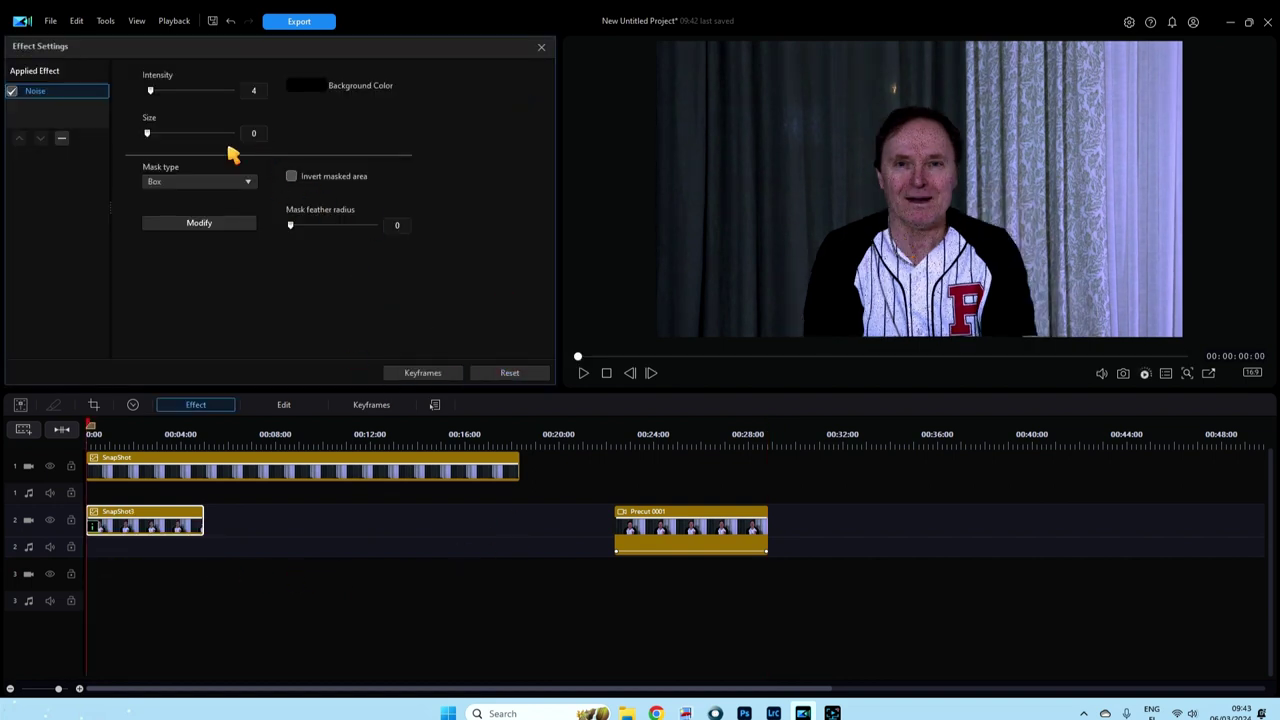
{"action": "mouse_move", "coordinate": [152, 90]}
{"action": "left_mouse_down"}
{"action": "mouse_move", "coordinate": [248, 97]}
{"action": "mouse_move", "coordinate": [147, 97]}
{"action": "left_mouse_up"}
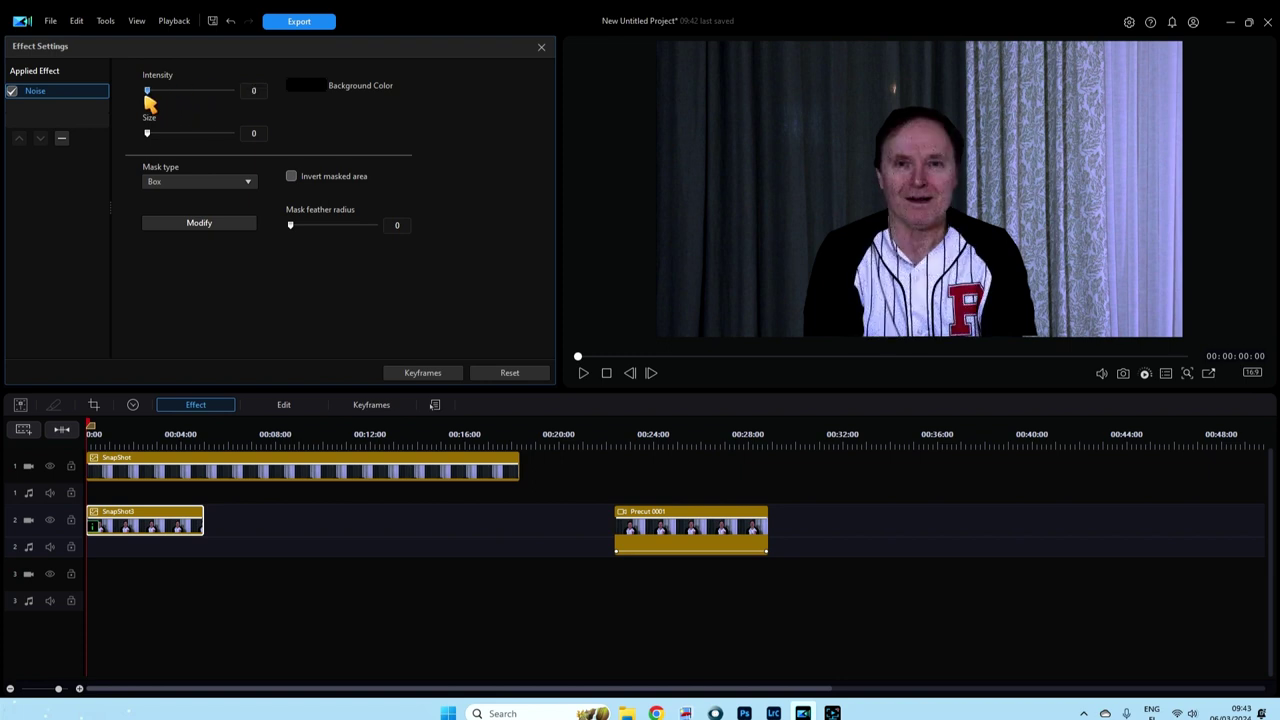
{"action": "left_click_drag", "start_coordinate": [154, 135], "coordinate": [160, 135]}
{"action": "left_click_drag", "start_coordinate": [149, 90], "coordinate": [156, 146]}
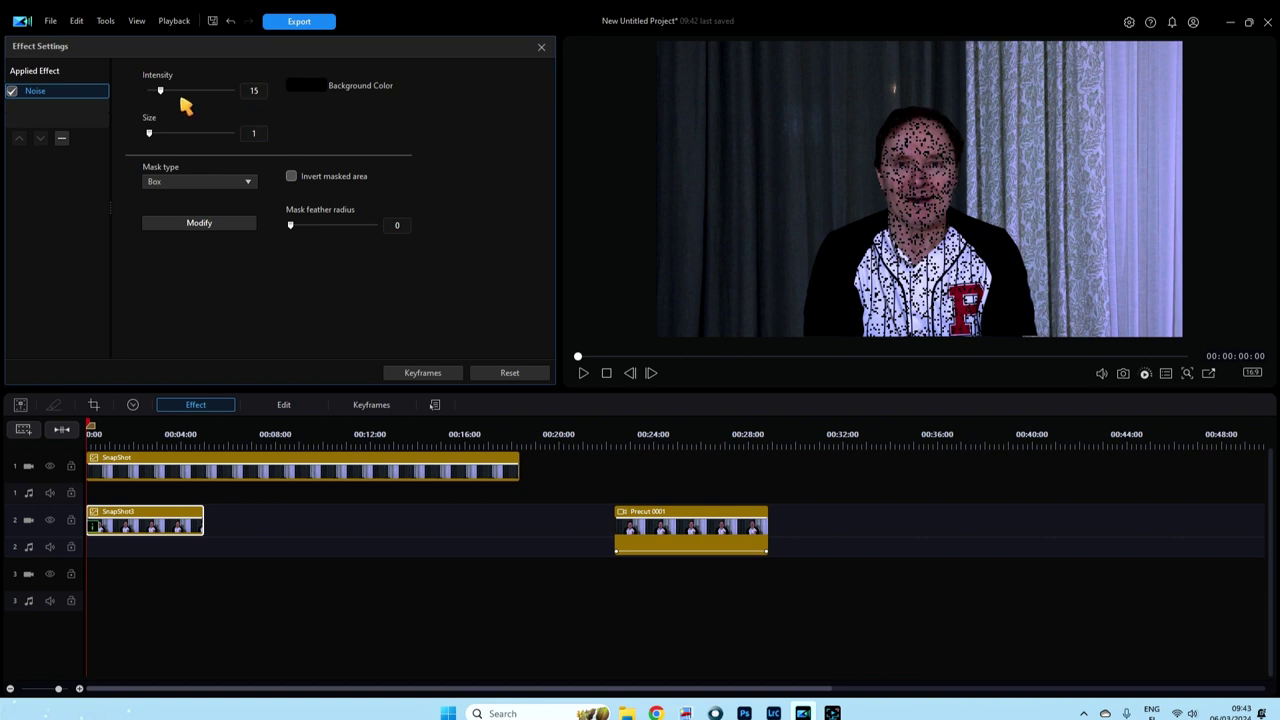
{"action": "left_click_drag", "start_coordinate": [160, 89], "coordinate": [147, 91]}
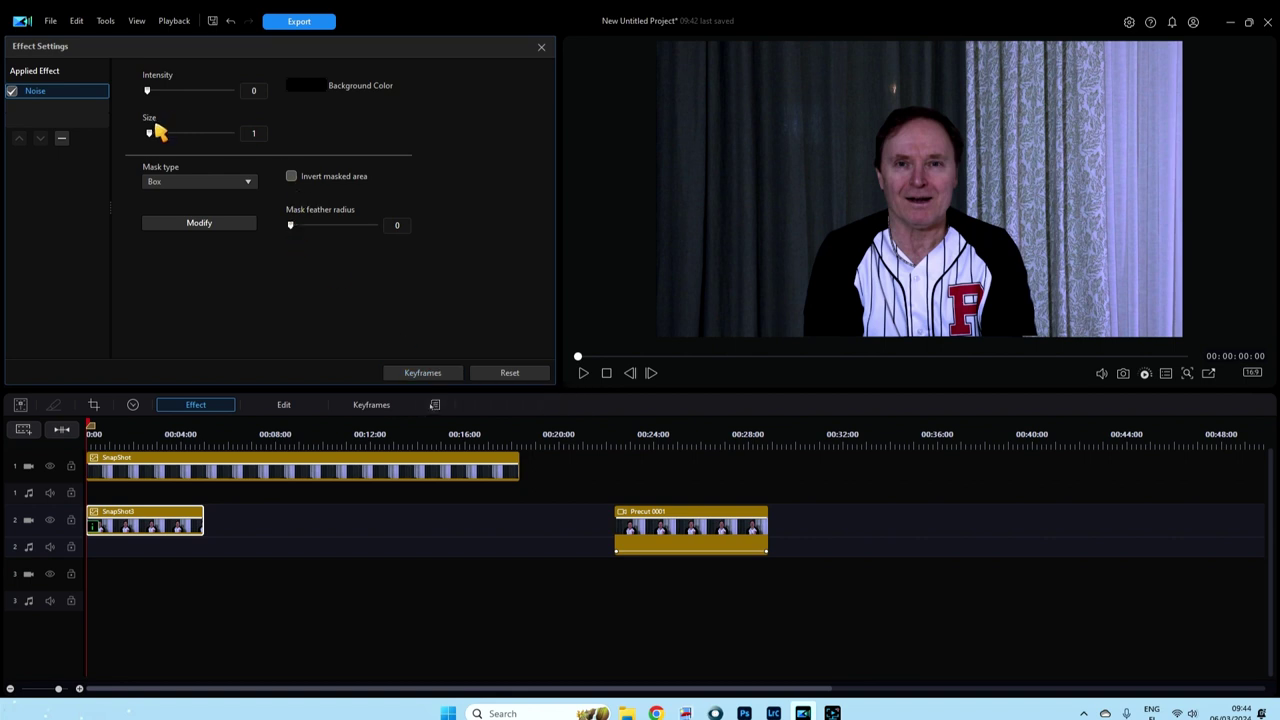
Step: Add Noise intensity keyframes to the SnapShot3 clip at 00:00:00:00, 00:00:01:15, 00:00:03:05 and 00:00:04:15
{"action": "left_click", "coordinate": [432, 373]}
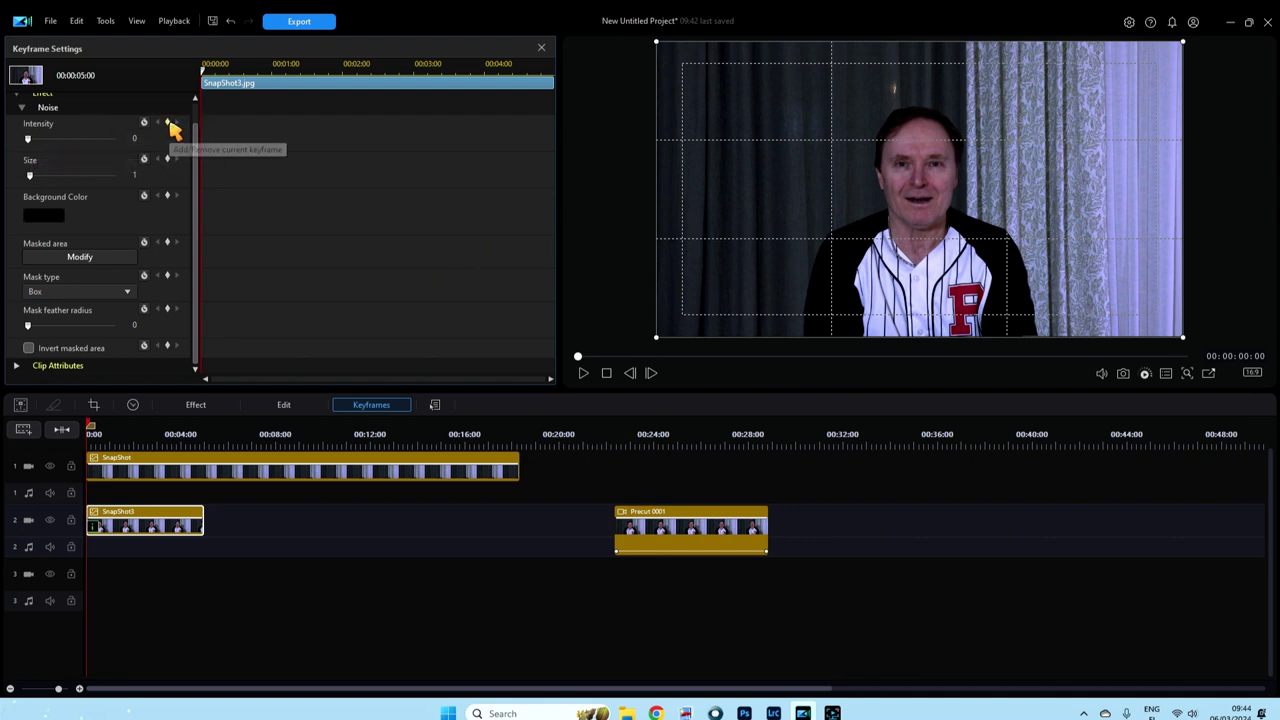
{"action": "left_click", "coordinate": [154, 173]}
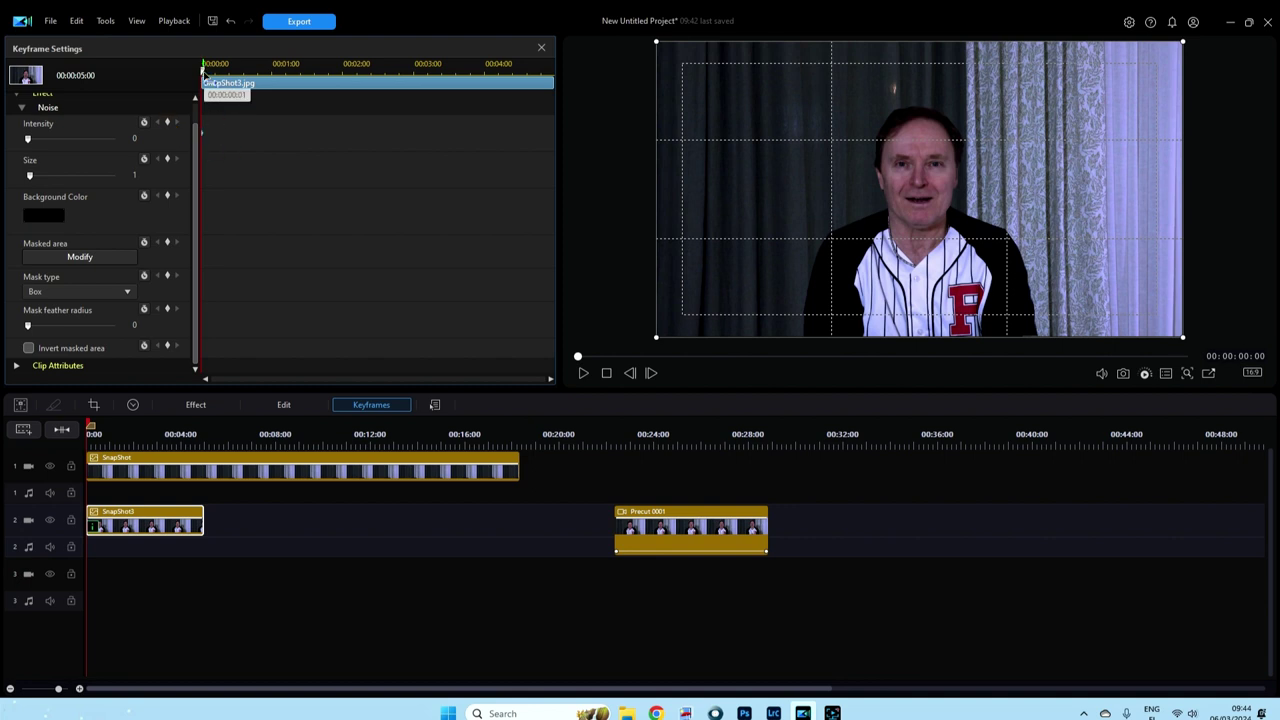
{"action": "left_click_drag", "start_coordinate": [203, 72], "coordinate": [318, 77]}
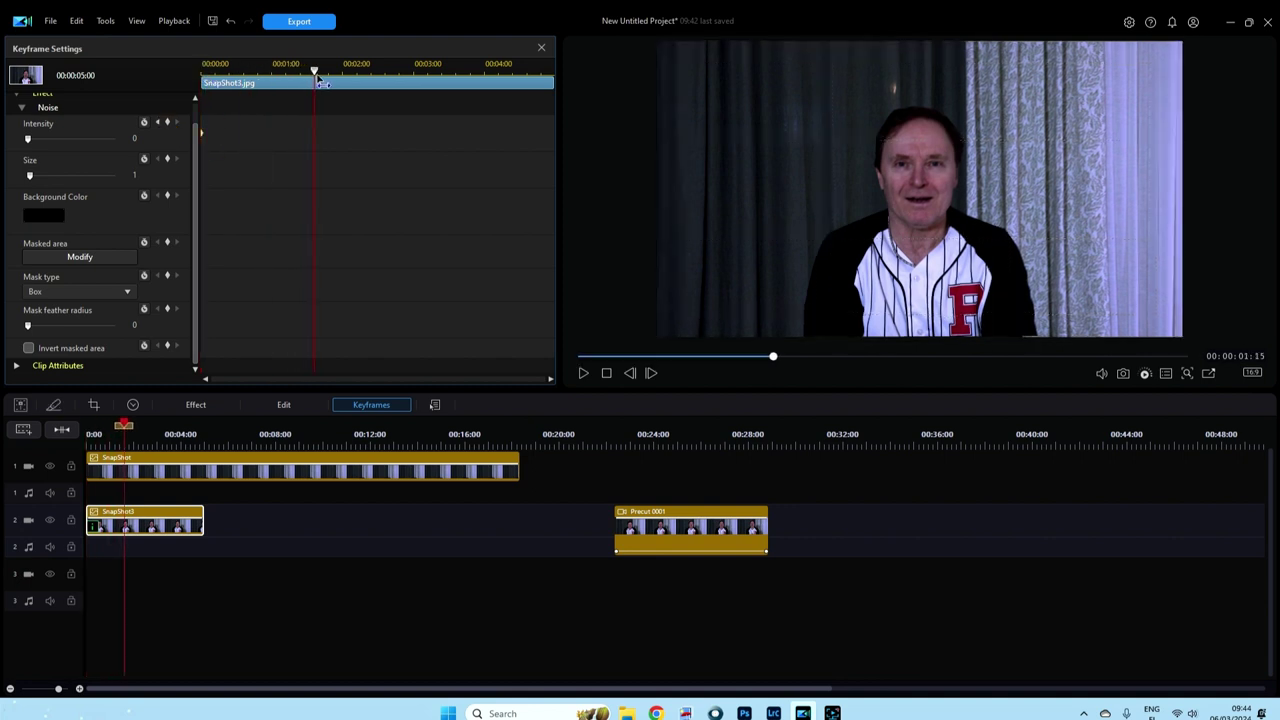
{"action": "left_click", "coordinate": [168, 122]}
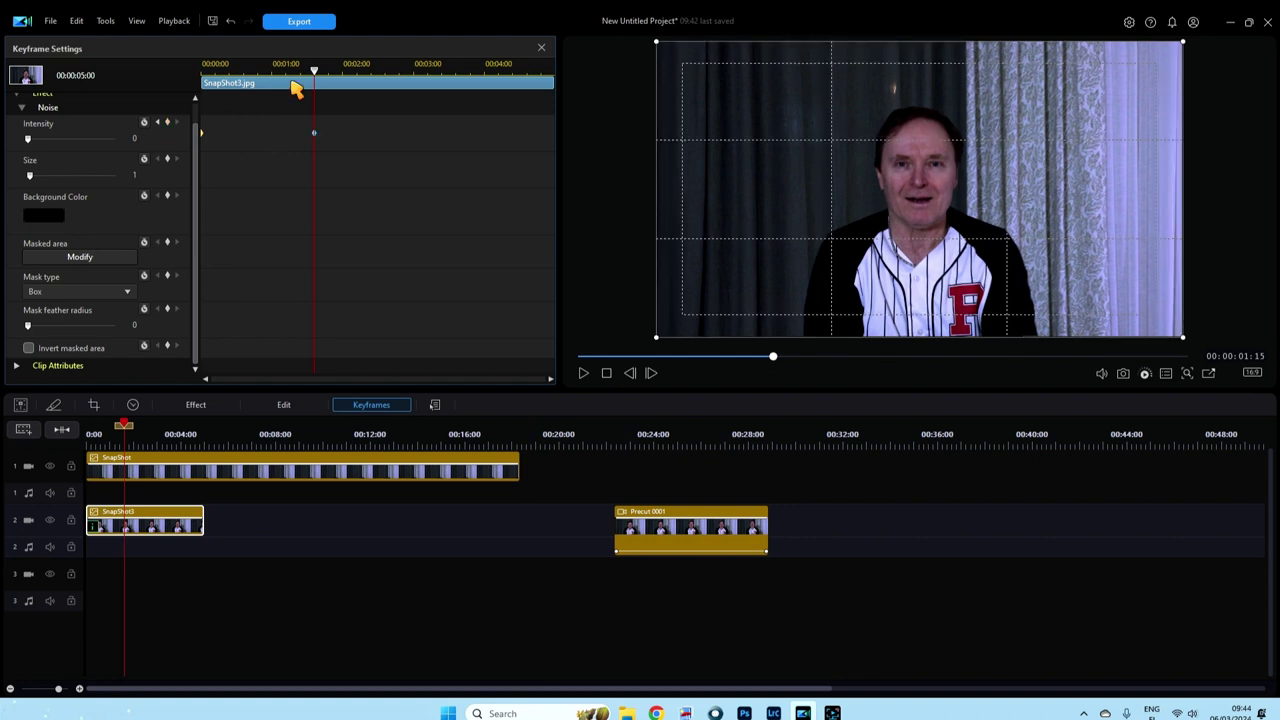
{"action": "left_click_drag", "start_coordinate": [314, 80], "coordinate": [430, 87]}
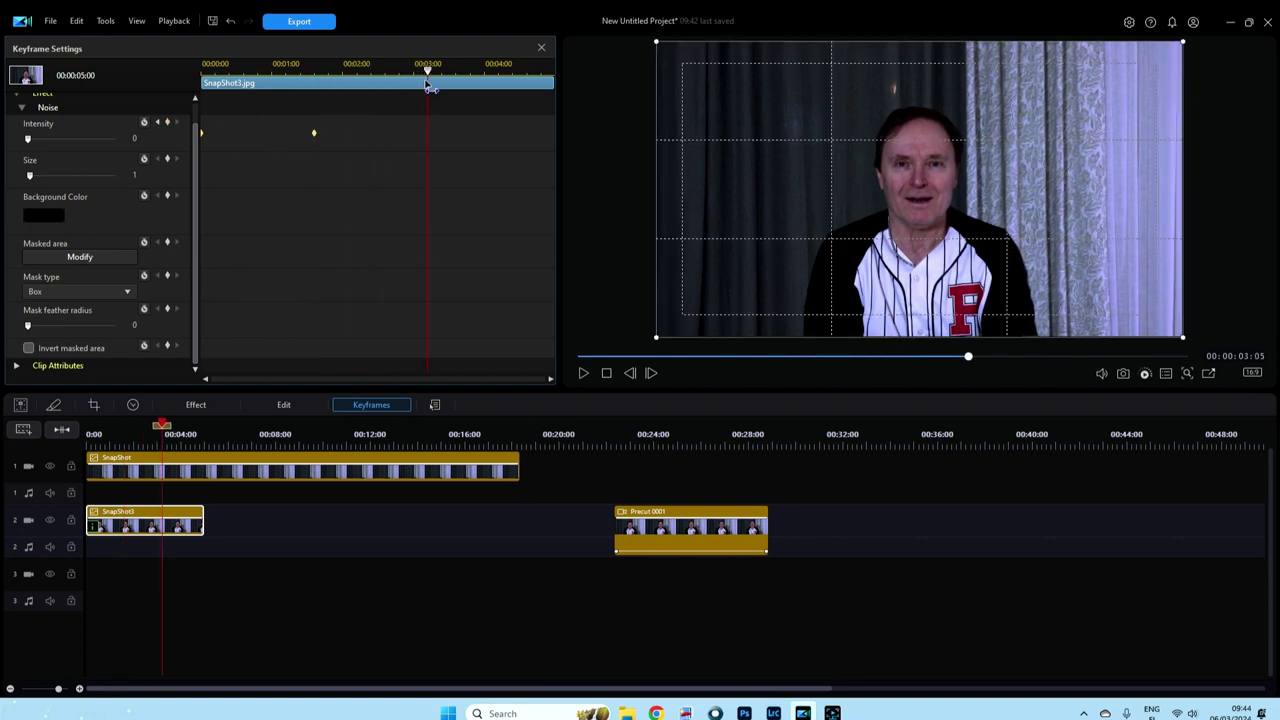
{"action": "left_click", "coordinate": [170, 123]}
{"action": "left_click_drag", "start_coordinate": [428, 84], "coordinate": [528, 90]}
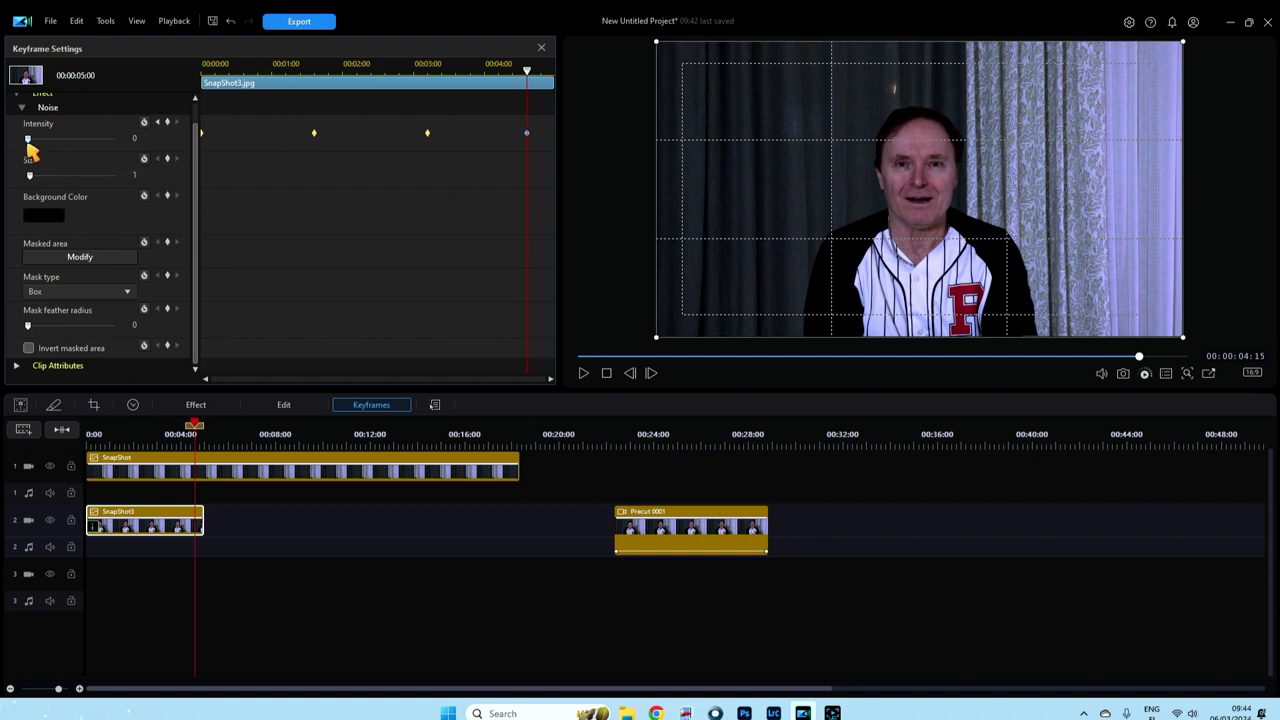
Step: Set the Noise intensity to 33 at the 00:00:03:05 keyframe, 59 at 00:00:01:15 and 100 at the clip's start
{"action": "left_click", "coordinate": [158, 124]}
{"action": "left_click_drag", "start_coordinate": [28, 140], "coordinate": [55, 141]}
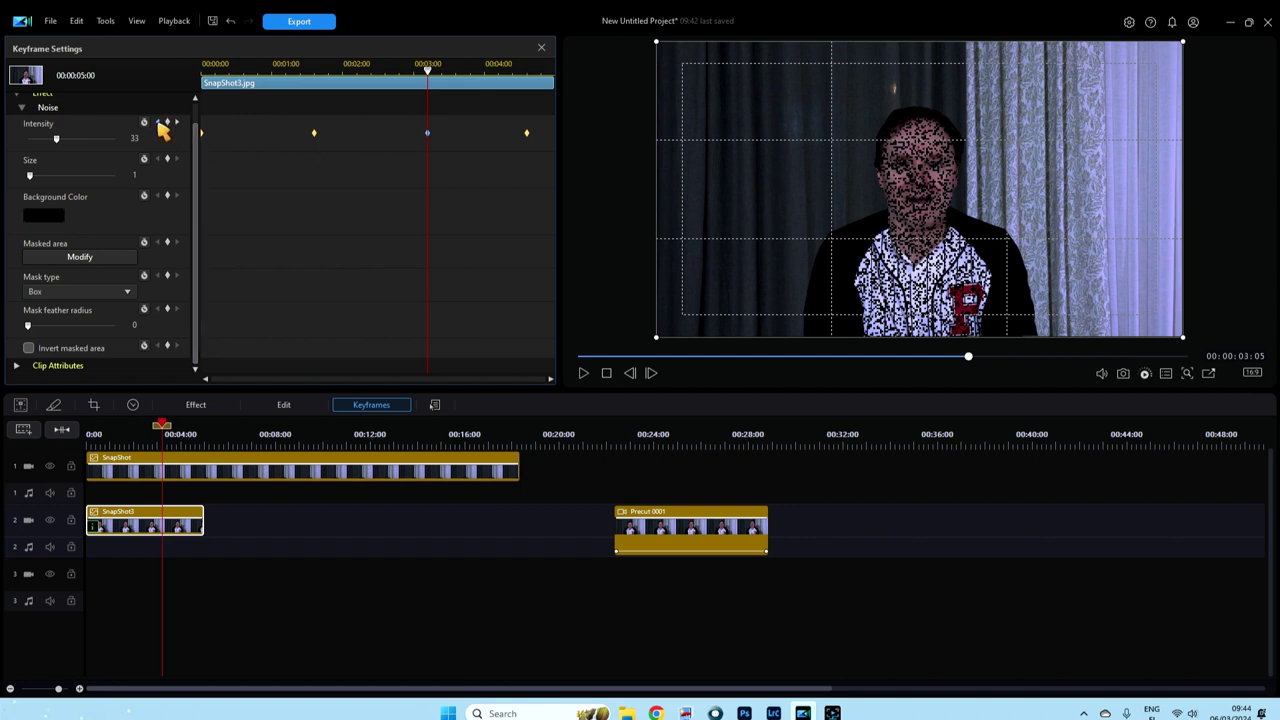
{"action": "left_click", "coordinate": [312, 134]}
{"action": "left_click_drag", "start_coordinate": [34, 140], "coordinate": [80, 141]}
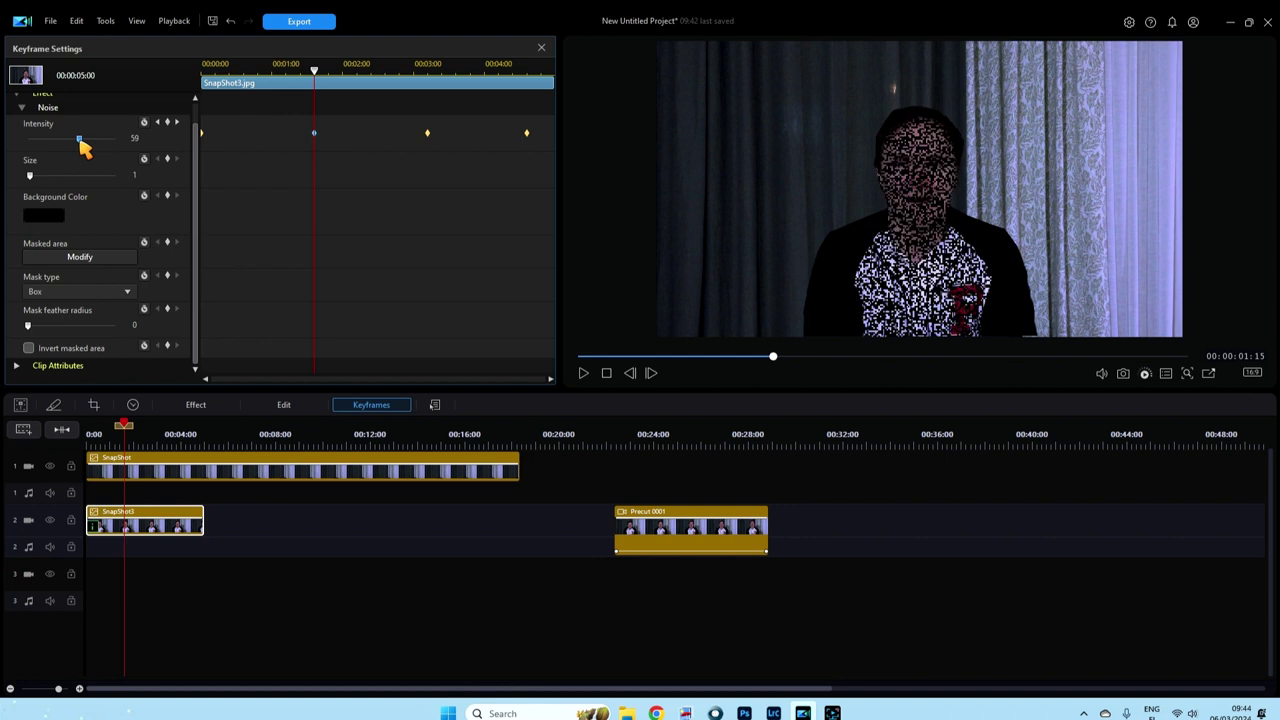
{"action": "left_click", "coordinate": [158, 122]}
{"action": "left_click_drag", "start_coordinate": [37, 141], "coordinate": [117, 141]}
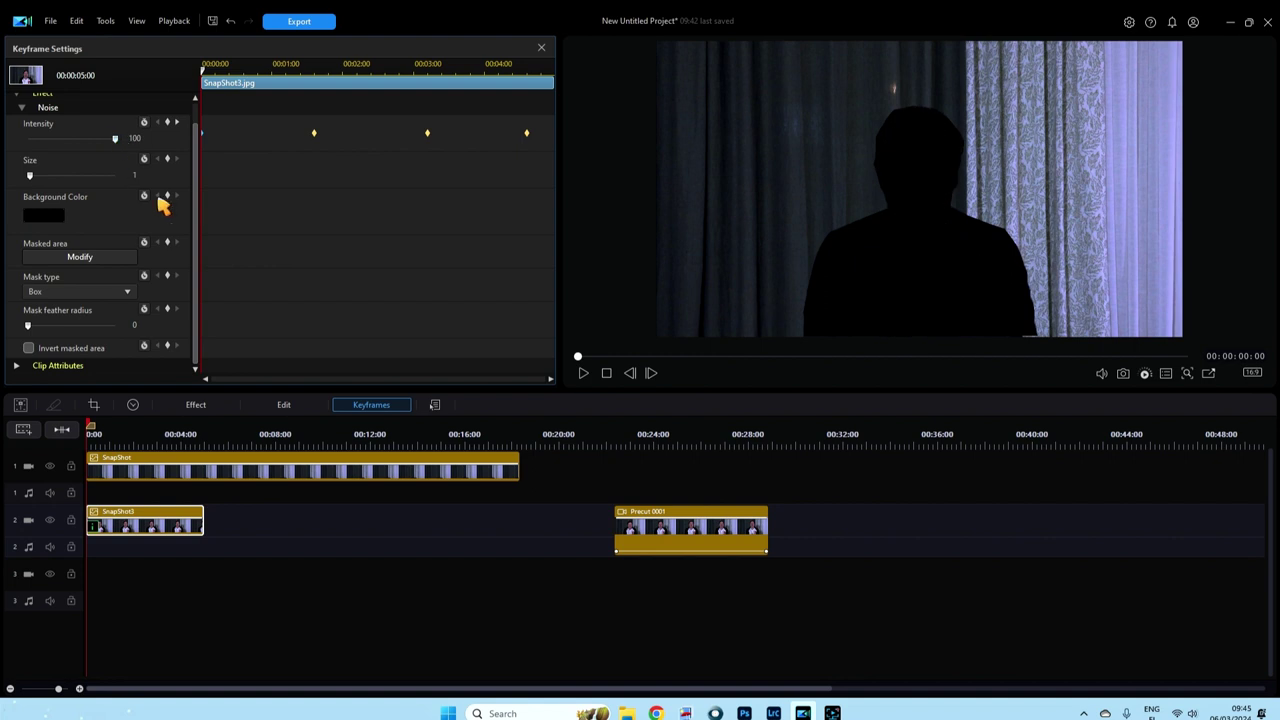
Step: Close the keyframe settings and play the timeline from the start to preview the animated noise on the presenter cutout
{"action": "left_click", "coordinate": [542, 48]}
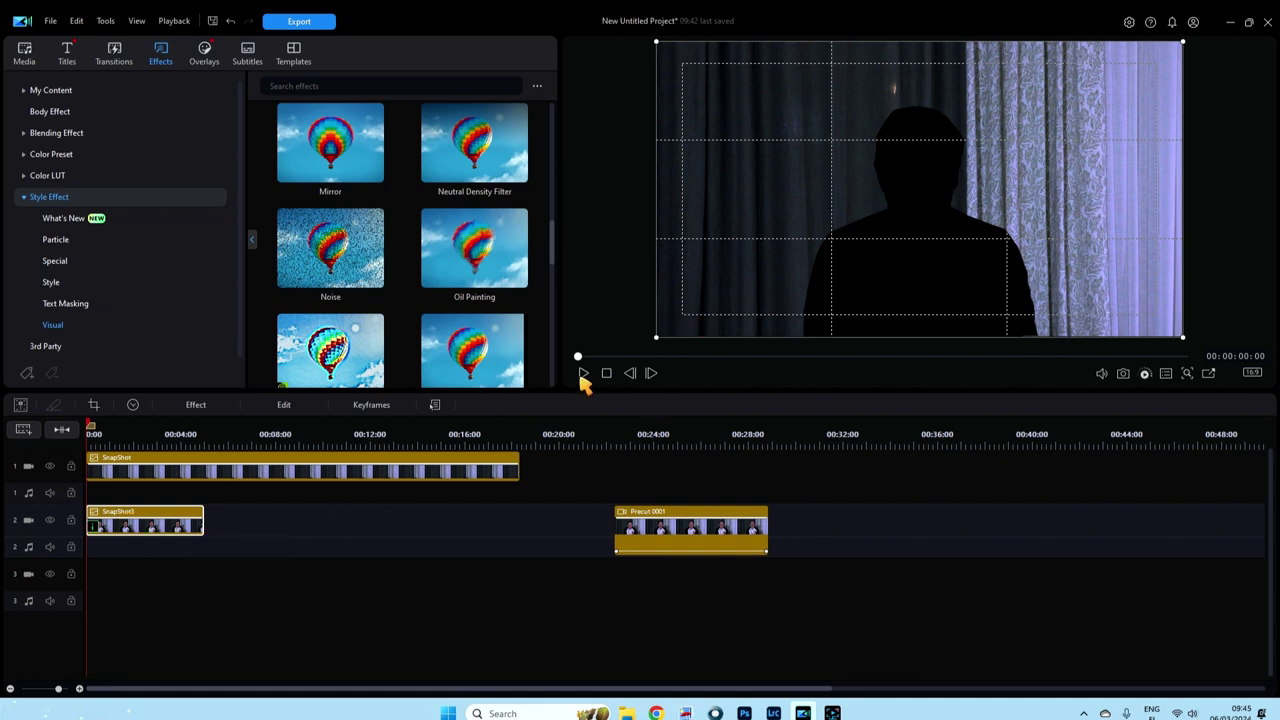
{"action": "left_click", "coordinate": [583, 374]}
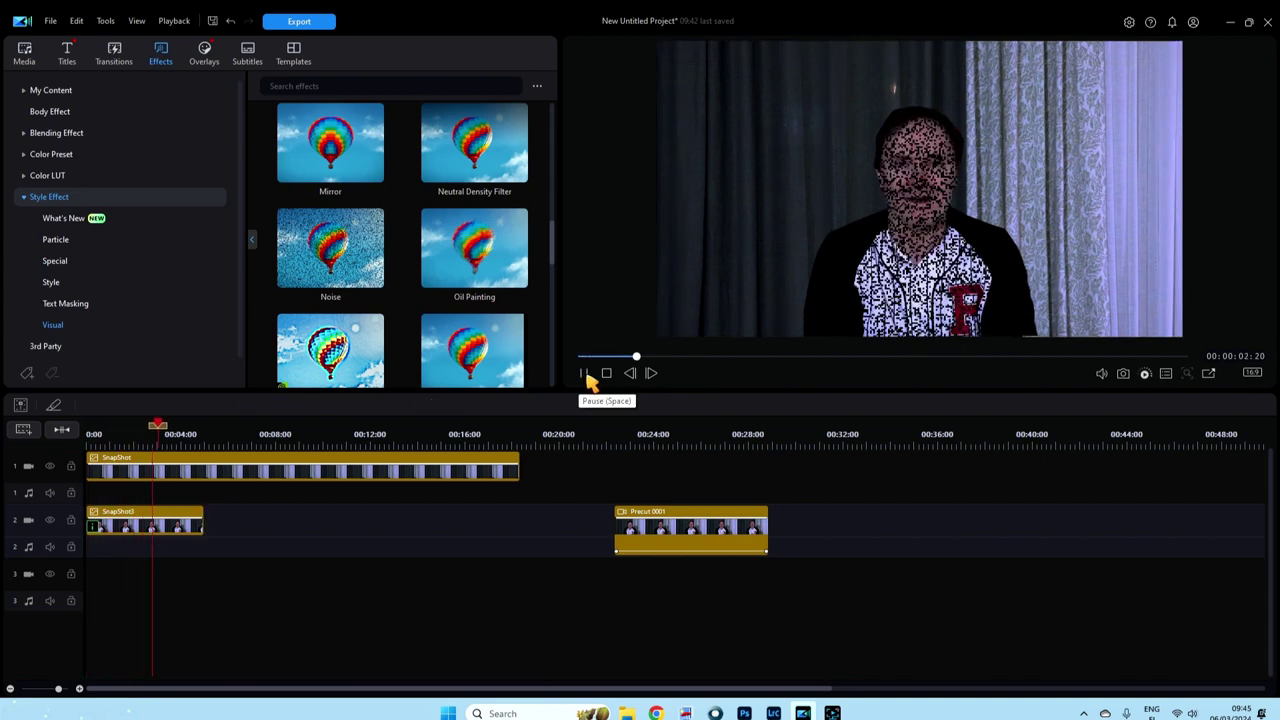
{"action": "left_click", "coordinate": [606, 373]}
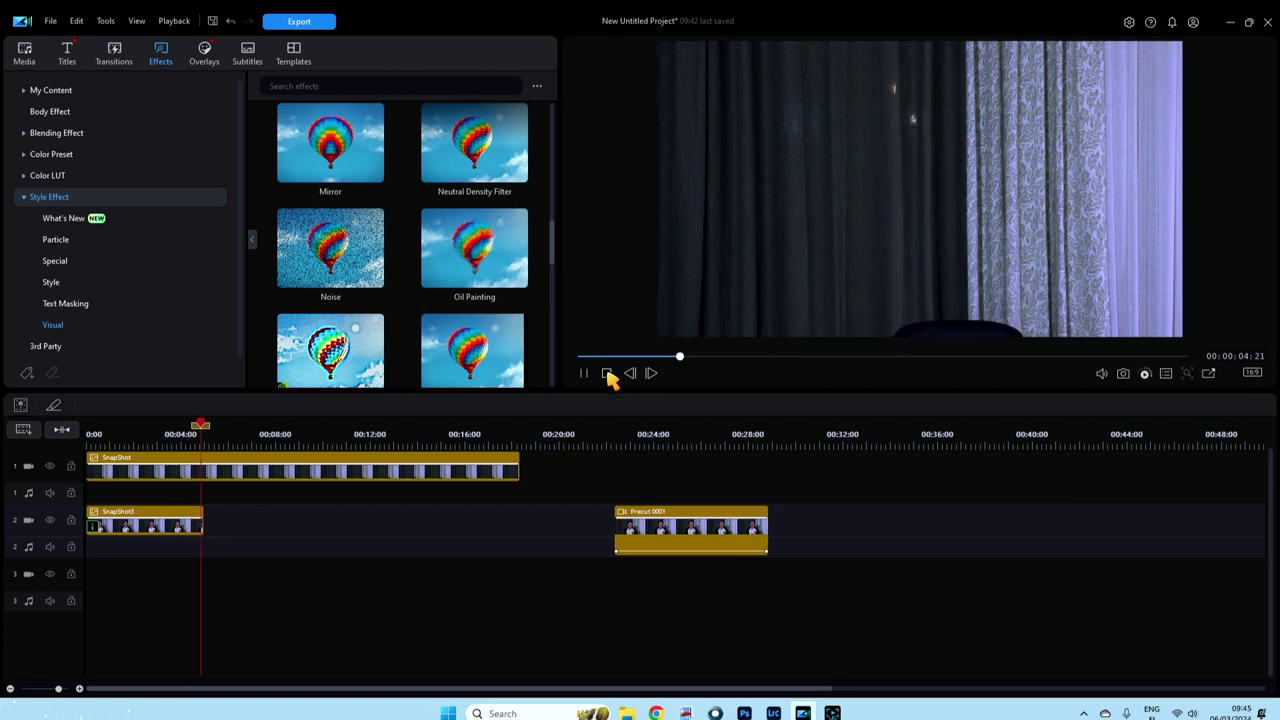
Step: Open advanced editing for the SnapShot3 clip and keyframe its opacity to 0% at the clip's start
{"action": "left_click", "coordinate": [147, 532]}
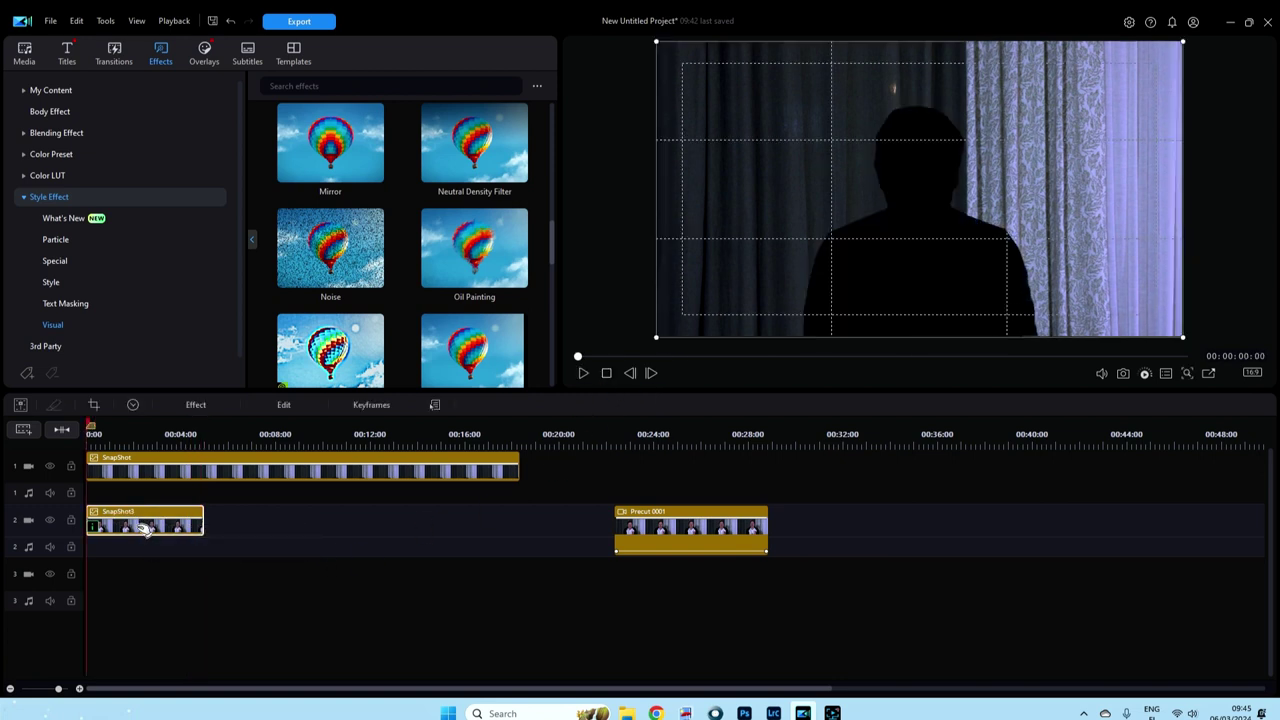
{"action": "double_click", "coordinate": [150, 515]}
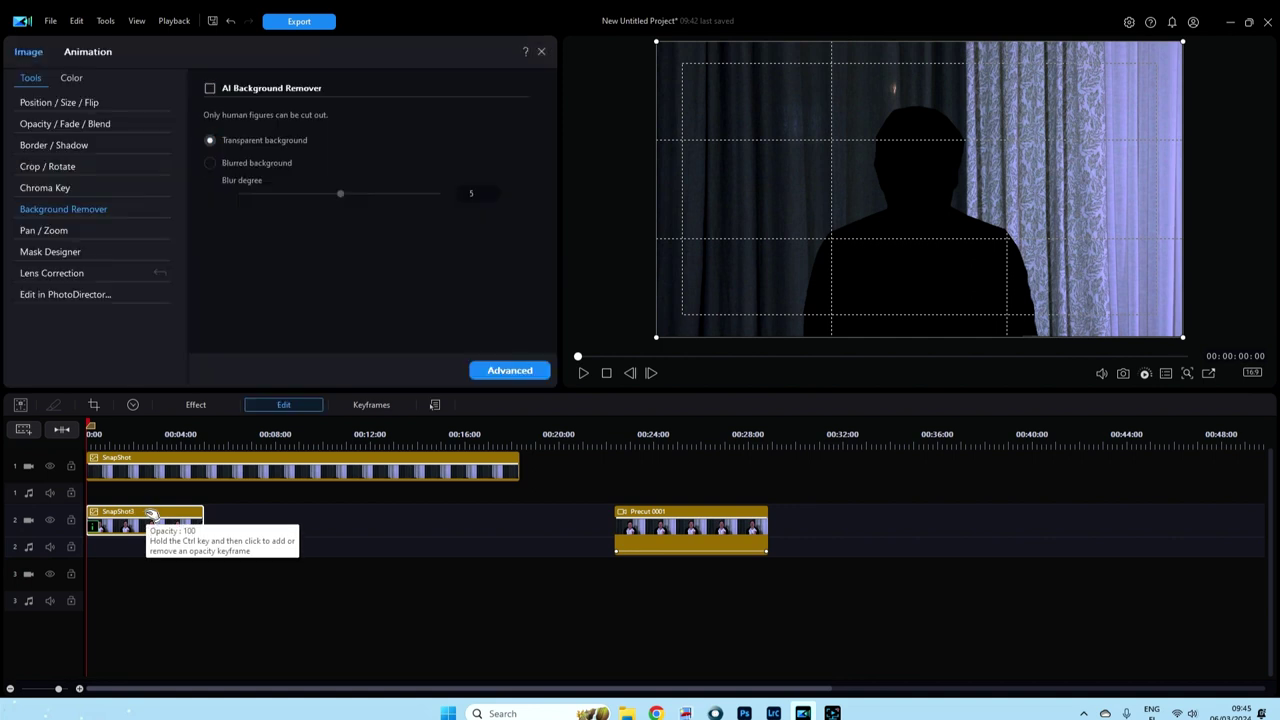
{"action": "left_click", "coordinate": [27, 128]}
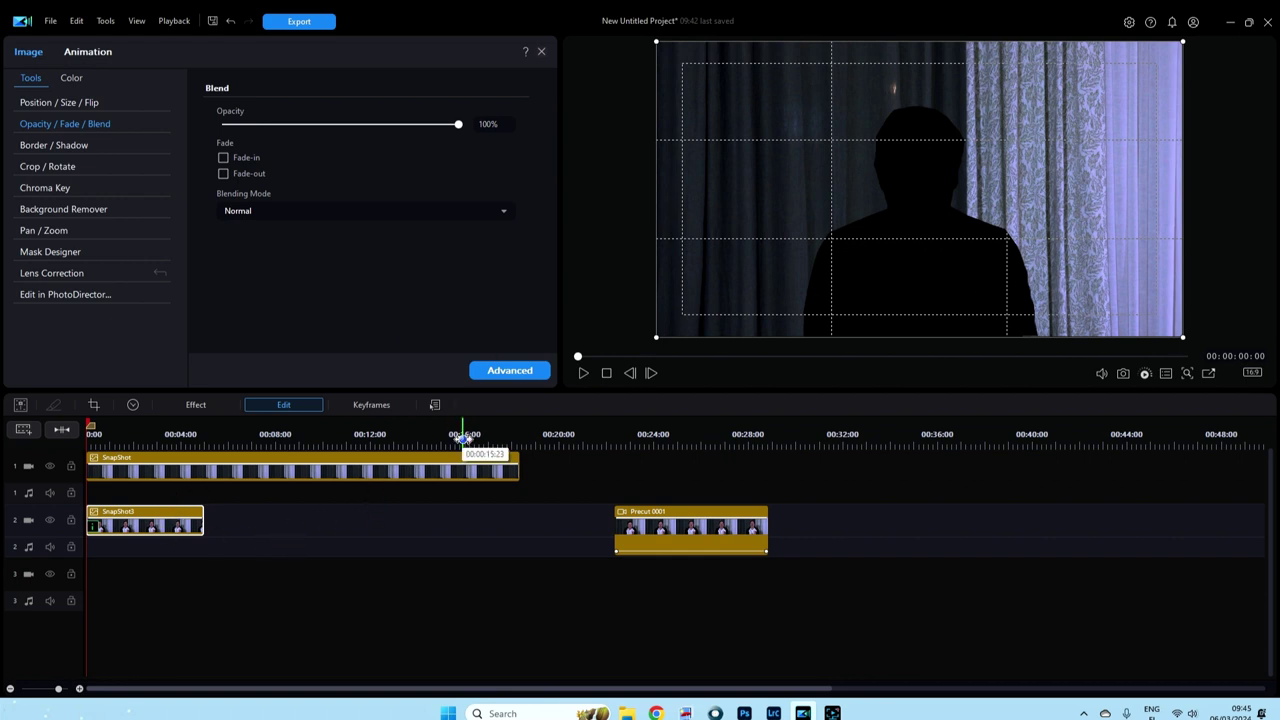
{"action": "left_click", "coordinate": [507, 378]}
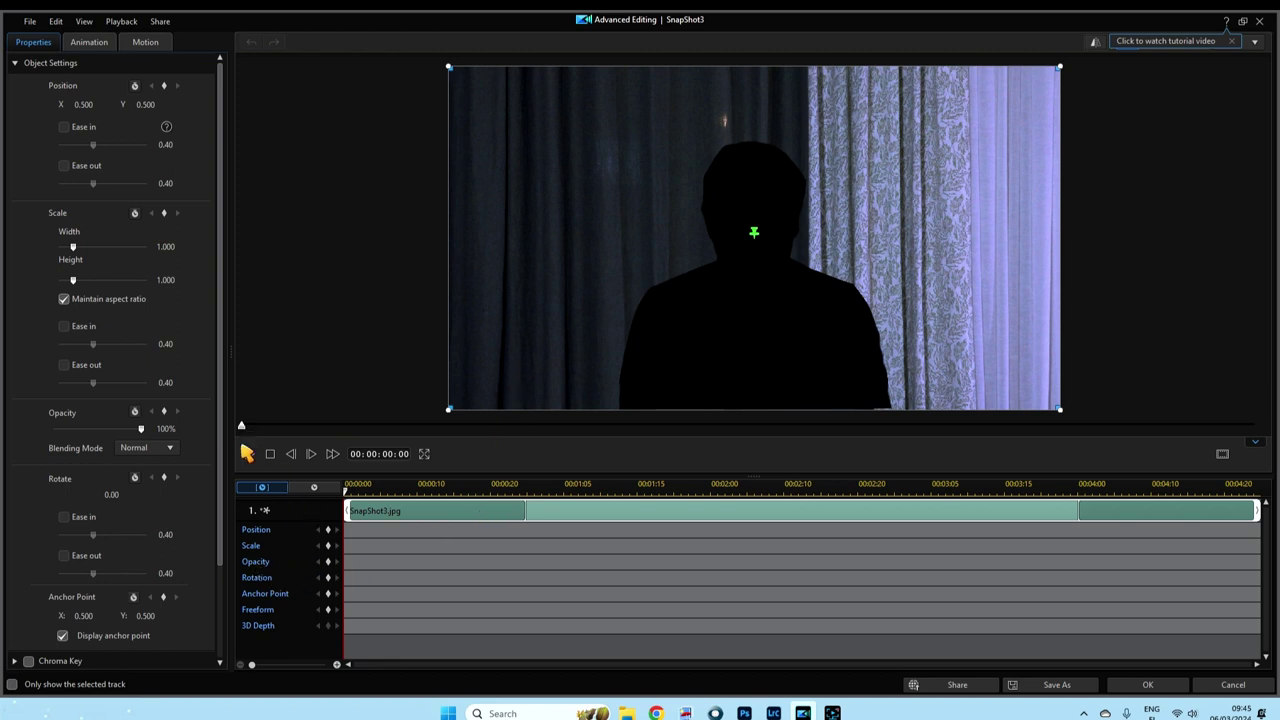
{"action": "left_click", "coordinate": [328, 563]}
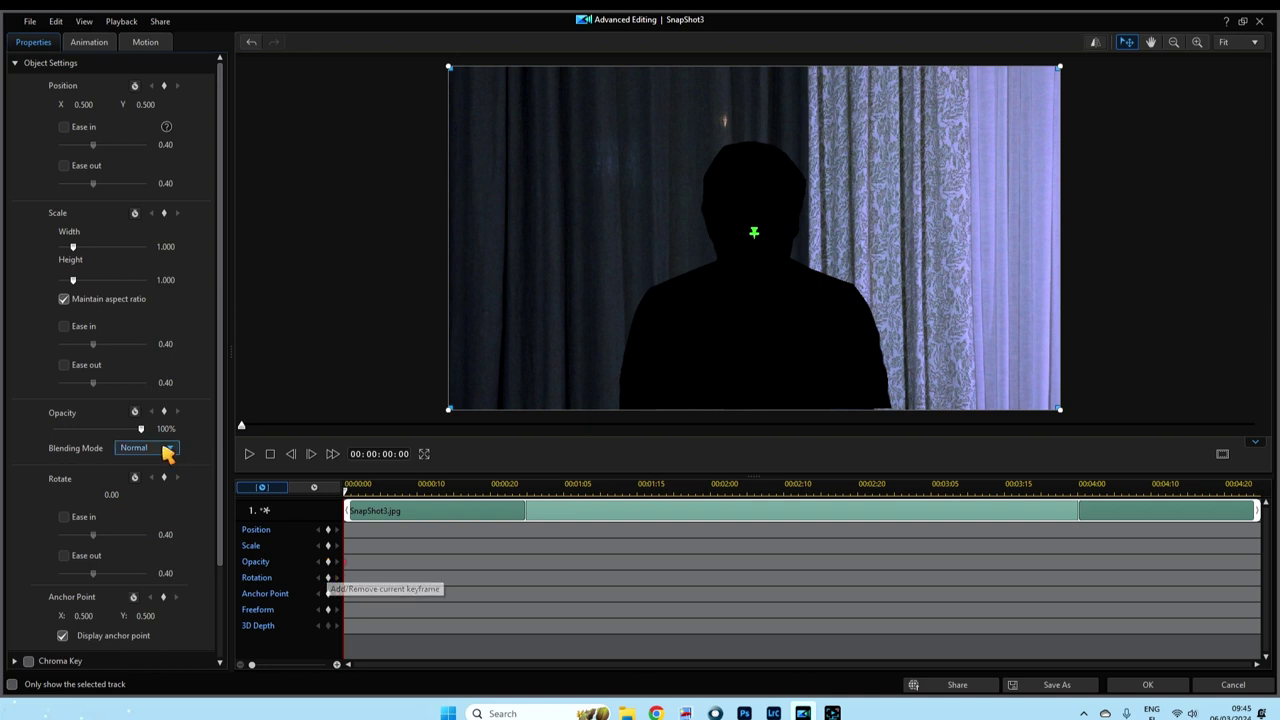
{"action": "left_click_drag", "start_coordinate": [140, 430], "coordinate": [6, 442]}
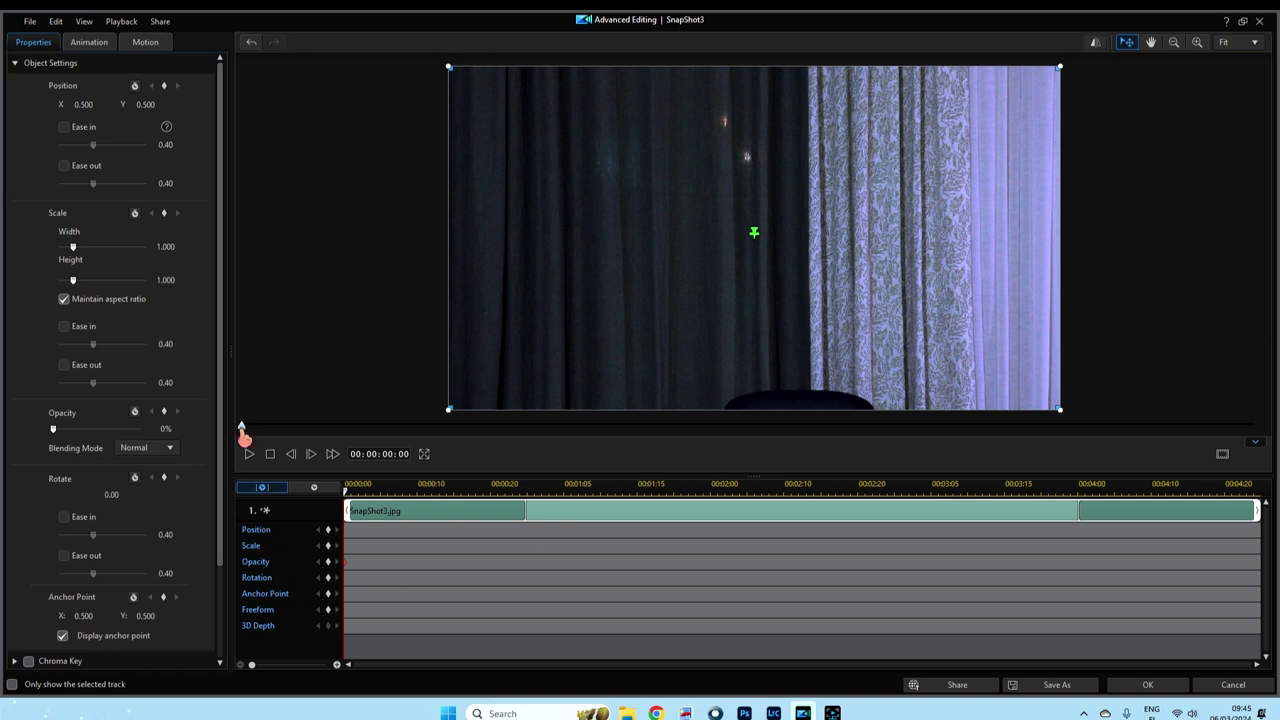
Step: Add opacity keyframes to the SnapShot3 clip: 31% at 00:00:01:12 and 61% at 00:00:02:17
{"action": "left_click_drag", "start_coordinate": [245, 432], "coordinate": [543, 449]}
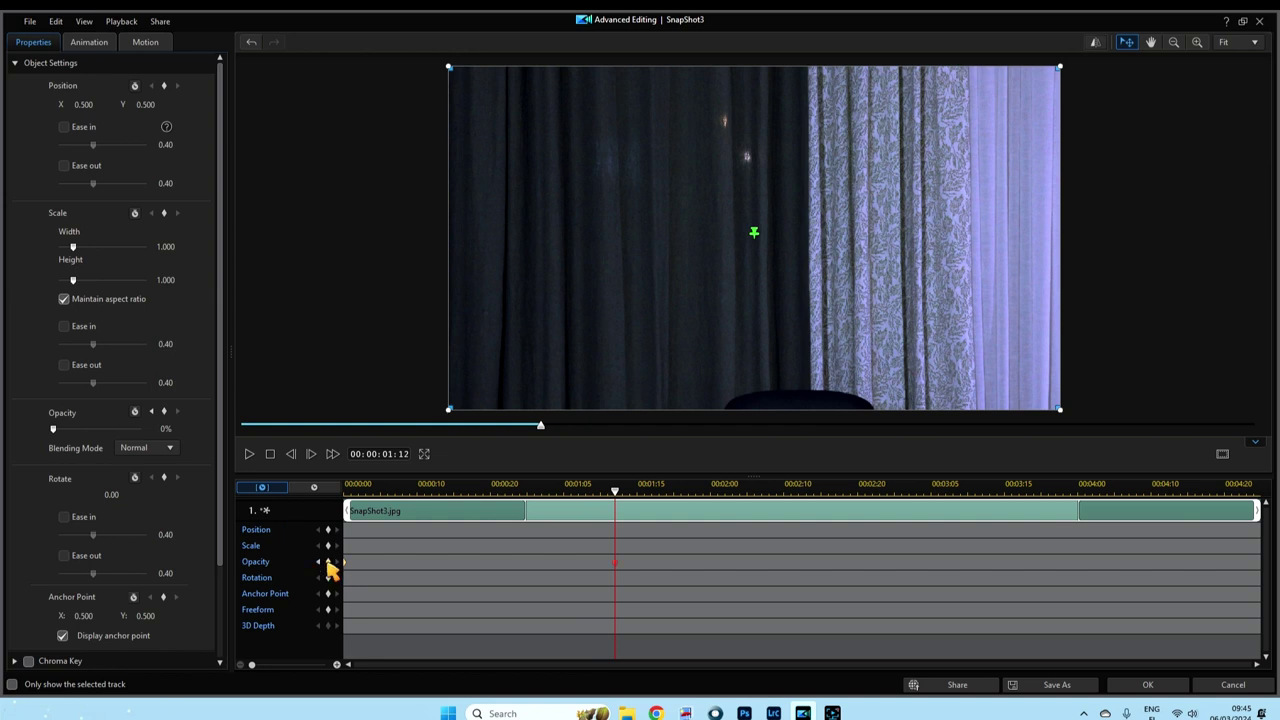
{"action": "left_click_drag", "start_coordinate": [55, 428], "coordinate": [80, 429]}
{"action": "left_click_drag", "start_coordinate": [549, 440], "coordinate": [791, 453]}
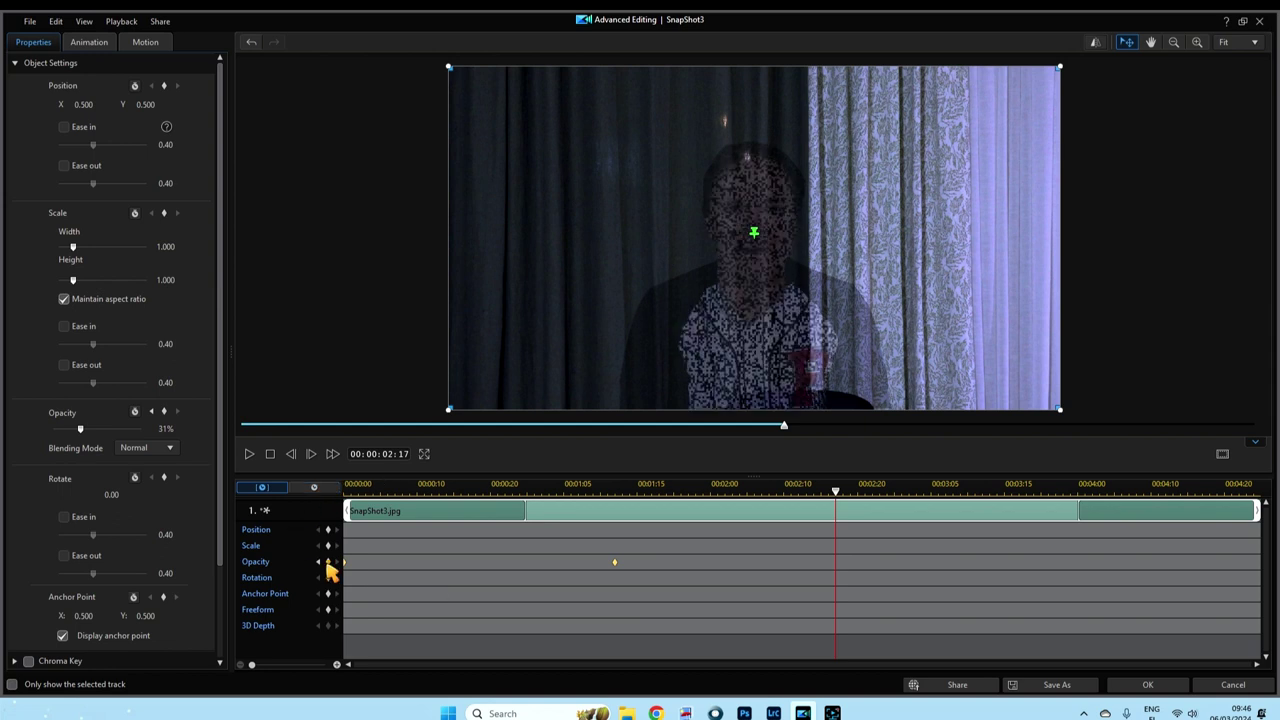
{"action": "left_click_drag", "start_coordinate": [80, 429], "coordinate": [109, 436]}
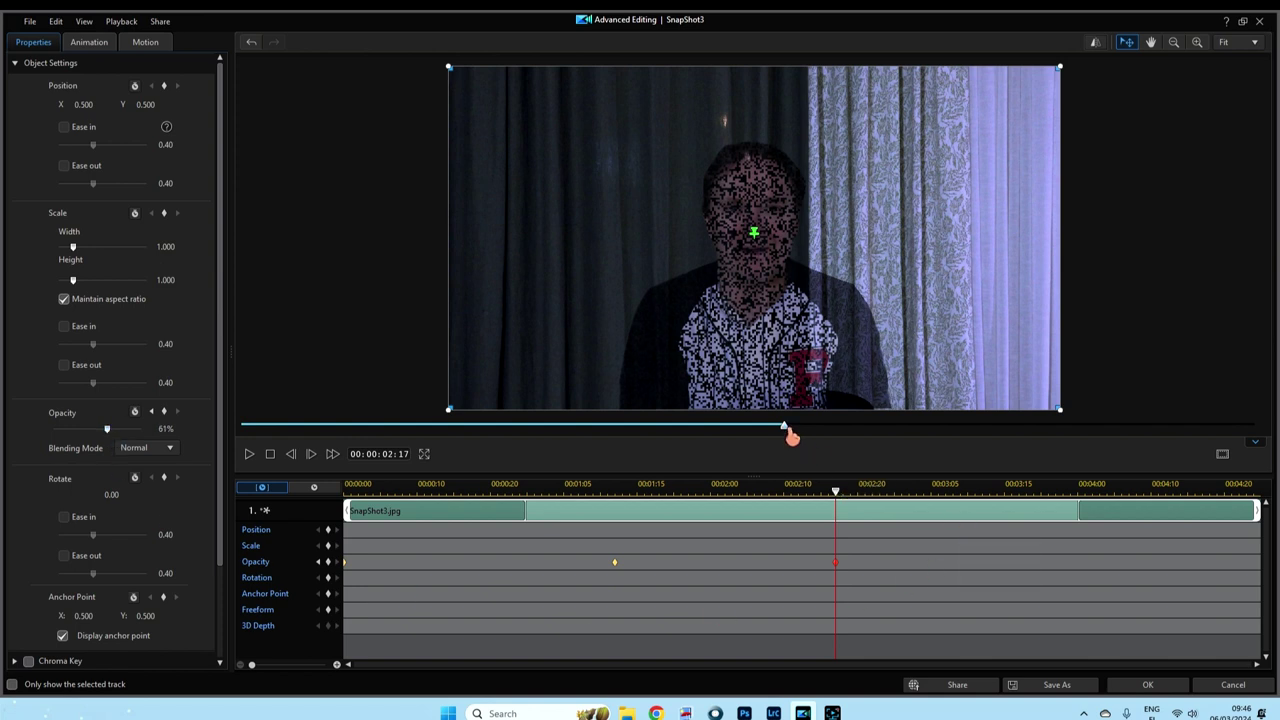
Step: Add opacity keyframes to the SnapShot3 clip: 89% at 00:00:03:18 and 100% at 00:00:04:14
{"action": "left_click_drag", "start_coordinate": [836, 494], "coordinate": [1035, 508]}
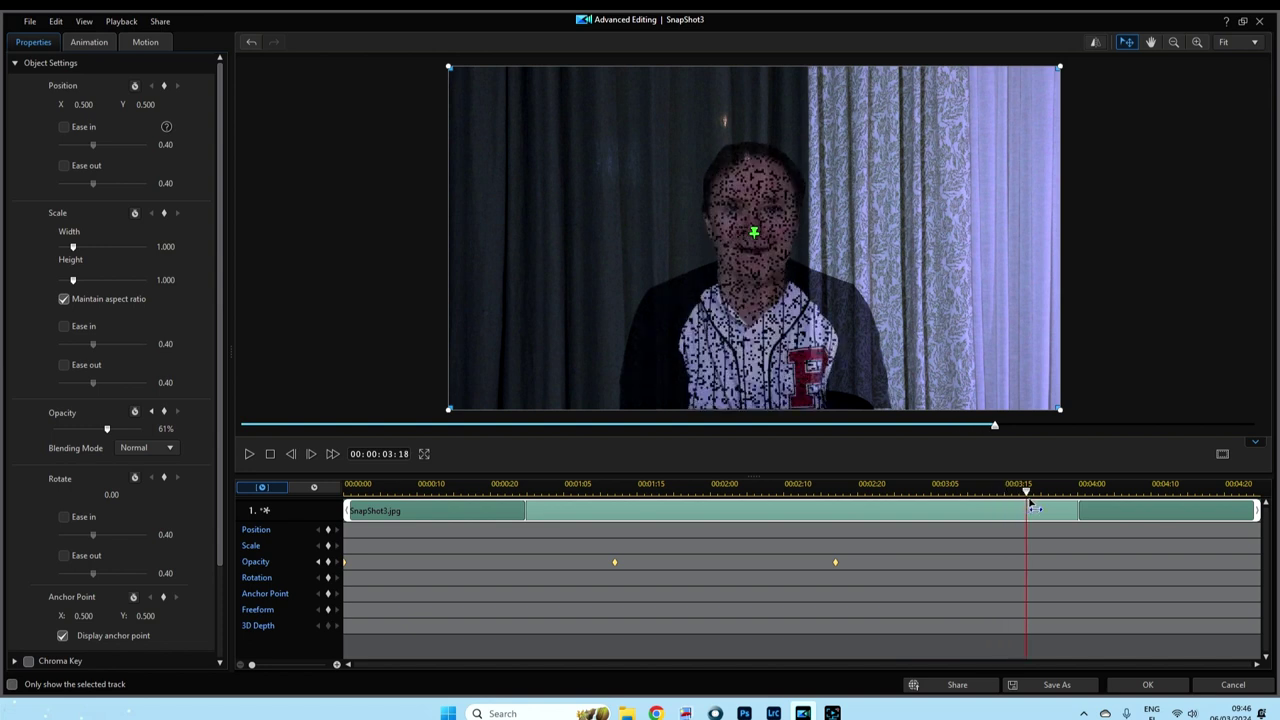
{"action": "left_click", "coordinate": [330, 565]}
{"action": "left_click_drag", "start_coordinate": [107, 428], "coordinate": [136, 434]}
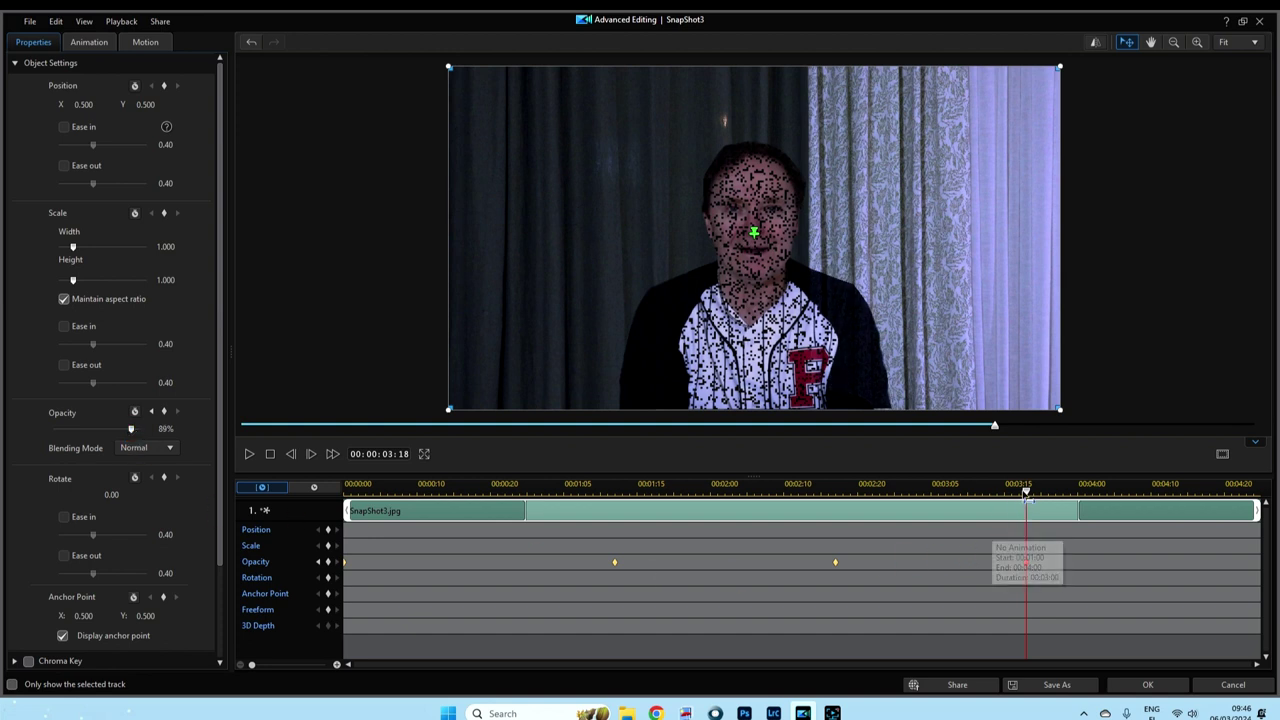
{"action": "left_click_drag", "start_coordinate": [1028, 493], "coordinate": [1181, 509]}
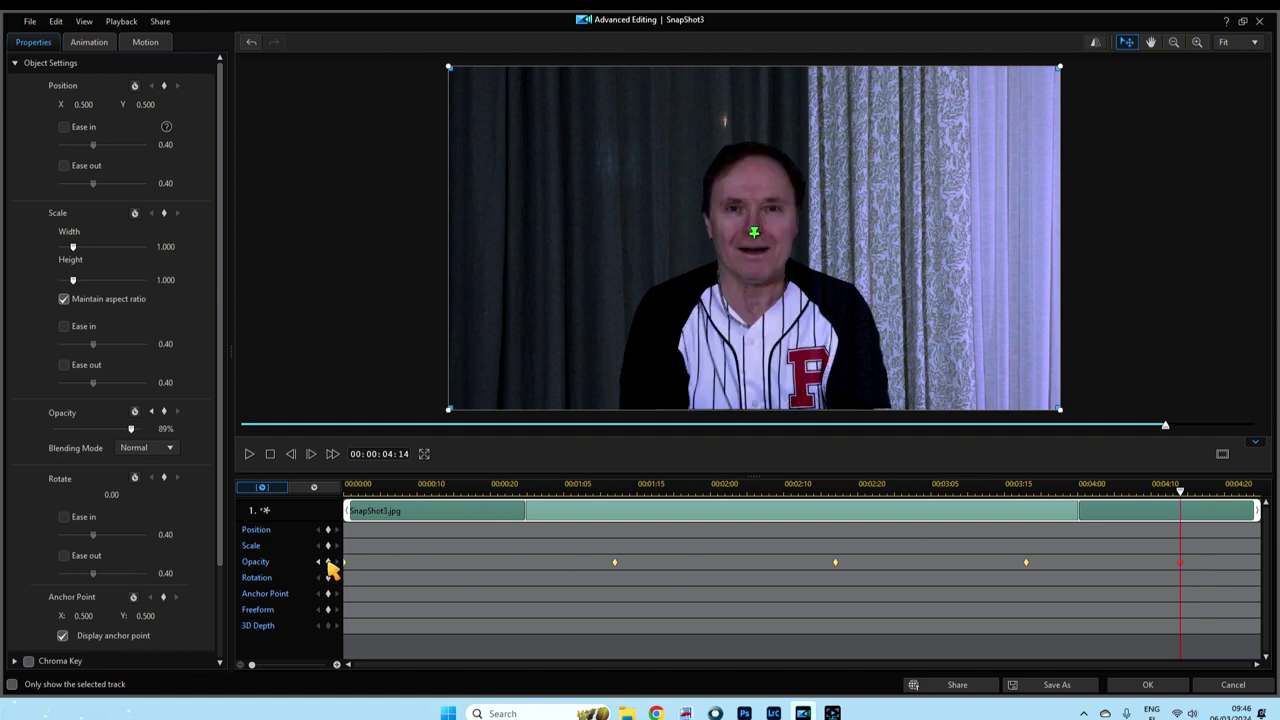
{"action": "left_click_drag", "start_coordinate": [131, 430], "coordinate": [155, 438]}
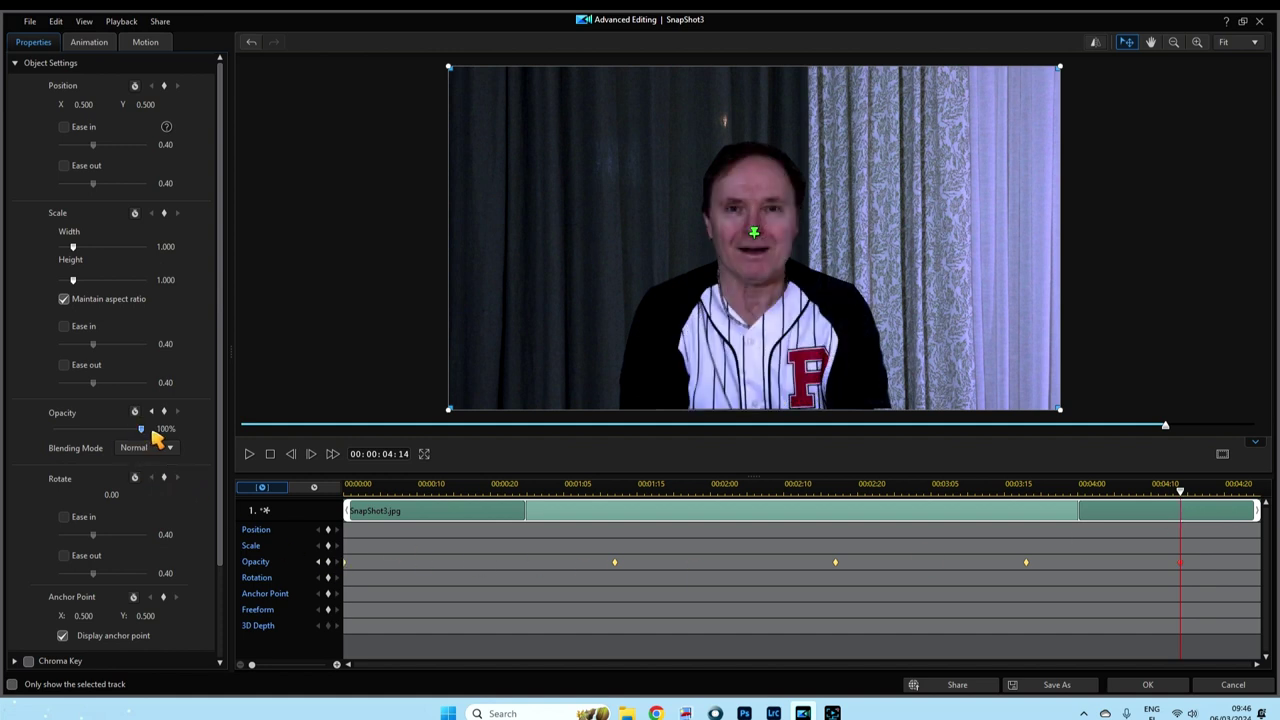
Step: Apply the opacity keyframes and play the timeline from the start to preview the presenter fading in through the noise
{"action": "left_click", "coordinate": [1162, 690]}
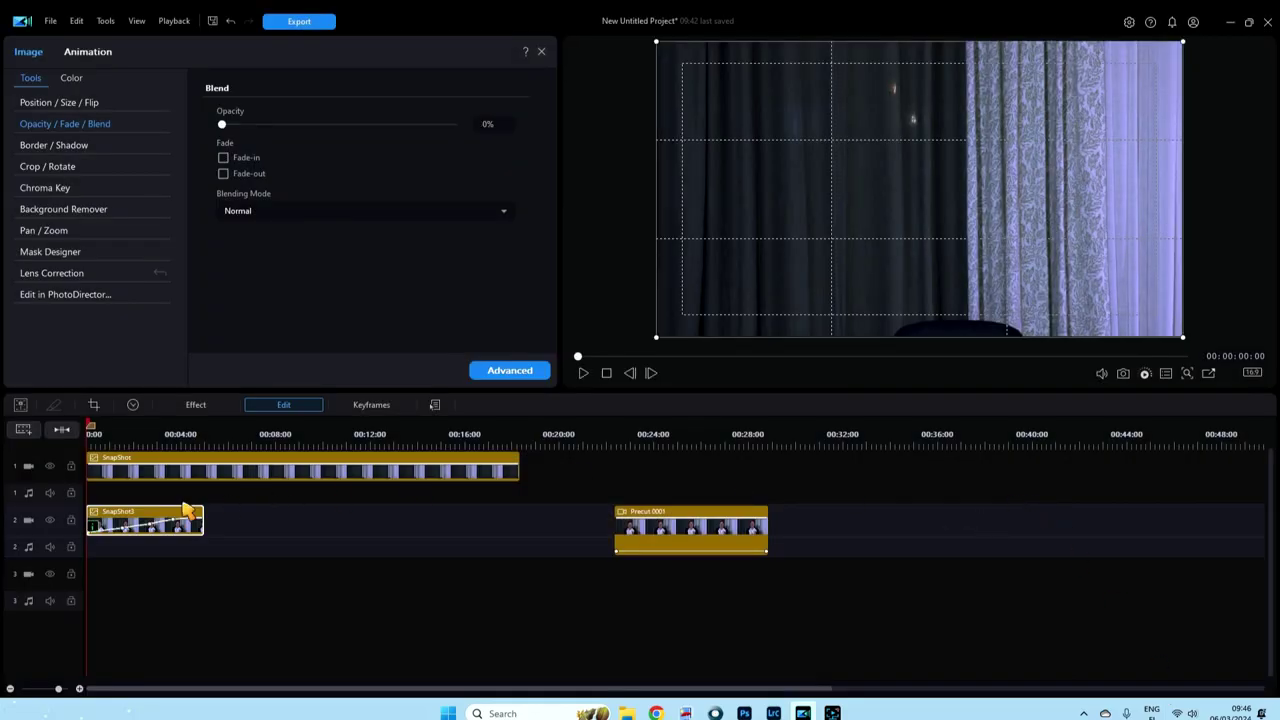
{"action": "left_click", "coordinate": [584, 373]}
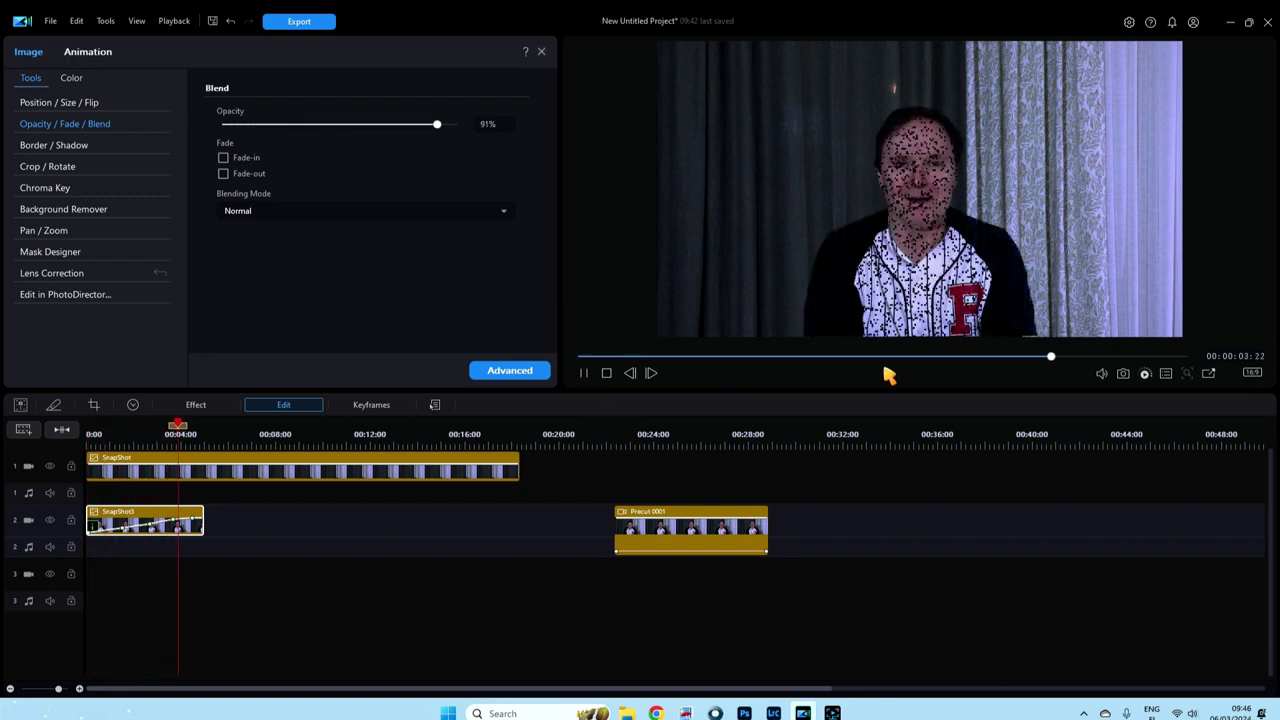
{"action": "left_click", "coordinate": [606, 375]}
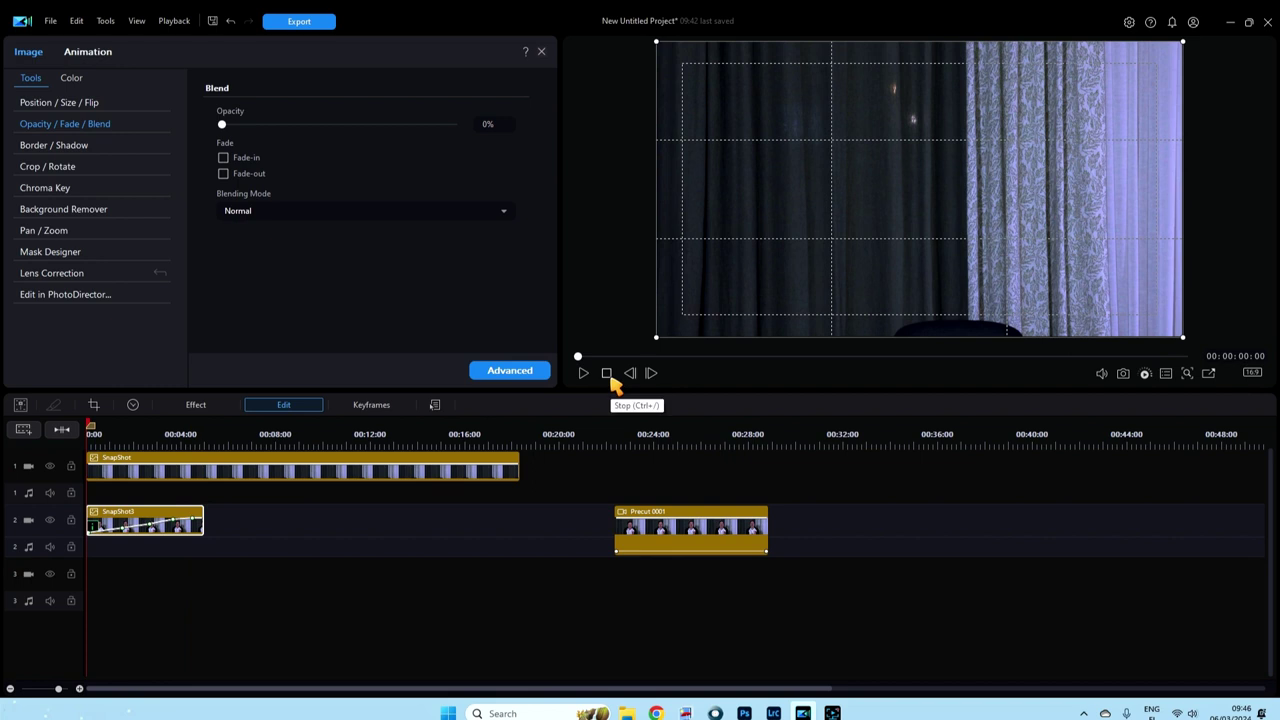
Step: Move the Precut 0001 clip directly behind the SnapShot3 clip on track 2 and play the sequence from the start
{"action": "left_click_drag", "start_coordinate": [690, 520], "coordinate": [281, 524]}
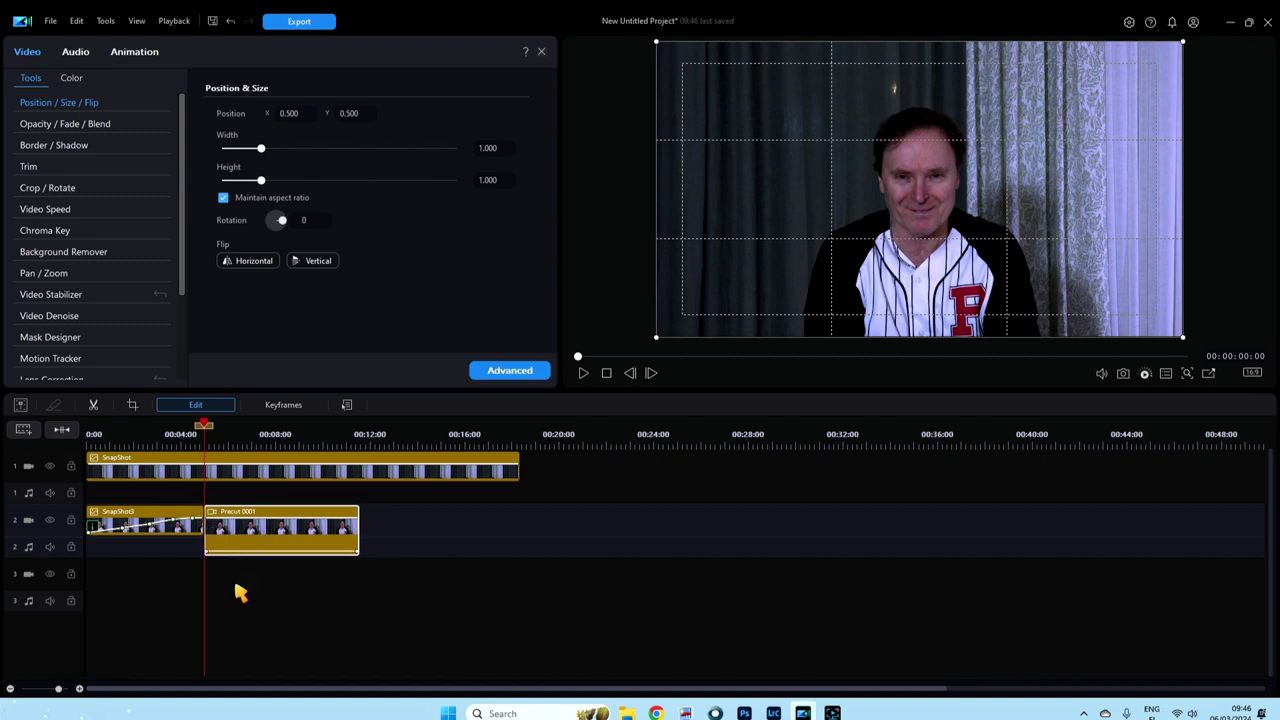
{"action": "left_click", "coordinate": [356, 606]}
{"action": "left_click", "coordinate": [606, 373]}
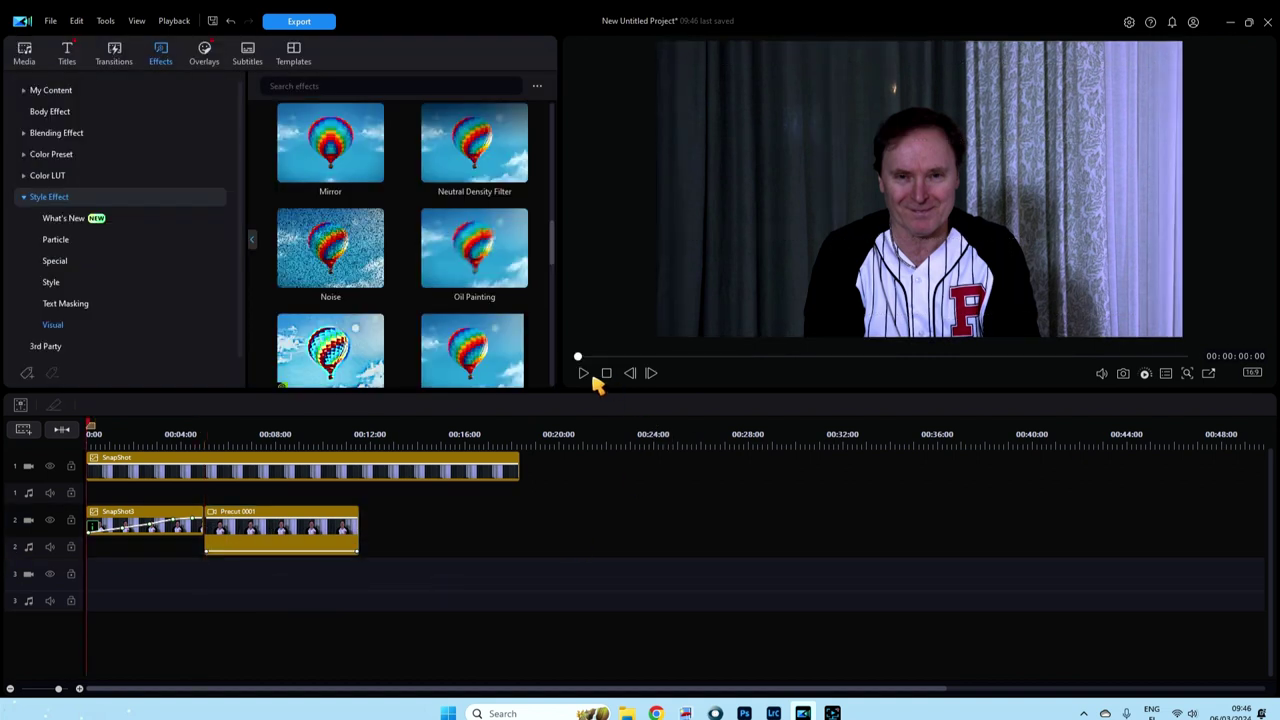
{"action": "left_click", "coordinate": [583, 373]}
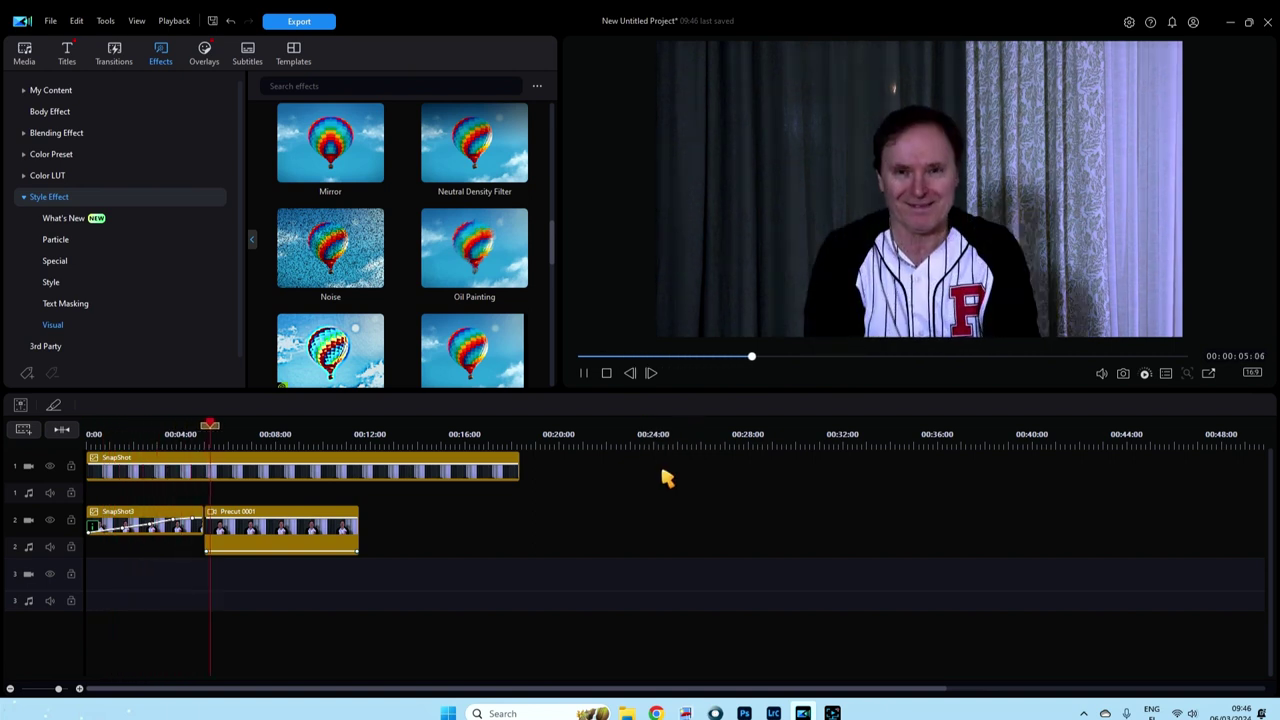
{"action": "left_click", "coordinate": [606, 373]}
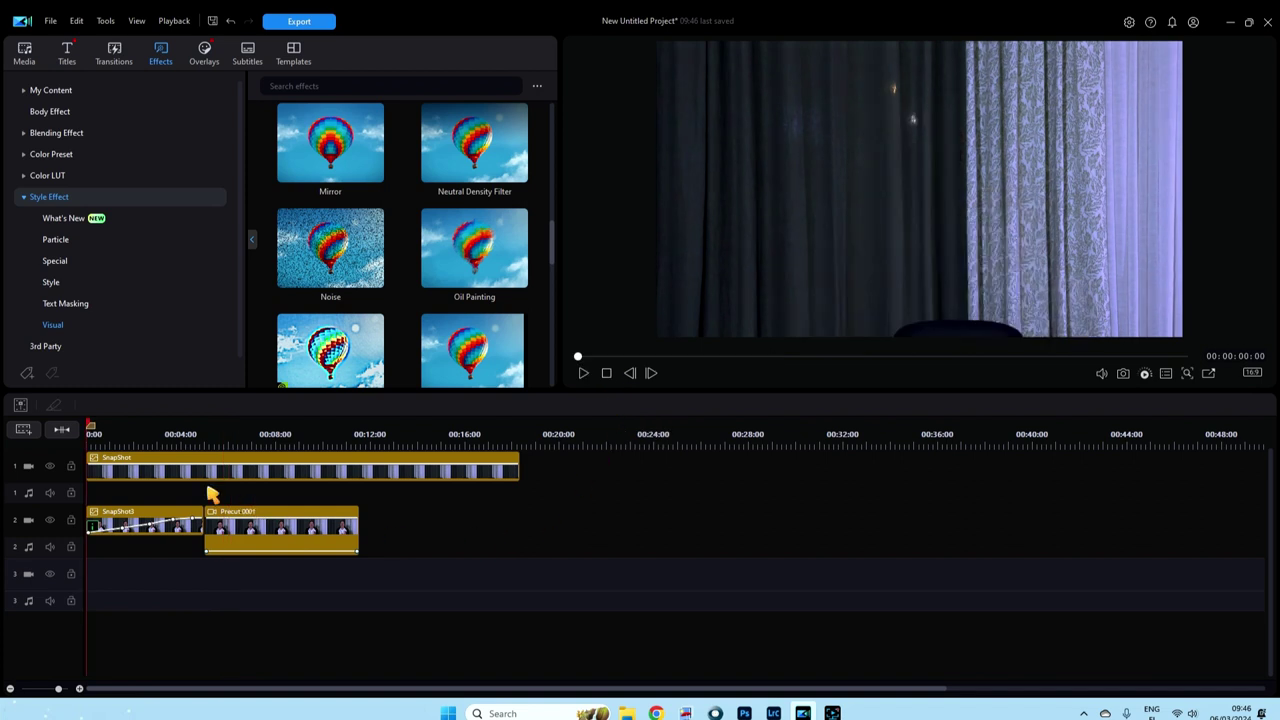
Step: Go frame by frame through the cut between SnapShot3 and Precut 0001 and compare the presenter's pose on both sides
{"action": "left_click_drag", "start_coordinate": [90, 425], "coordinate": [203, 430]}
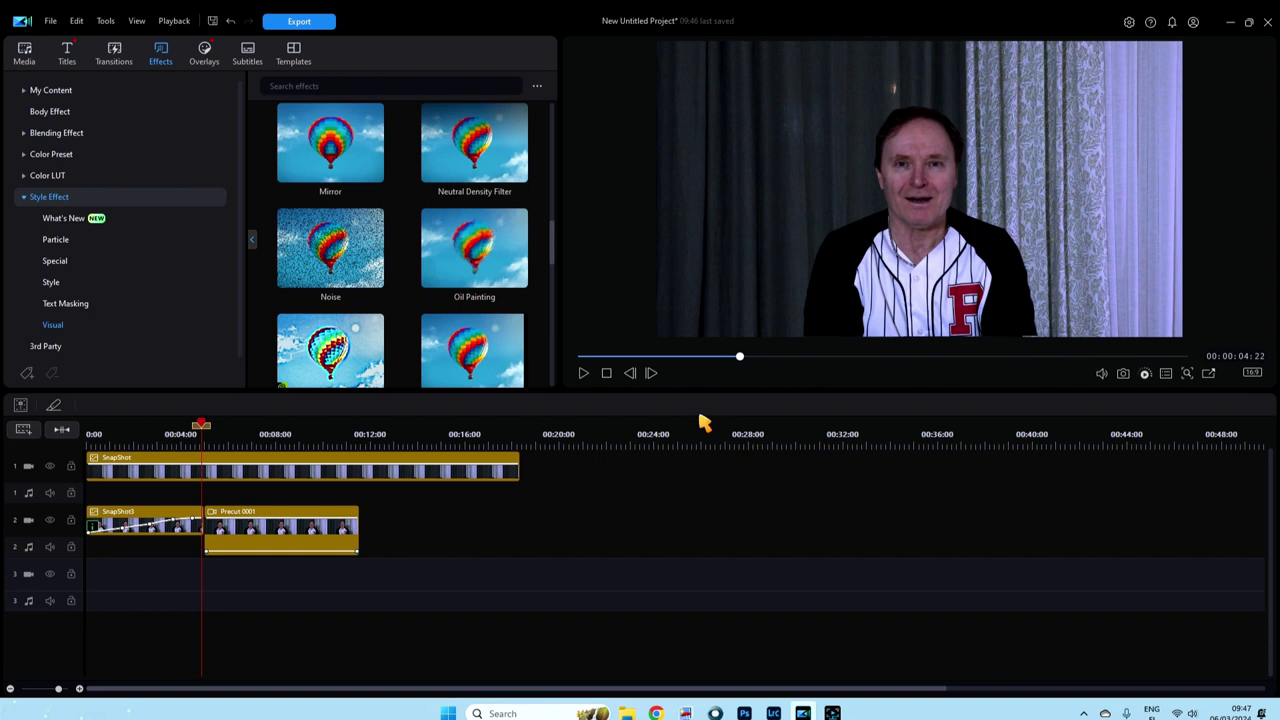
{"action": "left_click", "coordinate": [651, 373]}
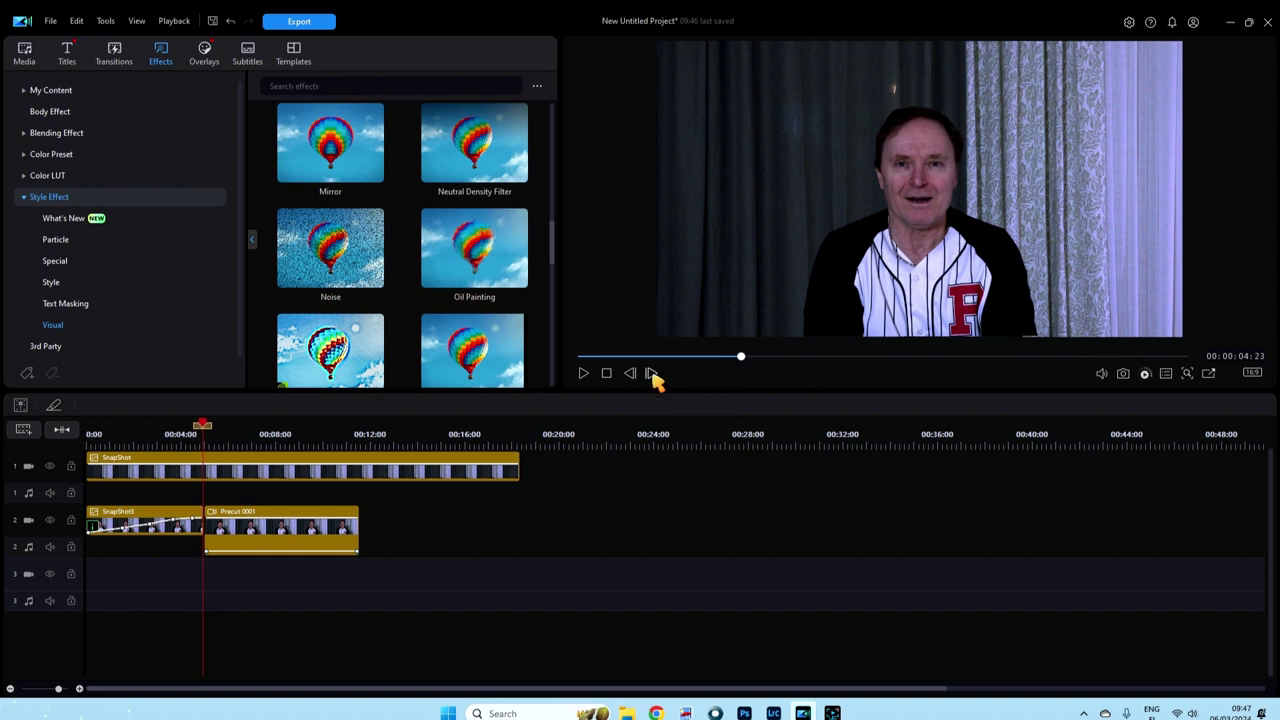
{"action": "left_click", "coordinate": [651, 373]}
{"action": "left_click", "coordinate": [630, 373]}
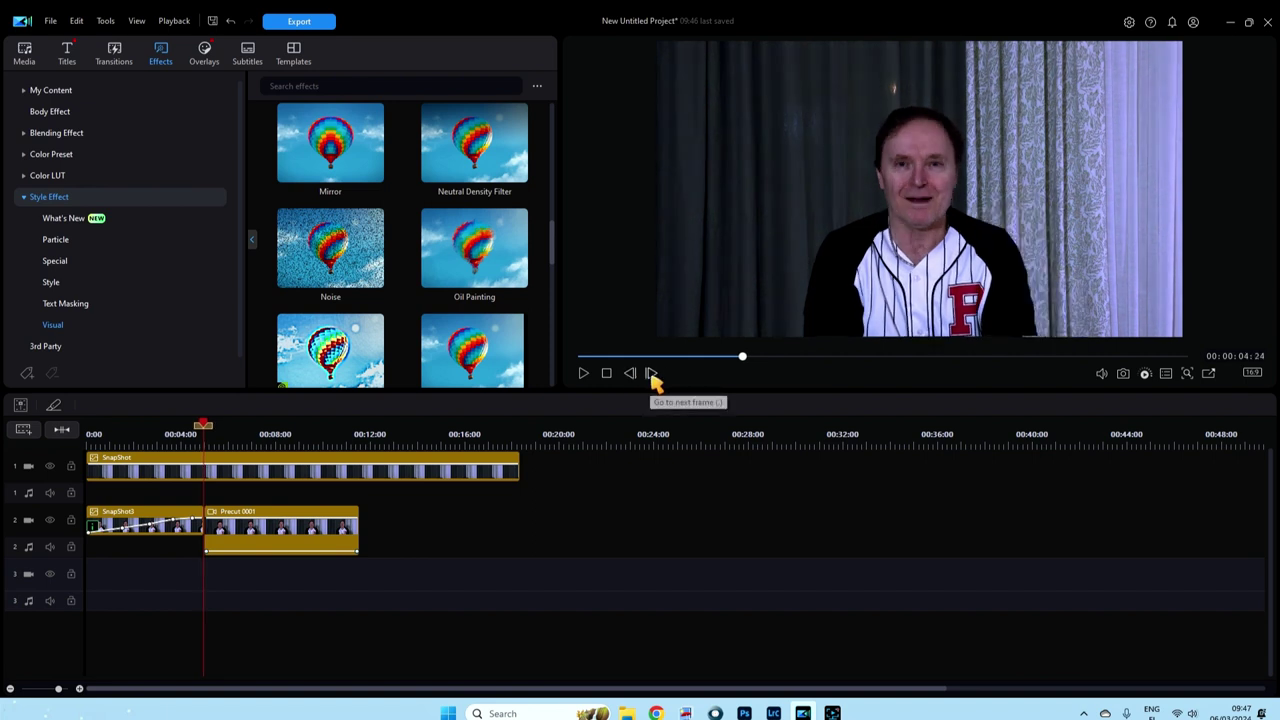
{"action": "left_click", "coordinate": [651, 373]}
{"action": "left_click", "coordinate": [632, 373]}
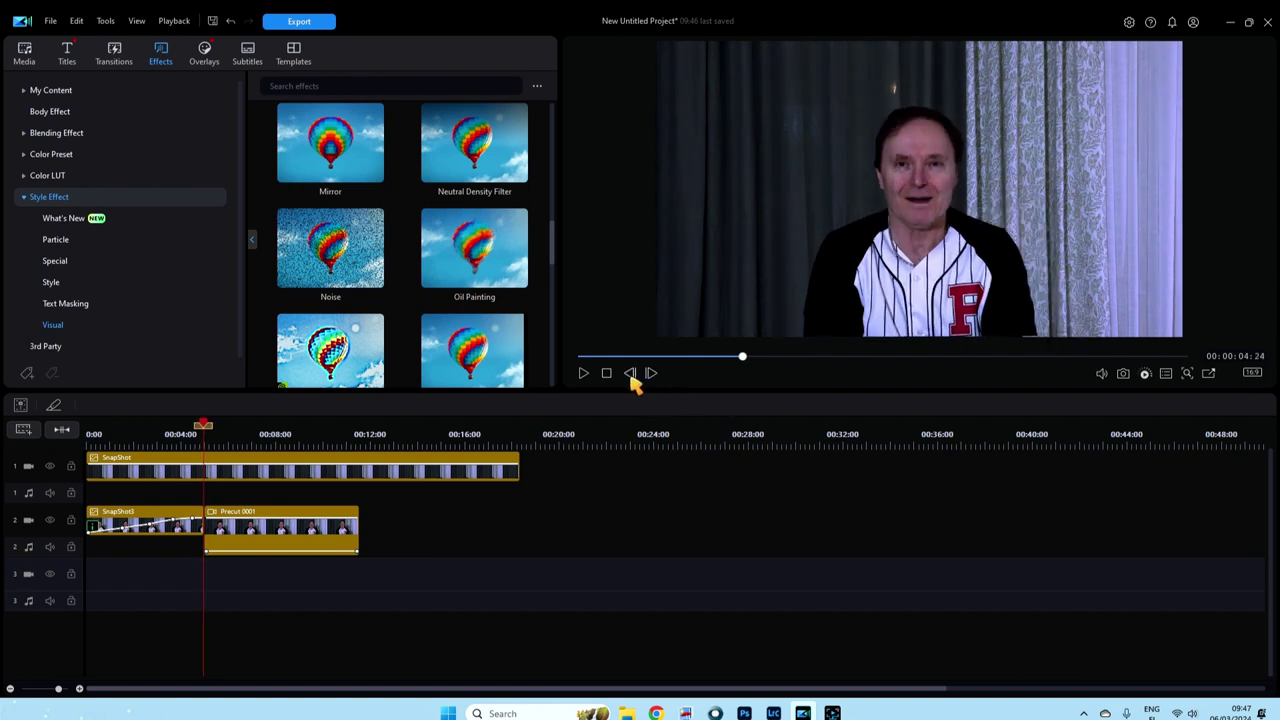
{"action": "left_click", "coordinate": [651, 373]}
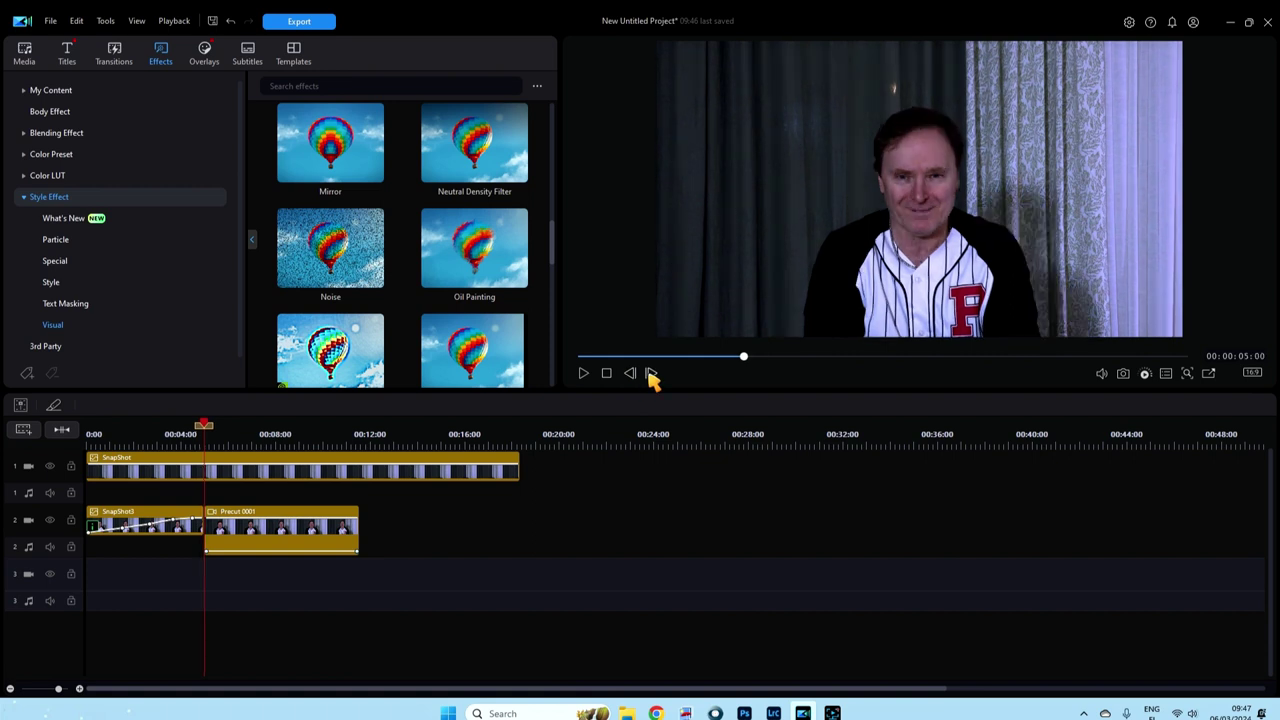
{"action": "left_click", "coordinate": [651, 373]}
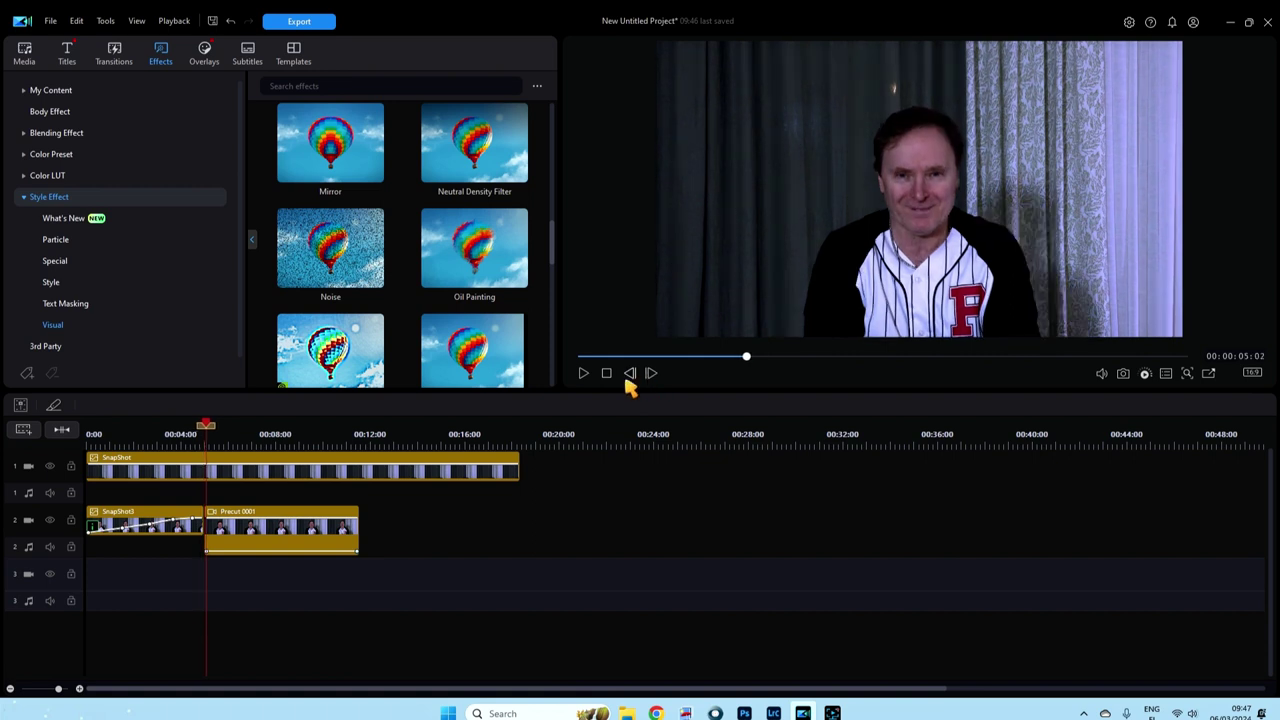
{"action": "left_click", "coordinate": [630, 373]}
{"action": "left_click", "coordinate": [630, 373]}
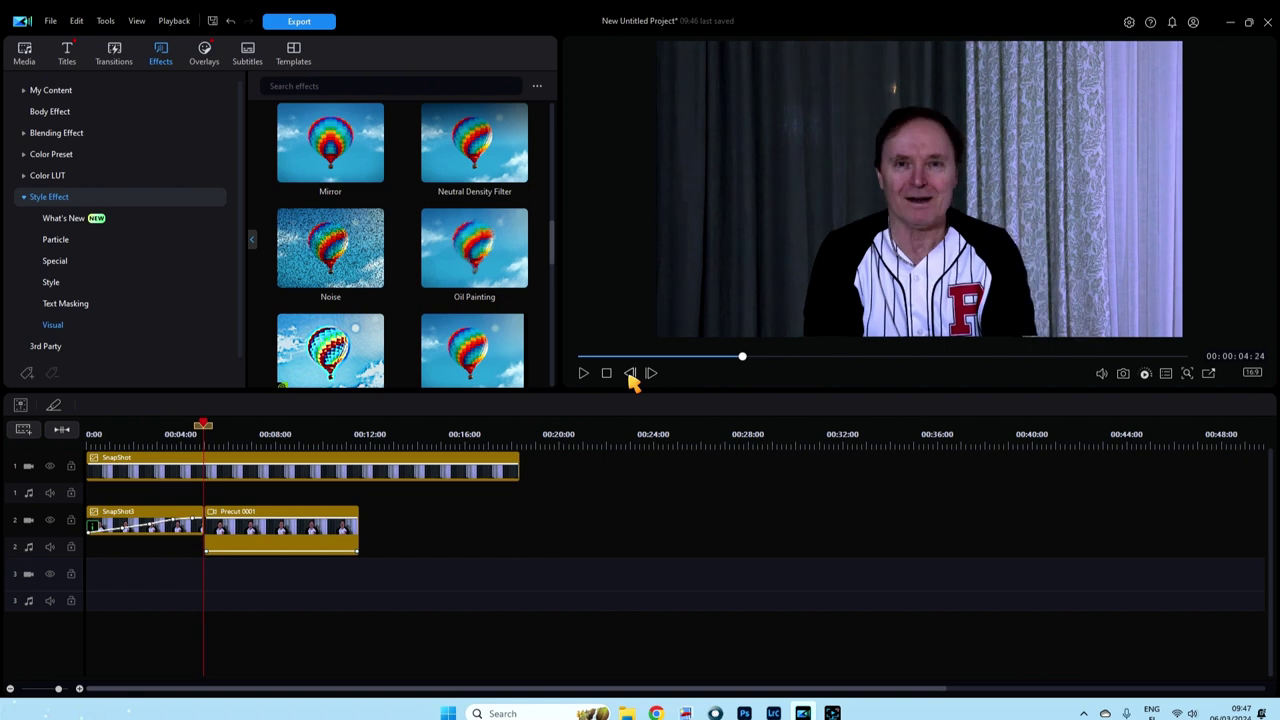
{"action": "left_click", "coordinate": [651, 373]}
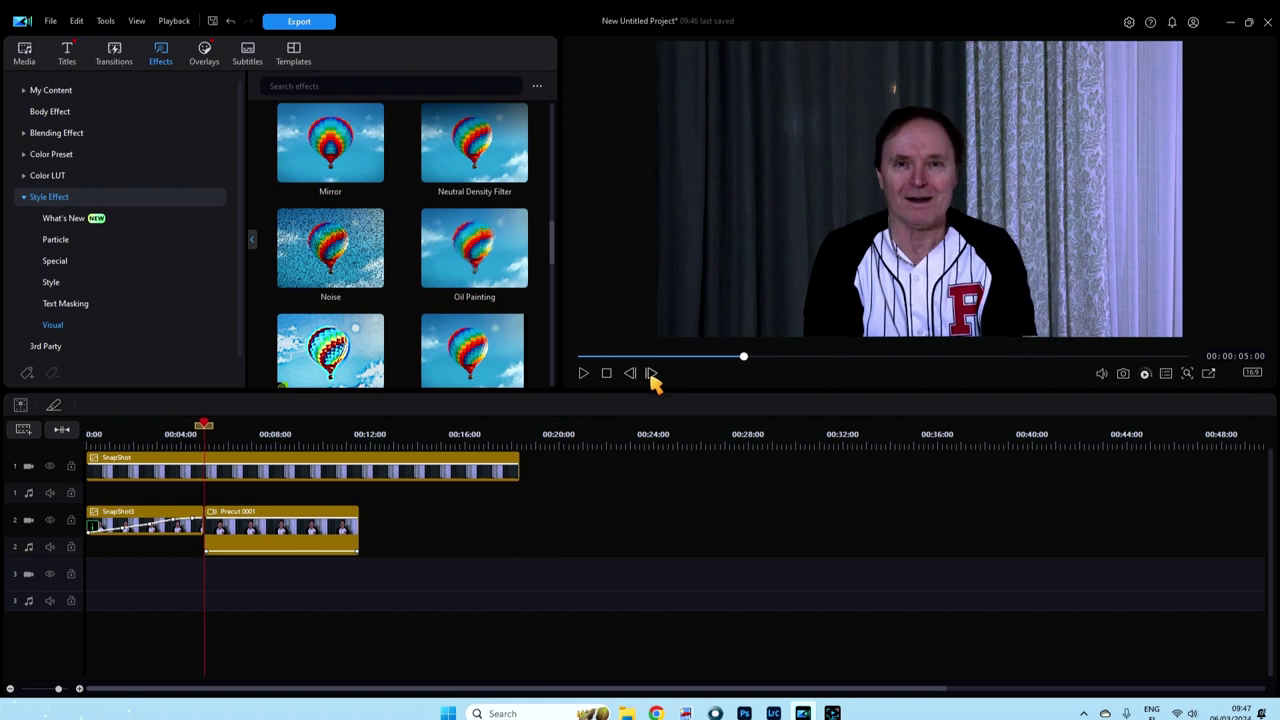
Step: Split the Precut 0001 clip at 00:00:06:07, using frame-by-frame review to find a pose closer to the snapshot's
{"action": "left_click", "coordinate": [651, 373]}
{"action": "left_click", "coordinate": [651, 373]}
{"action": "left_click", "coordinate": [651, 373]}
{"action": "left_click", "coordinate": [651, 373]}
{"action": "left_click", "coordinate": [651, 373]}
{"action": "left_click", "coordinate": [651, 373]}
{"action": "left_click", "coordinate": [651, 373]}
{"action": "left_click", "coordinate": [651, 373]}
{"action": "left_click", "coordinate": [651, 373]}
{"action": "left_click", "coordinate": [651, 373]}
{"action": "left_click", "coordinate": [651, 373]}
{"action": "left_click", "coordinate": [651, 373]}
{"action": "left_click", "coordinate": [651, 373]}
{"action": "left_click", "coordinate": [651, 373]}
{"action": "left_click", "coordinate": [651, 373]}
{"action": "left_click", "coordinate": [651, 373]}
{"action": "left_click", "coordinate": [651, 373]}
{"action": "left_click", "coordinate": [651, 373]}
{"action": "left_click", "coordinate": [651, 373]}
{"action": "left_click", "coordinate": [651, 373]}
{"action": "left_click", "coordinate": [651, 373]}
{"action": "left_click", "coordinate": [651, 373]}
{"action": "left_click", "coordinate": [651, 373]}
{"action": "left_click", "coordinate": [651, 373]}
{"action": "left_click", "coordinate": [651, 373]}
{"action": "left_click", "coordinate": [651, 373]}
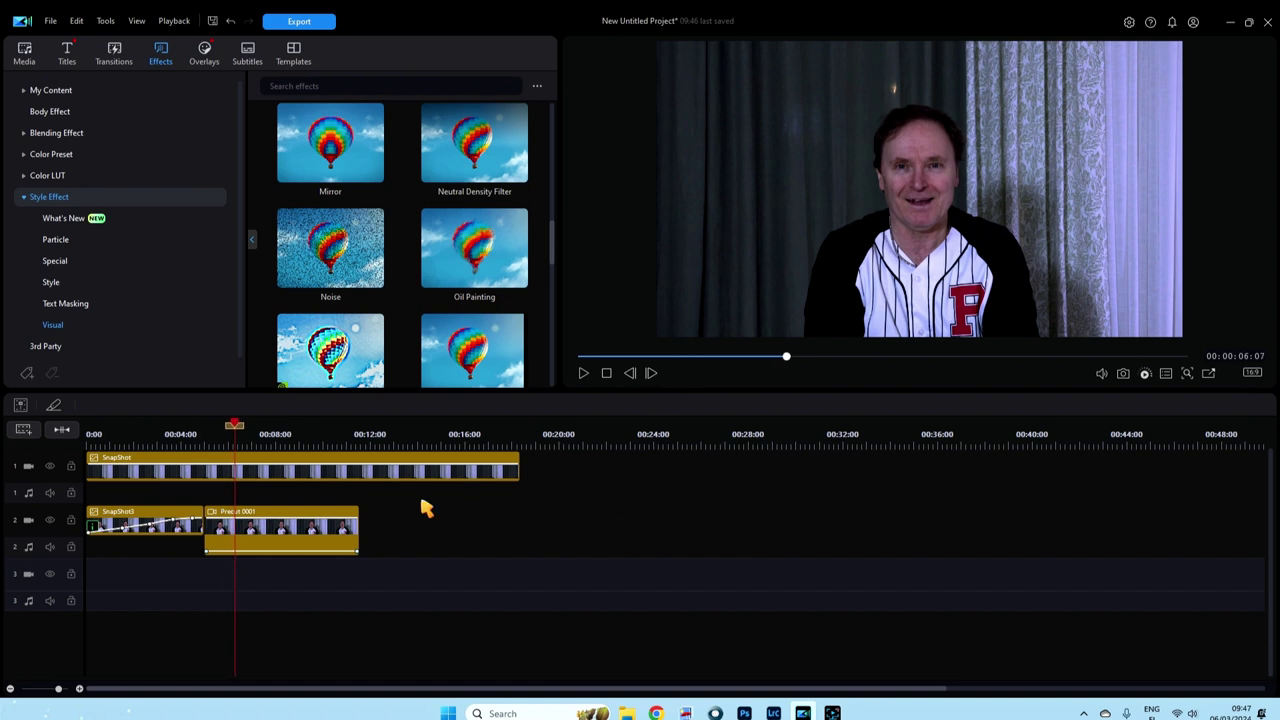
{"action": "left_click", "coordinate": [284, 520]}
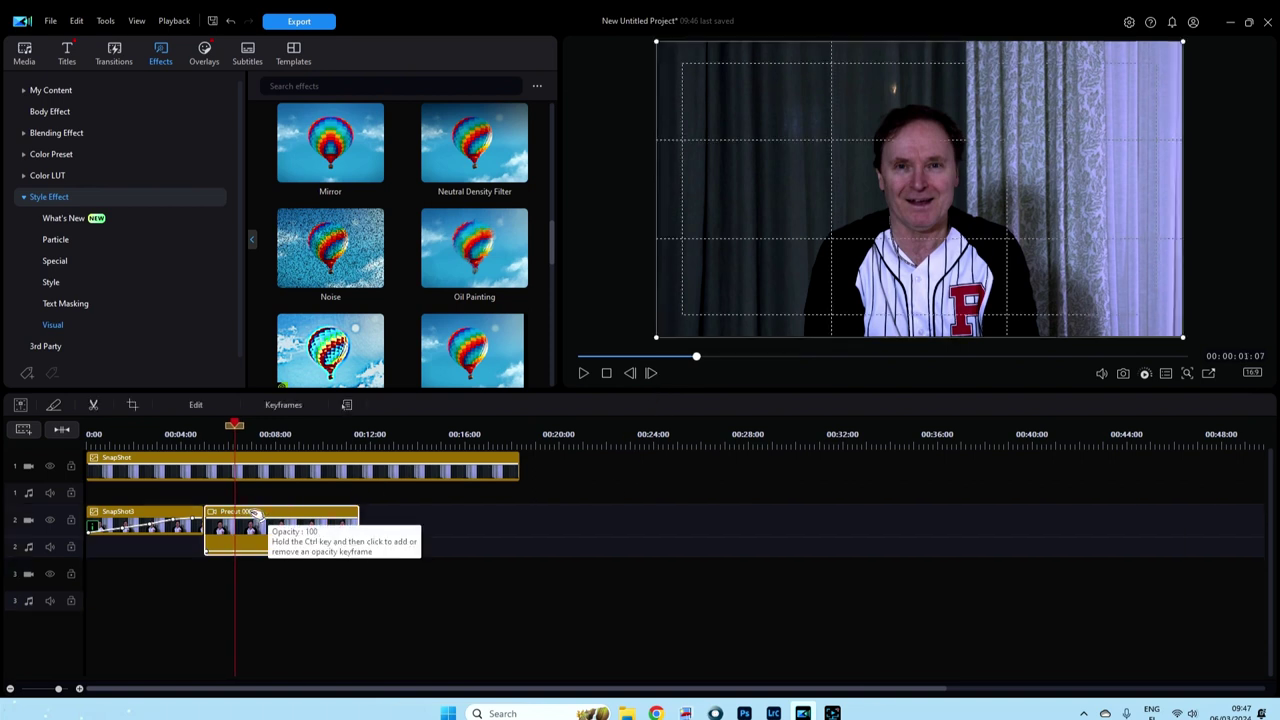
{"action": "key", "text": "ctrl+t"}
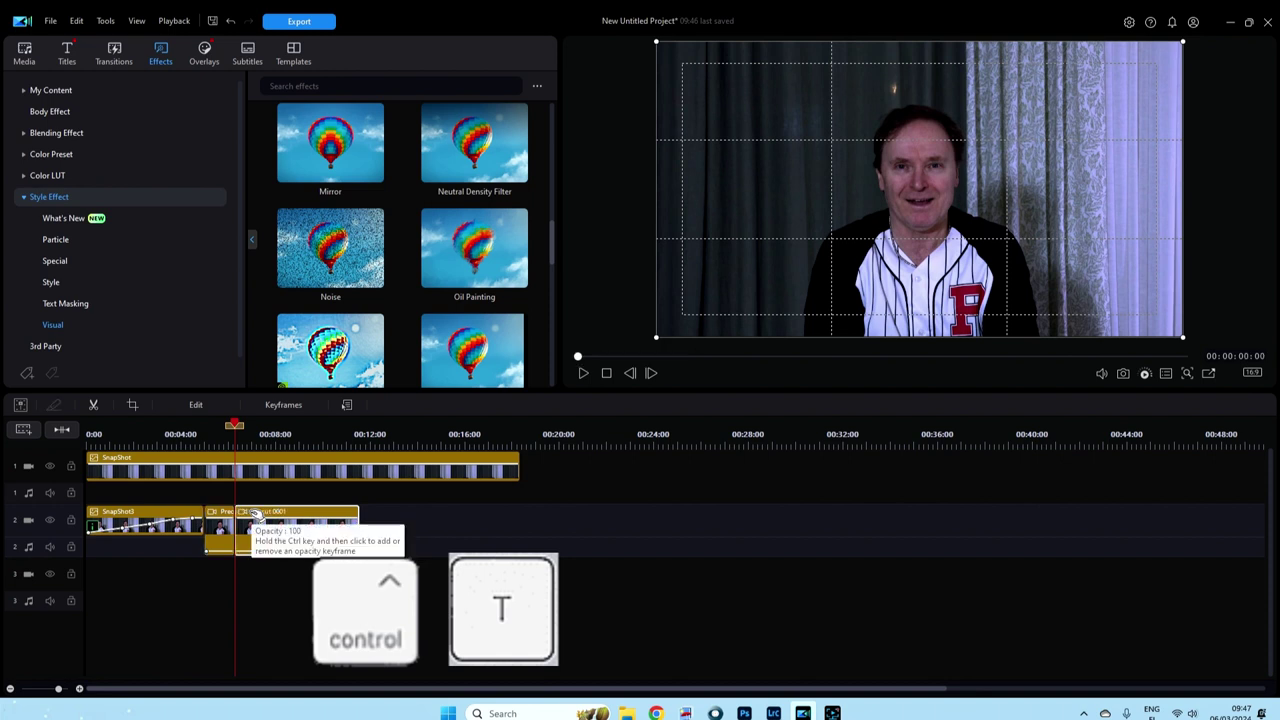
Step: Remove the short first piece of the split Precut 0001 clip and fill the gap
{"action": "left_click", "coordinate": [220, 530]}
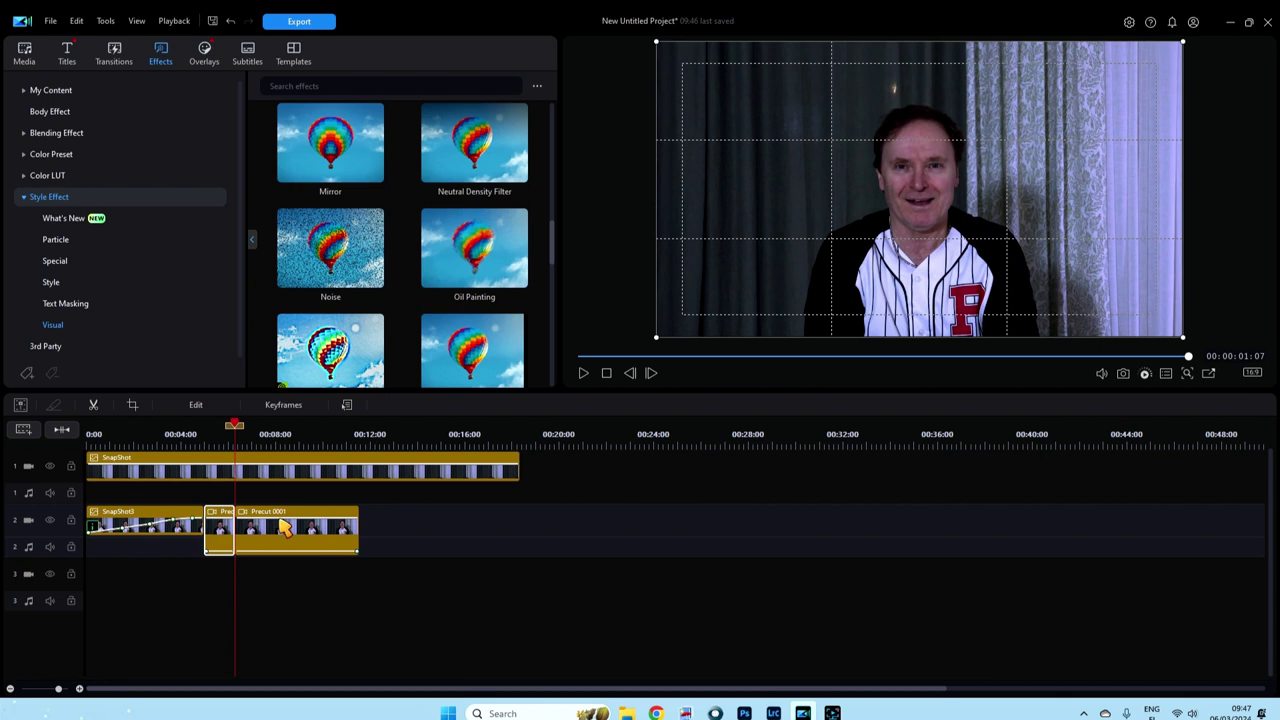
{"action": "right_click", "coordinate": [233, 538]}
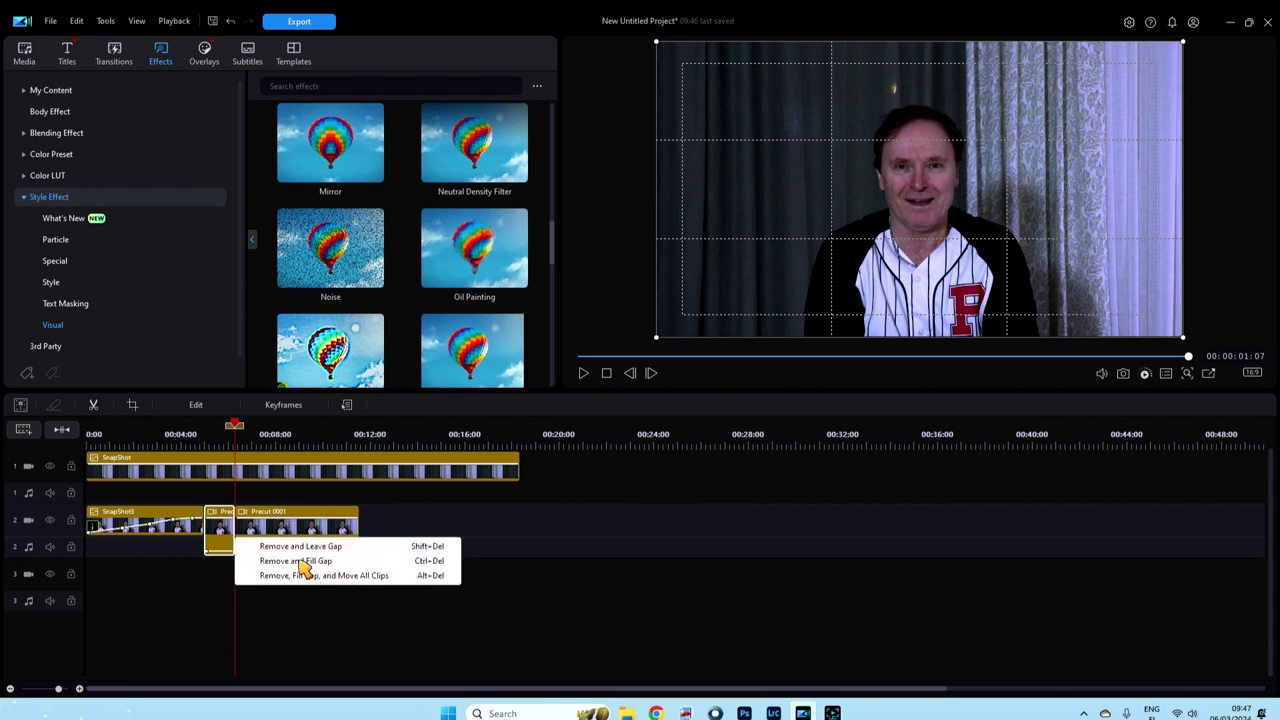
{"action": "left_click", "coordinate": [300, 561]}
Step: Check the new transition from SnapShot3 to Precut 0001 frame by frame, then return the playhead to the start
{"action": "left_click_drag", "start_coordinate": [236, 428], "coordinate": [205, 428]}
{"action": "left_click", "coordinate": [651, 373]}
{"action": "left_click", "coordinate": [651, 373]}
{"action": "left_click", "coordinate": [651, 373]}
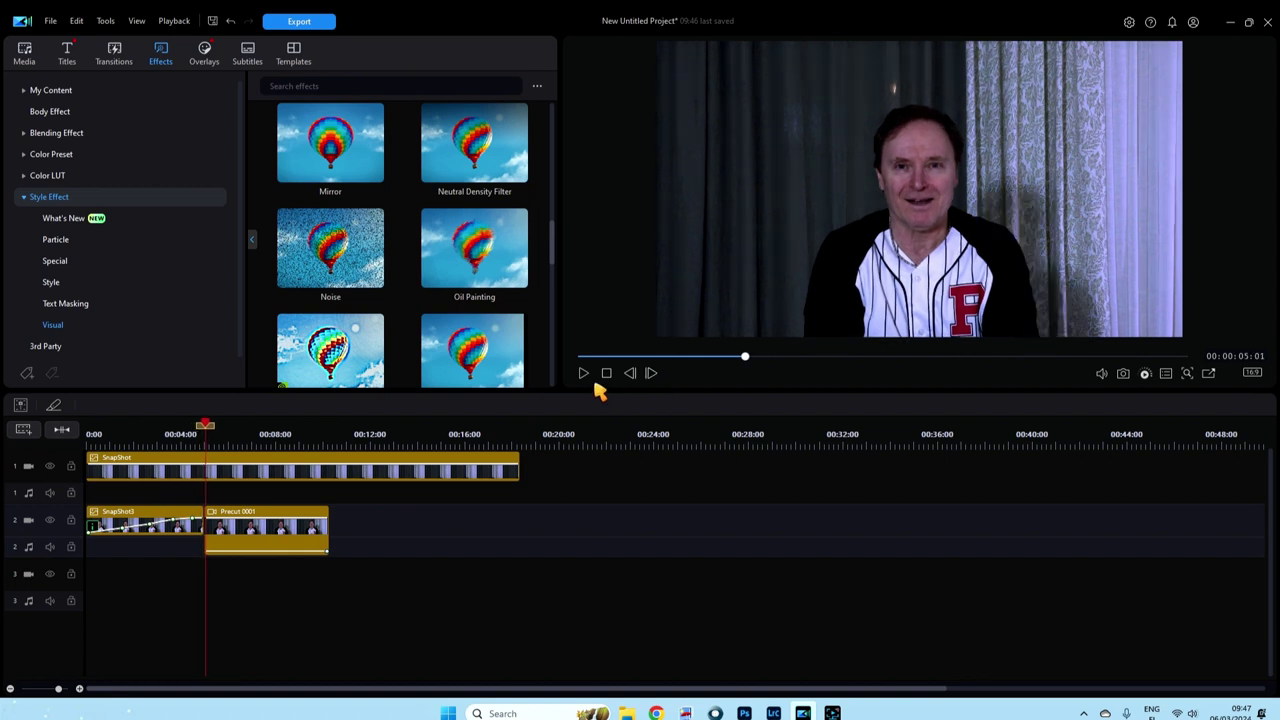
{"action": "left_click", "coordinate": [607, 375]}
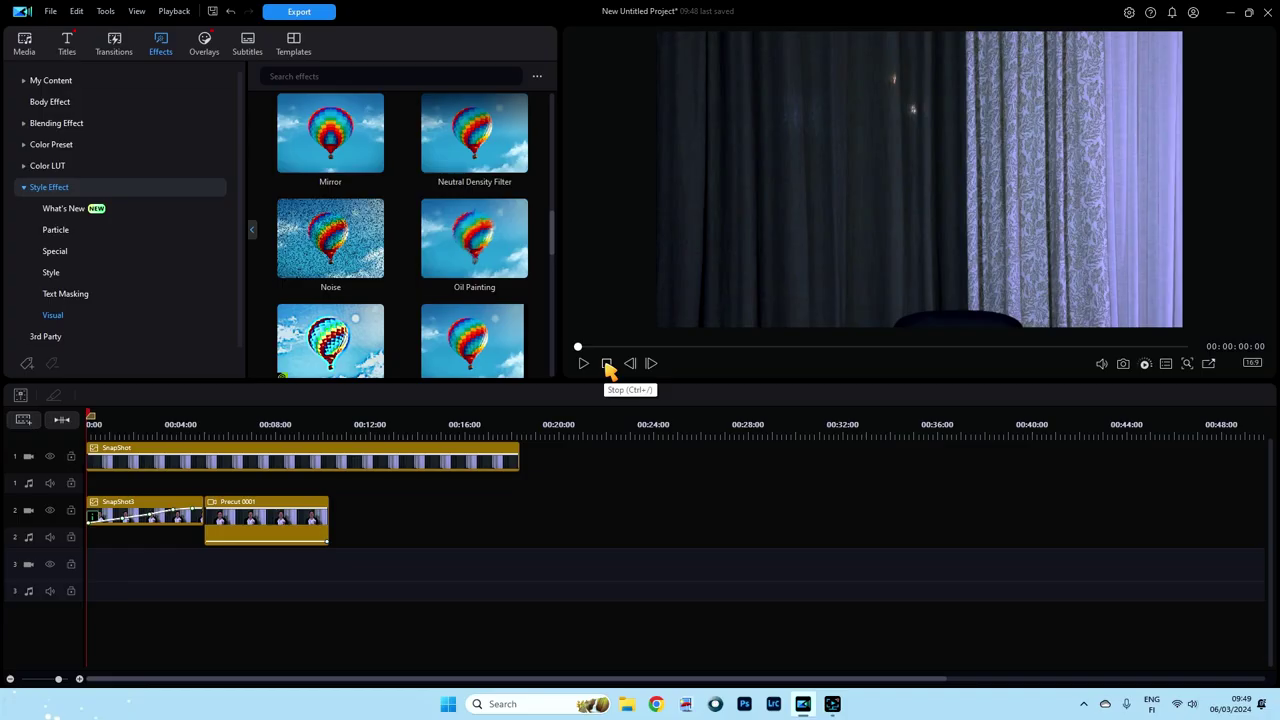
Step: Add the General particle overlay Fairy Dust at the start of track 3 and shorten it to end at 00:00:05:16
{"action": "left_click", "coordinate": [204, 45]}
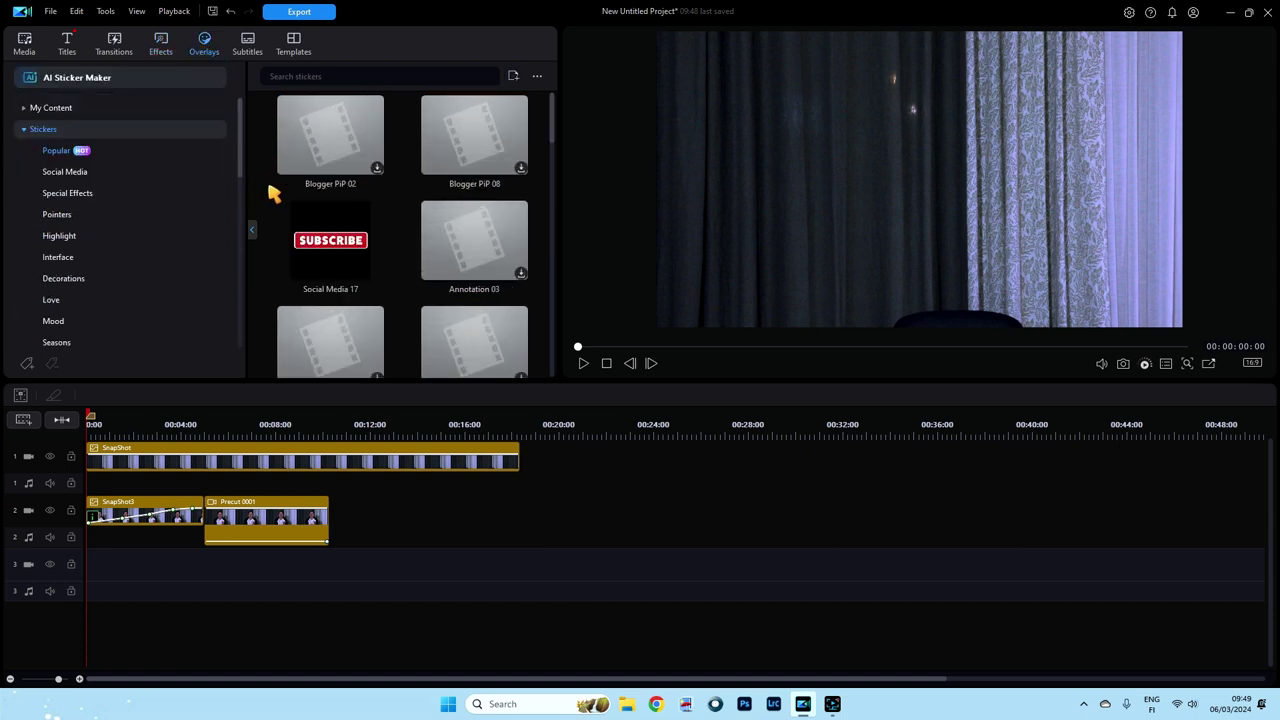
{"action": "left_click", "coordinate": [37, 131]}
{"action": "left_click", "coordinate": [37, 152]}
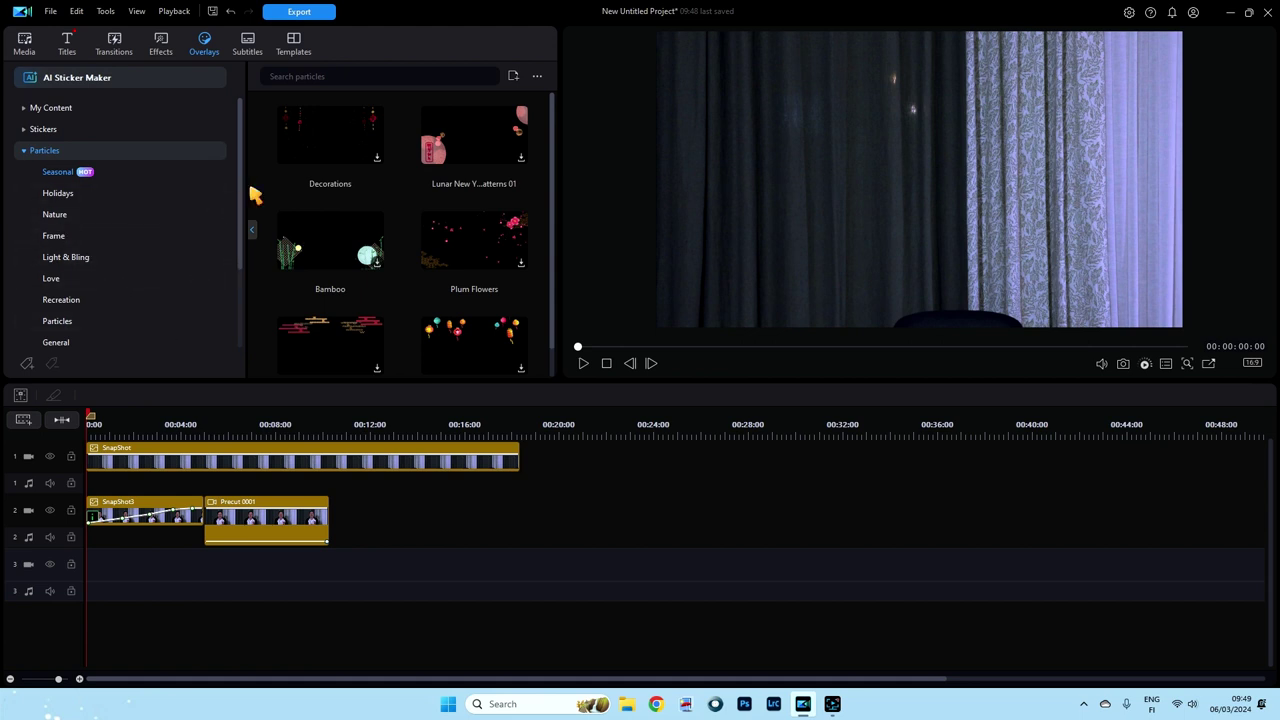
{"action": "left_click_drag", "start_coordinate": [240, 194], "coordinate": [239, 251]}
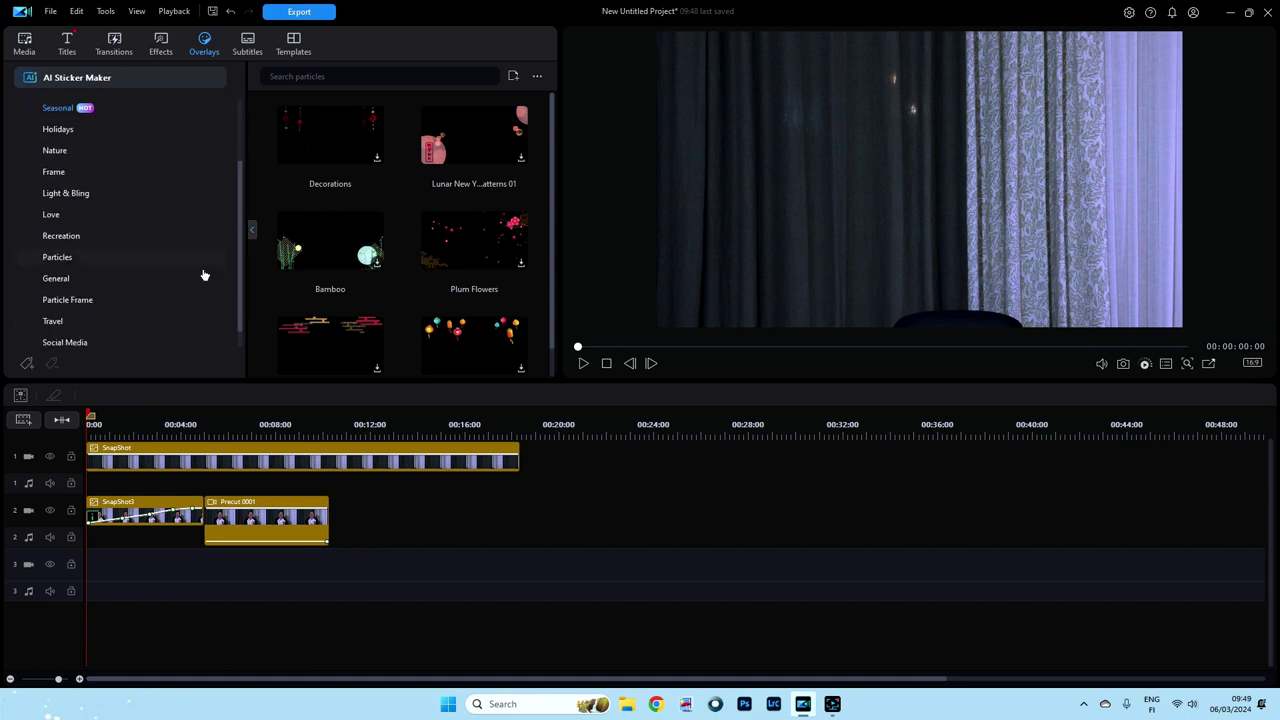
{"action": "left_click", "coordinate": [58, 280]}
{"action": "left_click_drag", "start_coordinate": [551, 103], "coordinate": [552, 208]}
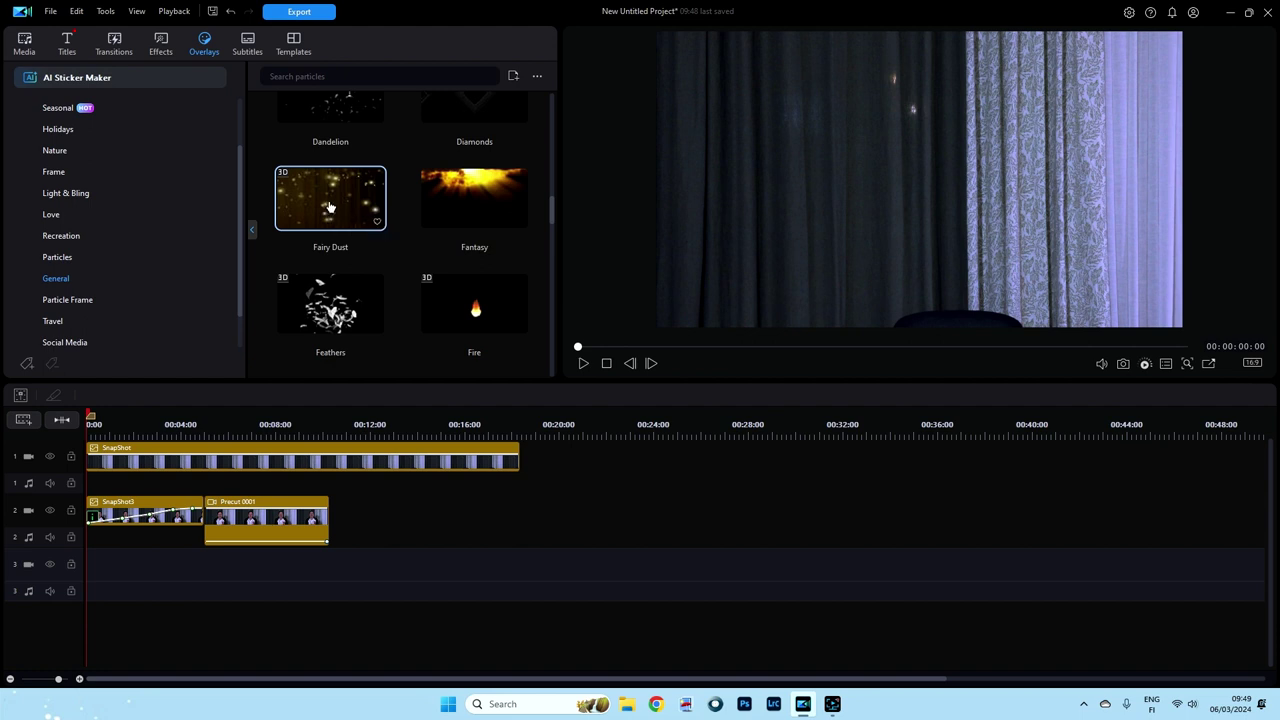
{"action": "left_click_drag", "start_coordinate": [335, 210], "coordinate": [91, 572]}
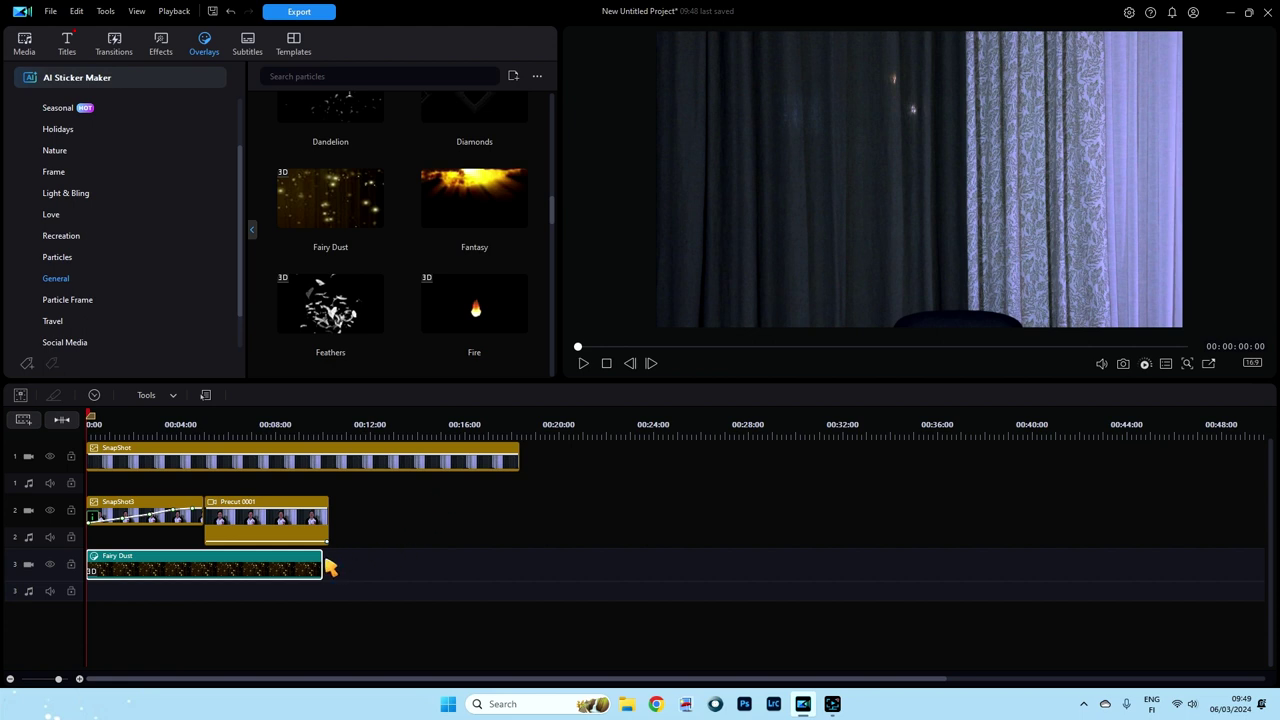
{"action": "left_click_drag", "start_coordinate": [322, 560], "coordinate": [220, 564]}
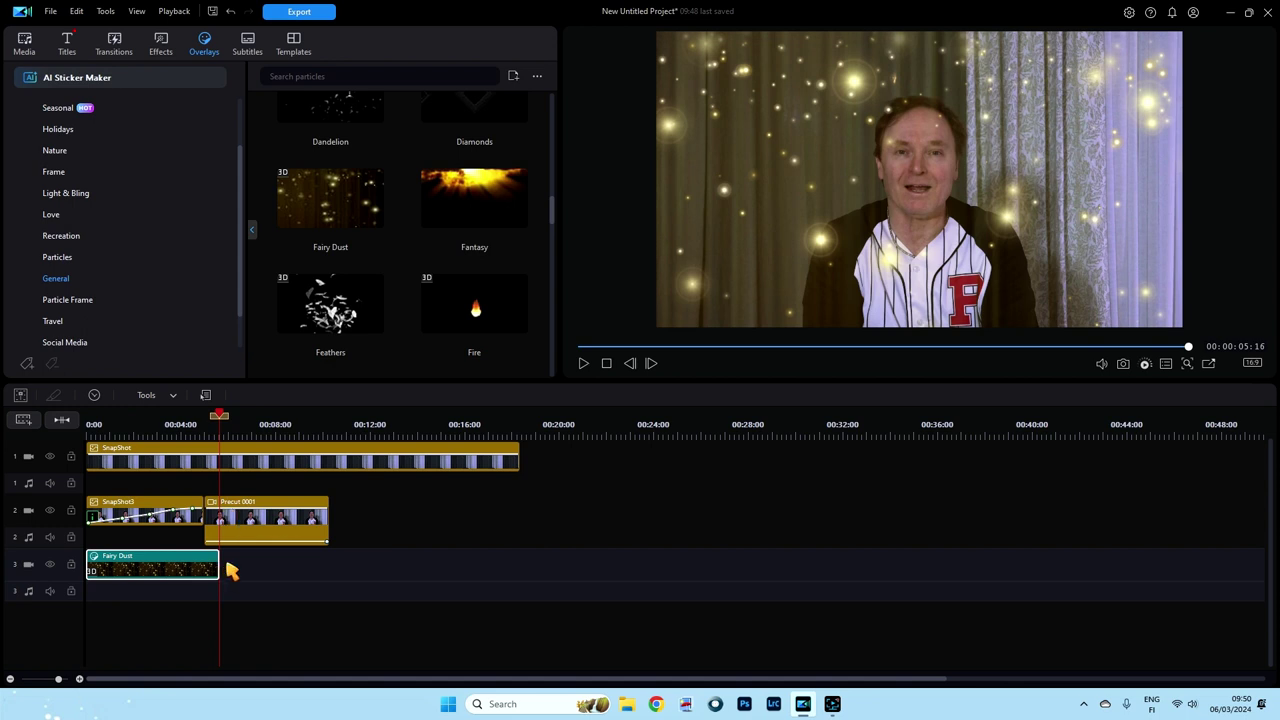
{"action": "left_click_drag", "start_coordinate": [218, 559], "coordinate": [218, 557]}
Step: Open the Fairy Dust clip in the Particle Designer and remove its emtr_1 particle object
{"action": "double_click", "coordinate": [175, 573]}
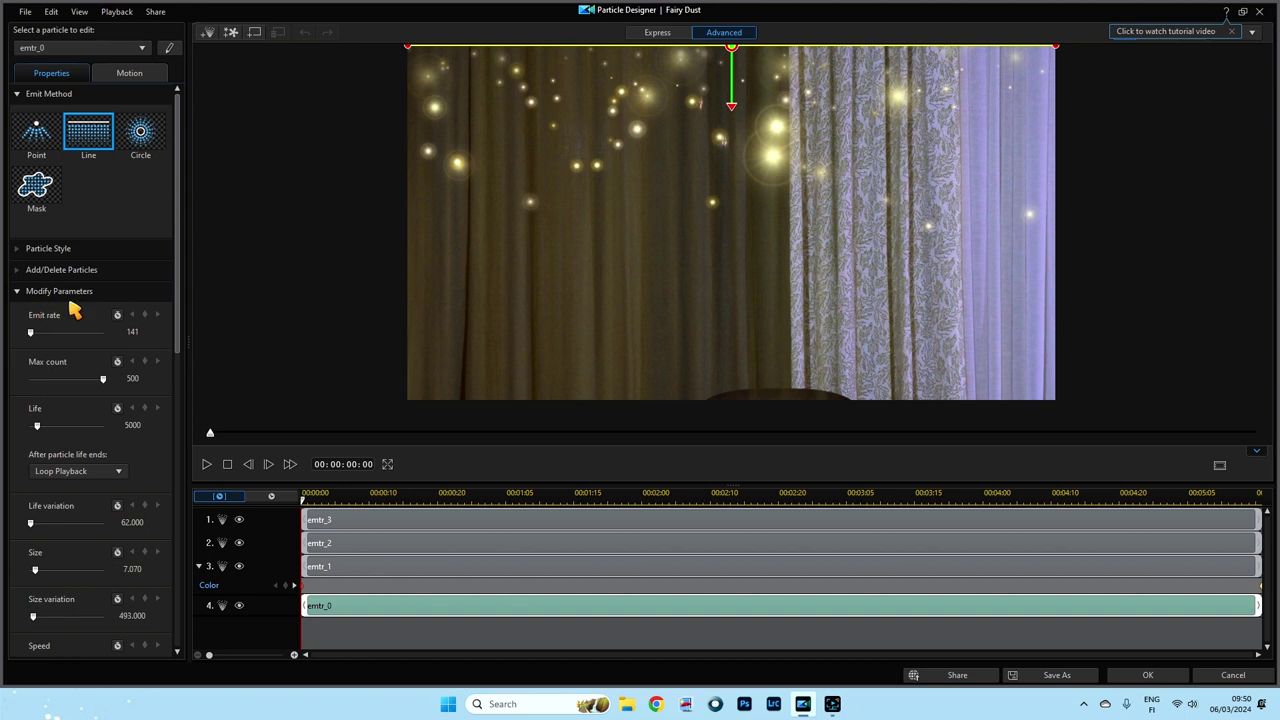
{"action": "left_click_drag", "start_coordinate": [180, 293], "coordinate": [183, 250]}
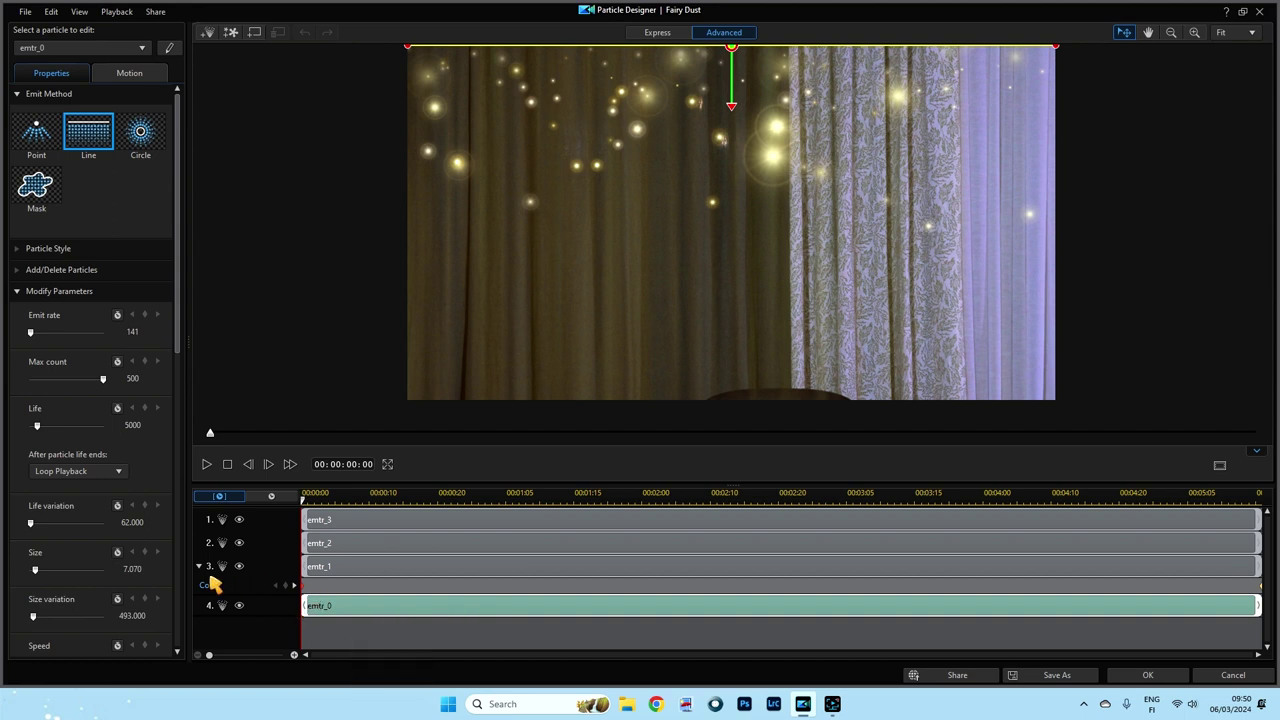
{"action": "left_click", "coordinate": [352, 571]}
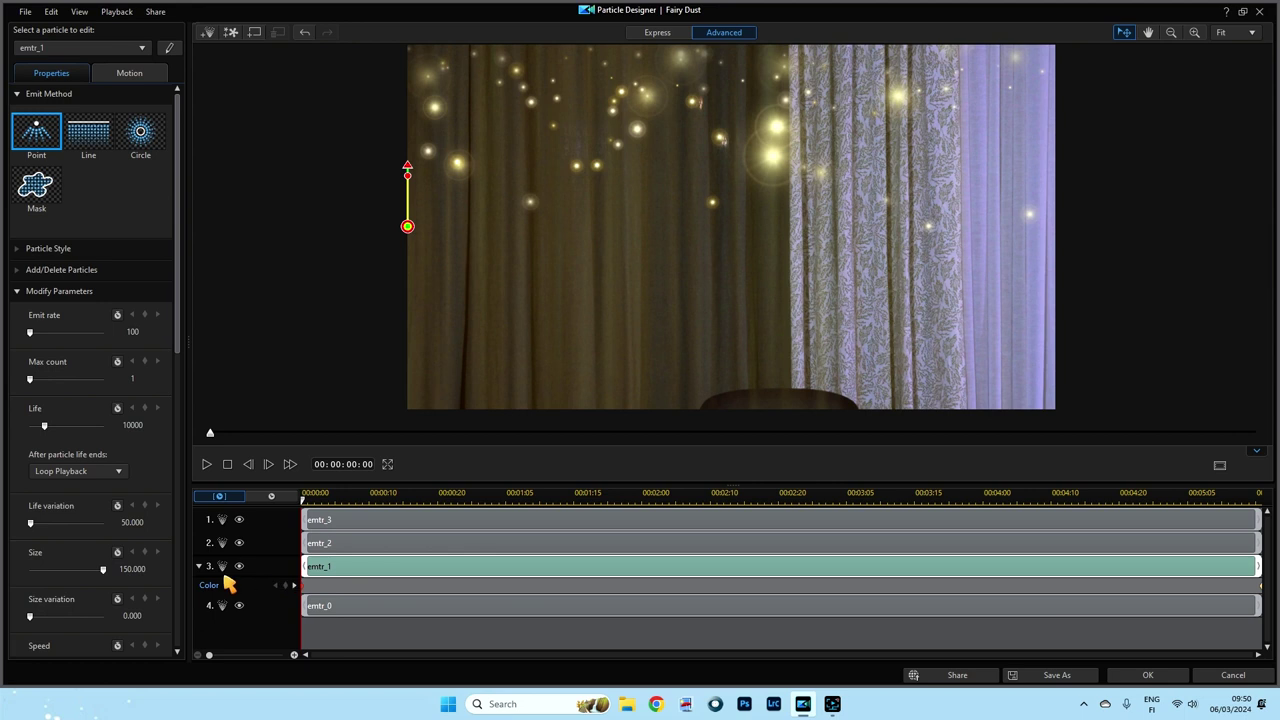
{"action": "right_click", "coordinate": [341, 571]}
{"action": "left_click", "coordinate": [377, 595]}
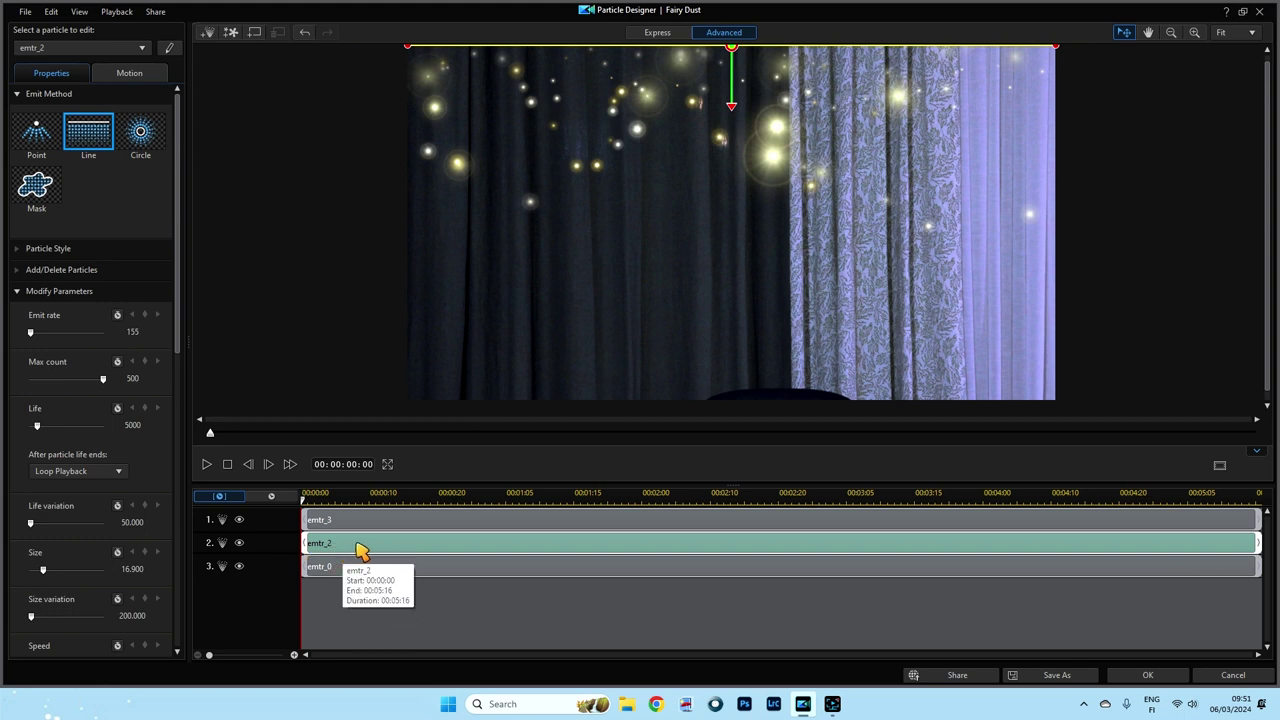
Step: Duplicate the emtr_2 particle object and compare the copy with the original
{"action": "key", "text": "ctrl+c"}
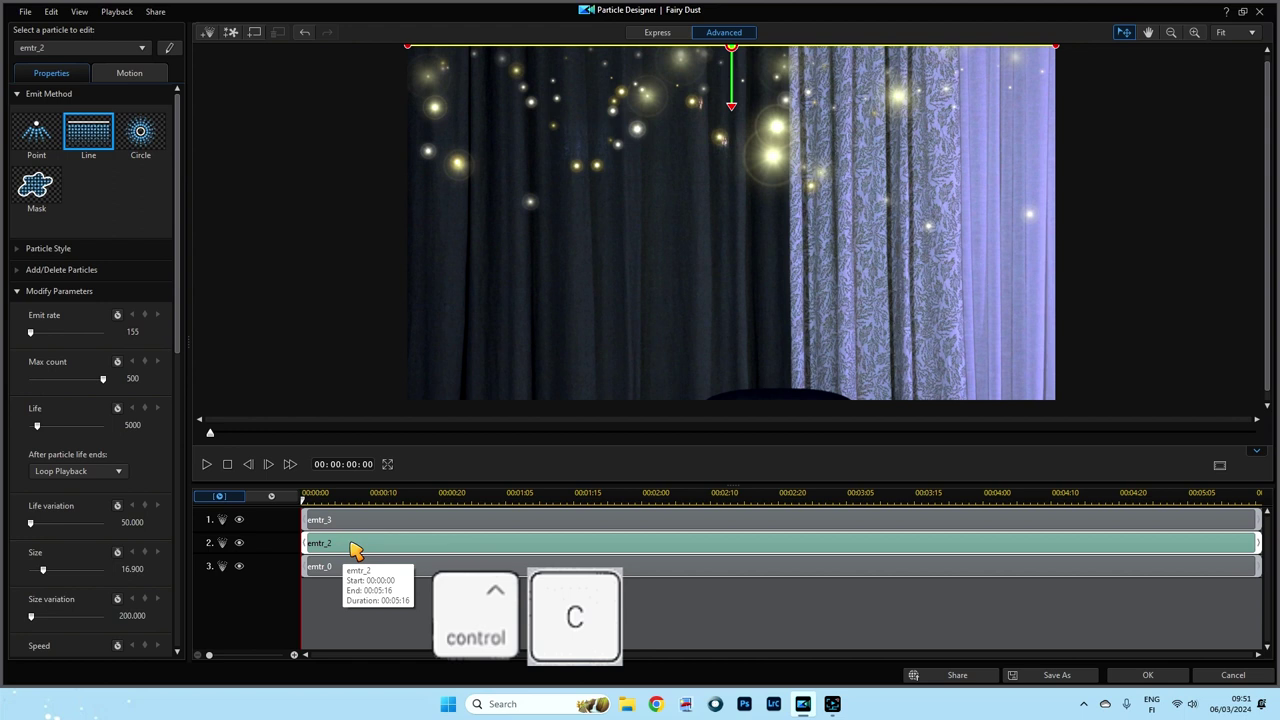
{"action": "key", "text": "ctrl+v"}
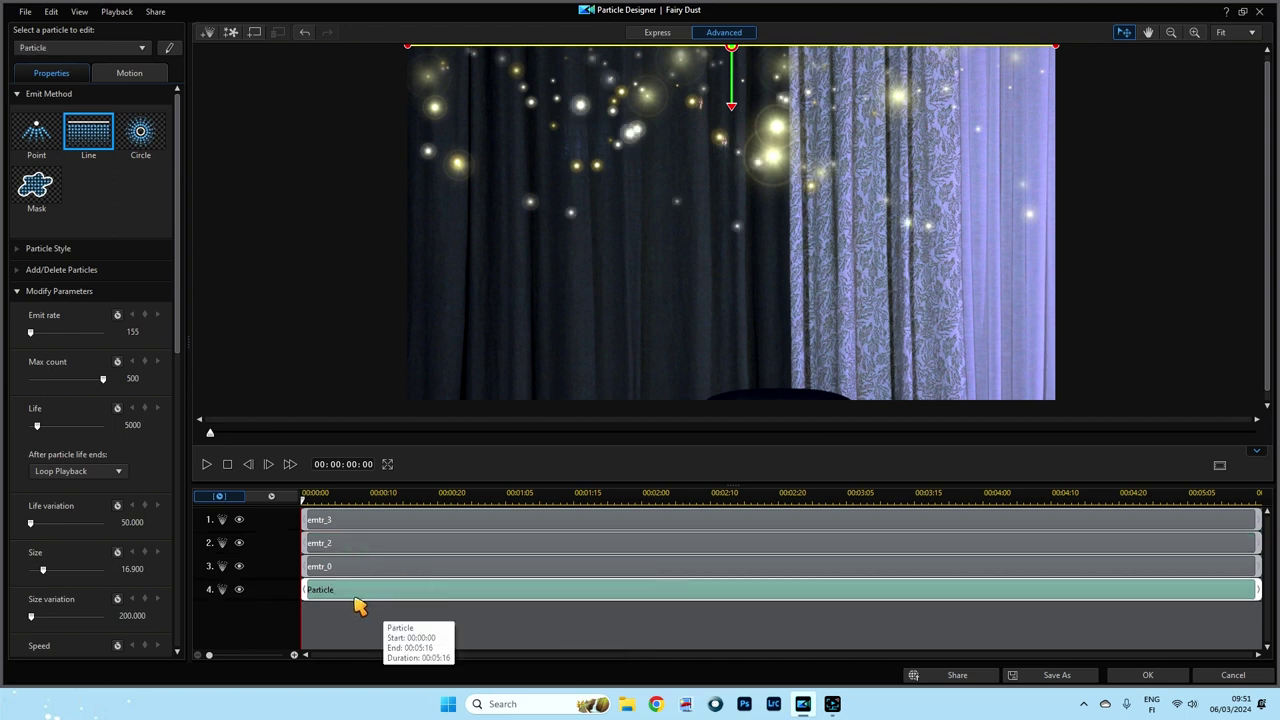
{"action": "left_click", "coordinate": [357, 546]}
{"action": "left_click", "coordinate": [355, 591]}
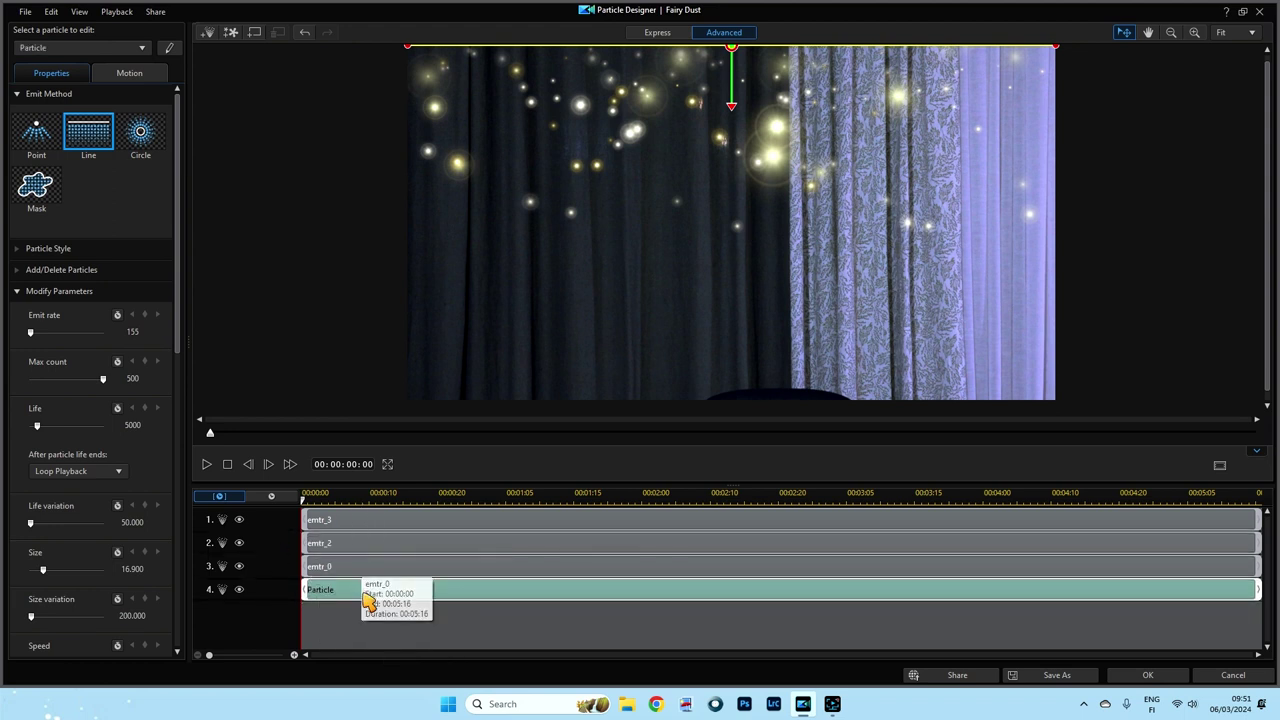
Step: Rename the emtr_3 particle object as Top
{"action": "left_click", "coordinate": [349, 527]}
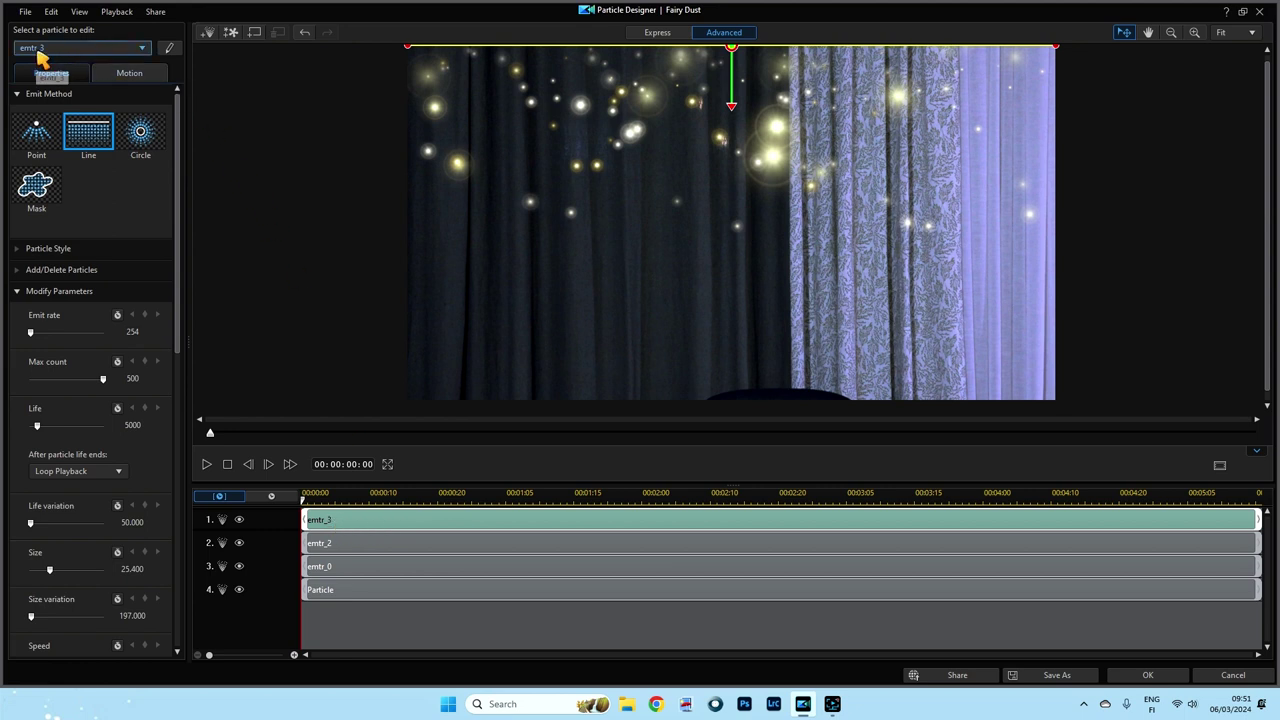
{"action": "left_click", "coordinate": [172, 53]}
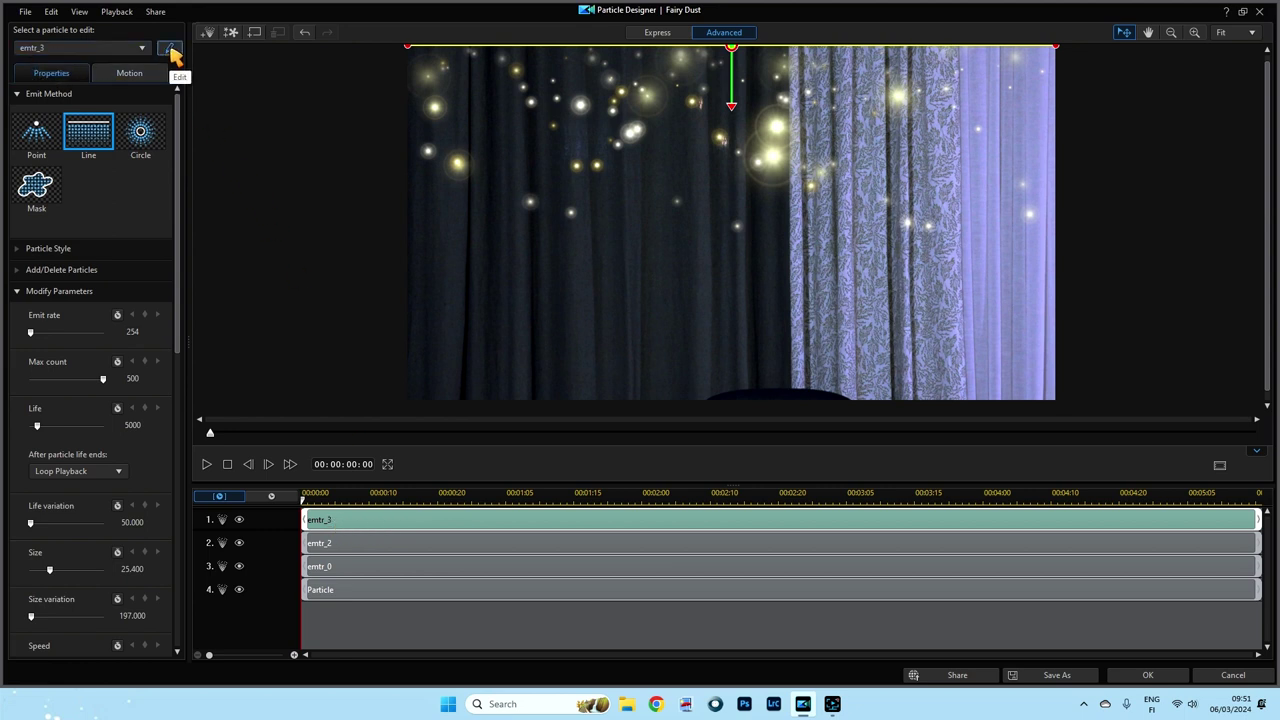
{"action": "left_click", "coordinate": [172, 54]}
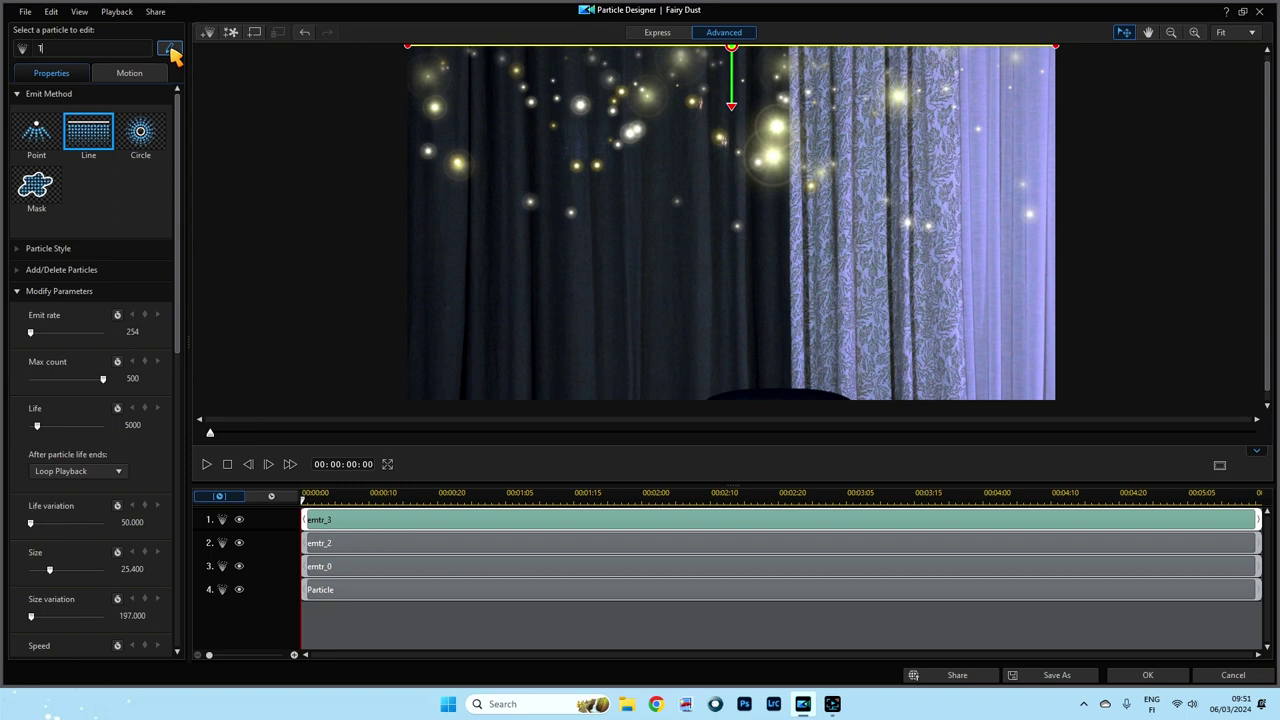
{"action": "key", "text": "Return"}
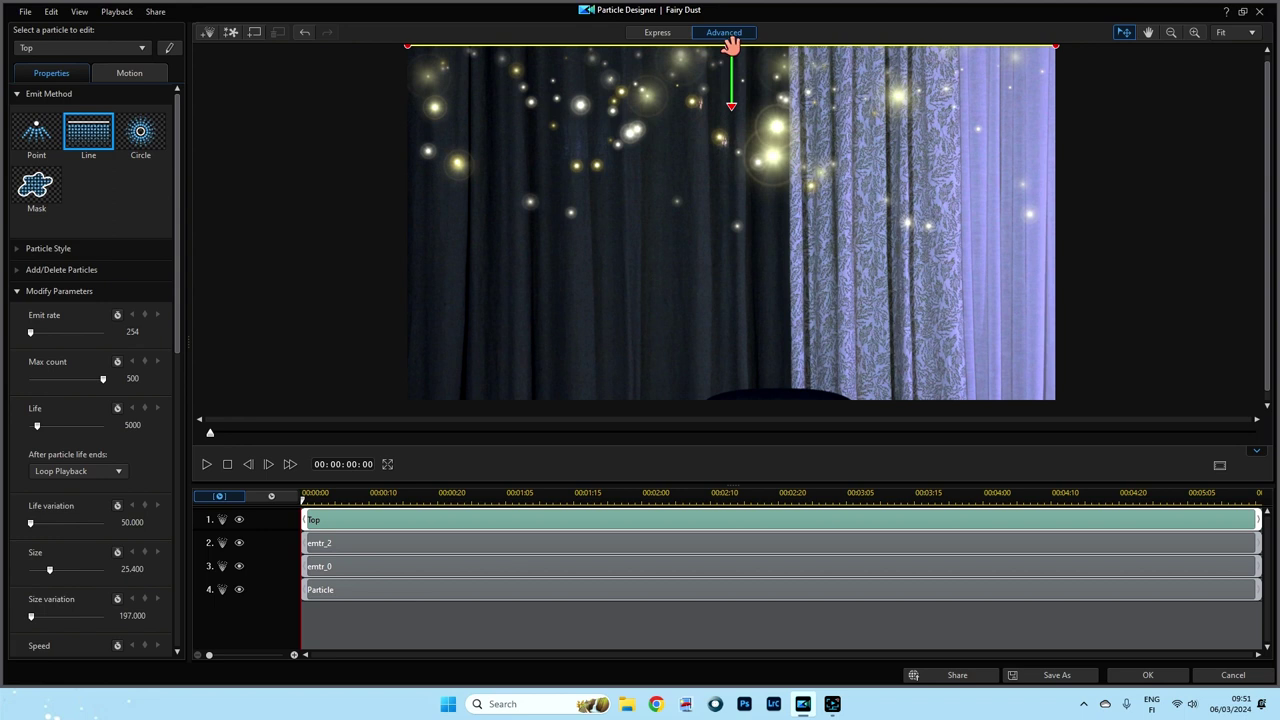
Step: Move the Top emitter down onto the presenter's face, using the frame at 00:00:02:14 to position it
{"action": "left_click_drag", "start_coordinate": [723, 68], "coordinate": [711, 225]}
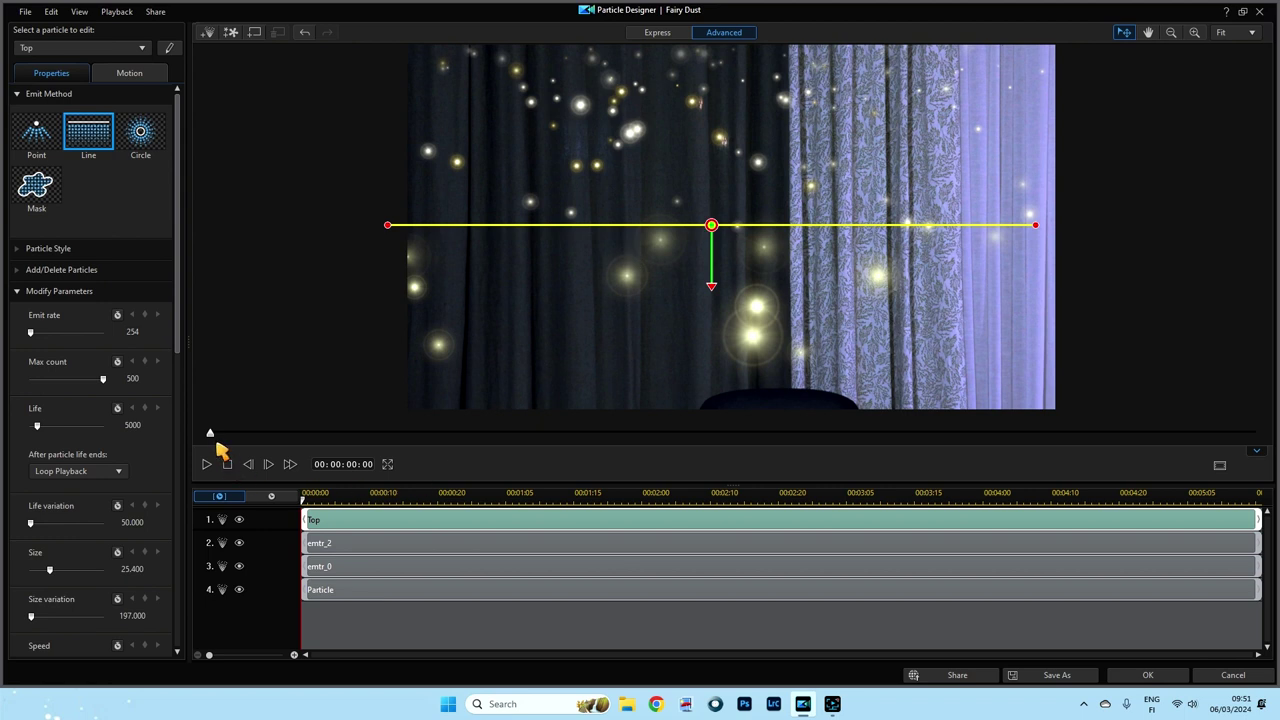
{"action": "left_click_drag", "start_coordinate": [218, 444], "coordinate": [691, 466]}
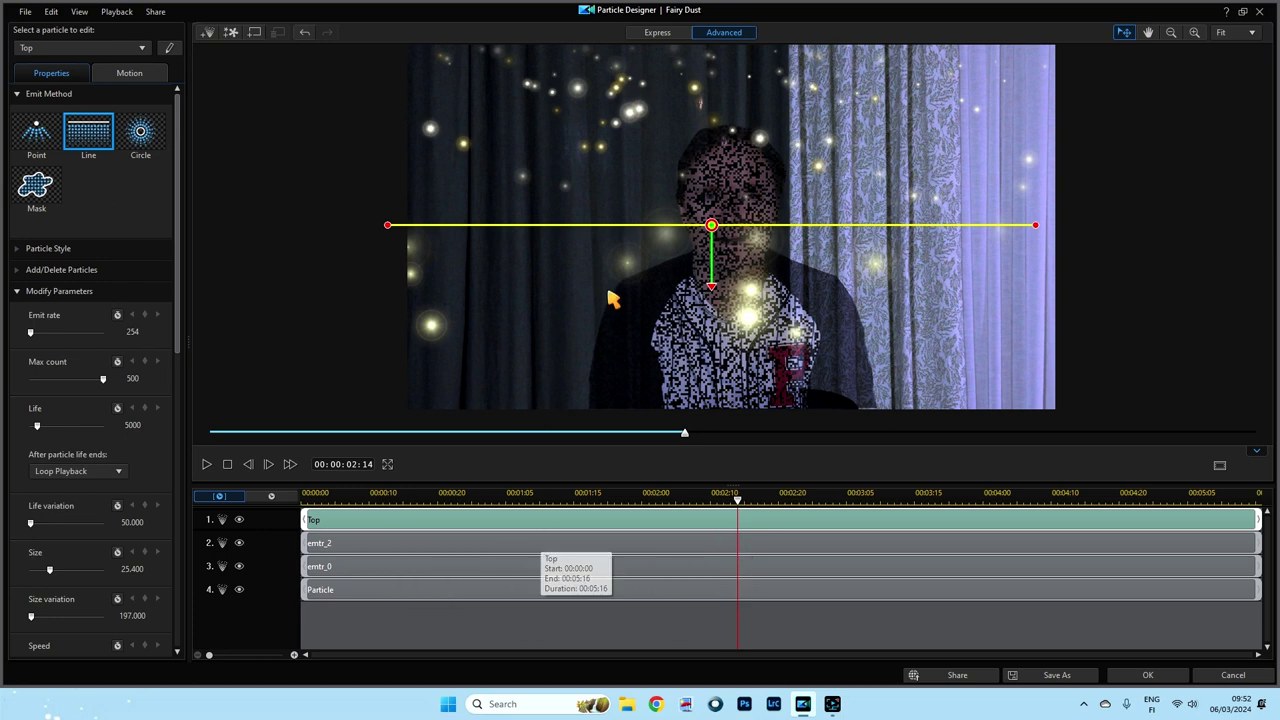
{"action": "left_click_drag", "start_coordinate": [711, 221], "coordinate": [734, 213]}
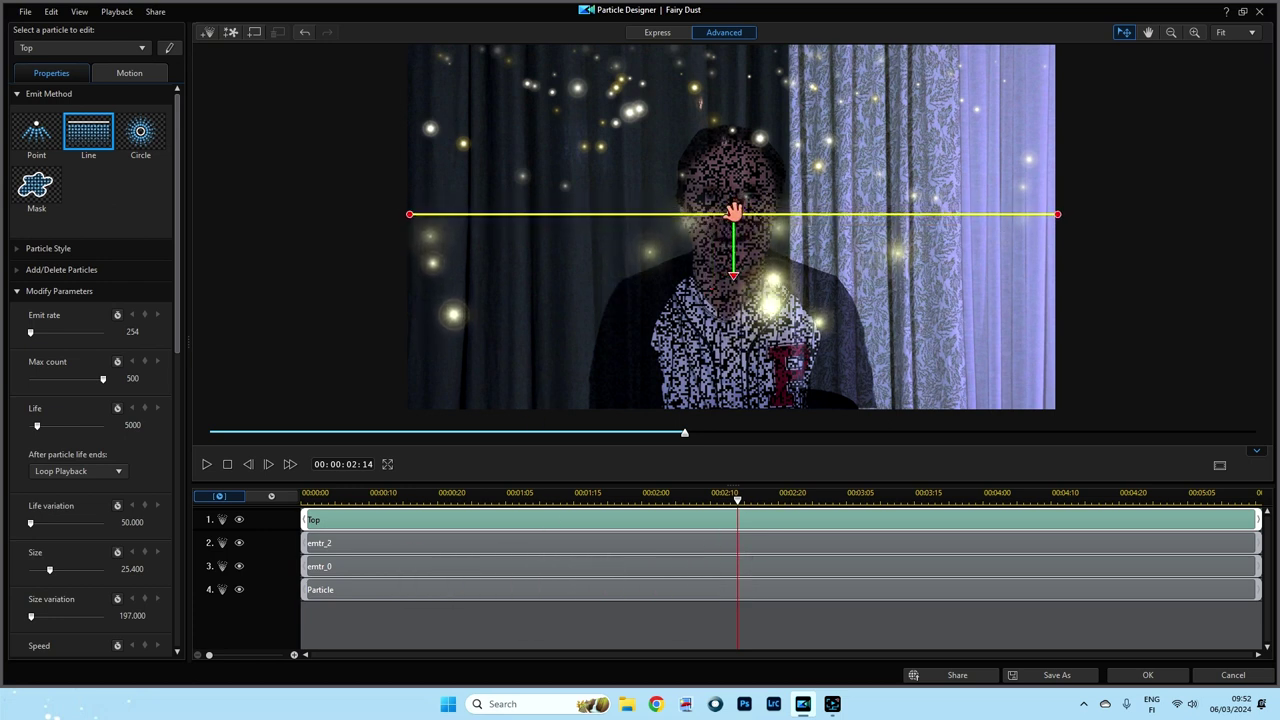
Step: Change the Top emitter to the Circle method, shrink it to a small ring on the face, and set Segment to 10
{"action": "left_click", "coordinate": [143, 136]}
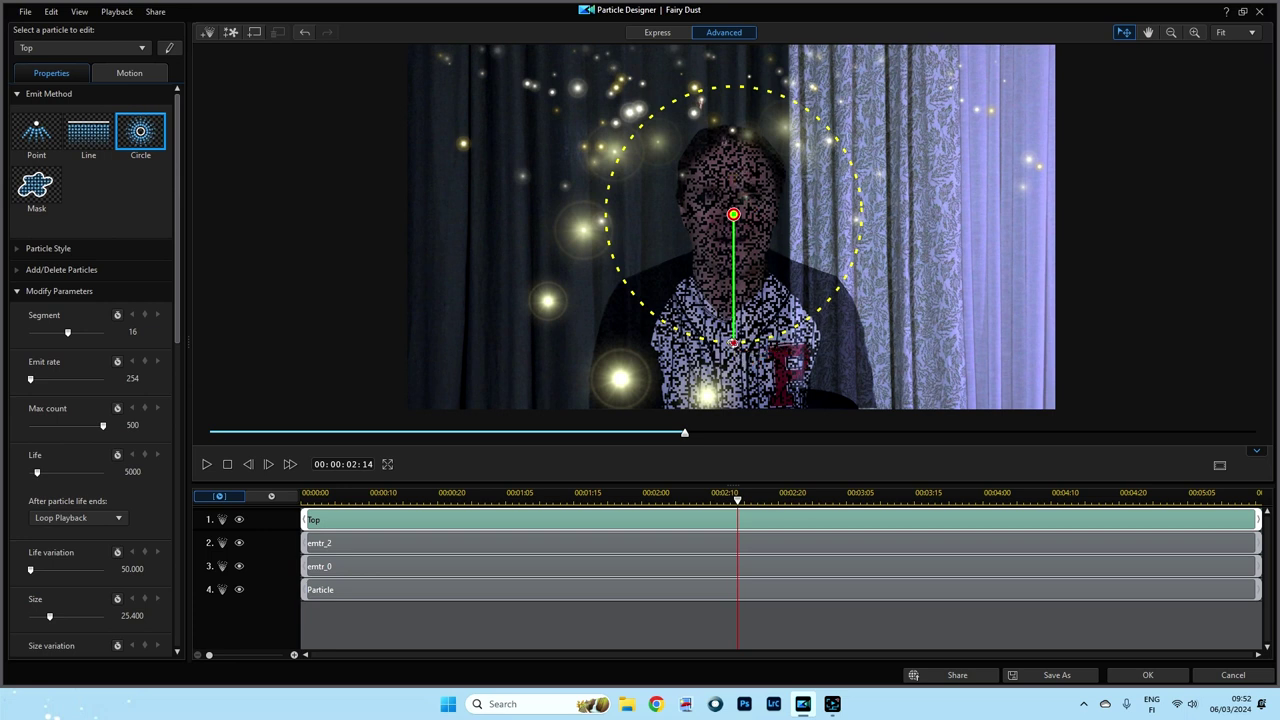
{"action": "left_click_drag", "start_coordinate": [733, 340], "coordinate": [734, 230]}
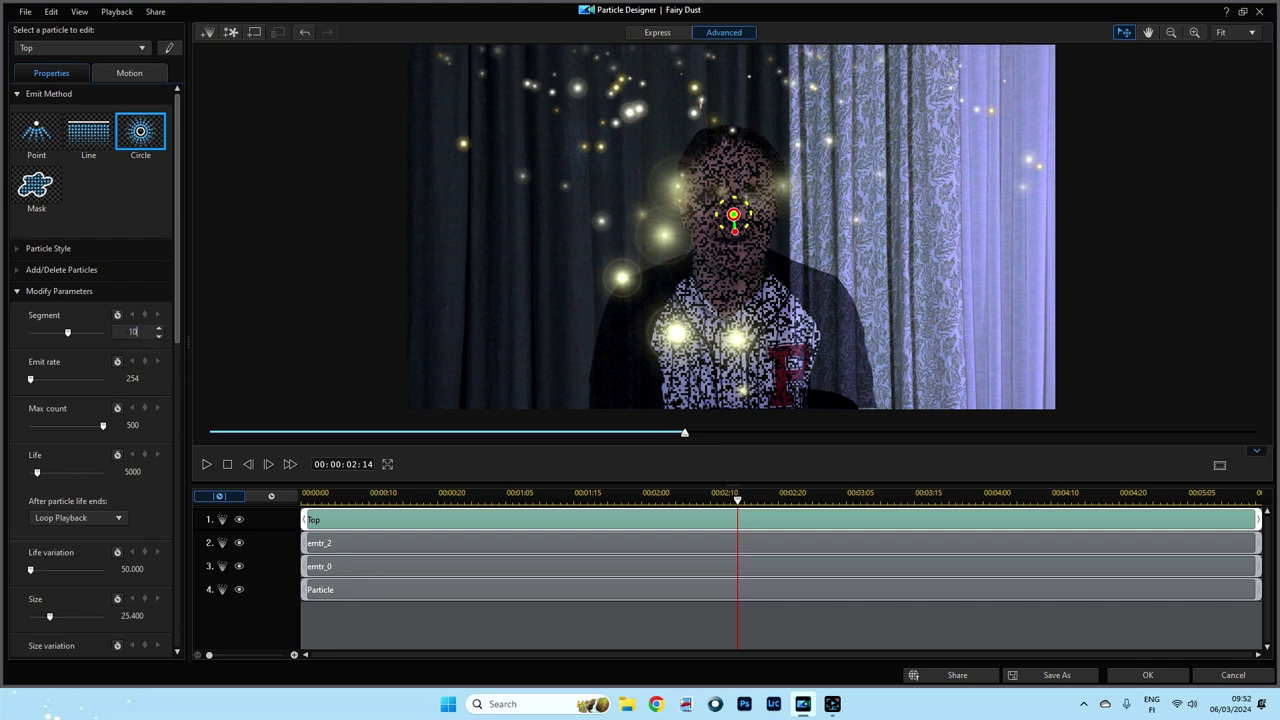
{"action": "key", "text": "Return"}
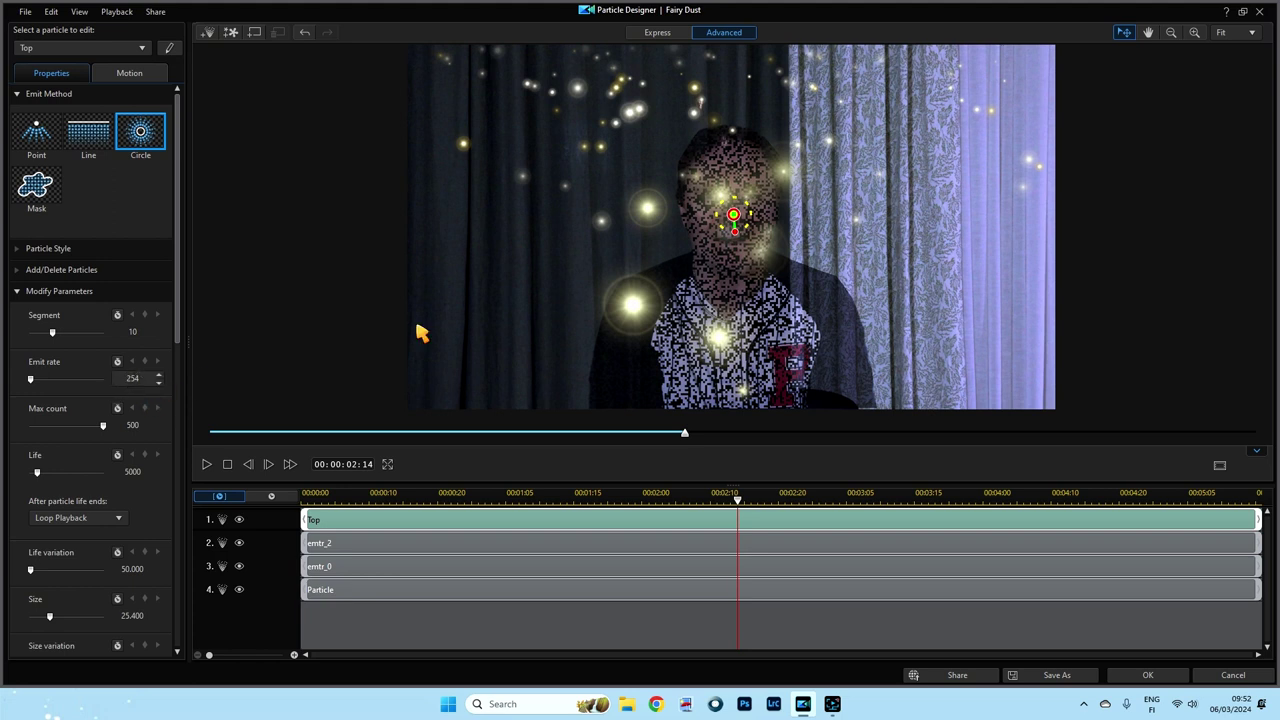
Step: Set the Top emitter's emit rate to 100 and its max count to 30
{"action": "left_click", "coordinate": [132, 378]}
{"action": "key", "text": "Return"}
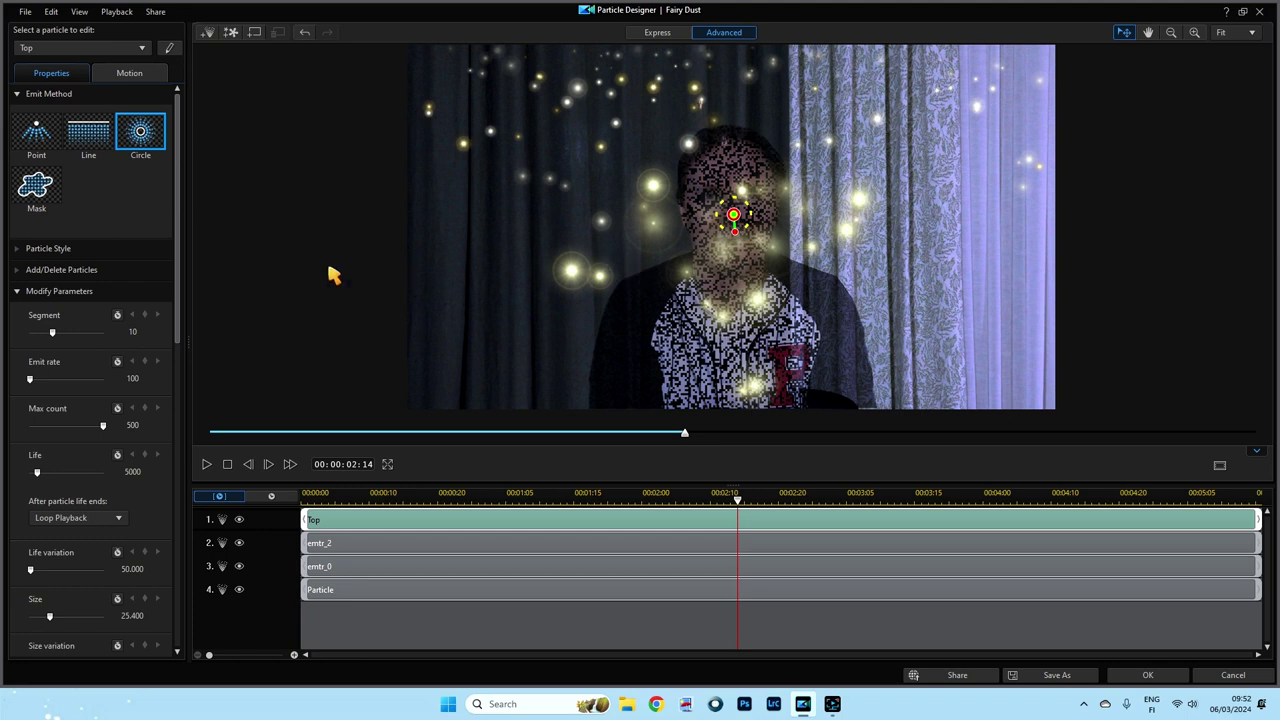
{"action": "left_click", "coordinate": [132, 425]}
{"action": "type", "text": "30"}
{"action": "key", "text": "Return"}
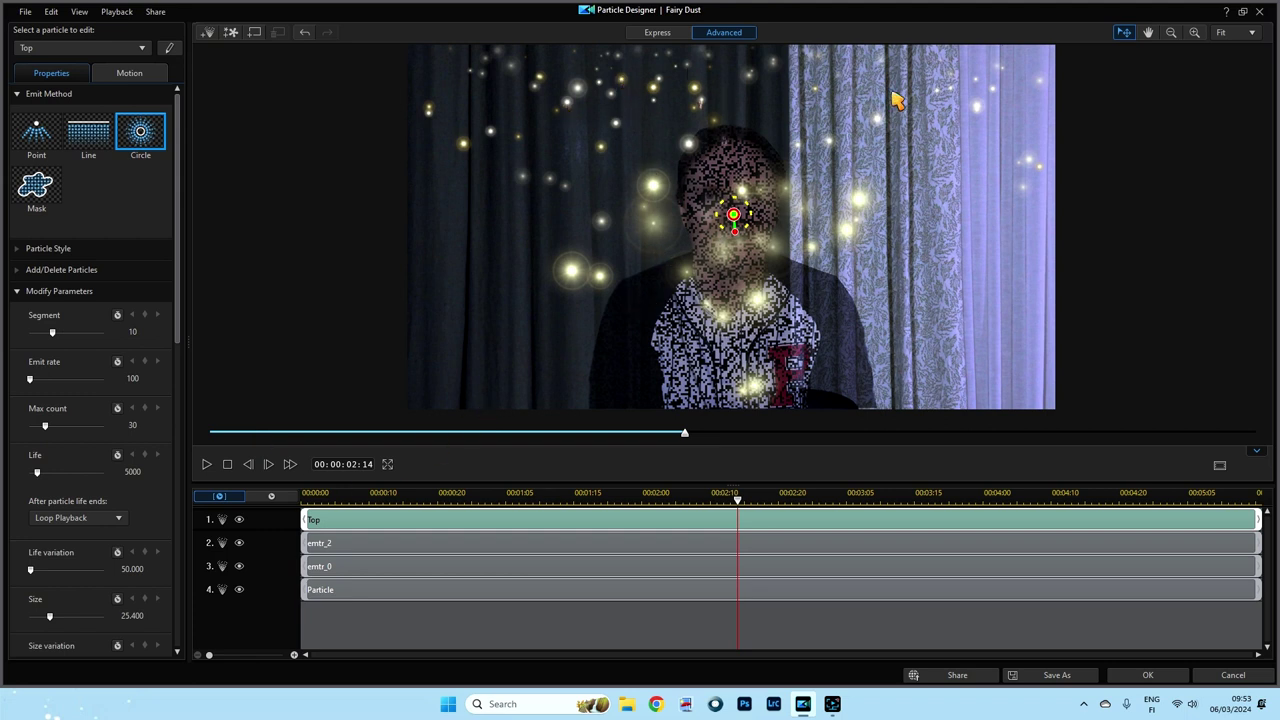
Step: Hide the emtr_2, emtr_0 and Particle objects, and set the Top emitter's life to 2000
{"action": "left_click", "coordinate": [239, 543]}
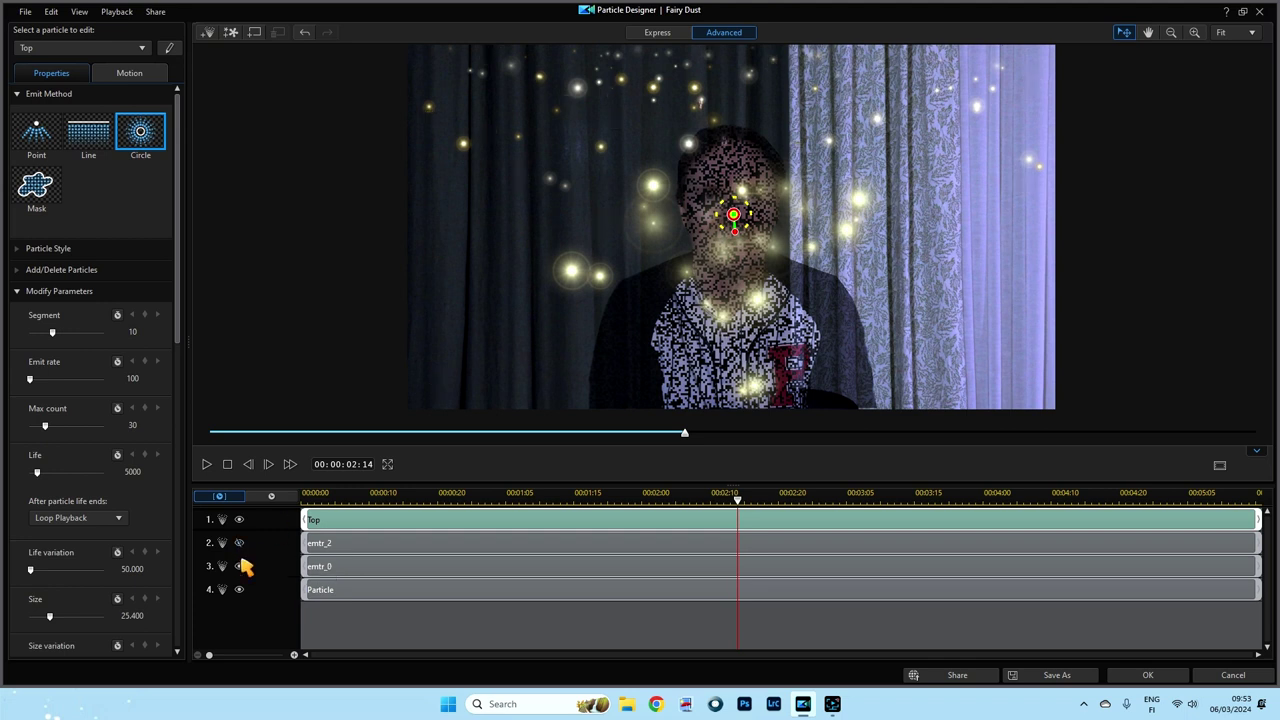
{"action": "left_click", "coordinate": [239, 567]}
{"action": "left_click", "coordinate": [239, 590]}
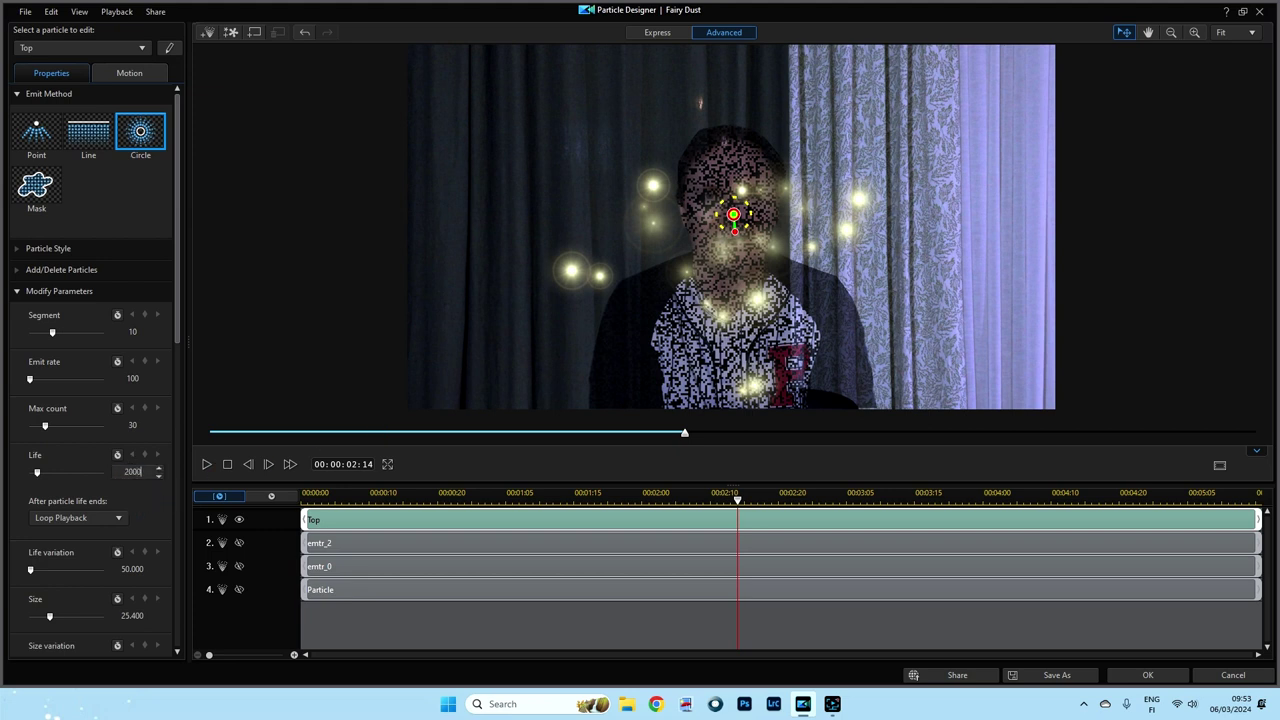
{"action": "key", "text": "Return"}
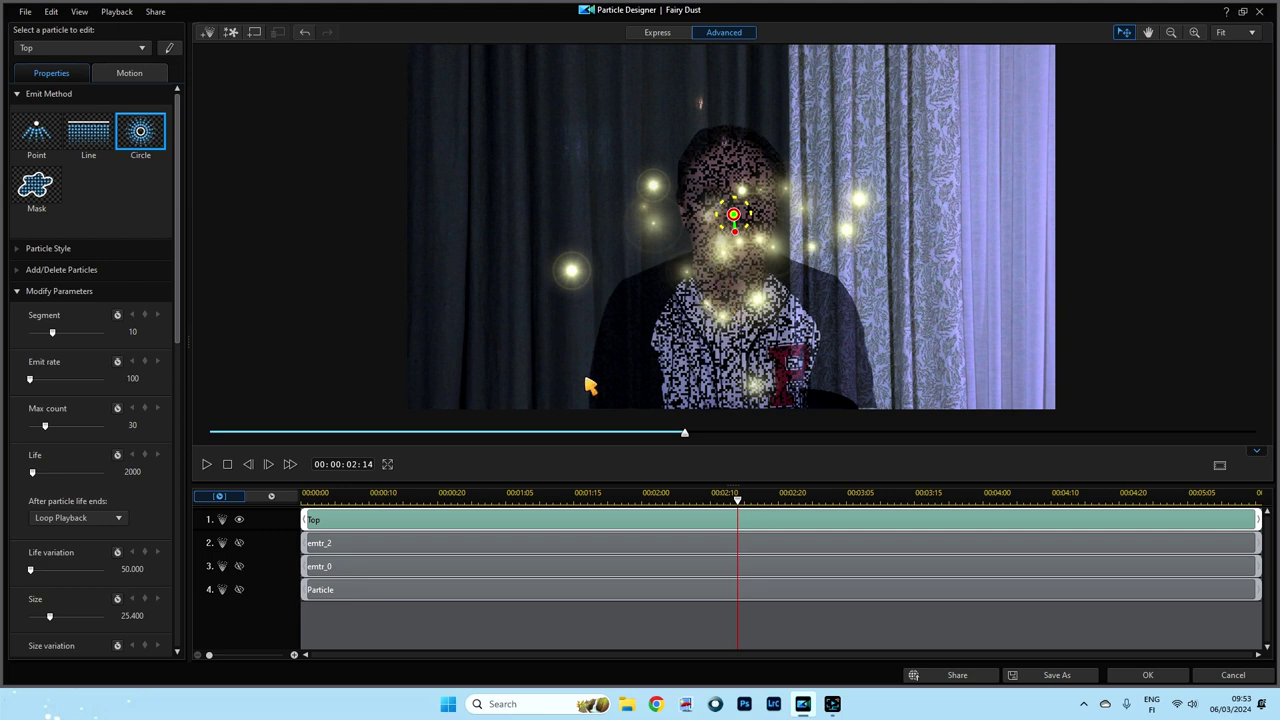
Step: Set the Top emitter's gravity to 0
{"action": "left_click_drag", "start_coordinate": [177, 331], "coordinate": [193, 478]}
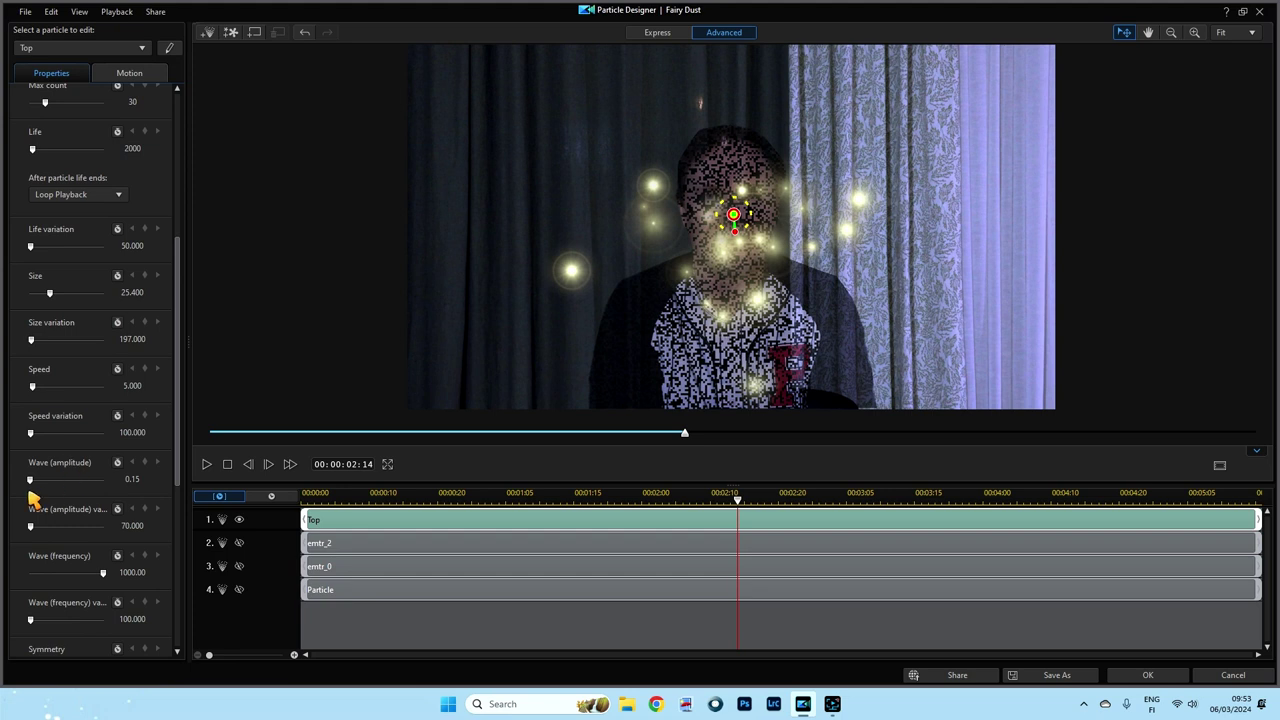
{"action": "left_click_drag", "start_coordinate": [177, 374], "coordinate": [180, 466]}
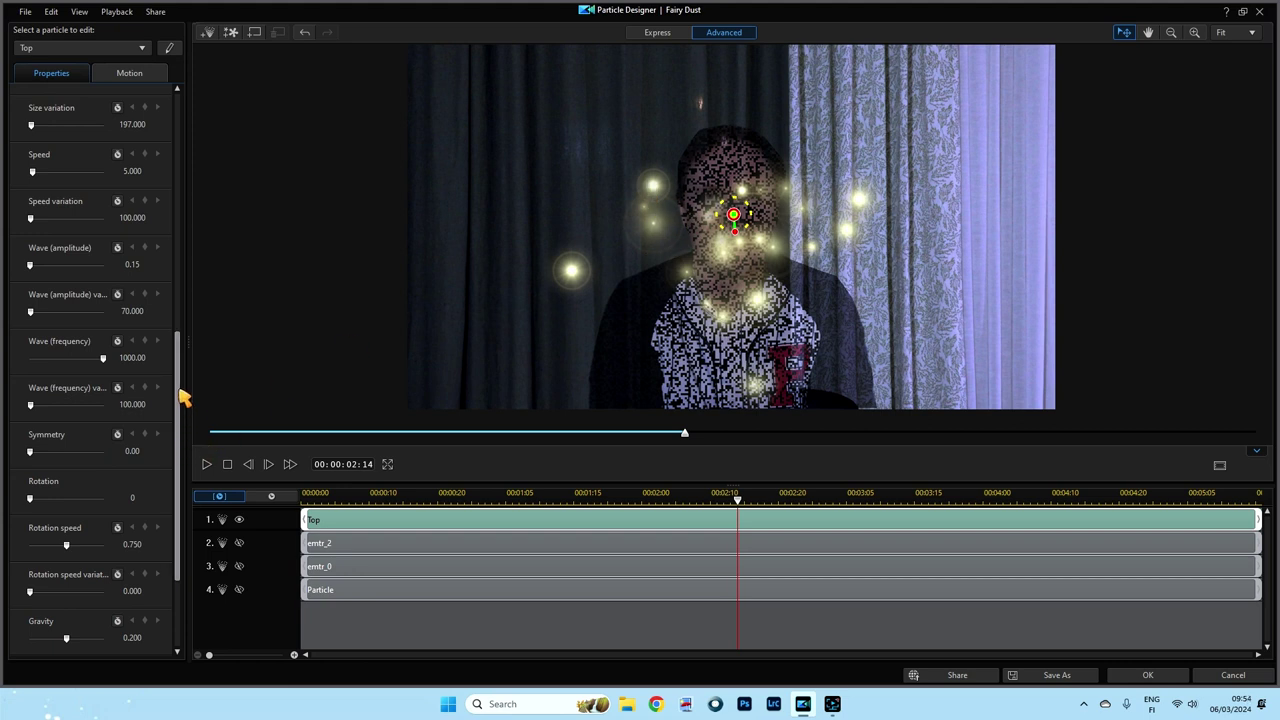
{"action": "left_click_drag", "start_coordinate": [180, 397], "coordinate": [182, 462]}
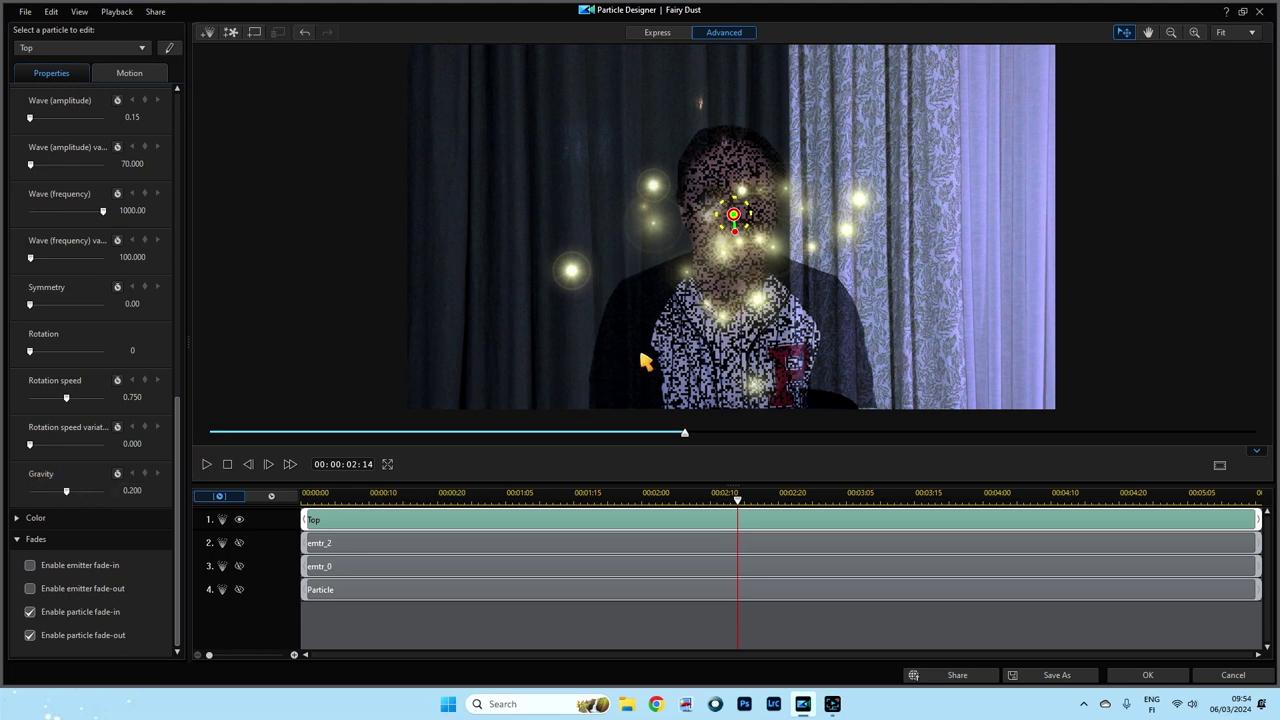
{"action": "left_click", "coordinate": [130, 490]}
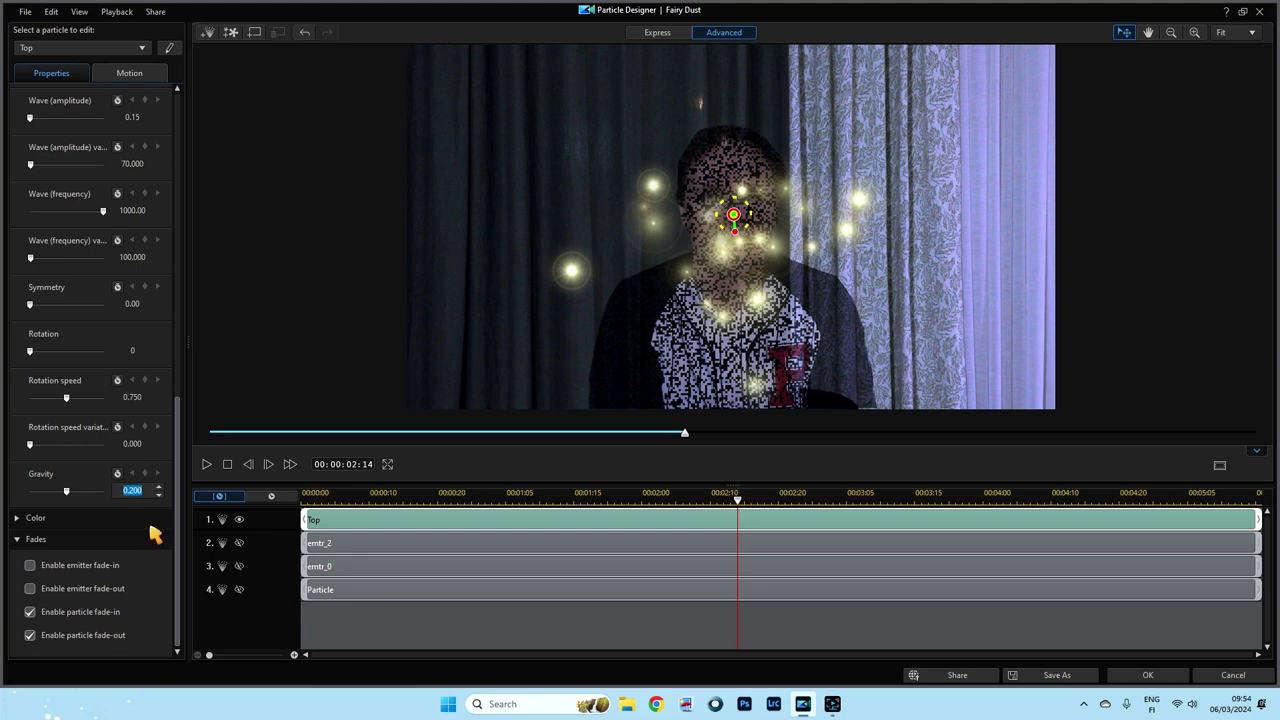
{"action": "type", "text": "0"}
{"action": "key", "text": "Return"}
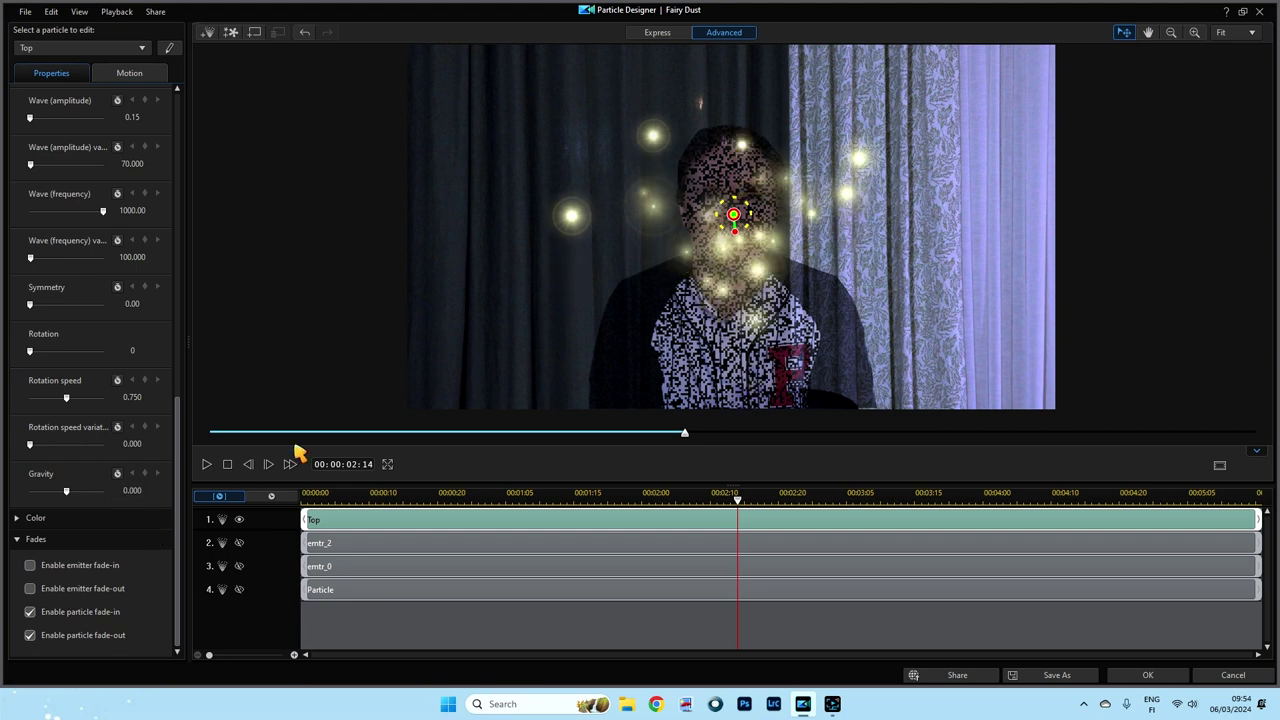
Step: Preview the Top particles from the start, then inspect them with the playhead at 00:00:02:09
{"action": "left_click", "coordinate": [226, 466]}
{"action": "left_click", "coordinate": [209, 466]}
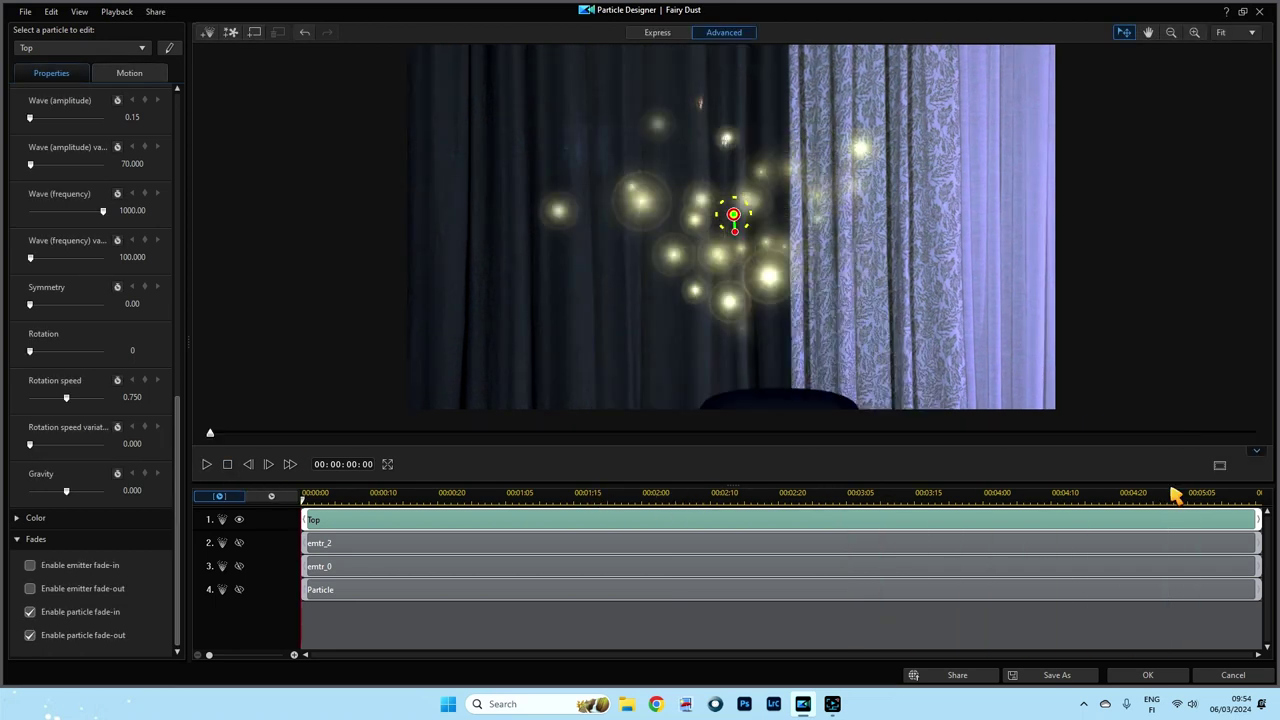
{"action": "left_click_drag", "start_coordinate": [218, 442], "coordinate": [648, 427]}
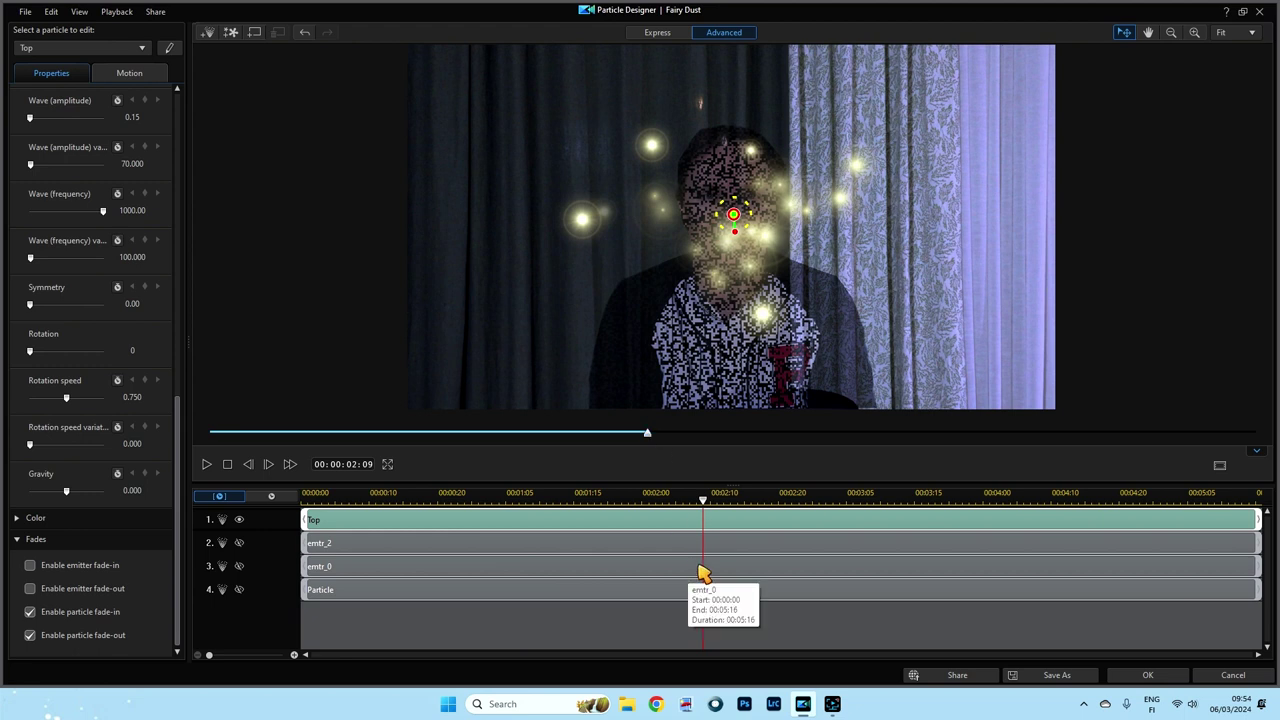
Step: Select the emtr_2 object for editing, hide Top and make emtr_2 visible
{"action": "left_click_drag", "start_coordinate": [180, 486], "coordinate": [211, 176]}
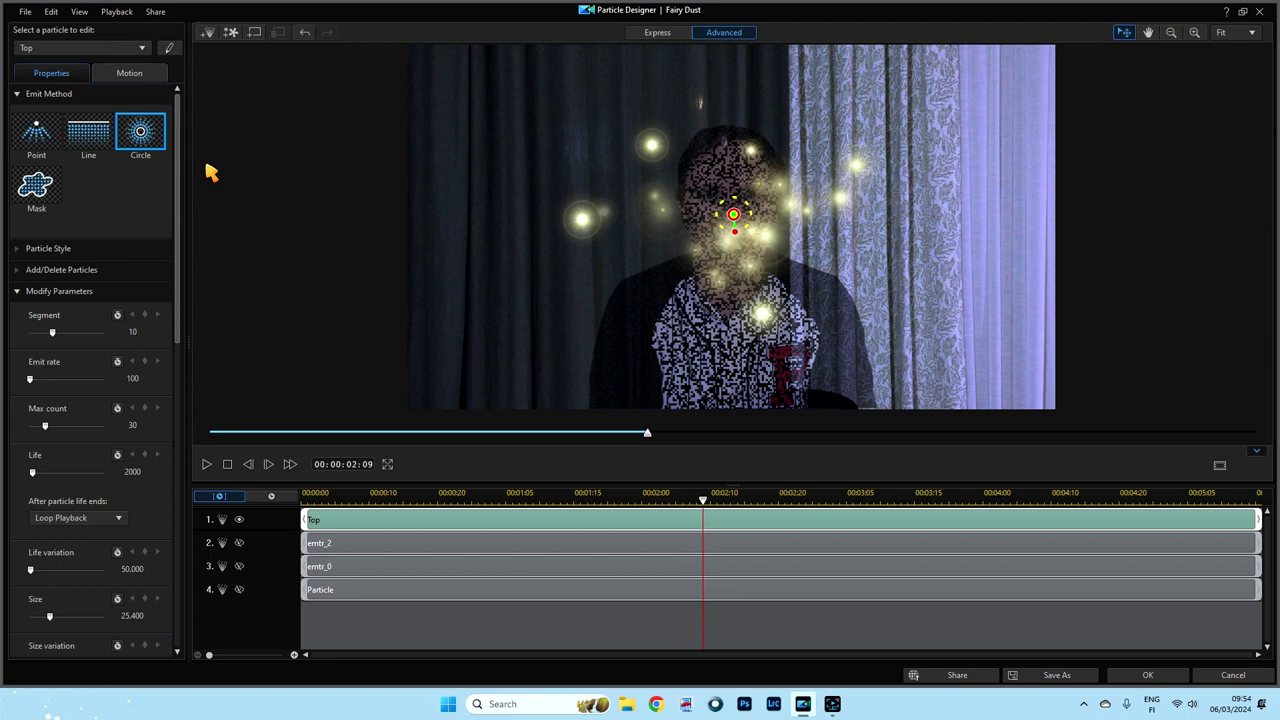
{"action": "left_click", "coordinate": [340, 543]}
{"action": "left_click", "coordinate": [239, 520]}
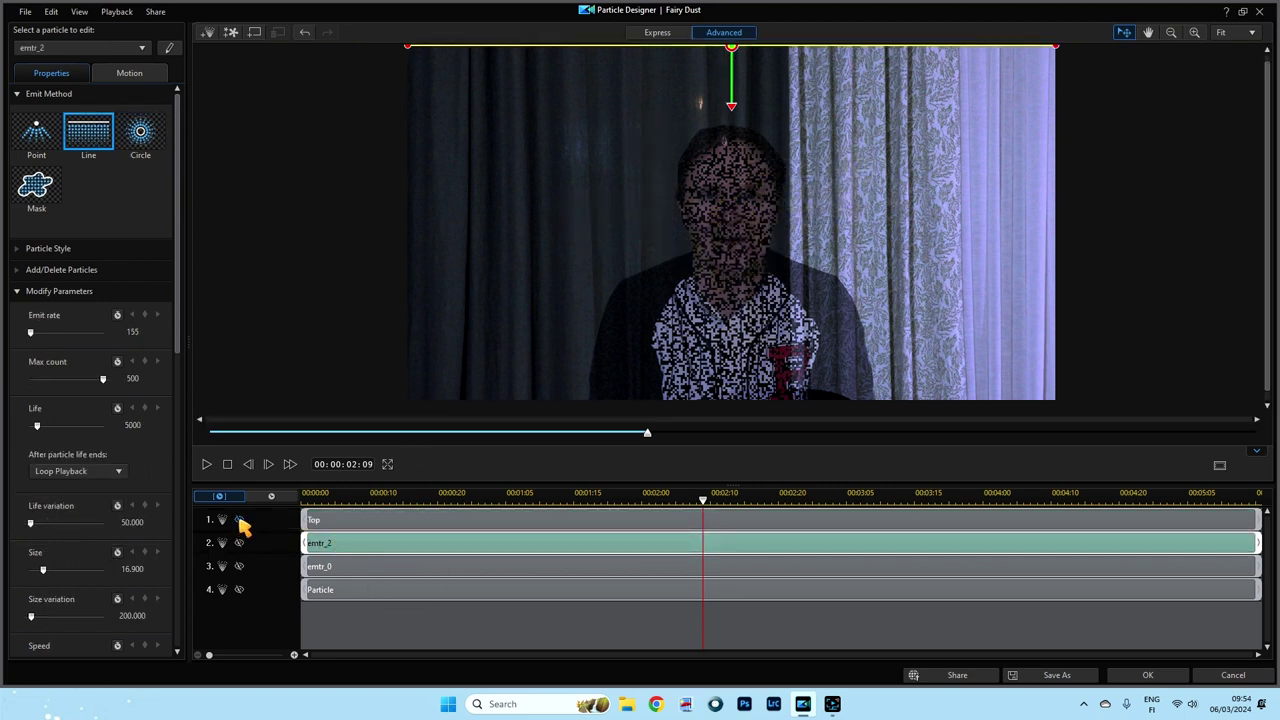
{"action": "left_click", "coordinate": [239, 542]}
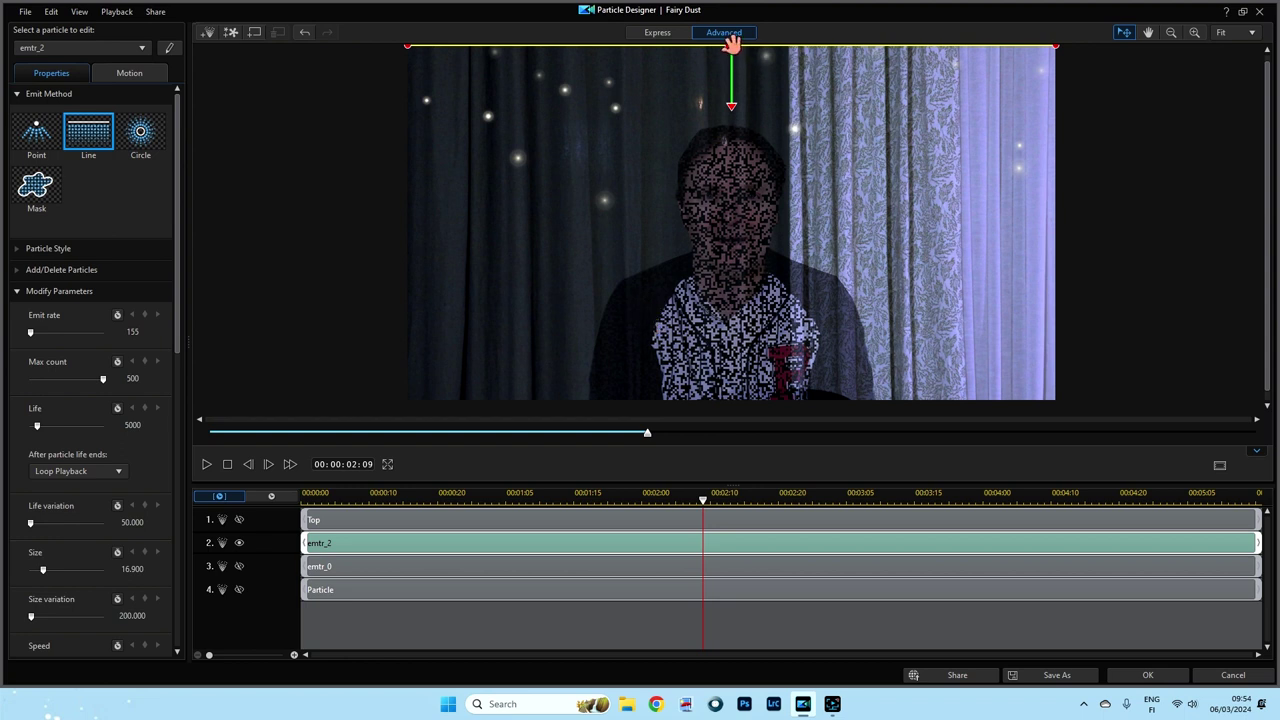
Step: Move the emtr_2 emitter down to the left side of the presenter's chest and rename the object Left
{"action": "mouse_move", "coordinate": [731, 40]}
{"action": "left_mouse_down"}
{"action": "mouse_move", "coordinate": [671, 297]}
{"action": "mouse_move", "coordinate": [651, 320]}
{"action": "left_mouse_up"}
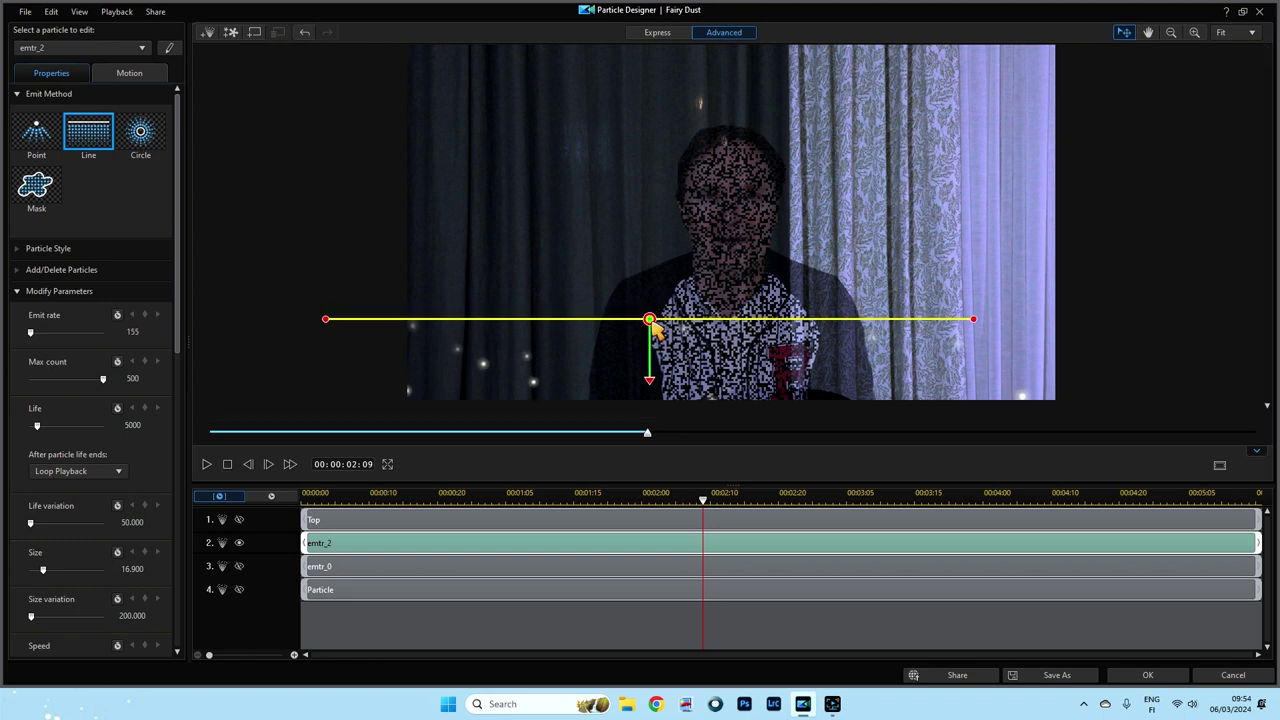
{"action": "left_click", "coordinate": [170, 49]}
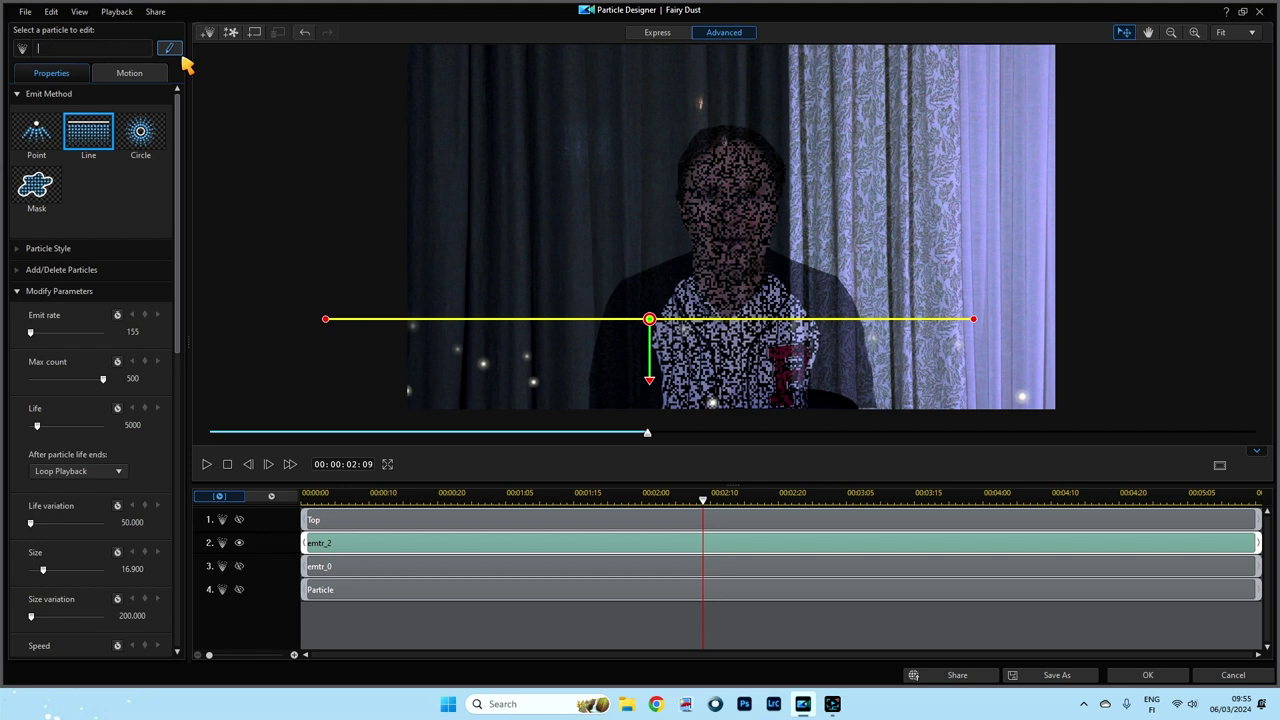
{"action": "key", "text": "Return"}
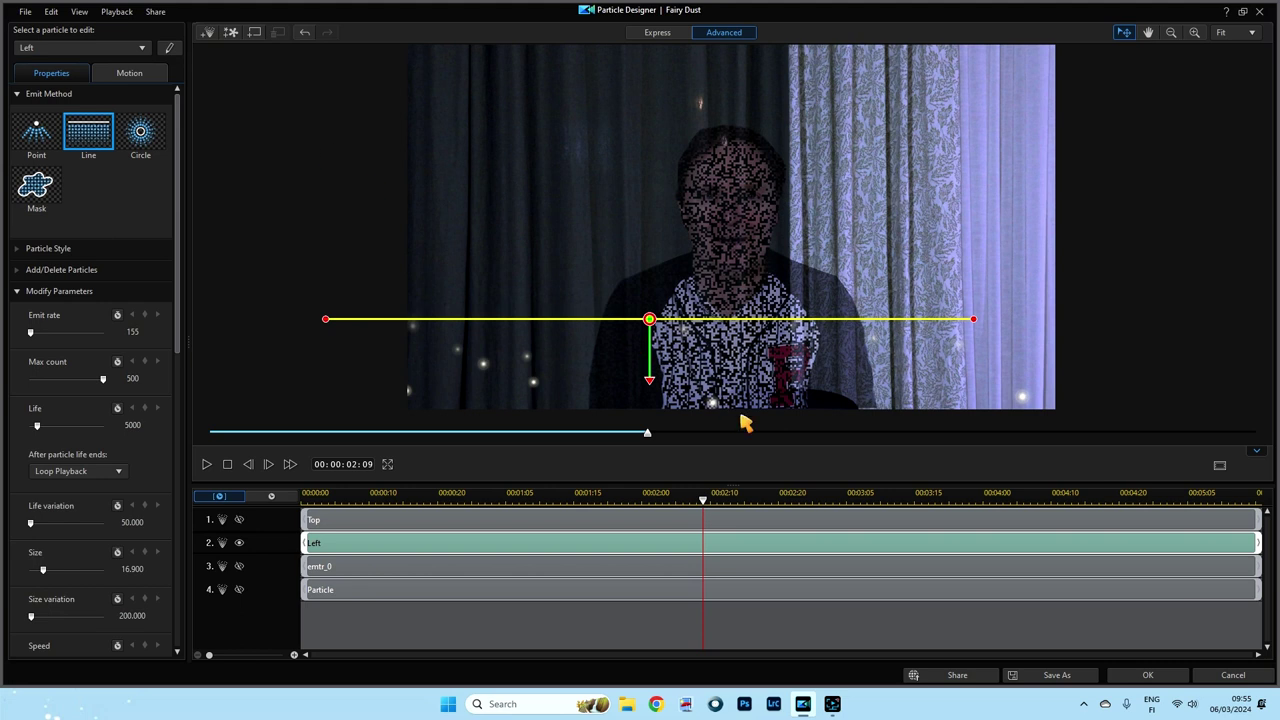
Step: Change the Left object's emit method to Point, aim it up and to the left, and reposition it on the presenter's lower chest
{"action": "left_click", "coordinate": [42, 137]}
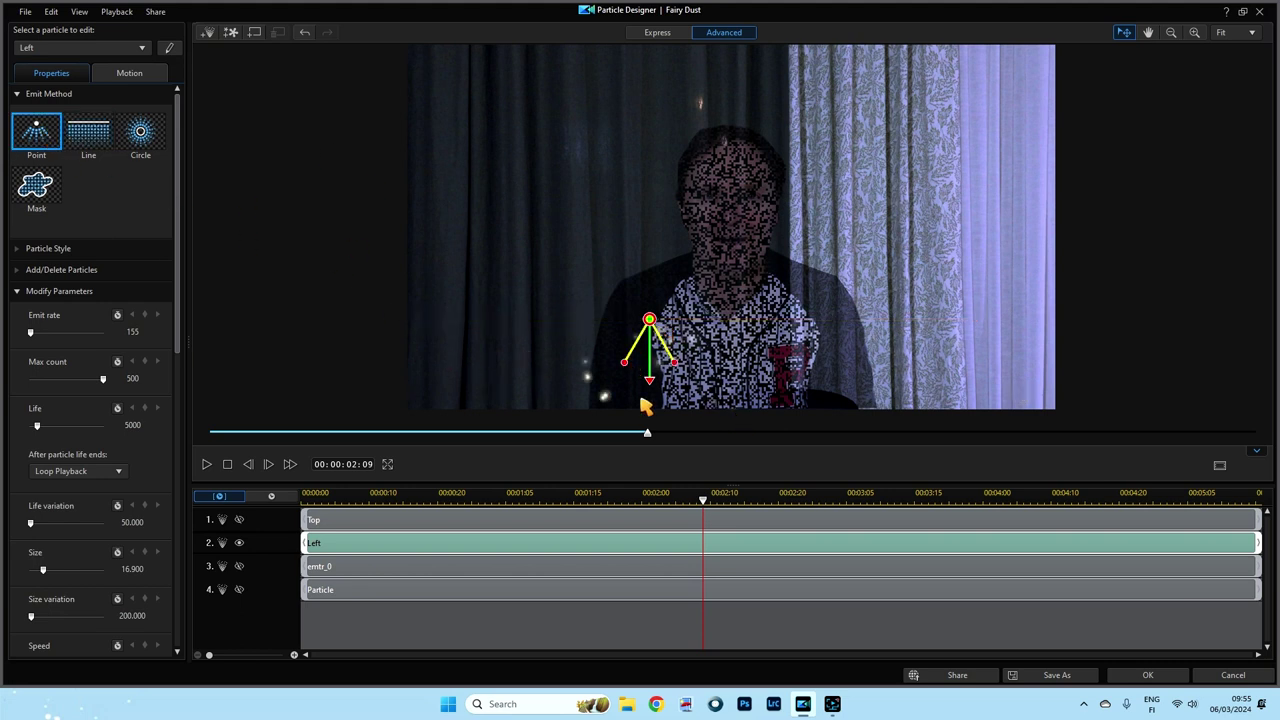
{"action": "left_click_drag", "start_coordinate": [650, 379], "coordinate": [615, 271]}
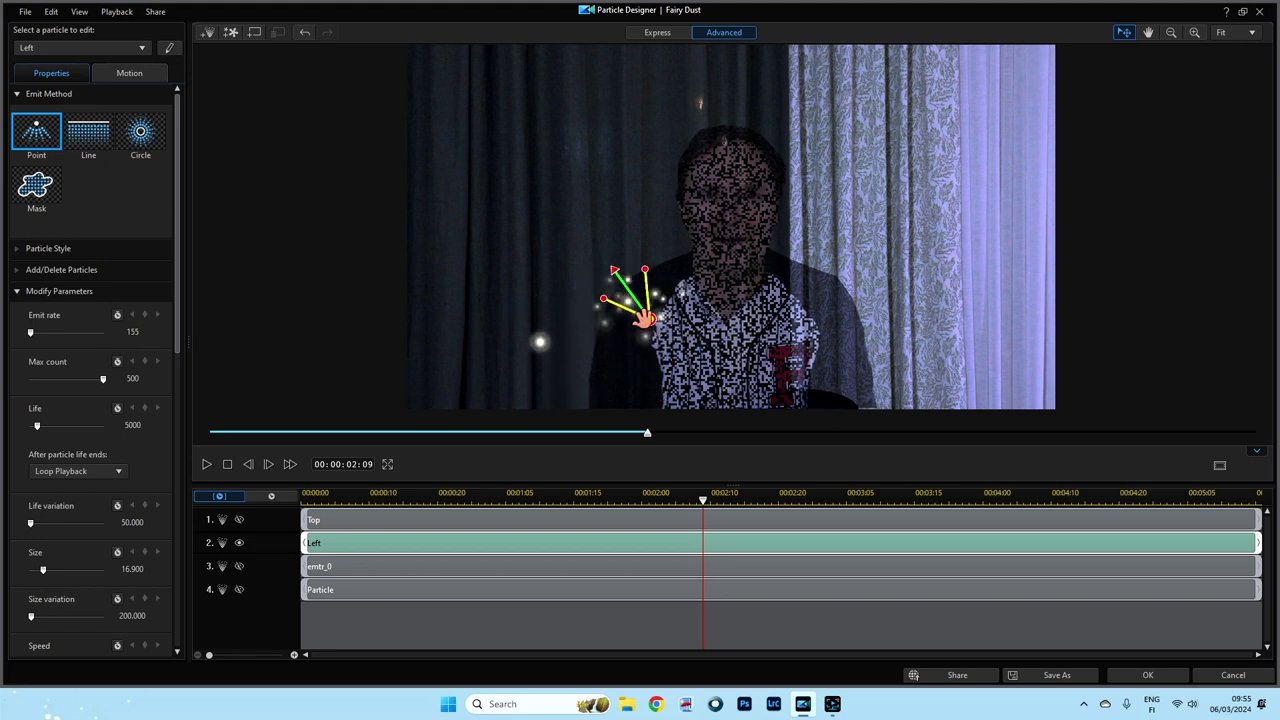
{"action": "left_click_drag", "start_coordinate": [648, 318], "coordinate": [683, 358]}
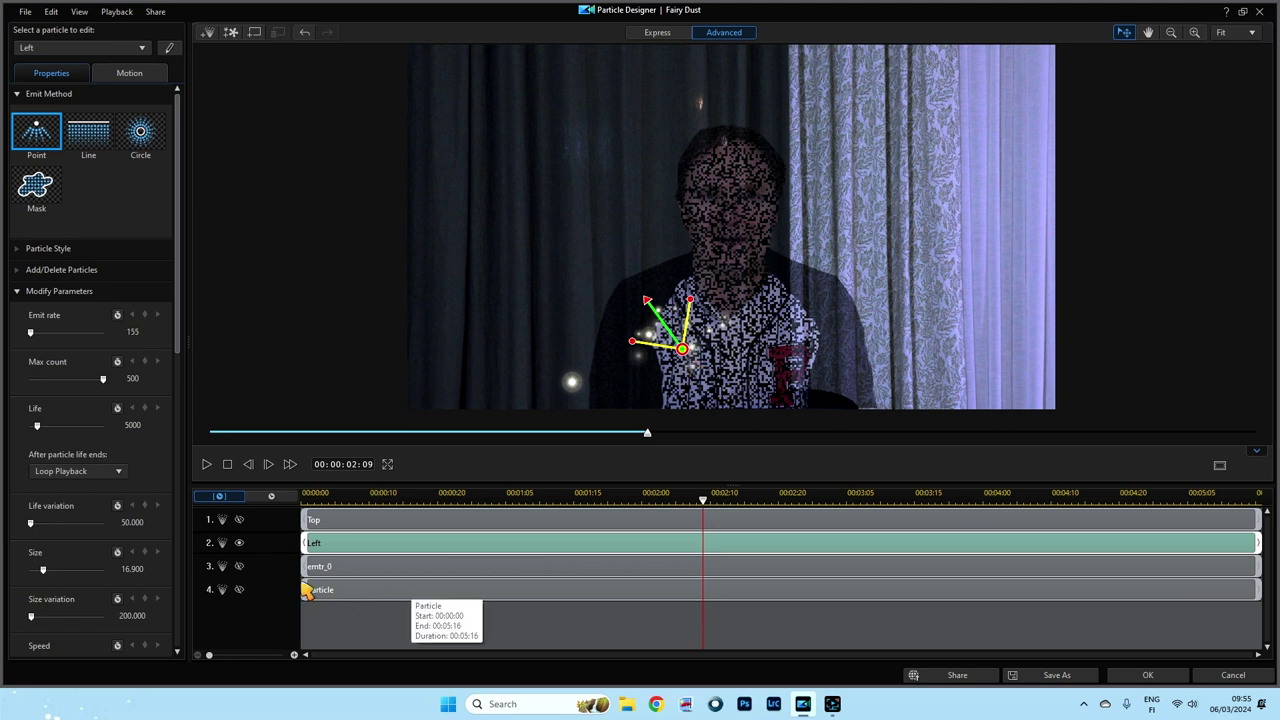
Step: Show the Top particles temporarily to compare them with Left, then hide Top again
{"action": "left_click", "coordinate": [240, 520]}
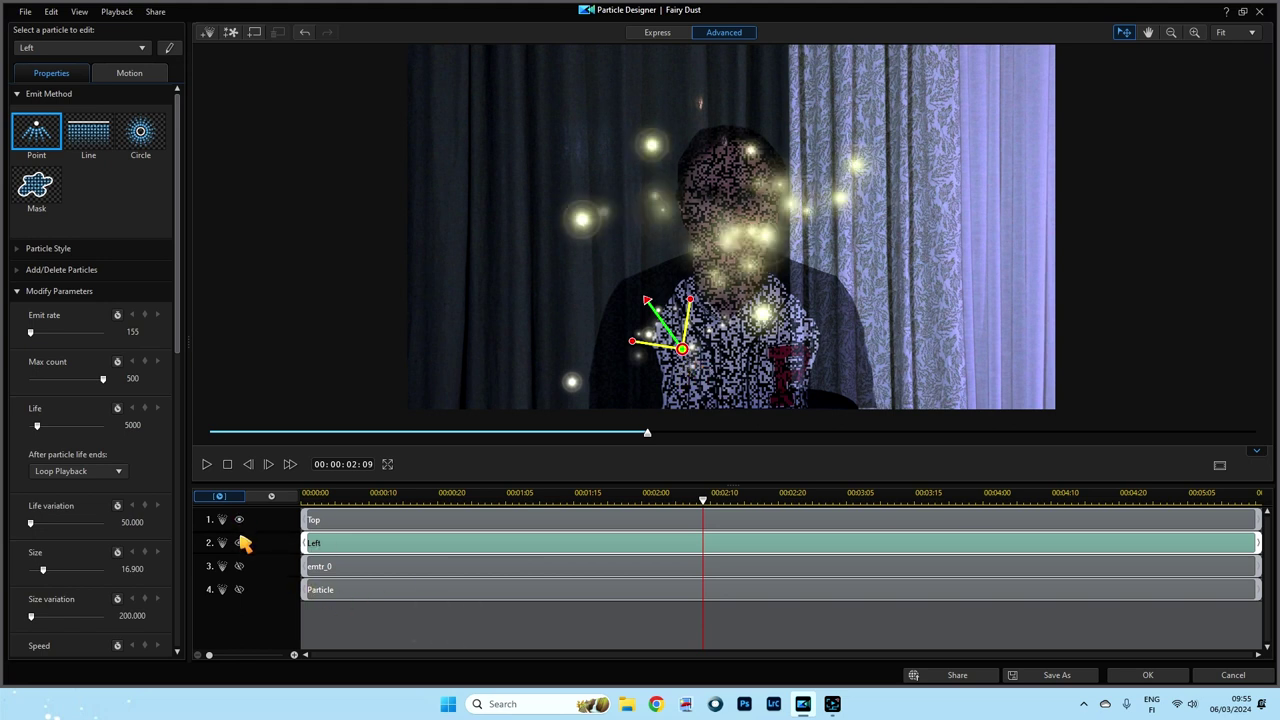
{"action": "left_click", "coordinate": [452, 532]}
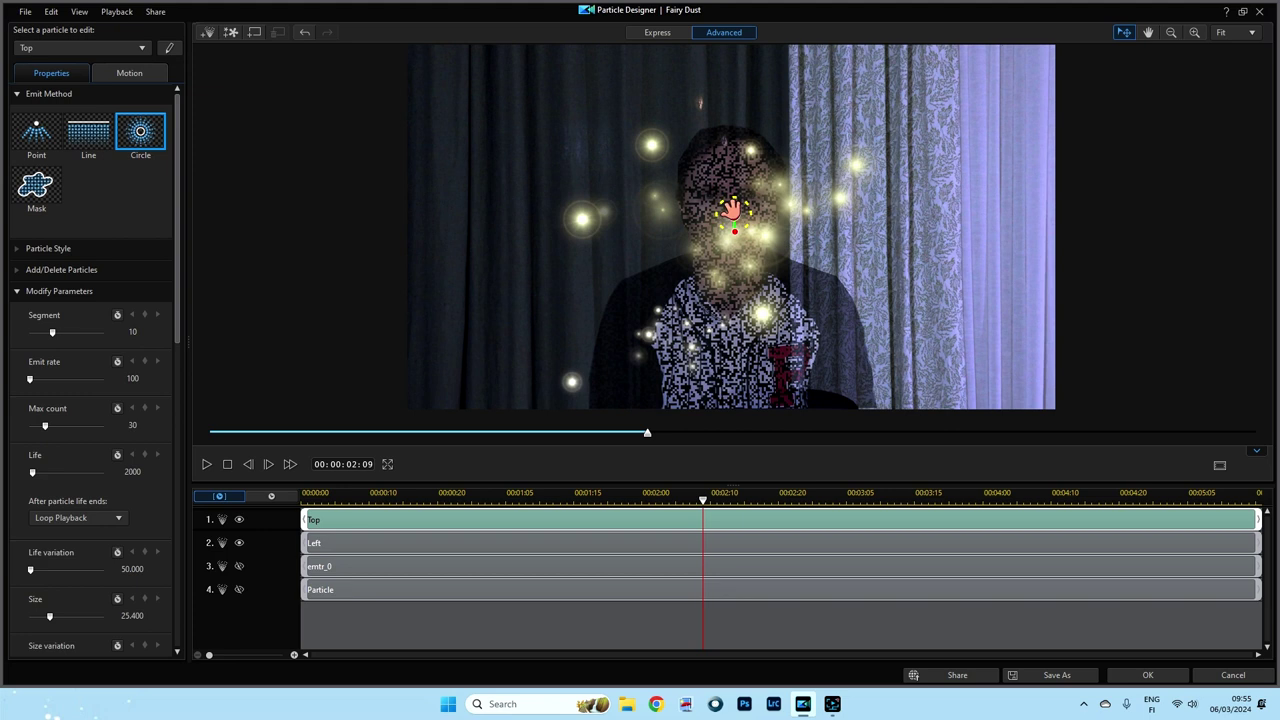
{"action": "left_click", "coordinate": [239, 520]}
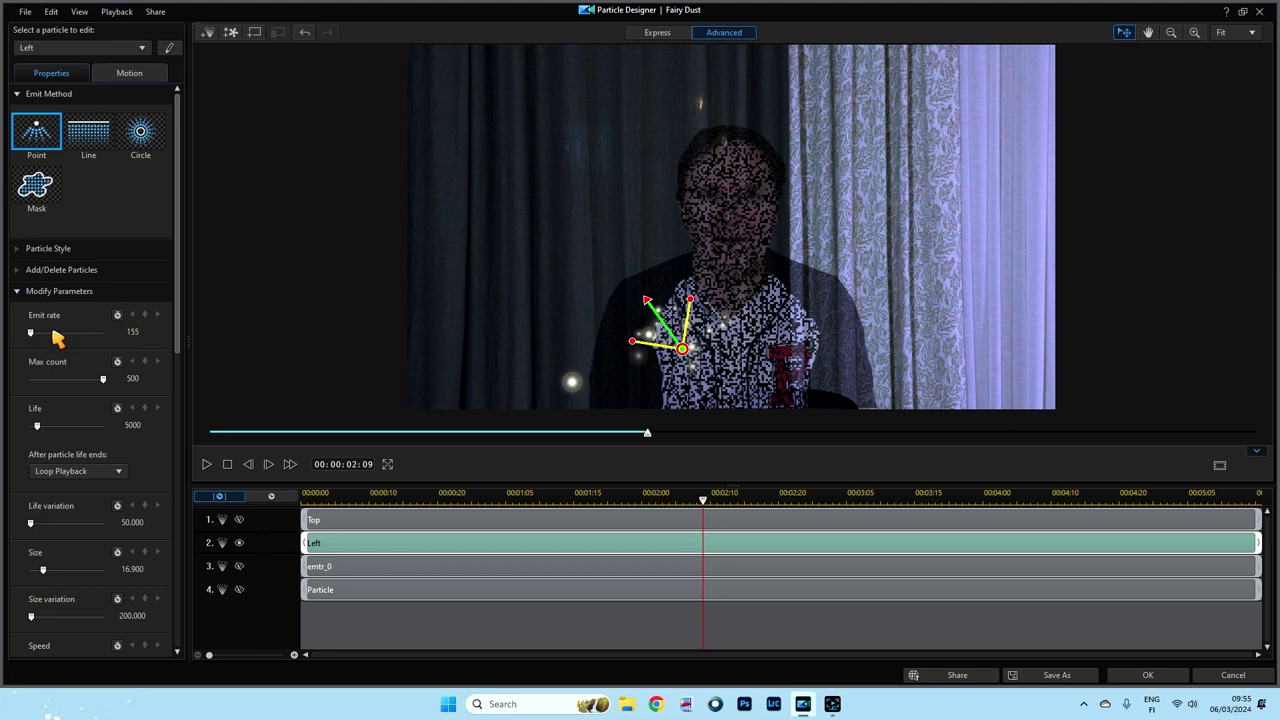
Step: Set the Left emitter's emit rate to 100, max count to 30 and life to 2000
{"action": "left_click", "coordinate": [132, 331]}
{"action": "type", "text": "100"}
{"action": "key", "text": "Return"}
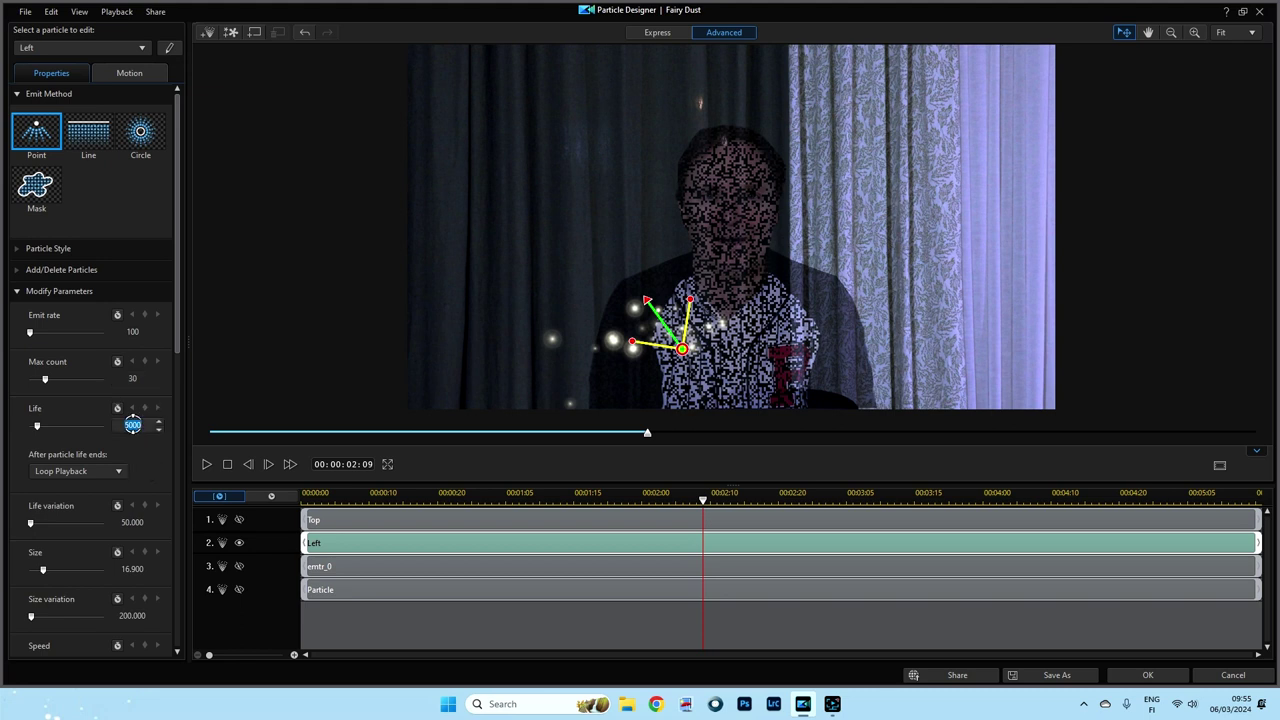
{"action": "key", "text": "Return"}
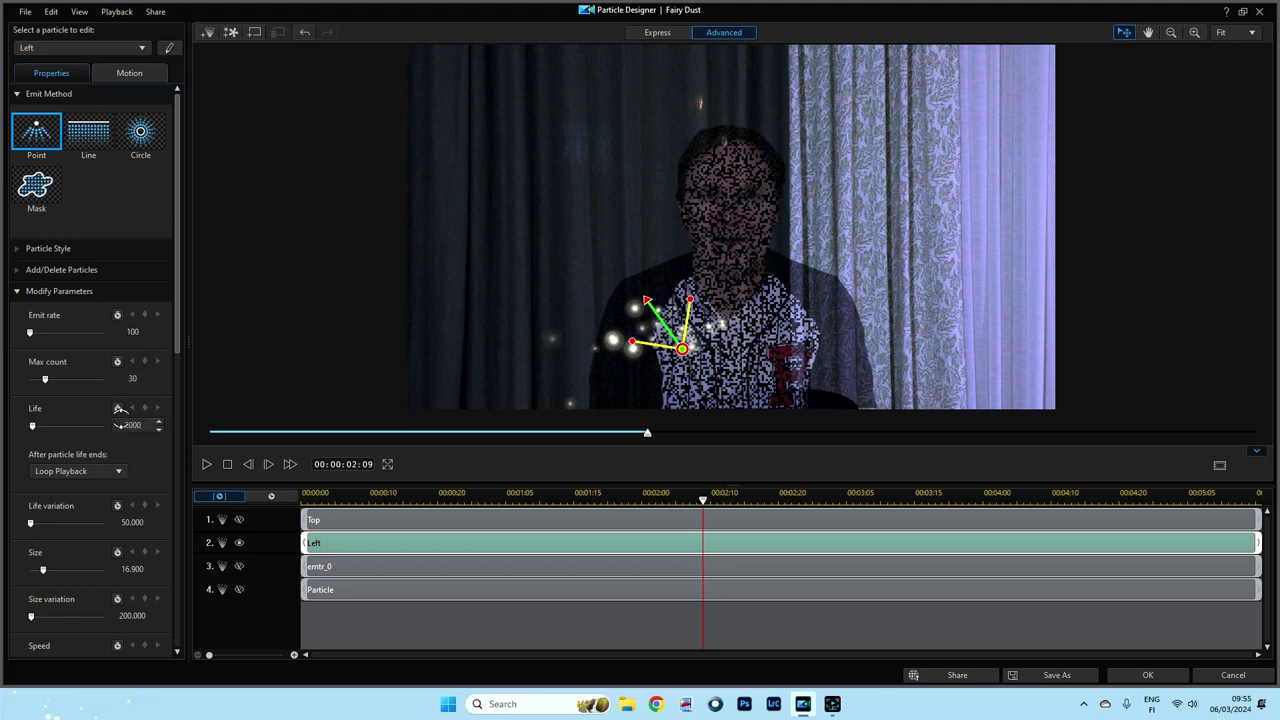
Step: Set the Left emitter's gravity to 0
{"action": "left_click_drag", "start_coordinate": [177, 351], "coordinate": [180, 618]}
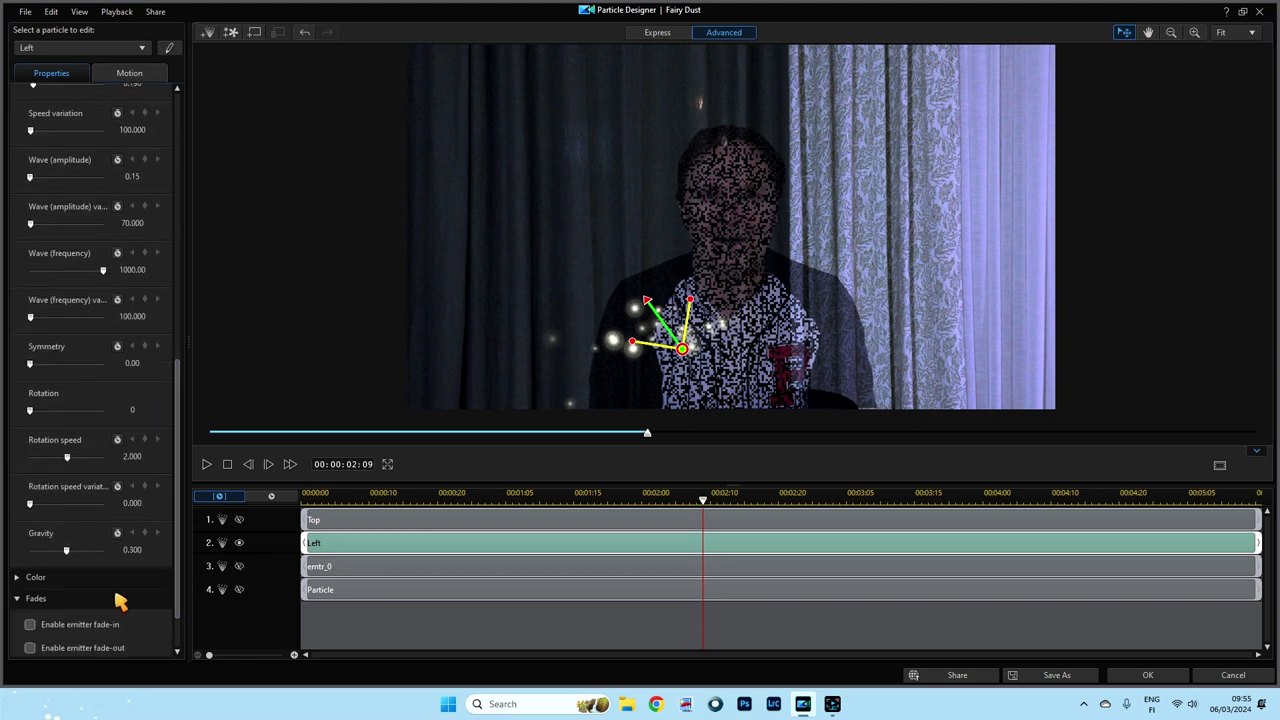
{"action": "left_click", "coordinate": [132, 549]}
{"action": "type", "text": "0"}
{"action": "key", "text": "Return"}
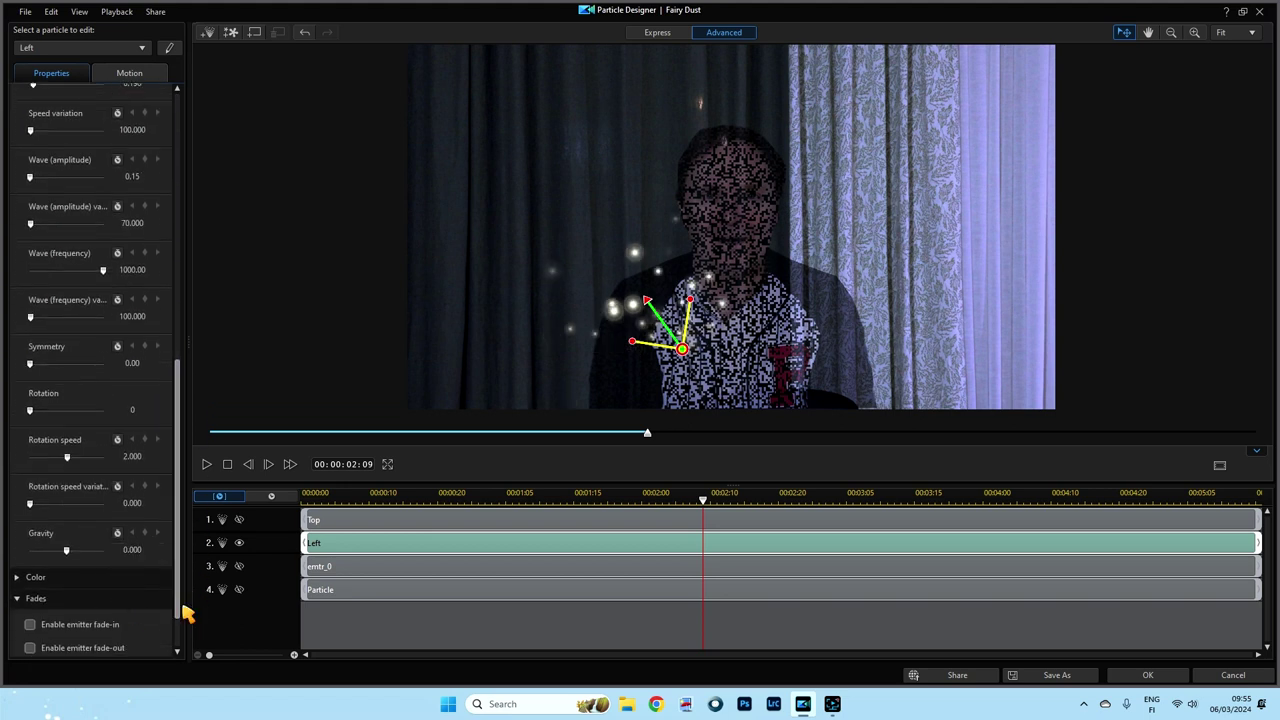
{"action": "left_click_drag", "start_coordinate": [178, 608], "coordinate": [189, 337]}
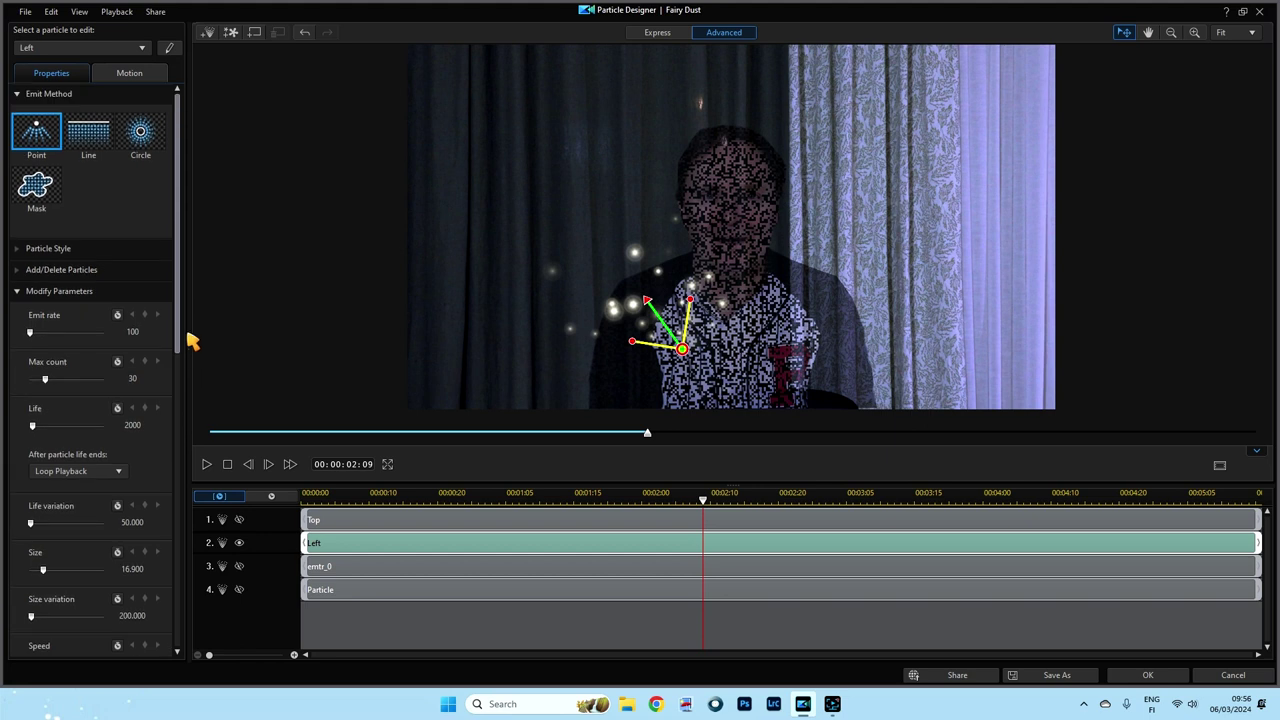
Step: Preview the Left particles from the start, then move the Left emitter slightly lower, just beside the chair
{"action": "left_click", "coordinate": [207, 466]}
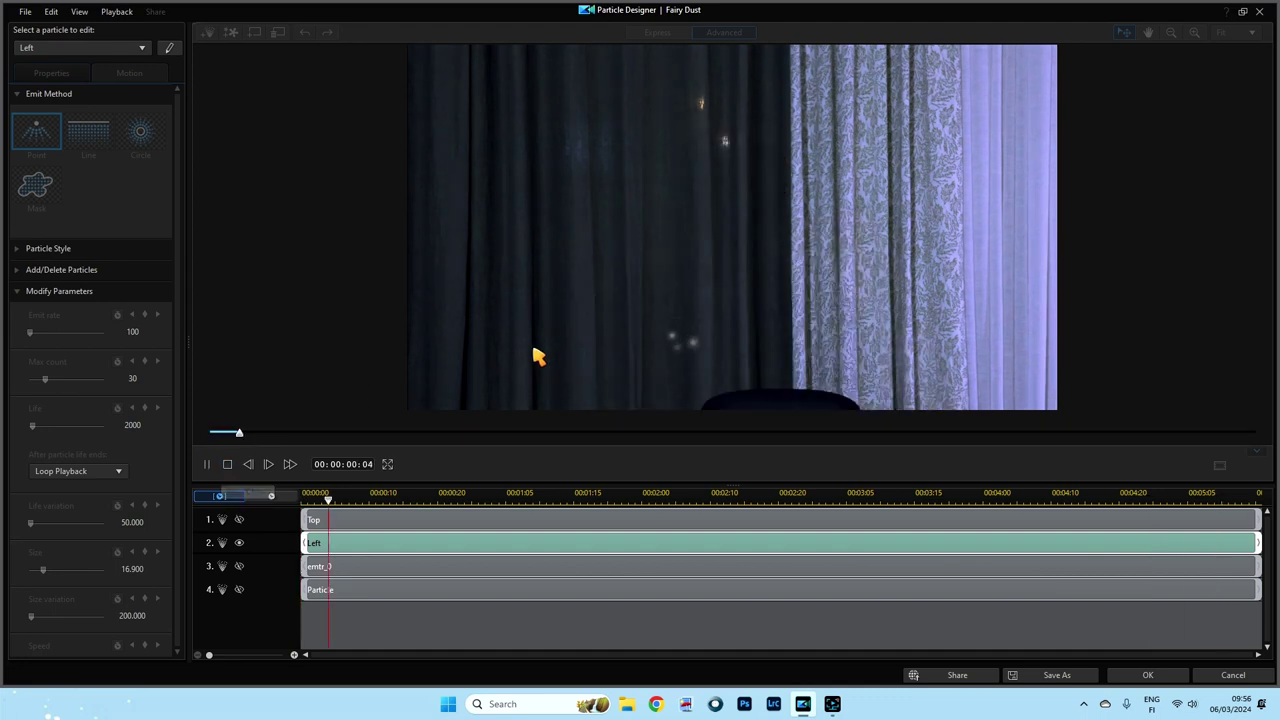
{"action": "left_click", "coordinate": [228, 465]}
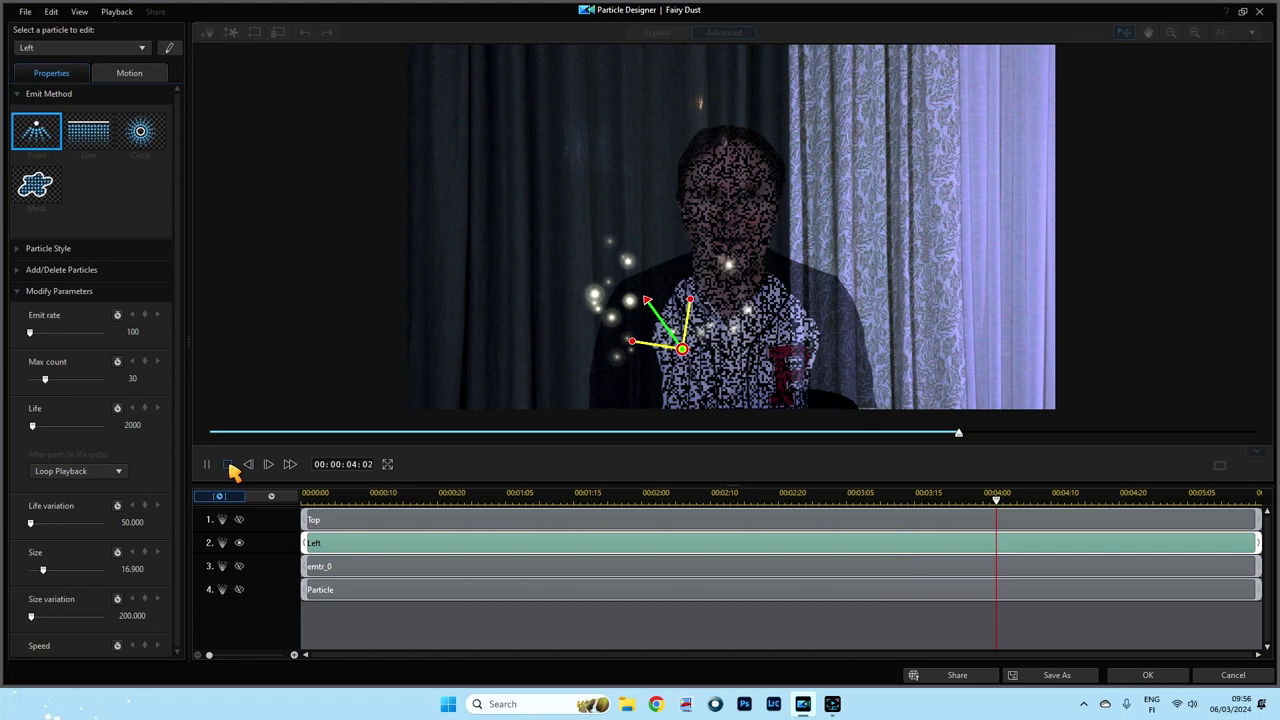
{"action": "left_click_drag", "start_coordinate": [631, 340], "coordinate": [687, 366]}
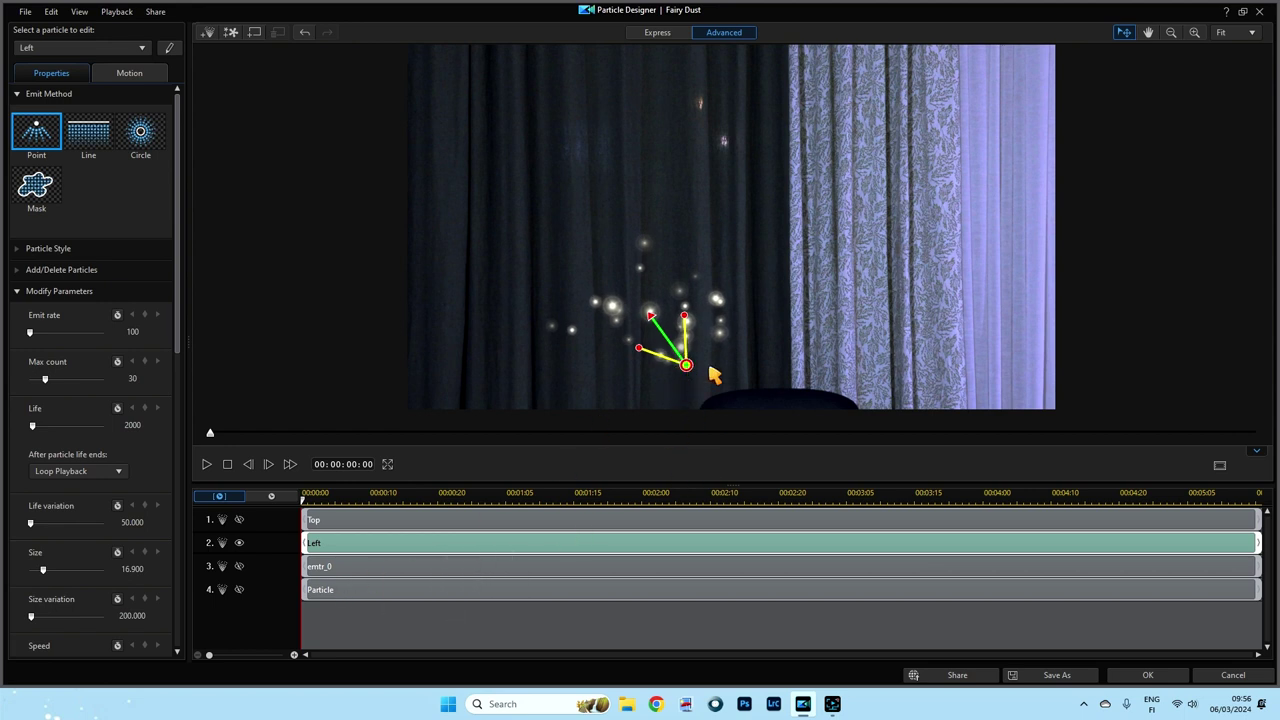
Step: Hide the Left object, show emtr_0 and rename it Right
{"action": "left_click", "coordinate": [238, 542]}
{"action": "left_click", "coordinate": [239, 566]}
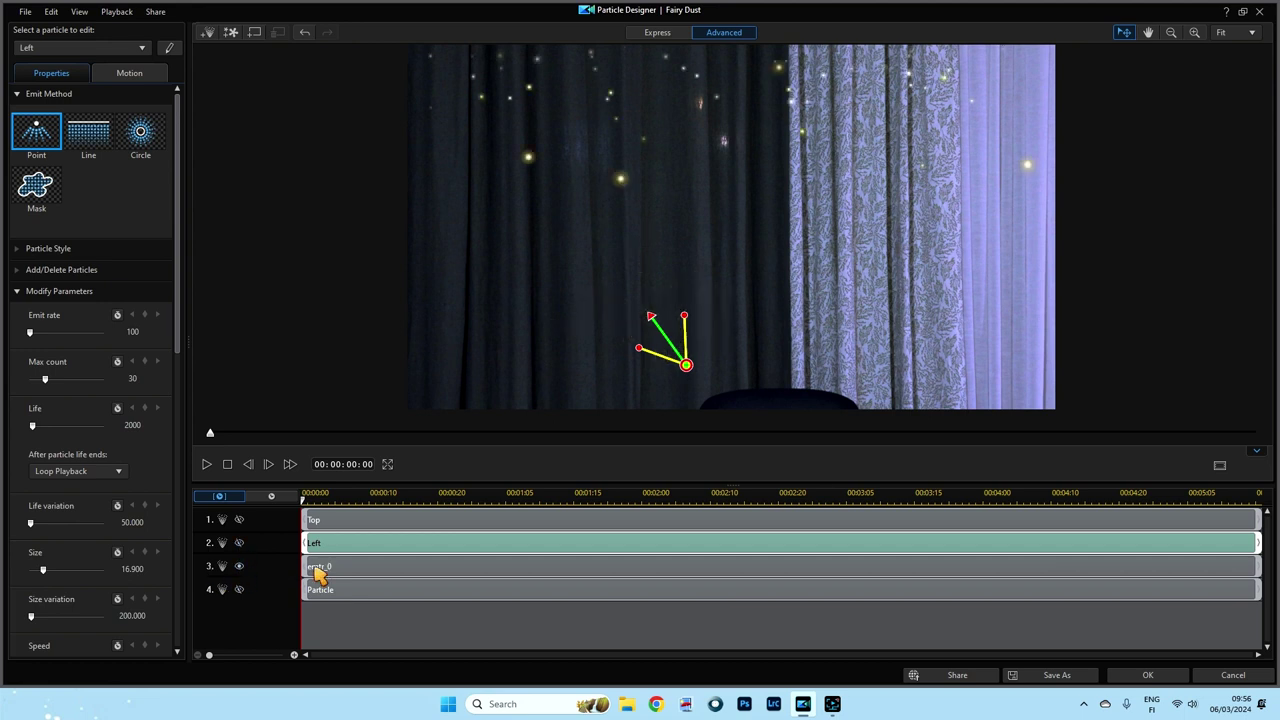
{"action": "left_click", "coordinate": [348, 568]}
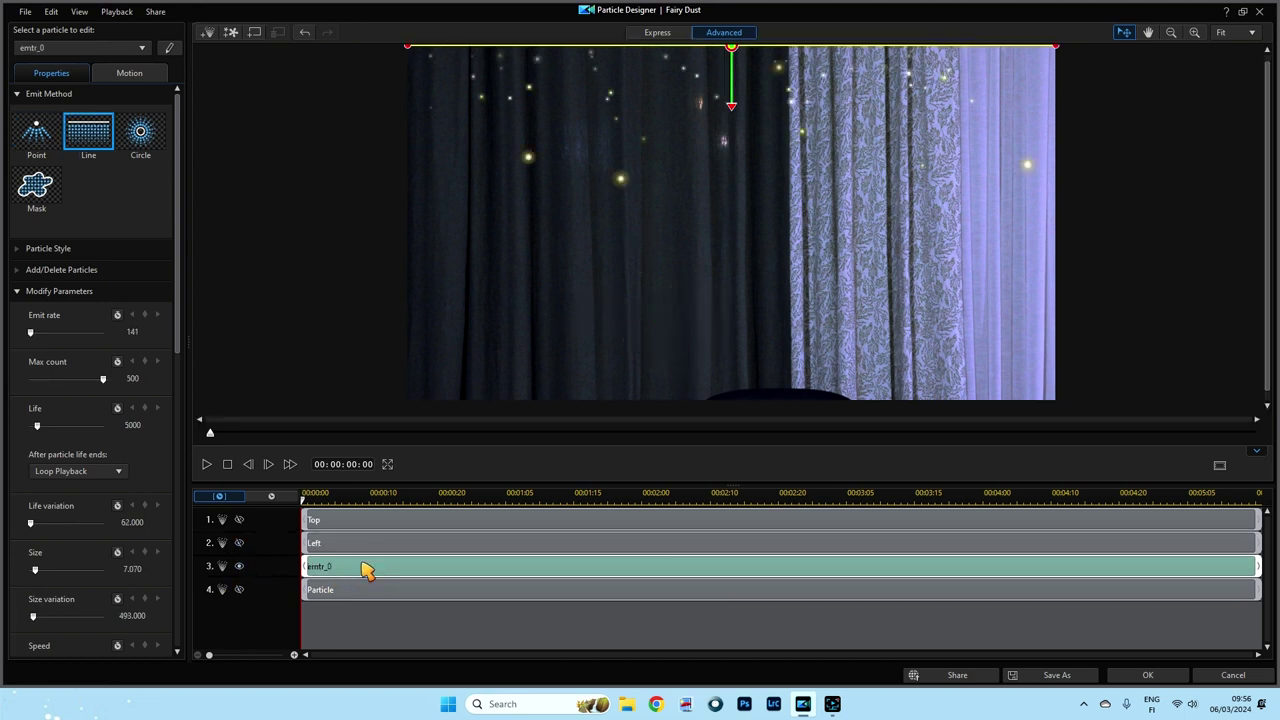
{"action": "left_click", "coordinate": [171, 51]}
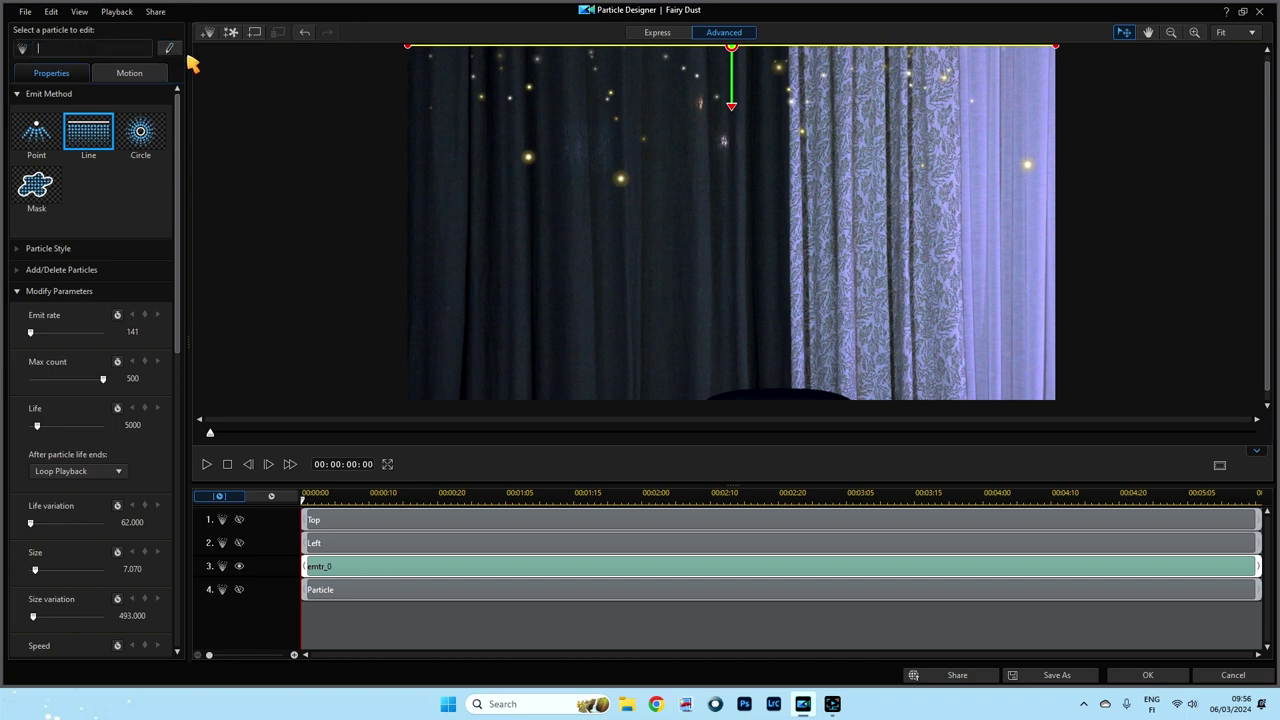
{"action": "type", "text": "Right"}
{"action": "key", "text": "Return"}
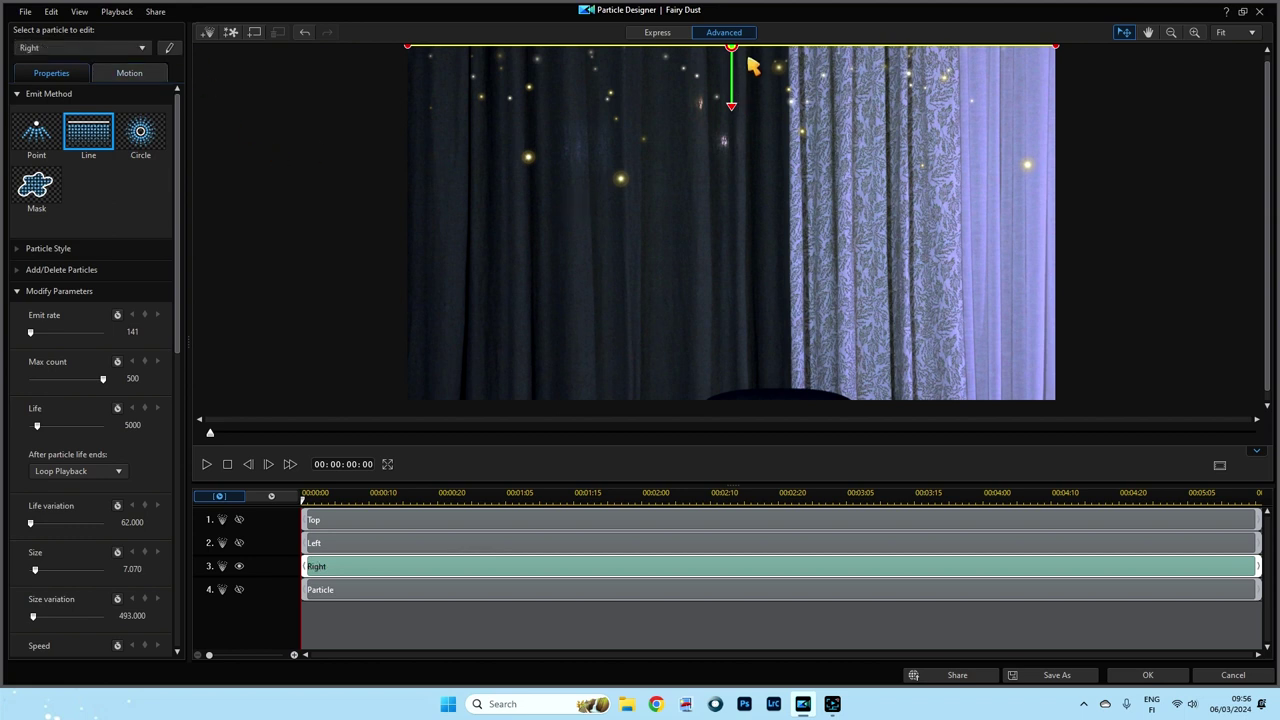
Step: Move the Right emitter down onto the patterned curtain, change its emit method to Point, and compare it with the Left settings
{"action": "left_click_drag", "start_coordinate": [731, 45], "coordinate": [836, 278]}
{"action": "left_click", "coordinate": [38, 133]}
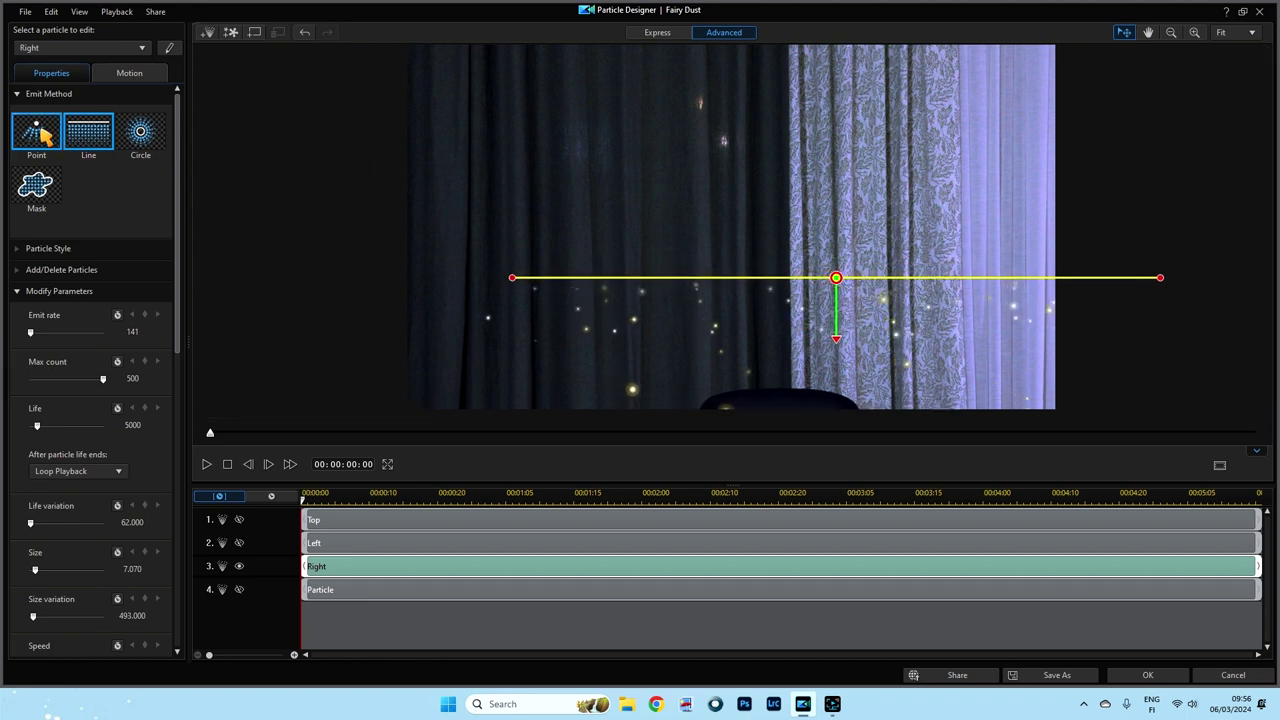
{"action": "left_click", "coordinate": [345, 549]}
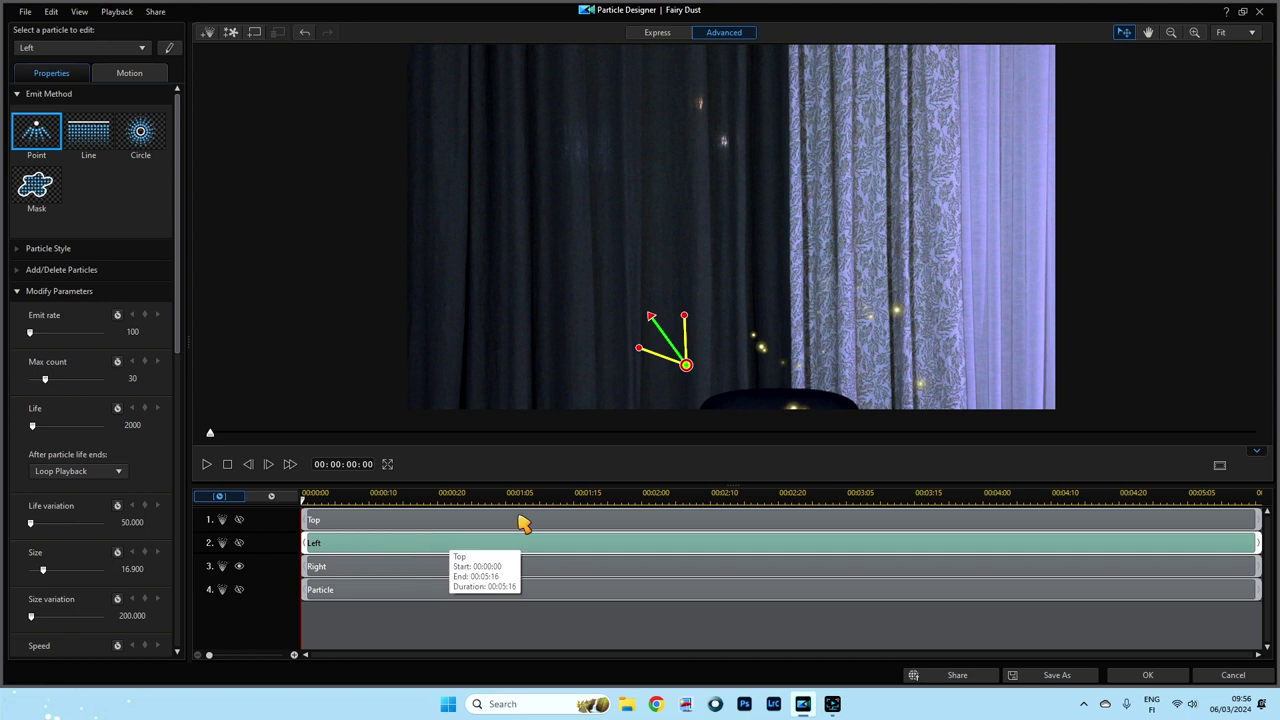
Step: Delete the third object, between Left and Particle, and duplicate the Left object as its replacement
{"action": "left_click", "coordinate": [350, 568]}
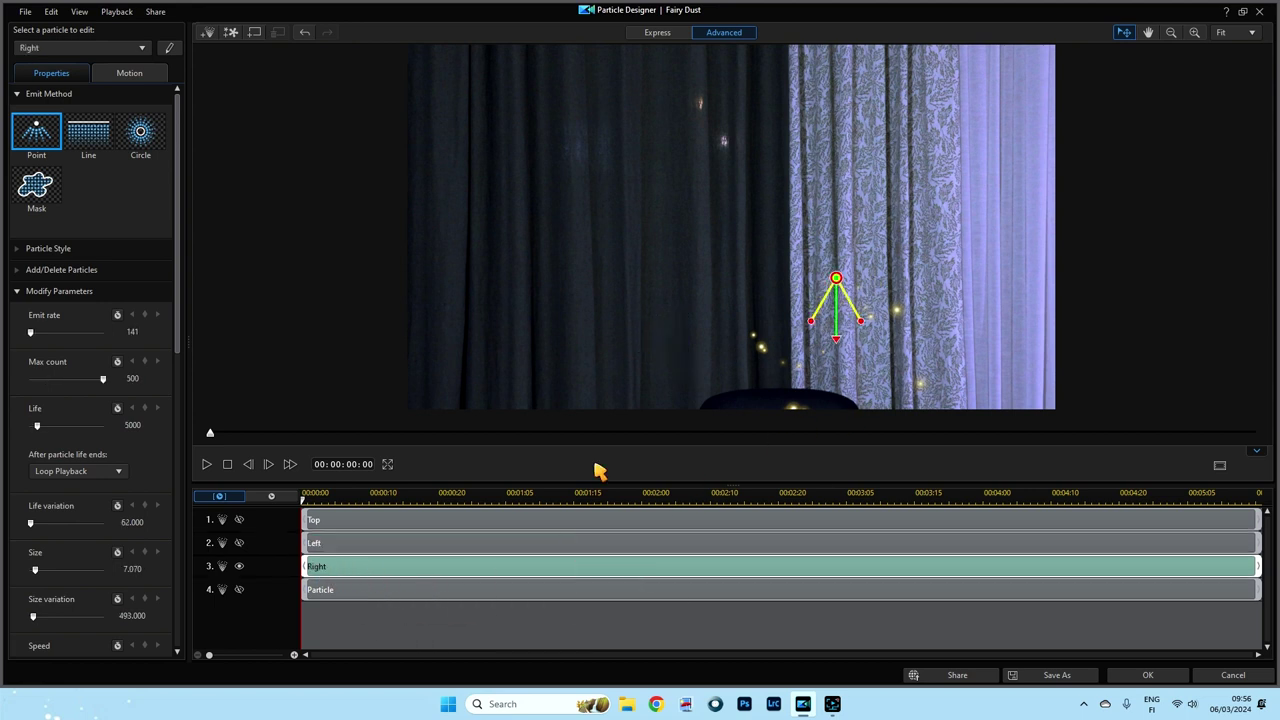
{"action": "right_click", "coordinate": [338, 570]}
{"action": "left_click", "coordinate": [396, 597]}
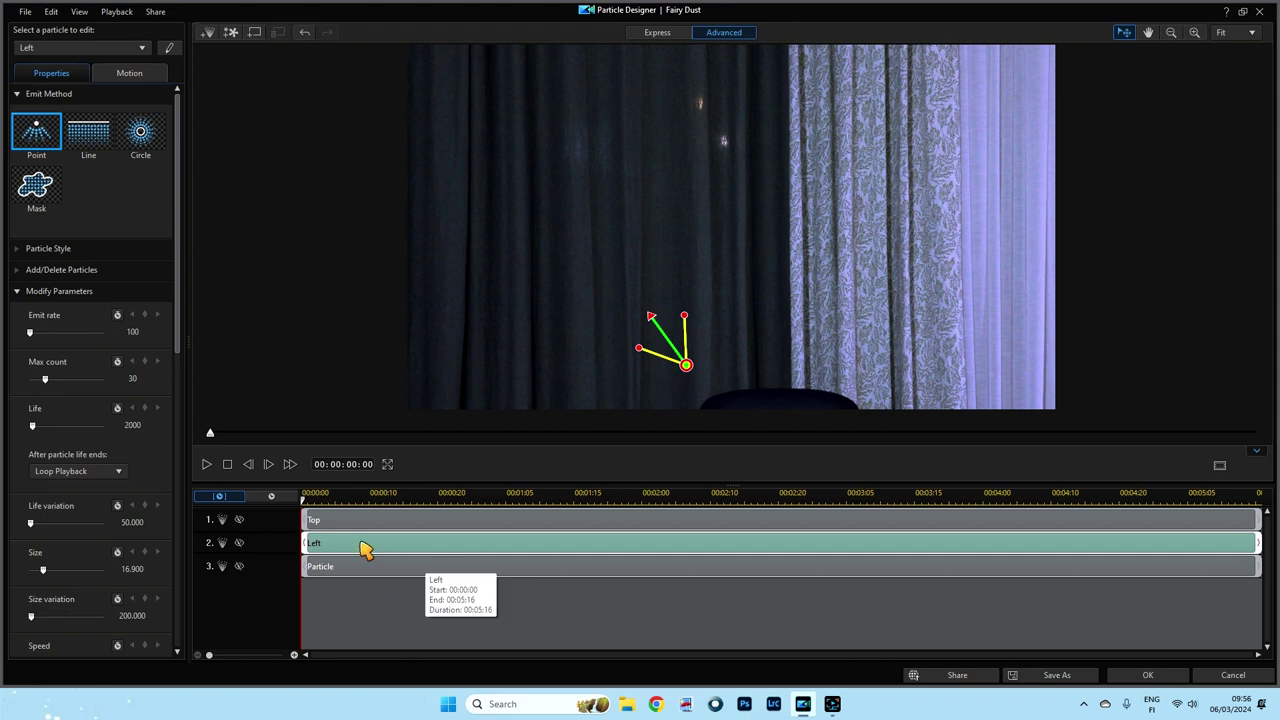
{"action": "key", "text": "ctrl+c"}
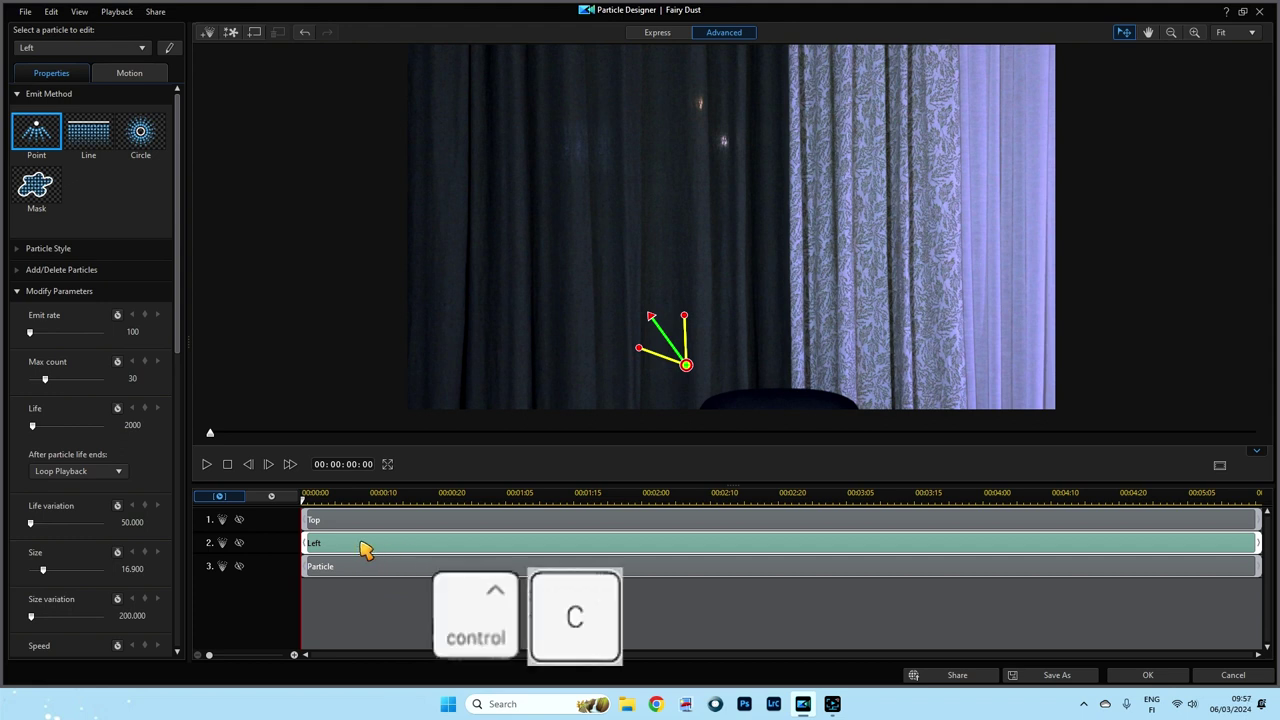
{"action": "key", "text": "ctrl+v"}
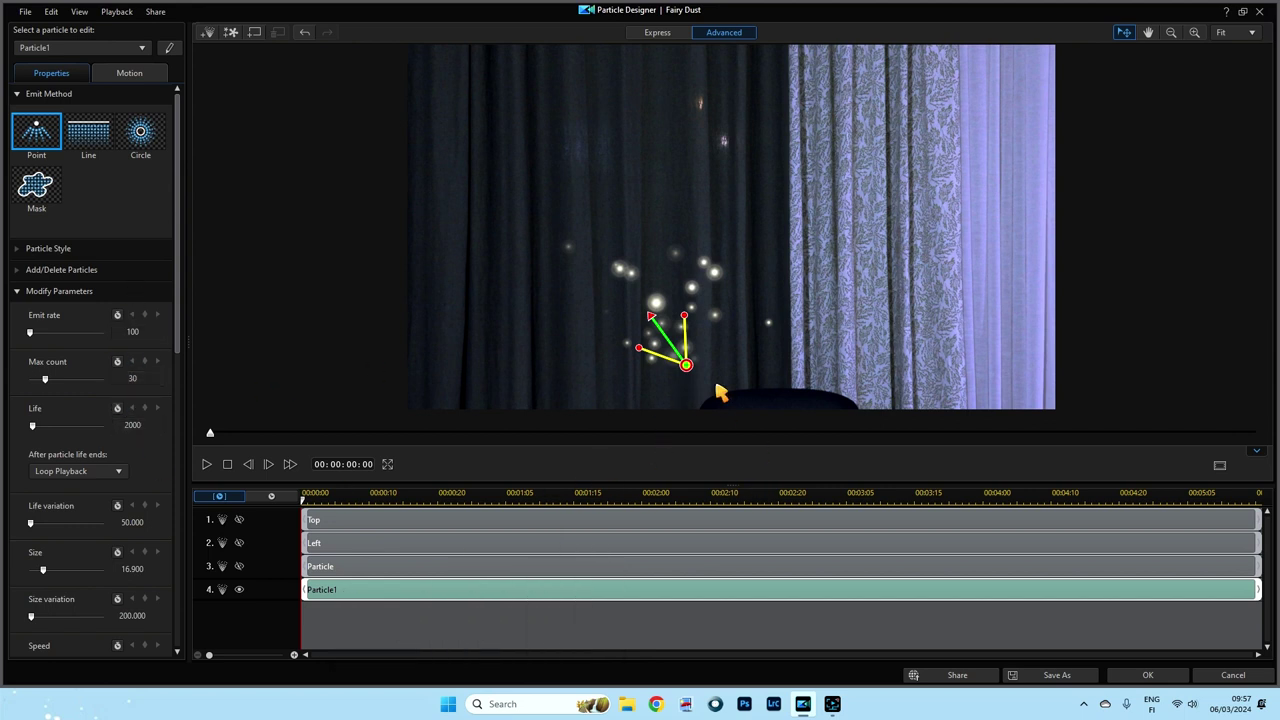
Step: Move the duplicated emitter onto the patterned curtain above the chair's right side and aim it up and to the right
{"action": "left_click_drag", "start_coordinate": [686, 360], "coordinate": [840, 355]}
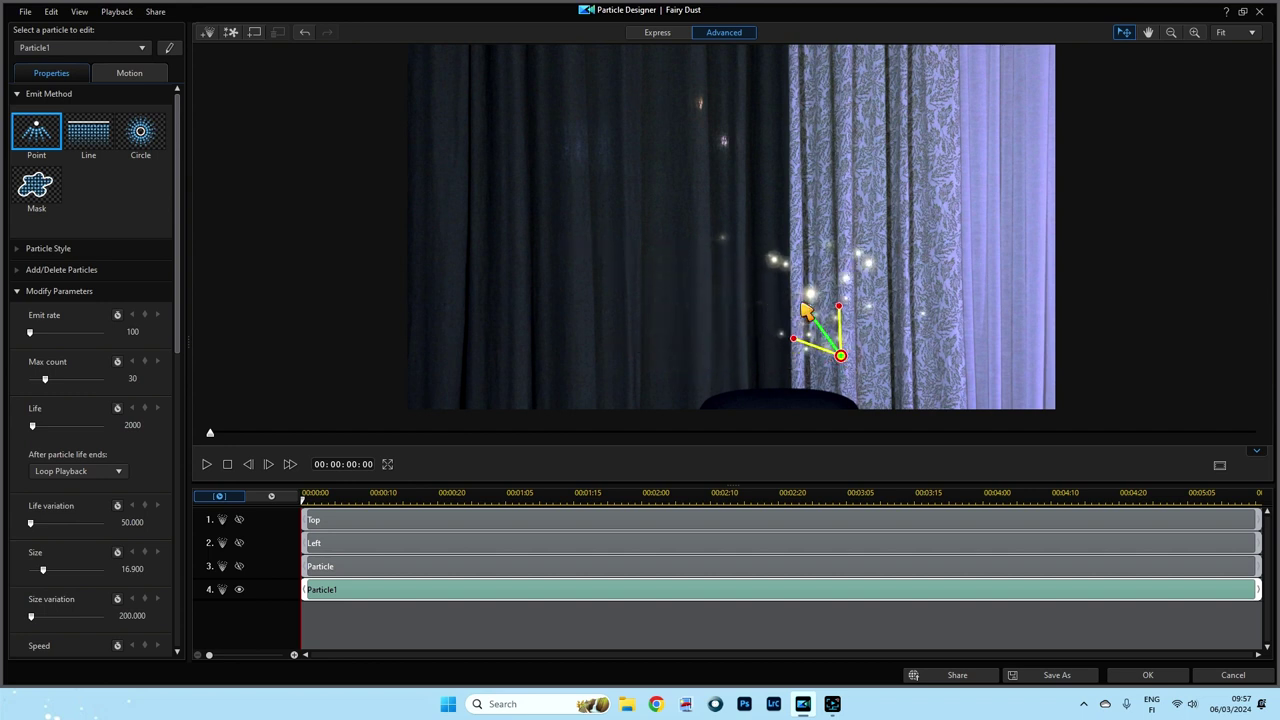
{"action": "mouse_move", "coordinate": [805, 305]}
{"action": "left_mouse_down"}
{"action": "mouse_move", "coordinate": [858, 302]}
{"action": "mouse_move", "coordinate": [864, 314]}
{"action": "left_mouse_up"}
{"action": "left_click_drag", "start_coordinate": [845, 362], "coordinate": [841, 352]}
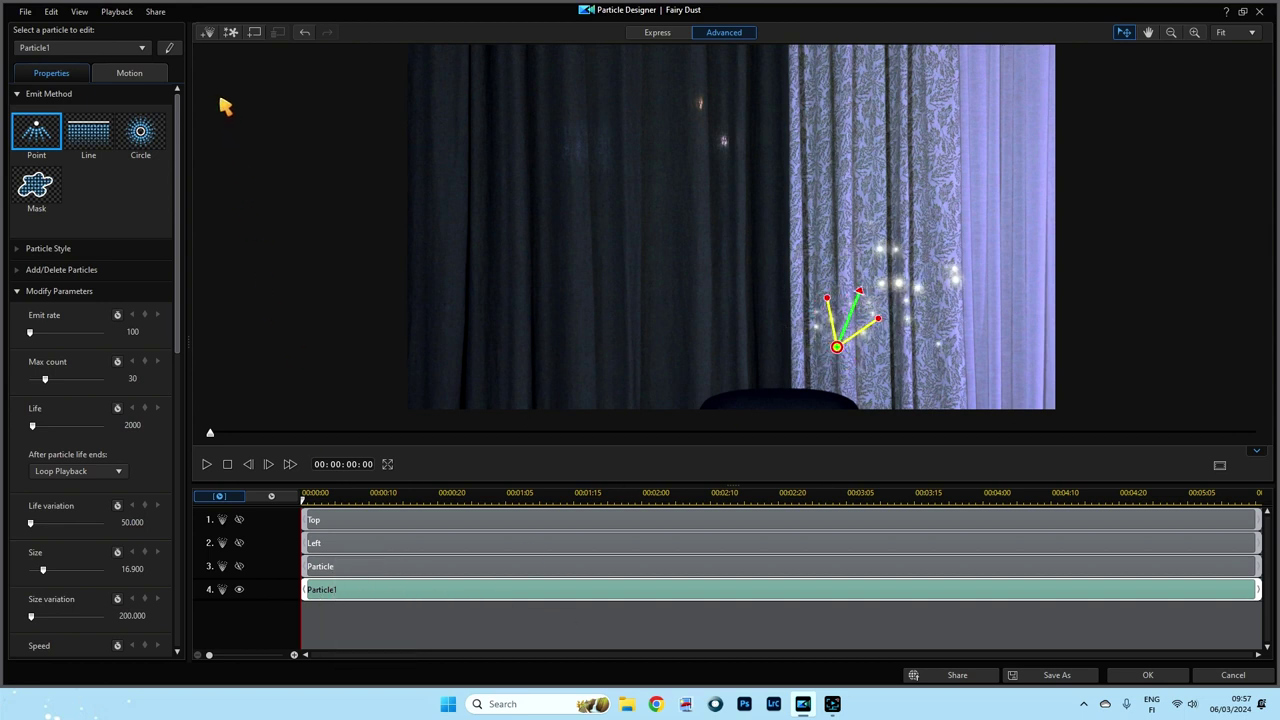
Step: Rename the duplicated object Right and make the Left object visible again
{"action": "left_click", "coordinate": [170, 49]}
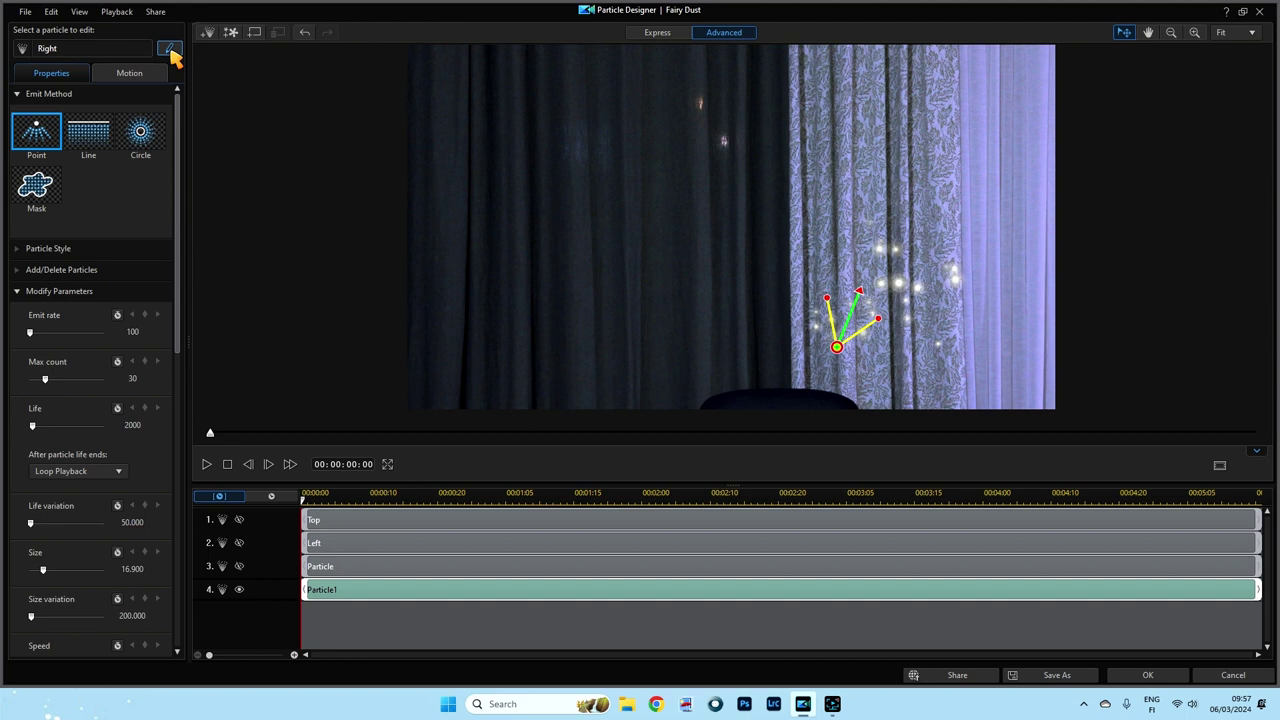
{"action": "left_click", "coordinate": [170, 50]}
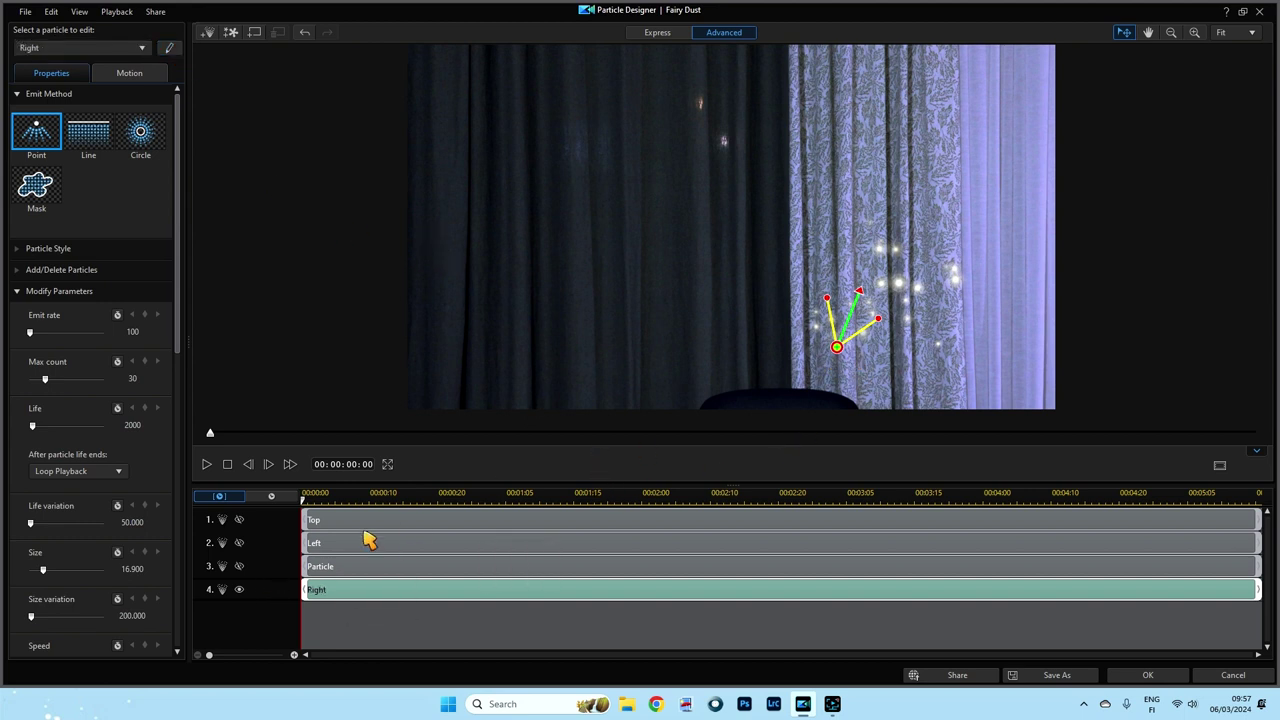
{"action": "left_click", "coordinate": [239, 543]}
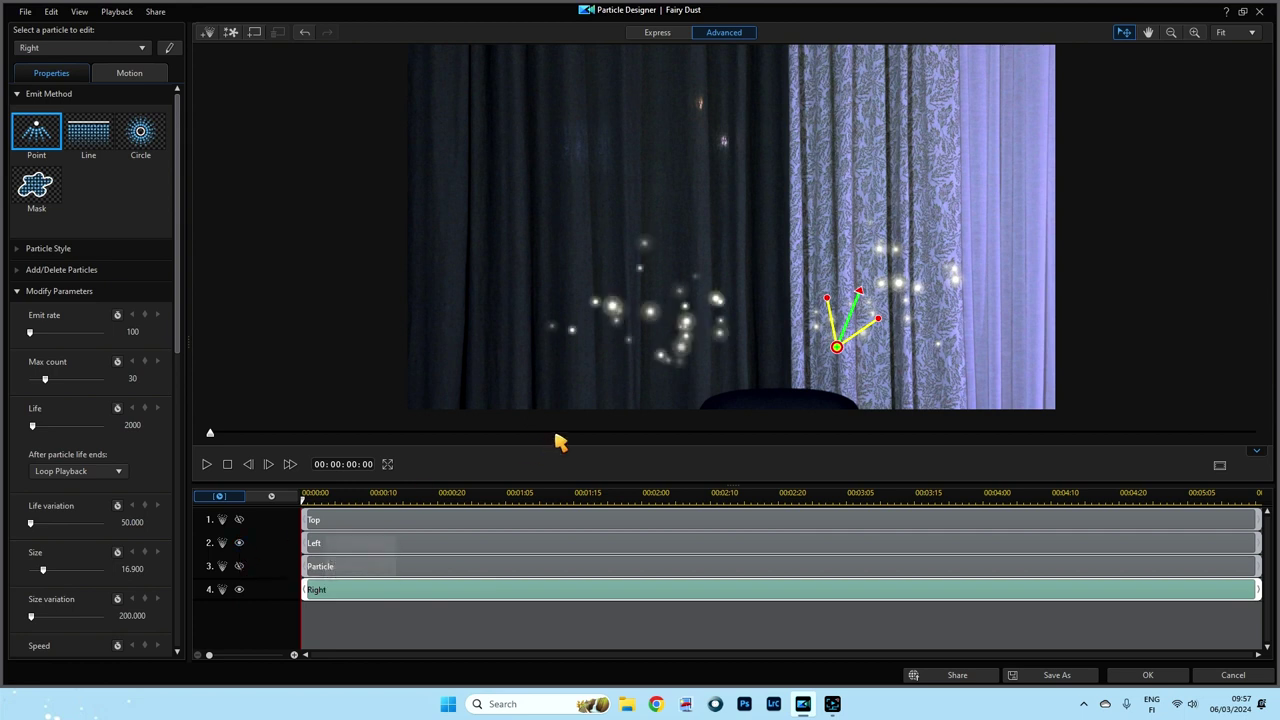
Step: Move the Right emitter slightly down and left on the patterned curtain, closer to the chair, after comparing it with the Left emitter
{"action": "left_click", "coordinate": [455, 548]}
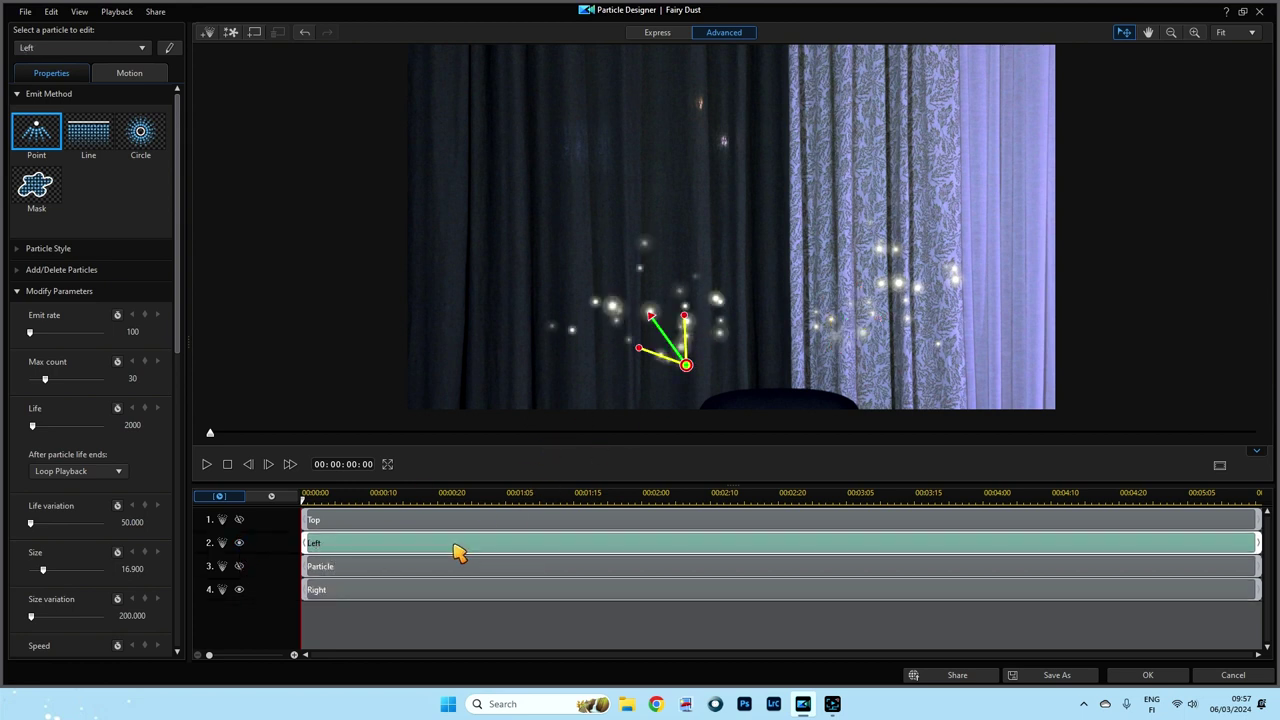
{"action": "left_click", "coordinate": [468, 591]}
{"action": "left_click_drag", "start_coordinate": [836, 348], "coordinate": [815, 360]}
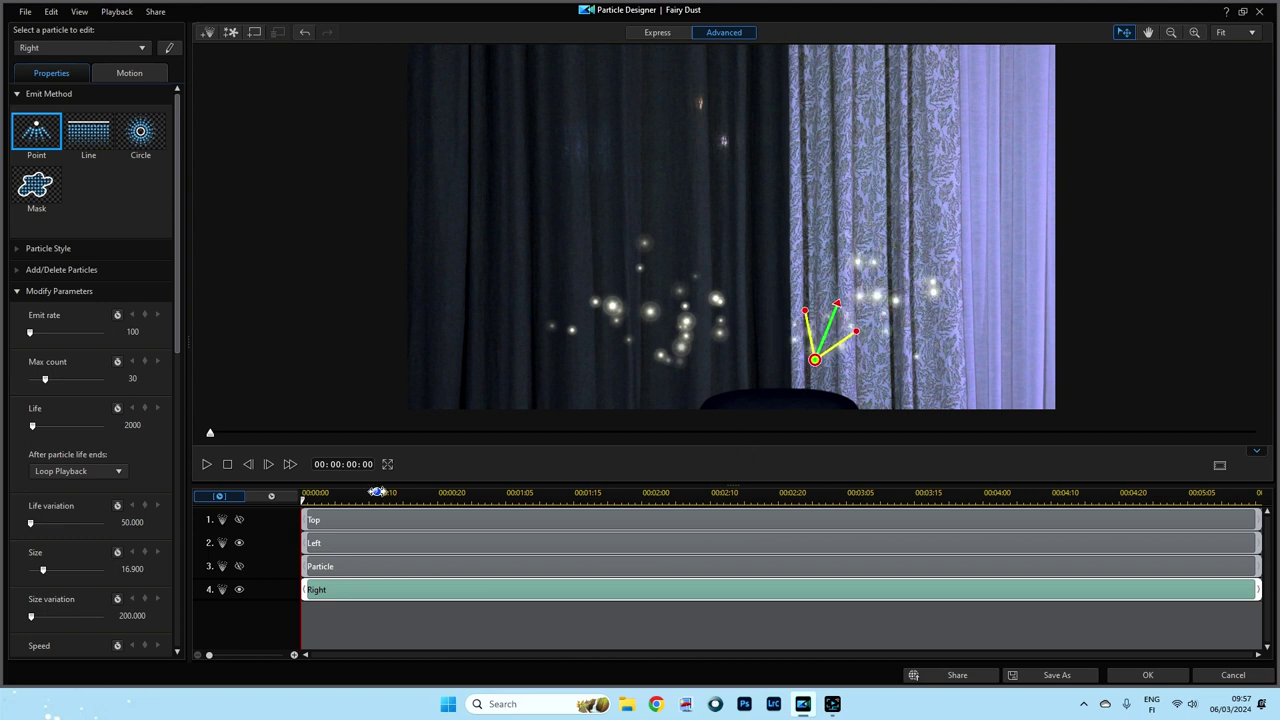
Step: Go to 00:00:02:14 and compare the Left and Right emitter positions against the appearing presenter
{"action": "left_click_drag", "start_coordinate": [217, 445], "coordinate": [690, 458]}
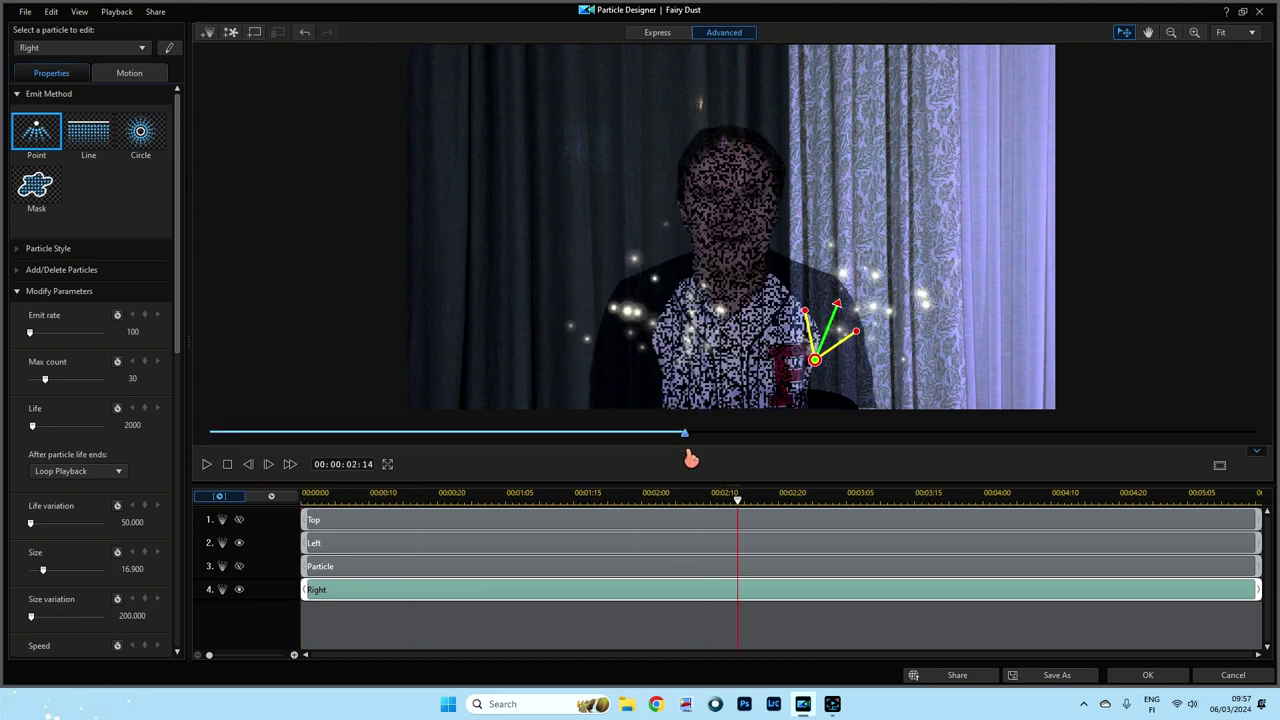
{"action": "left_click", "coordinate": [390, 545]}
{"action": "left_click", "coordinate": [409, 592]}
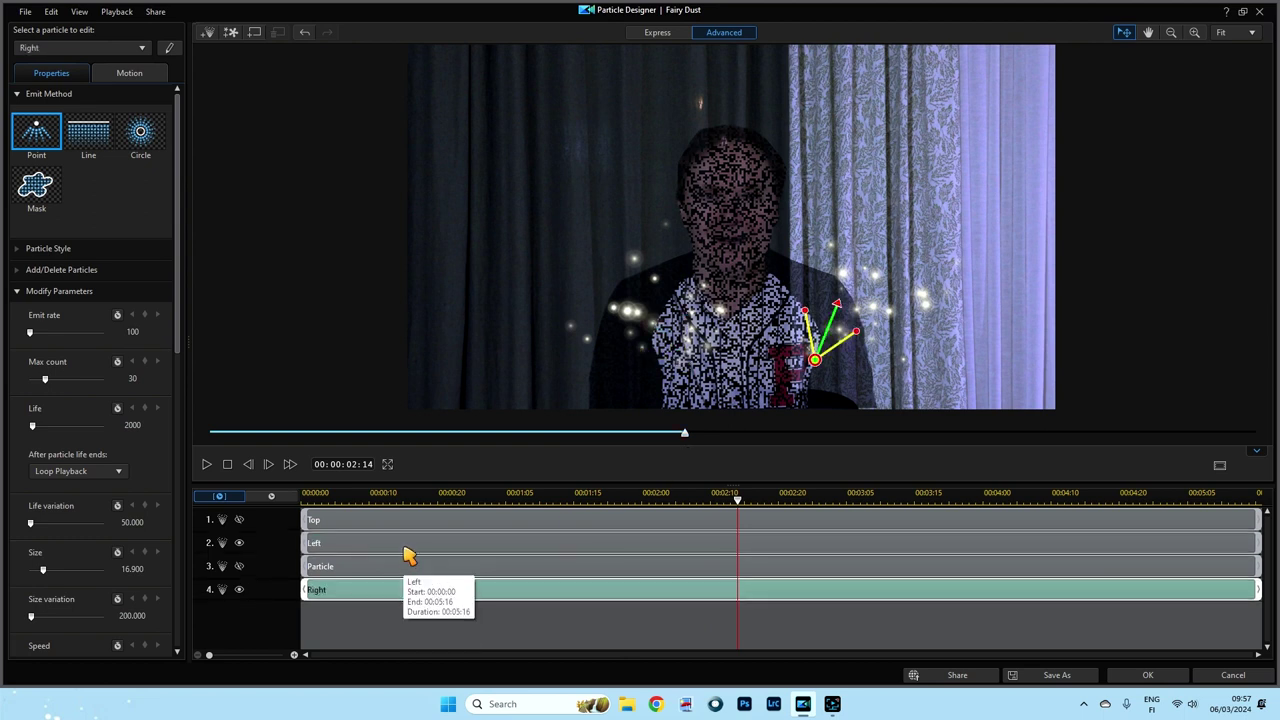
{"action": "left_click", "coordinate": [409, 550]}
{"action": "left_click", "coordinate": [418, 596]}
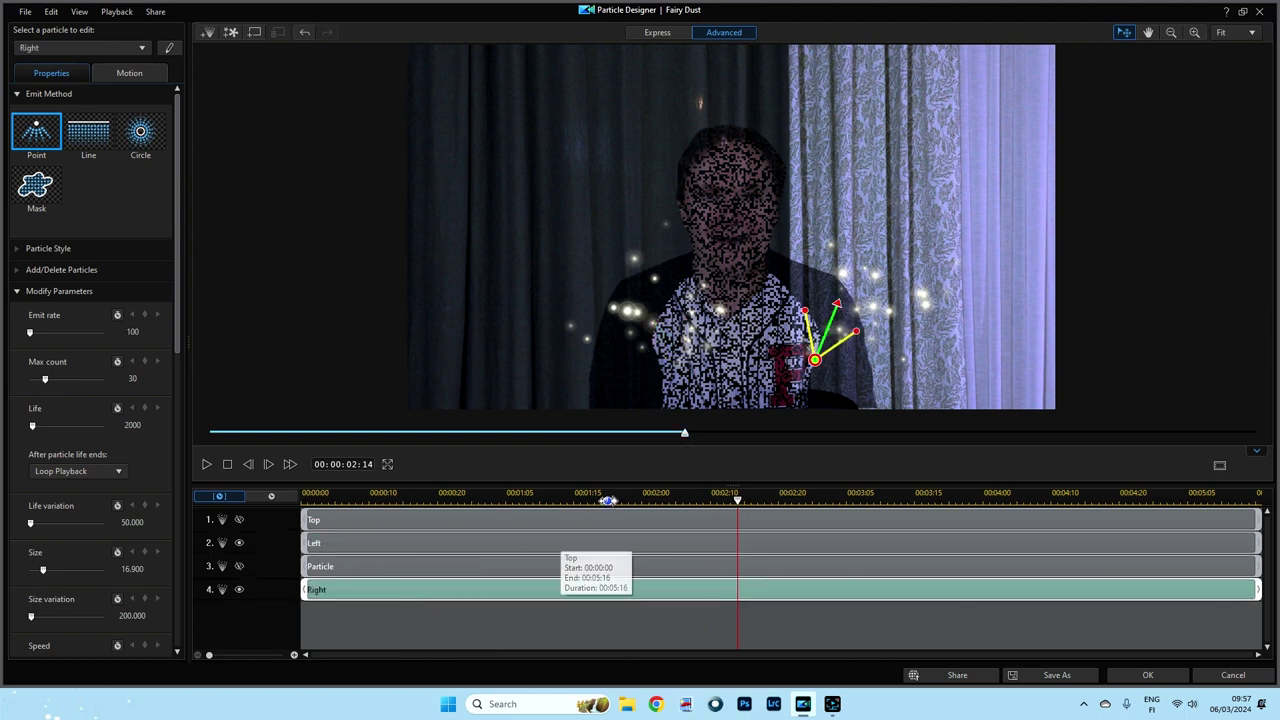
{"action": "left_click", "coordinate": [486, 545]}
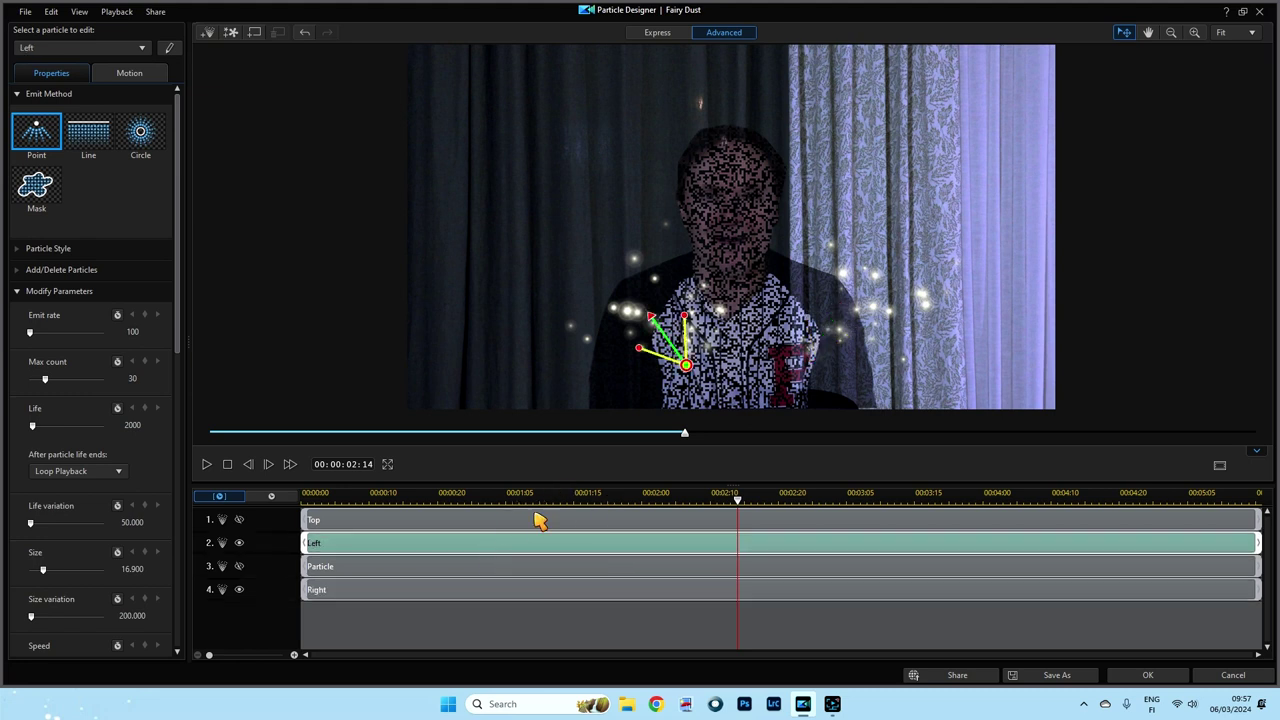
Step: Play the particle preview from the start to check the Left and Right emitters, and stop it
{"action": "left_click", "coordinate": [227, 466]}
{"action": "left_click", "coordinate": [207, 466]}
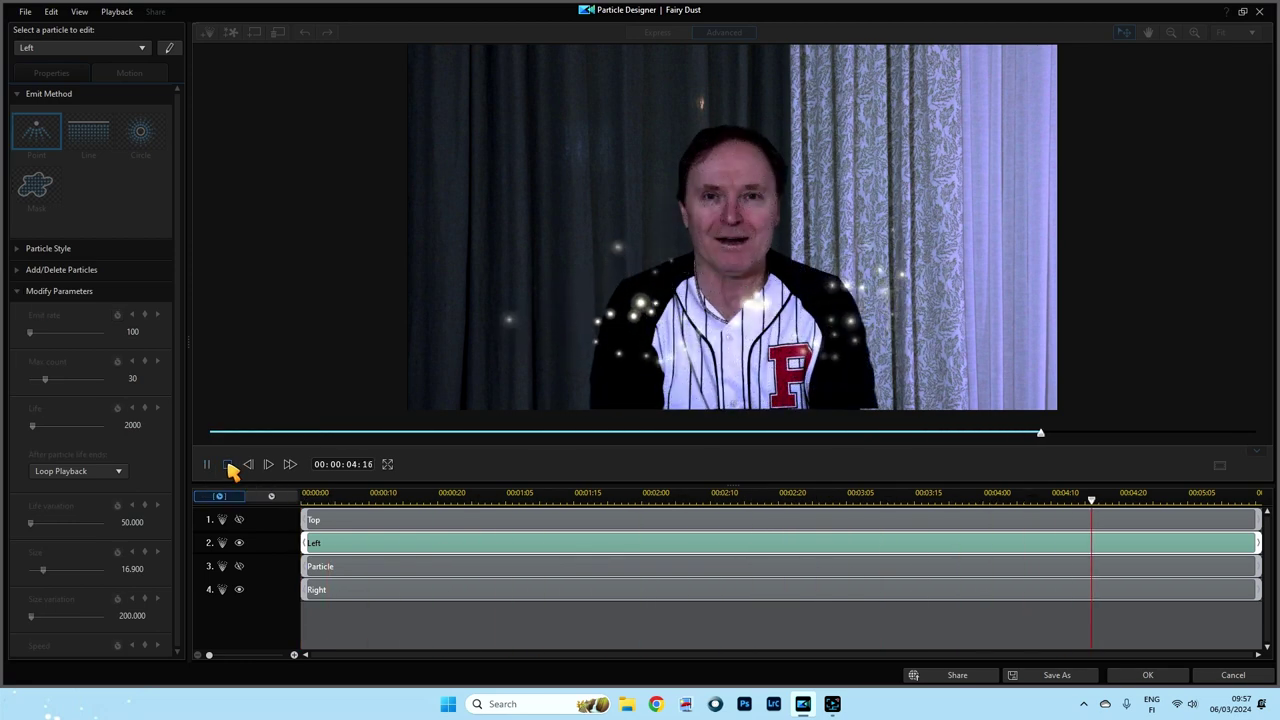
{"action": "left_click", "coordinate": [228, 466]}
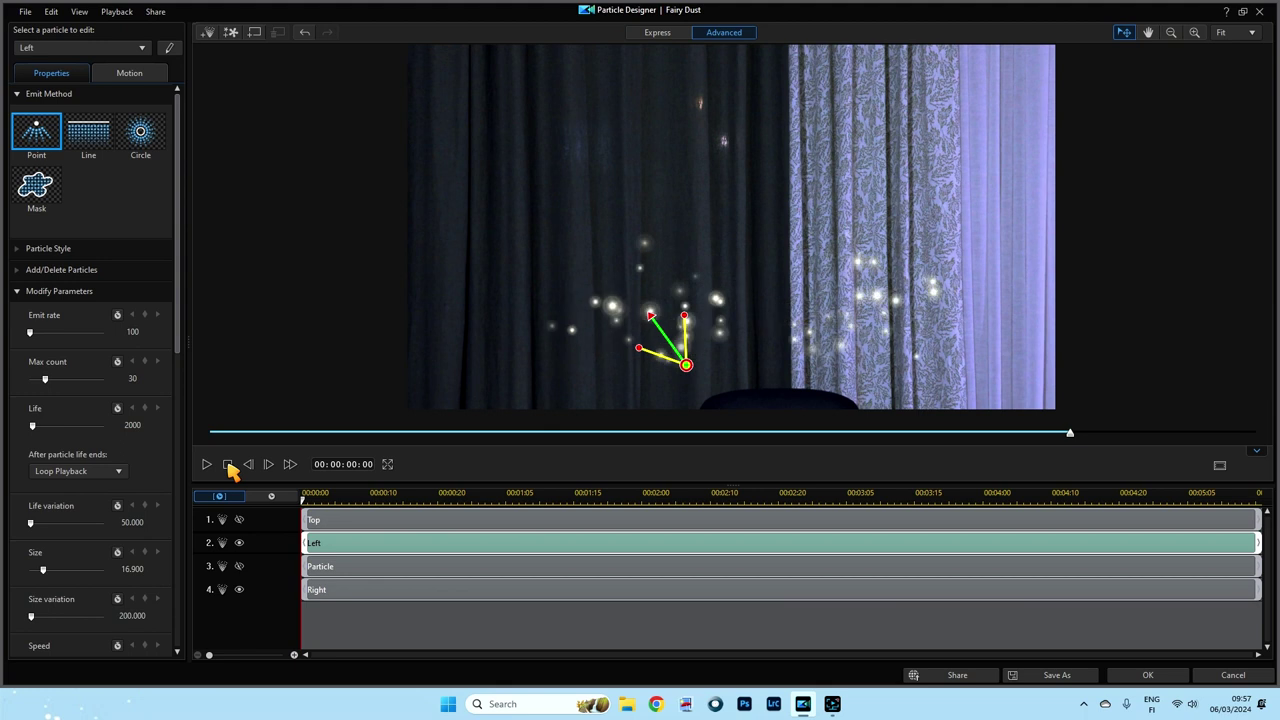
Step: Move the Particle object's line emitter down from the frame's upper edge and shorten it to roughly the presenter's shoulder width
{"action": "left_click", "coordinate": [356, 570]}
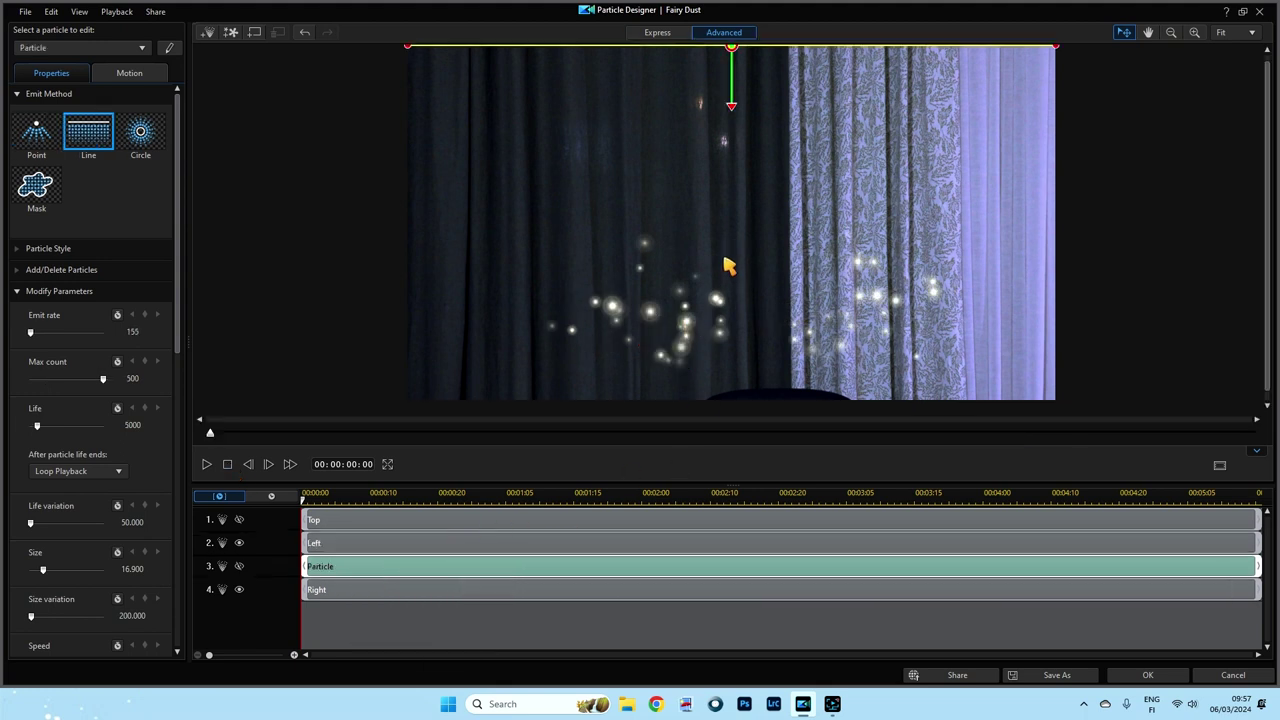
{"action": "left_click_drag", "start_coordinate": [729, 49], "coordinate": [740, 370]}
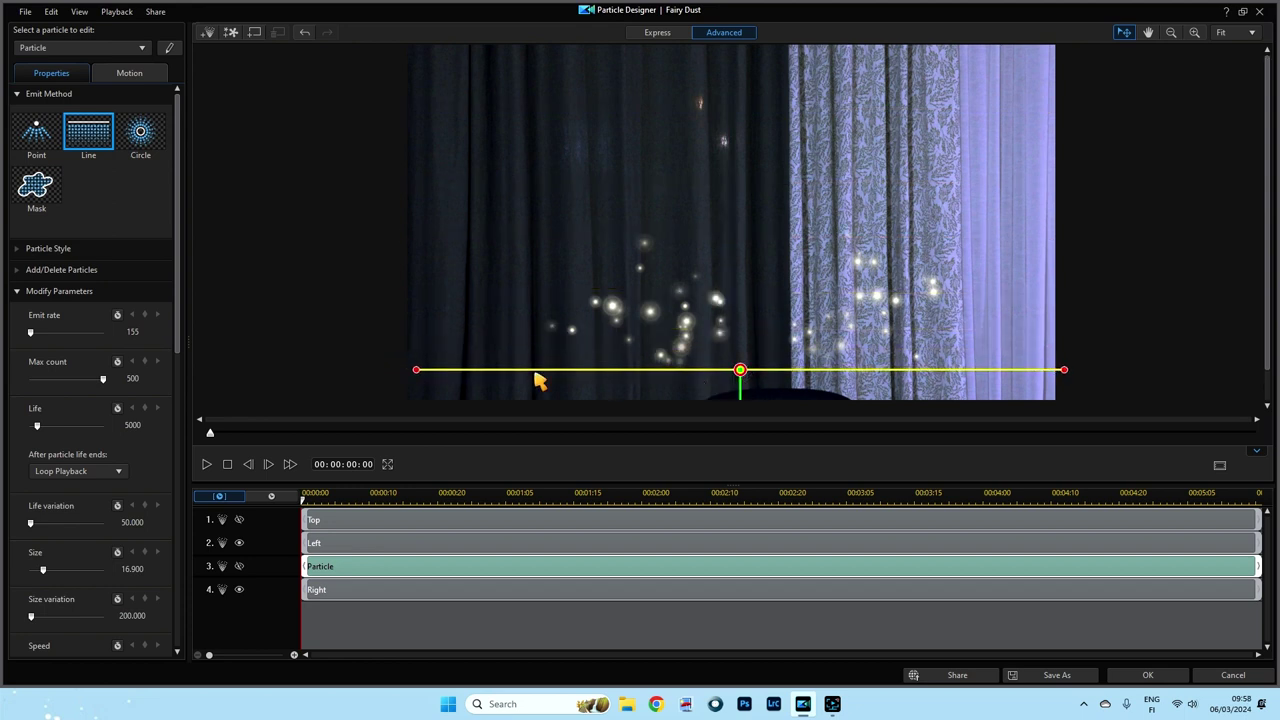
{"action": "left_click_drag", "start_coordinate": [740, 370], "coordinate": [744, 264]}
{"action": "left_click_drag", "start_coordinate": [420, 262], "coordinate": [630, 264]}
Step: Narrow the line emitter slightly, aim it straight up, and center it across the presenter's lower chest just above the chair, checking at 00:00:01:18
{"action": "left_click_drag", "start_coordinate": [745, 325], "coordinate": [747, 202]}
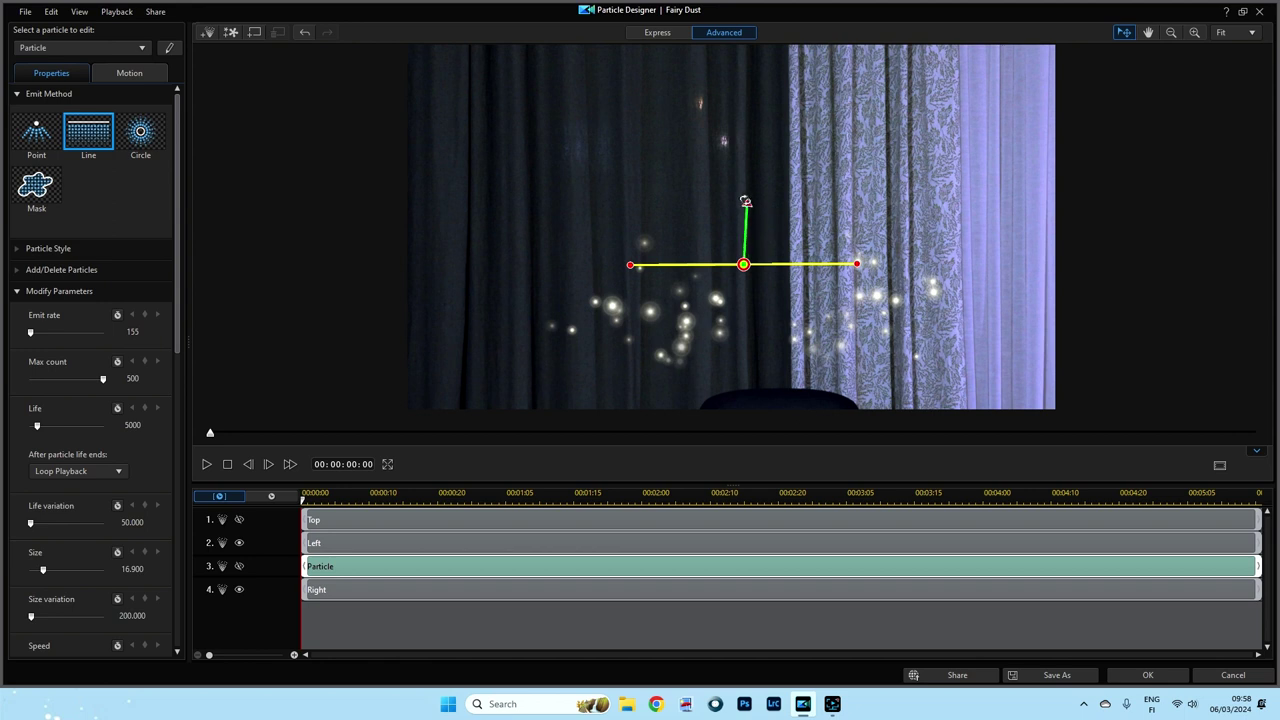
{"action": "left_click_drag", "start_coordinate": [832, 317], "coordinate": [748, 355]}
{"action": "mouse_move", "coordinate": [627, 264]}
{"action": "left_mouse_down"}
{"action": "mouse_move", "coordinate": [643, 291]}
{"action": "mouse_move", "coordinate": [814, 326]}
{"action": "mouse_move", "coordinate": [857, 293]}
{"action": "mouse_move", "coordinate": [785, 350]}
{"action": "mouse_move", "coordinate": [646, 283]}
{"action": "mouse_move", "coordinate": [643, 264]}
{"action": "left_mouse_up"}
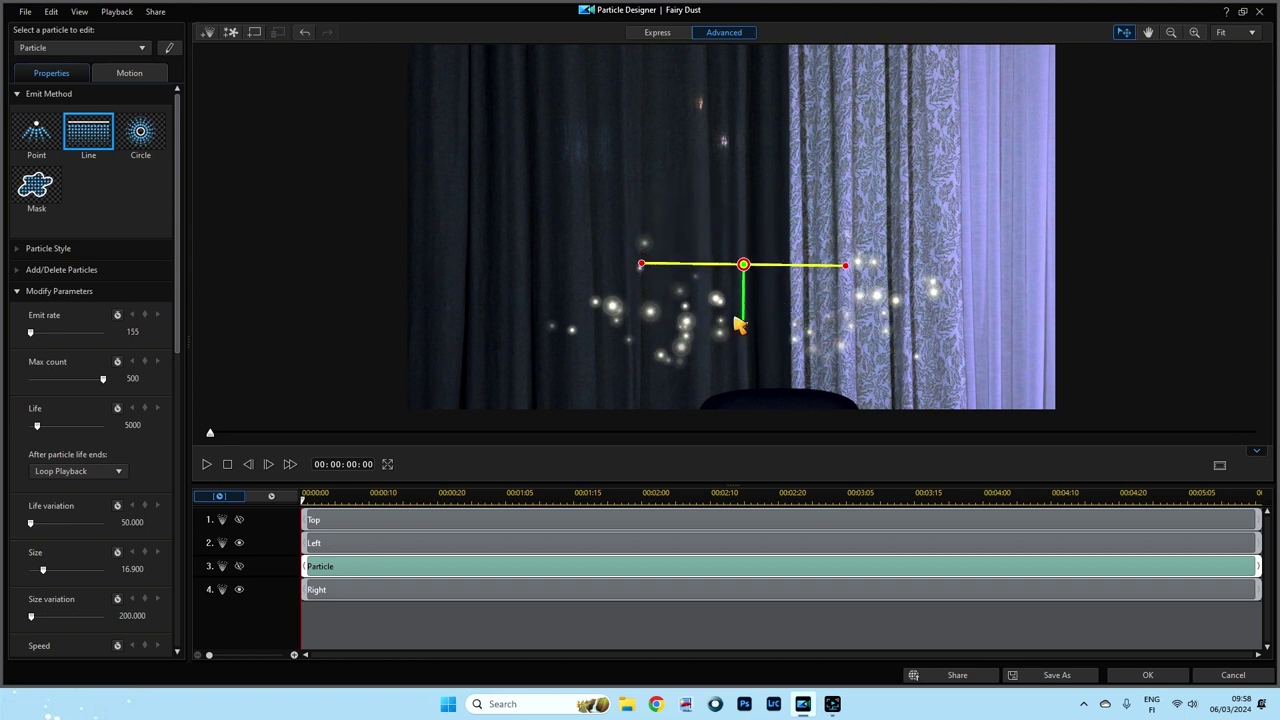
{"action": "mouse_move", "coordinate": [742, 325]}
{"action": "left_mouse_down"}
{"action": "mouse_move", "coordinate": [766, 229]}
{"action": "mouse_move", "coordinate": [749, 206]}
{"action": "mouse_move", "coordinate": [738, 223]}
{"action": "mouse_move", "coordinate": [754, 345]}
{"action": "left_mouse_up"}
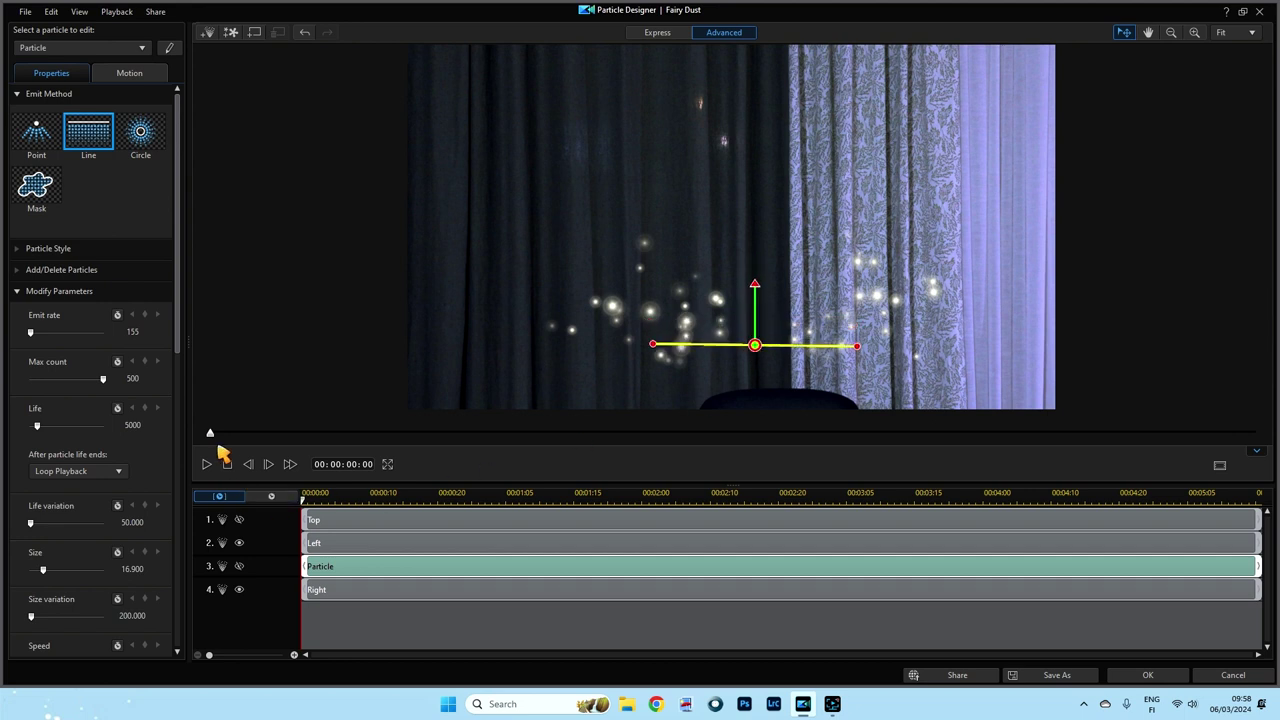
{"action": "left_click_drag", "start_coordinate": [217, 444], "coordinate": [534, 458]}
{"action": "left_click_drag", "start_coordinate": [754, 345], "coordinate": [725, 388]}
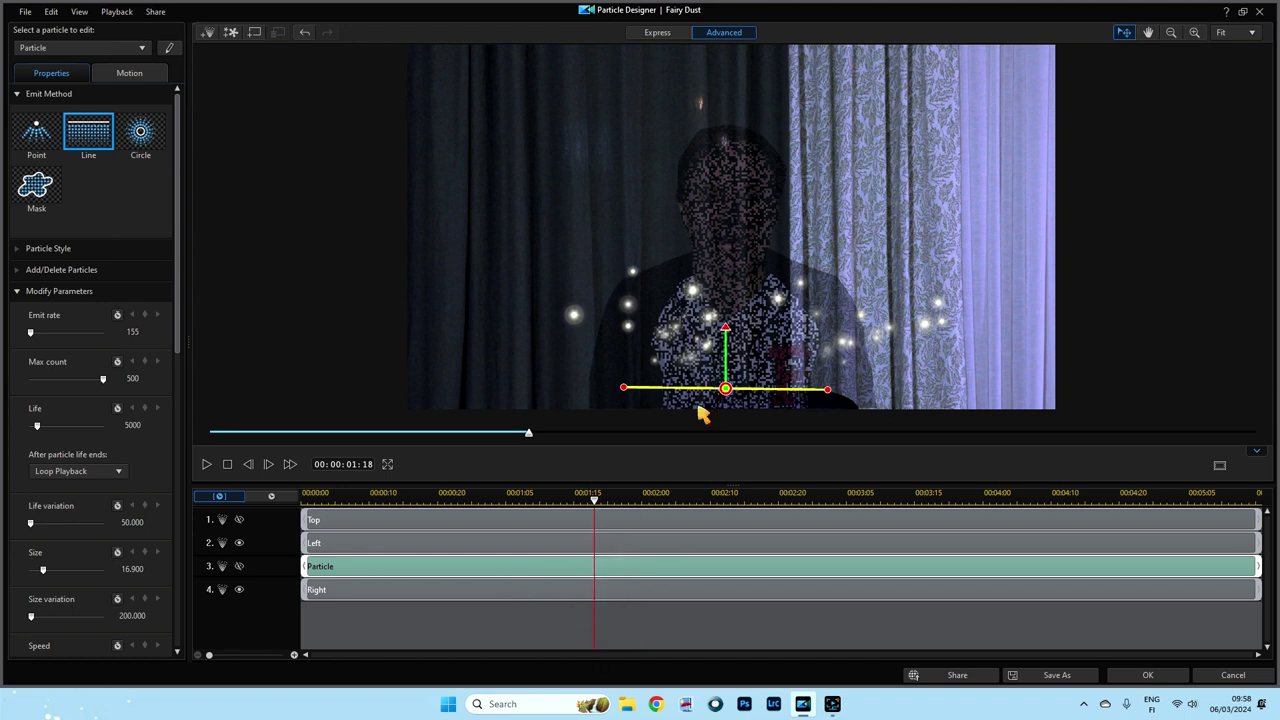
Step: Set the Particle object's emit rate to 200, max count to 30 and life to 2000
{"action": "left_click", "coordinate": [136, 332]}
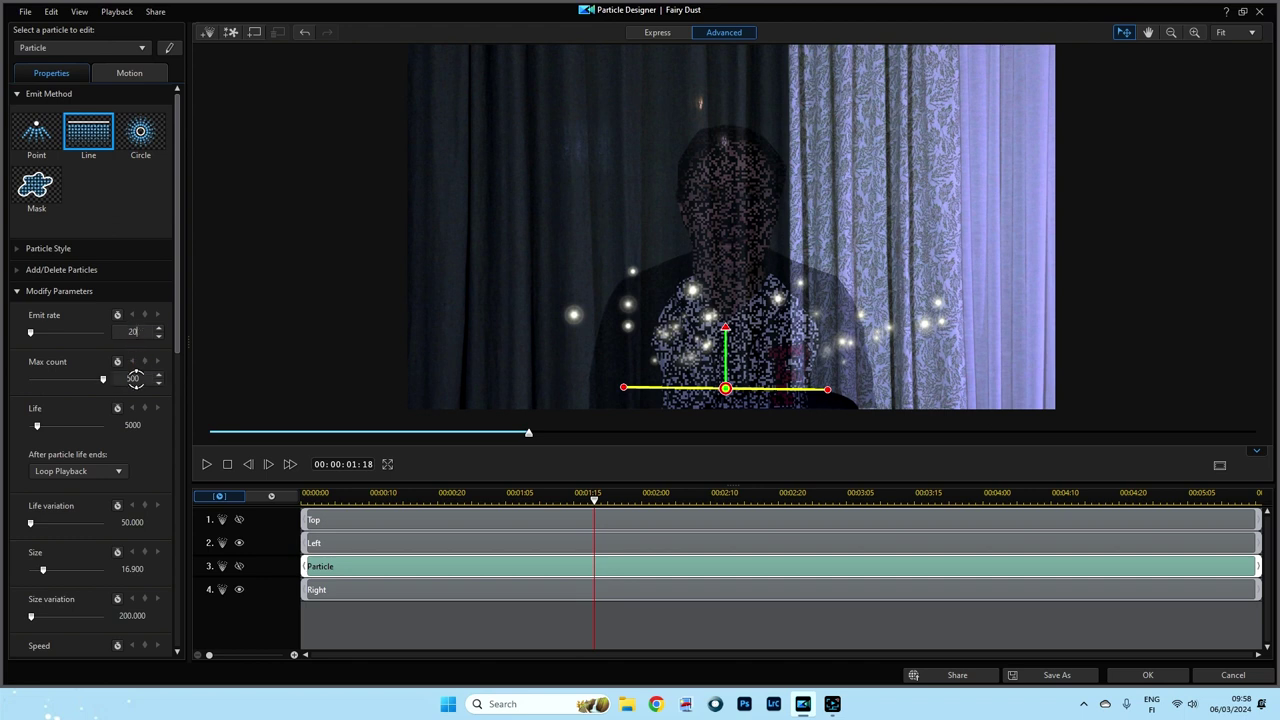
{"action": "left_click", "coordinate": [134, 378]}
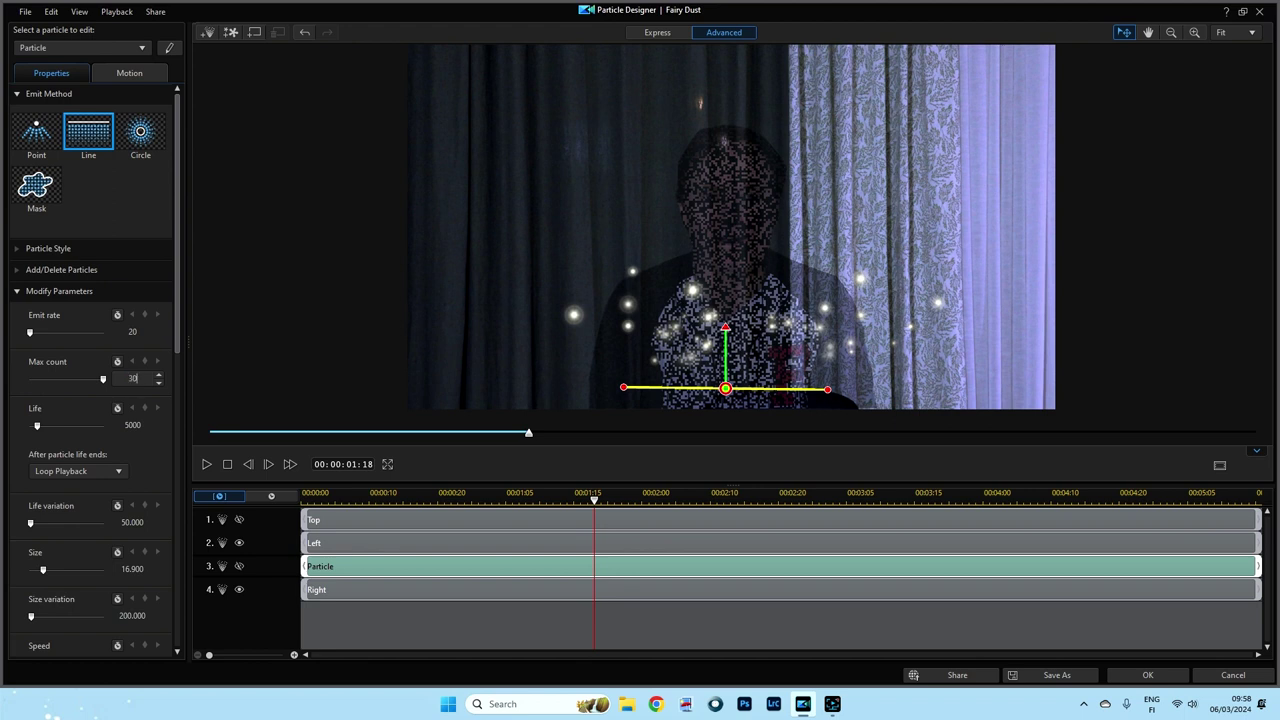
{"action": "left_click", "coordinate": [140, 332]}
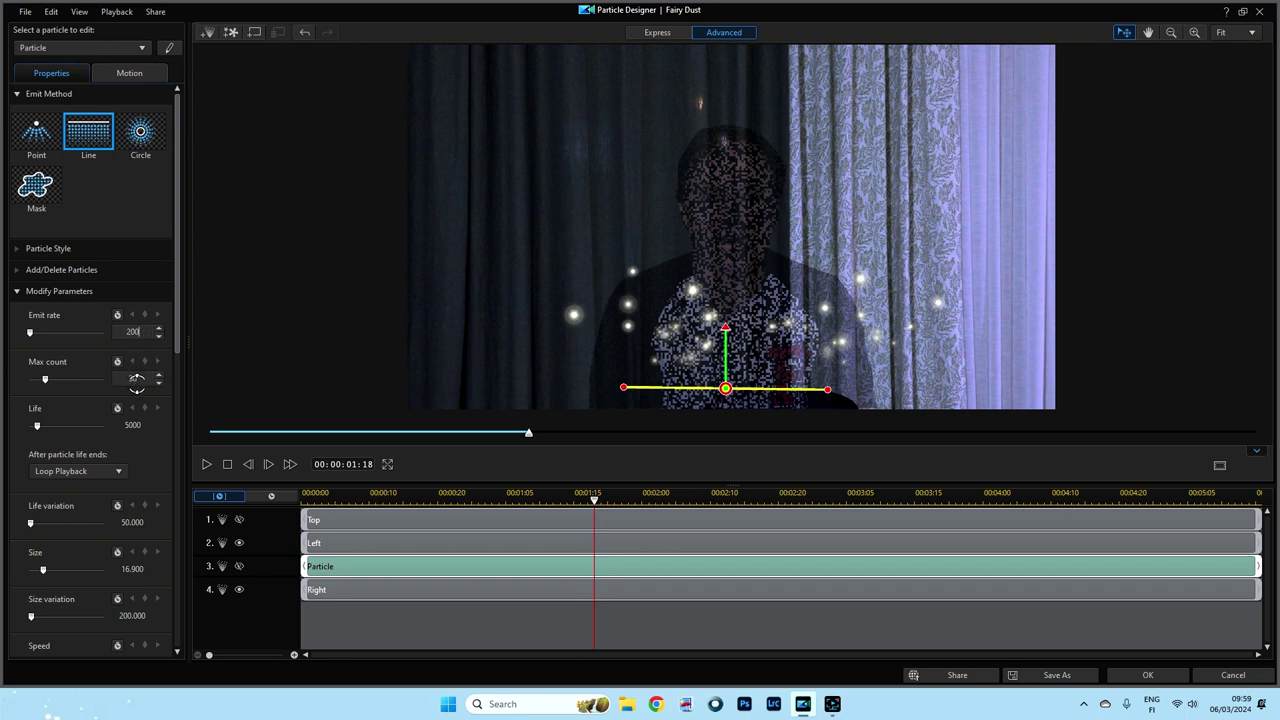
{"action": "left_click", "coordinate": [133, 425]}
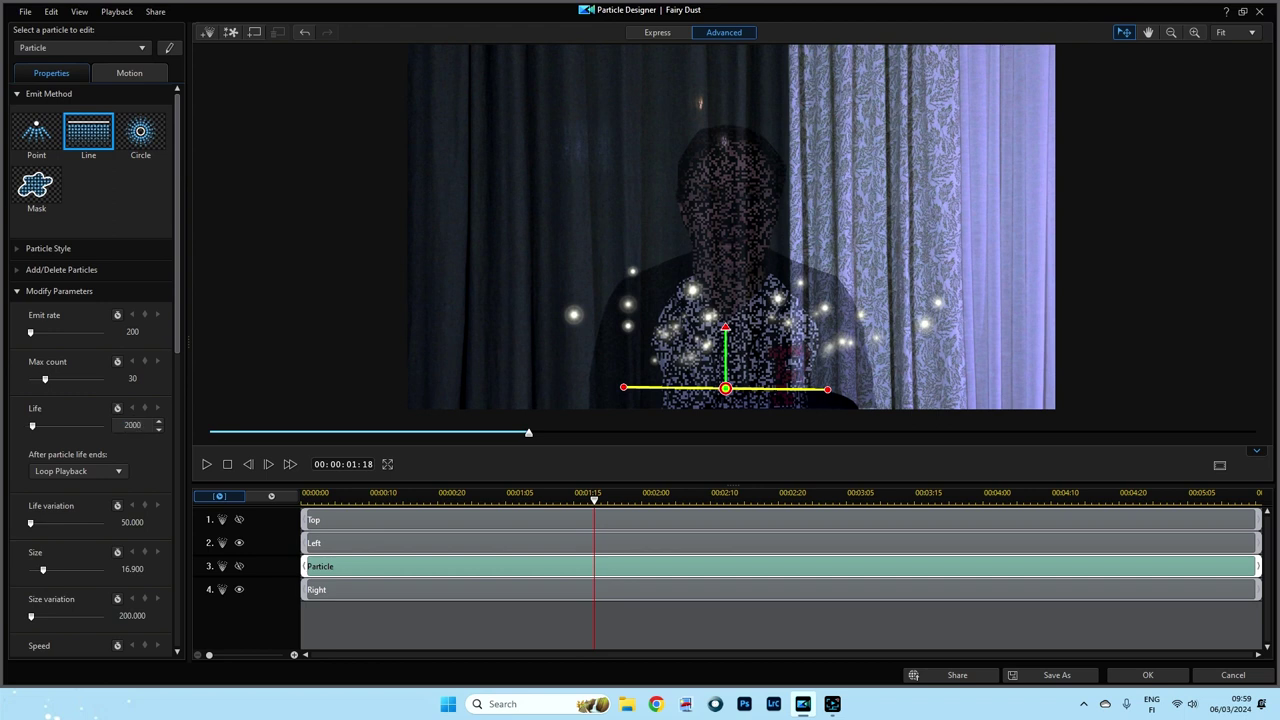
Step: Set the Particle object's gravity to 0 and make the Top and Particle objects visible
{"action": "left_click_drag", "start_coordinate": [177, 337], "coordinate": [200, 646]}
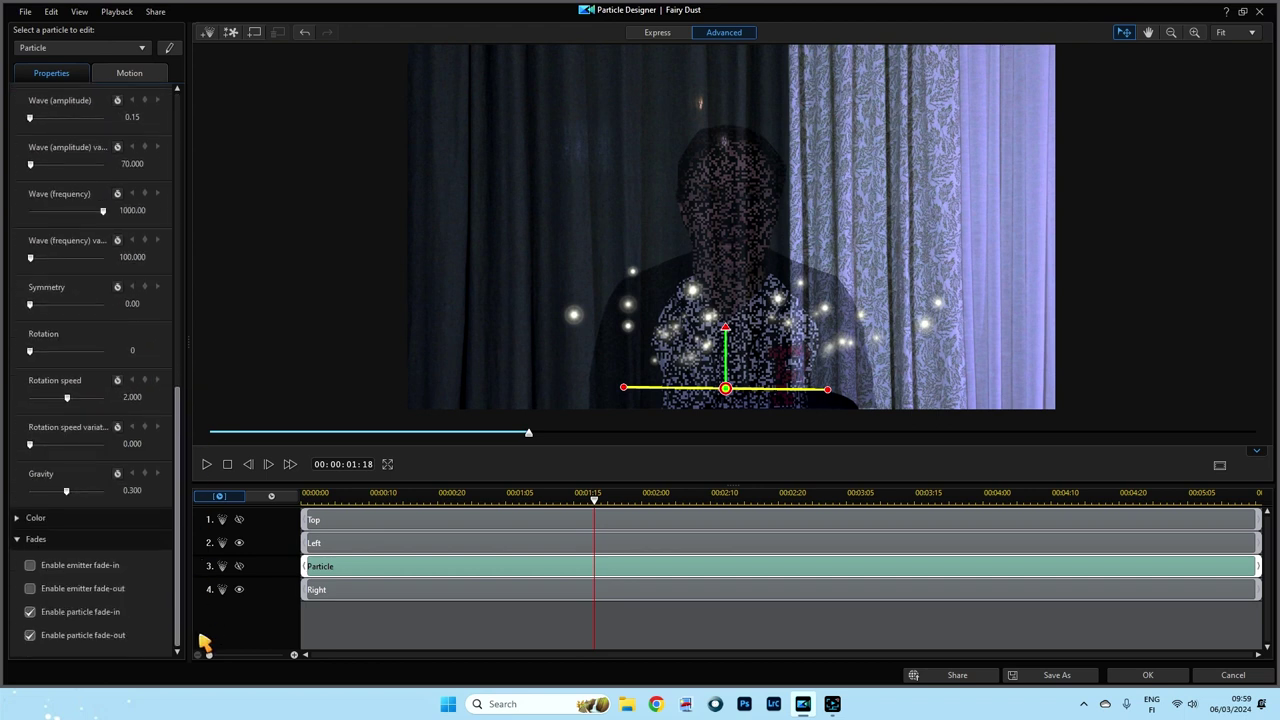
{"action": "left_click", "coordinate": [134, 494]}
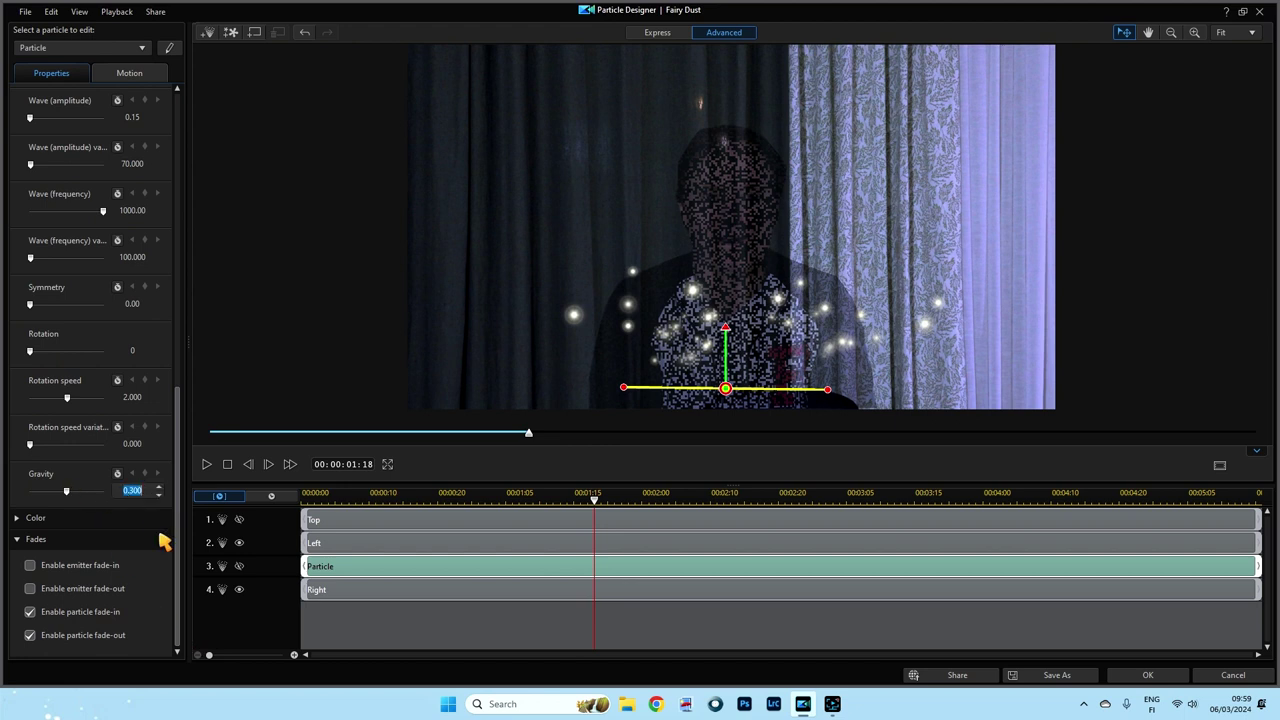
{"action": "type", "text": "0"}
{"action": "key", "text": "Return"}
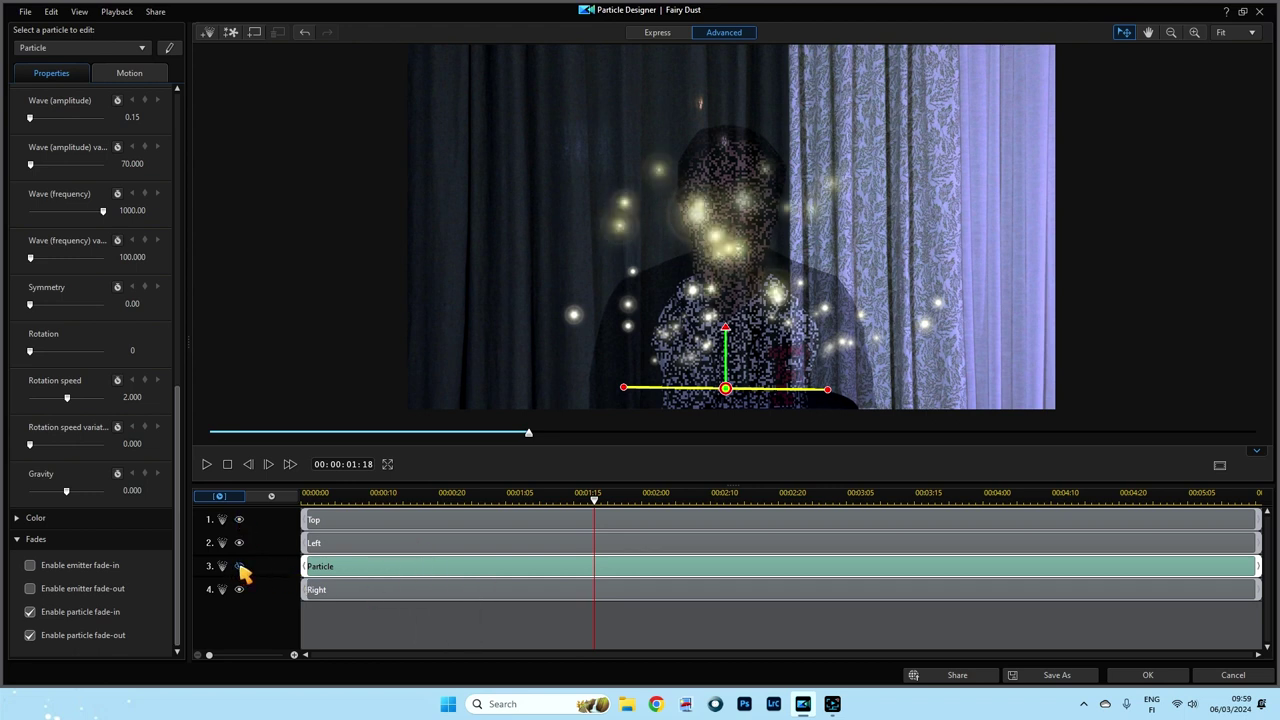
Step: Preview all four emitters together from the start and accept the Fairy Dust changes
{"action": "left_click", "coordinate": [229, 467]}
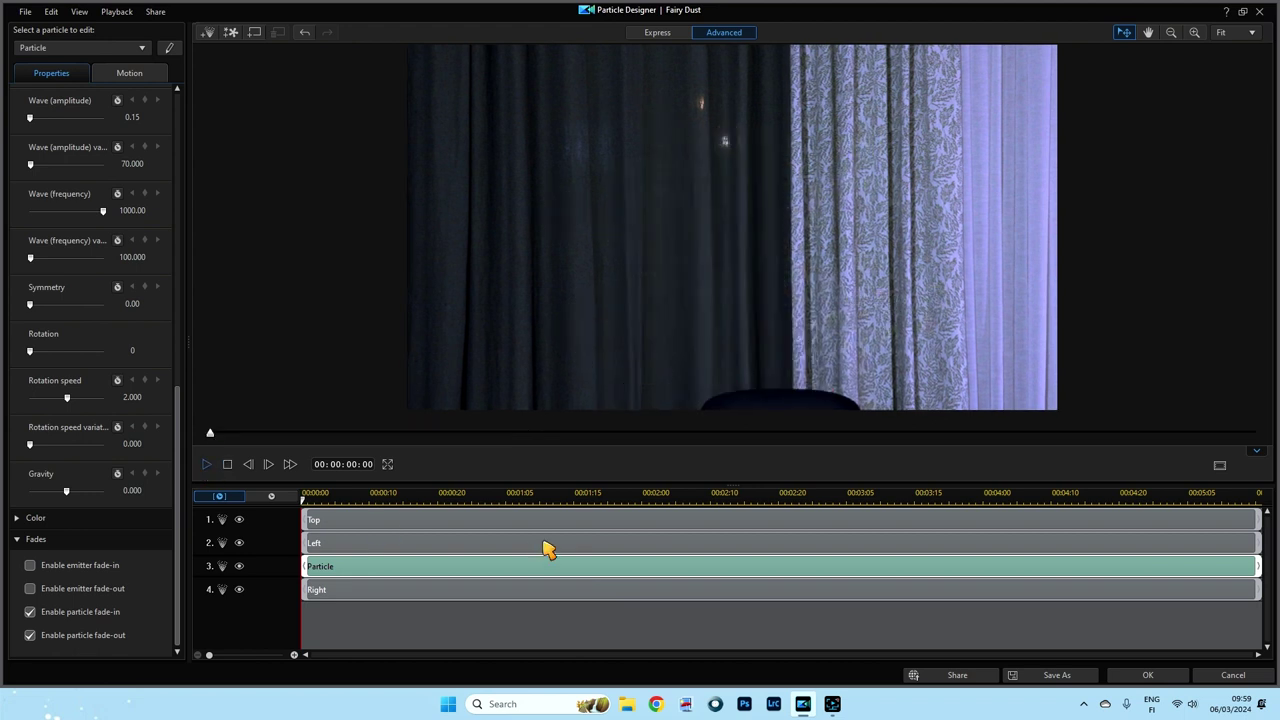
{"action": "key", "text": "space"}
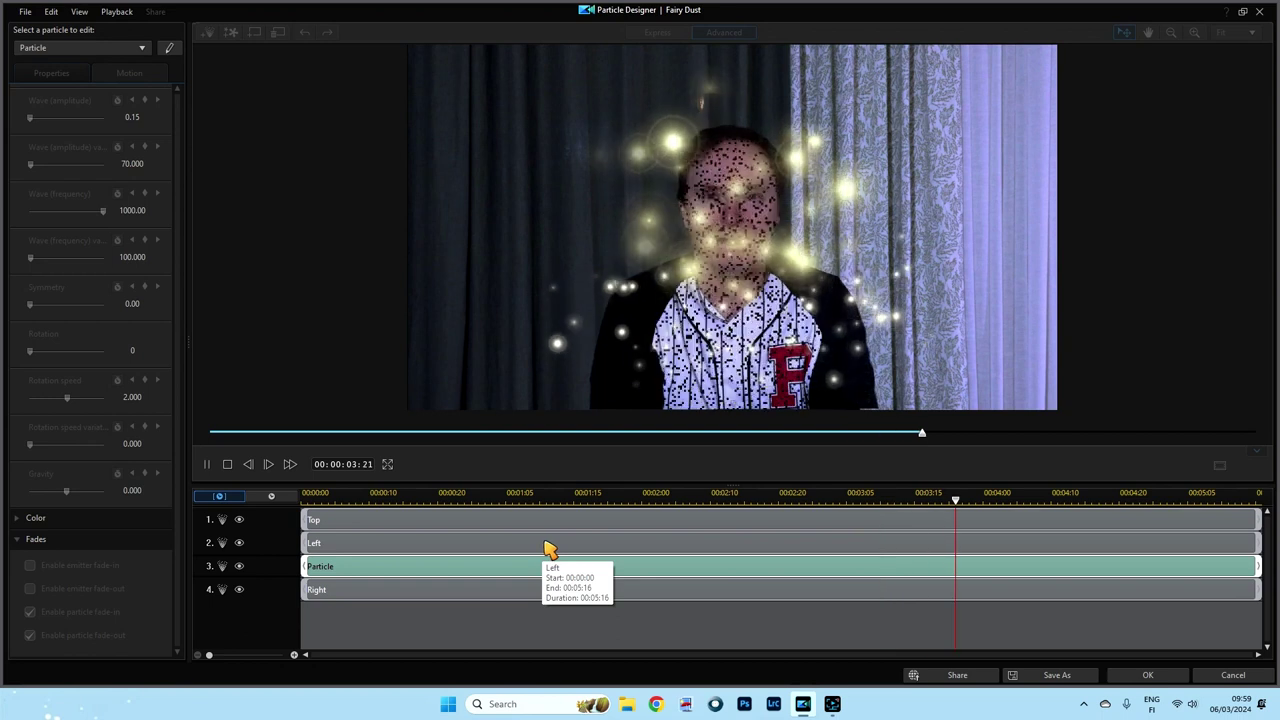
{"action": "left_click", "coordinate": [228, 465]}
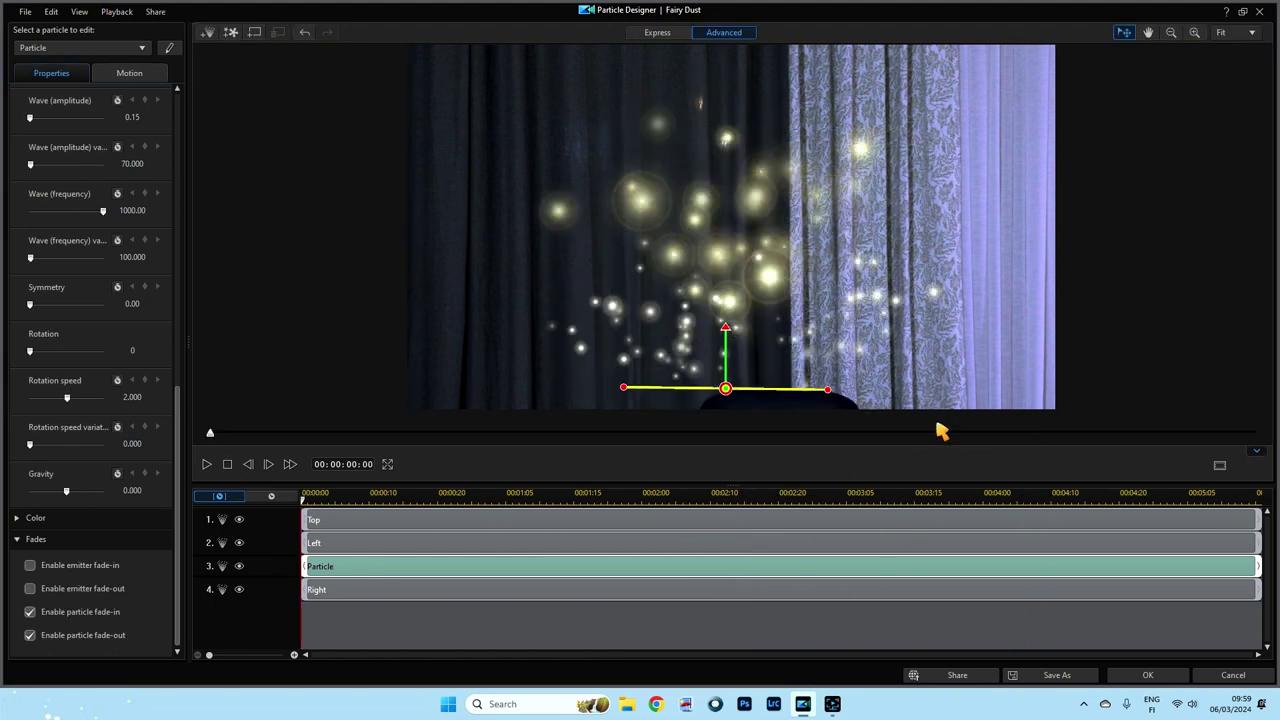
{"action": "left_click", "coordinate": [1136, 676]}
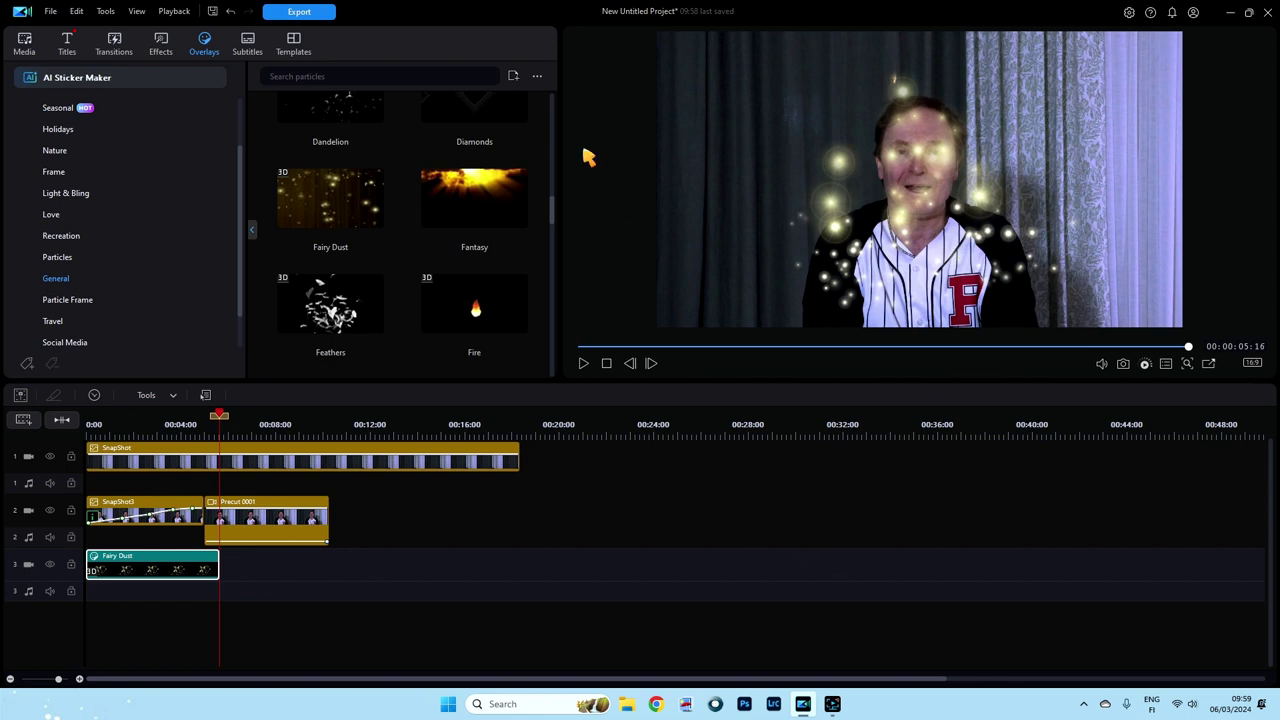
Step: Show the My Media library and trim the SnapShot clip on track 1 to end with the Precut 0001 clip at 00:00:10:07
{"action": "left_click", "coordinate": [24, 44]}
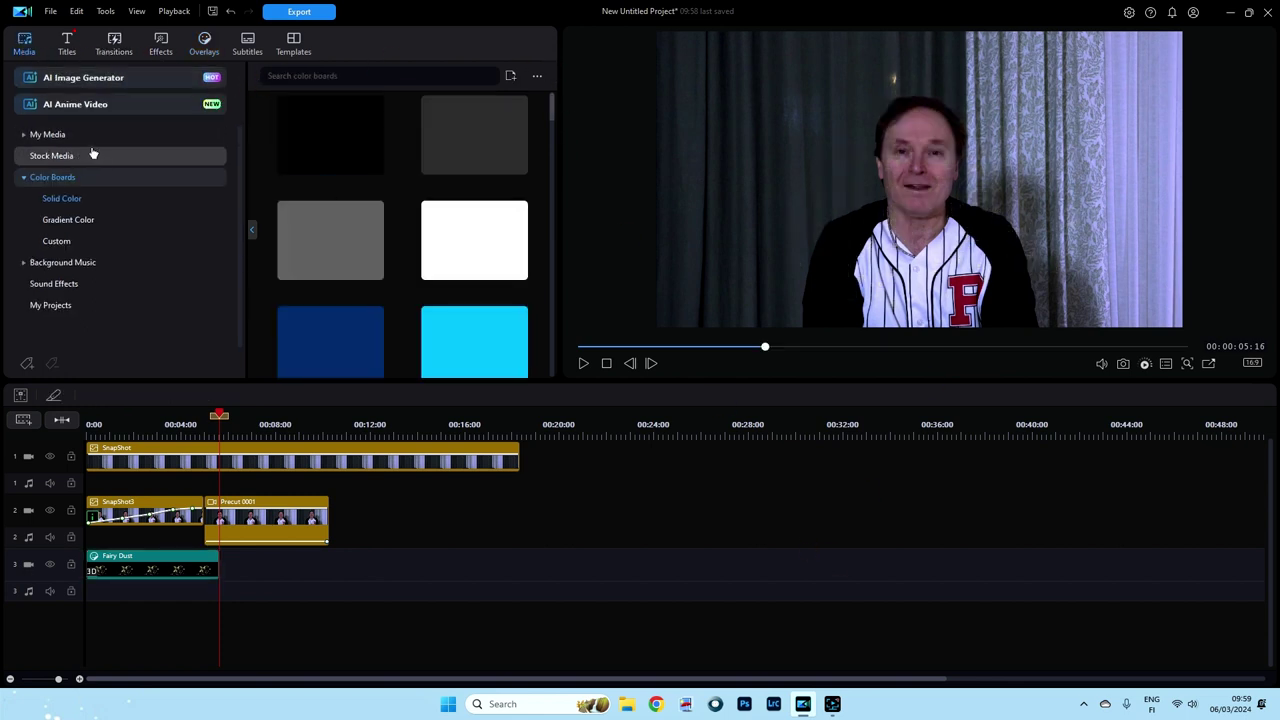
{"action": "left_click", "coordinate": [52, 134]}
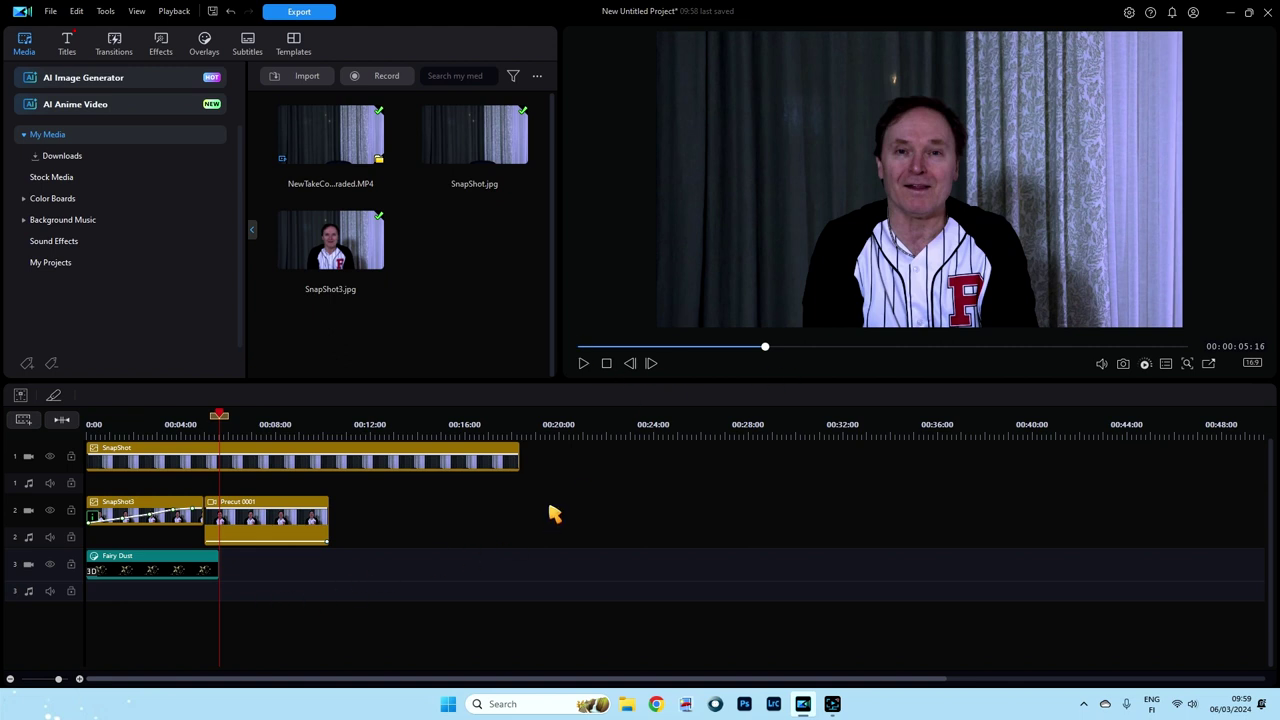
{"action": "left_click", "coordinate": [508, 455]}
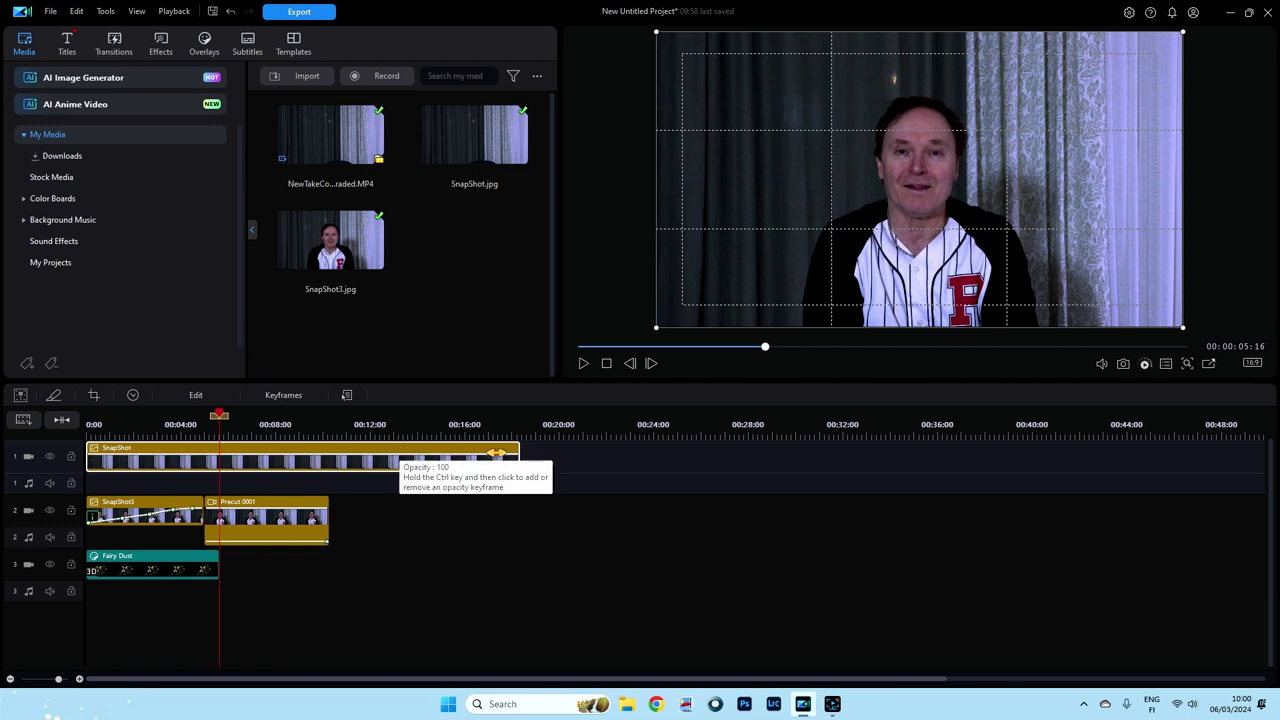
{"action": "left_click_drag", "start_coordinate": [519, 449], "coordinate": [328, 452]}
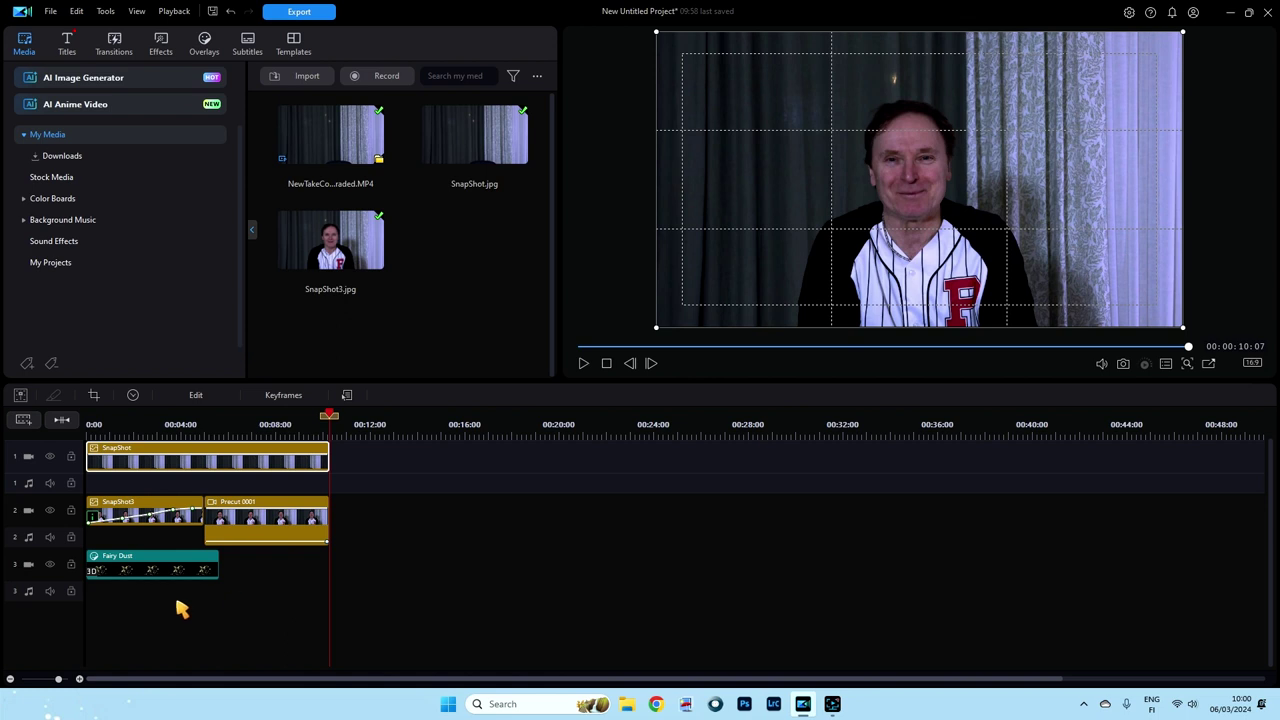
Step: Play the finished timeline from the beginning twice to review the materializing effect with its particles
{"action": "left_click", "coordinate": [422, 575]}
{"action": "left_click", "coordinate": [606, 364]}
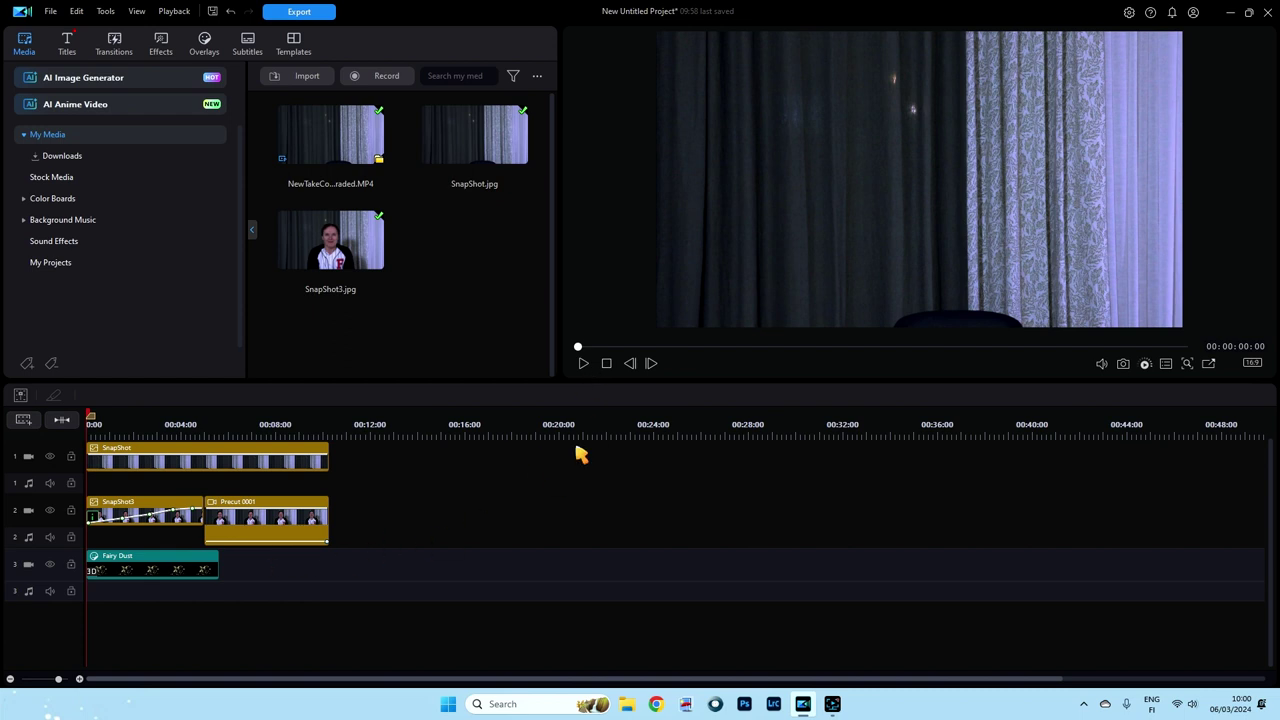
{"action": "left_click", "coordinate": [584, 364]}
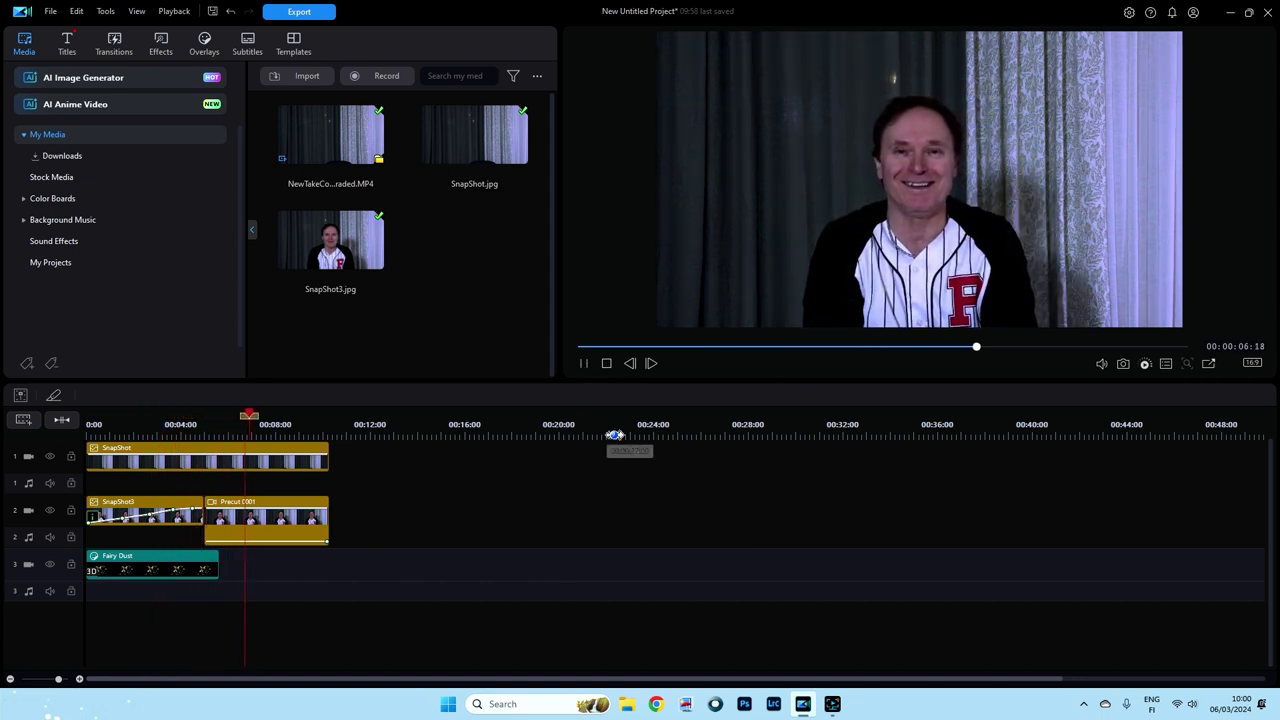
{"action": "left_click", "coordinate": [607, 365]}
{"action": "left_click", "coordinate": [586, 366]}
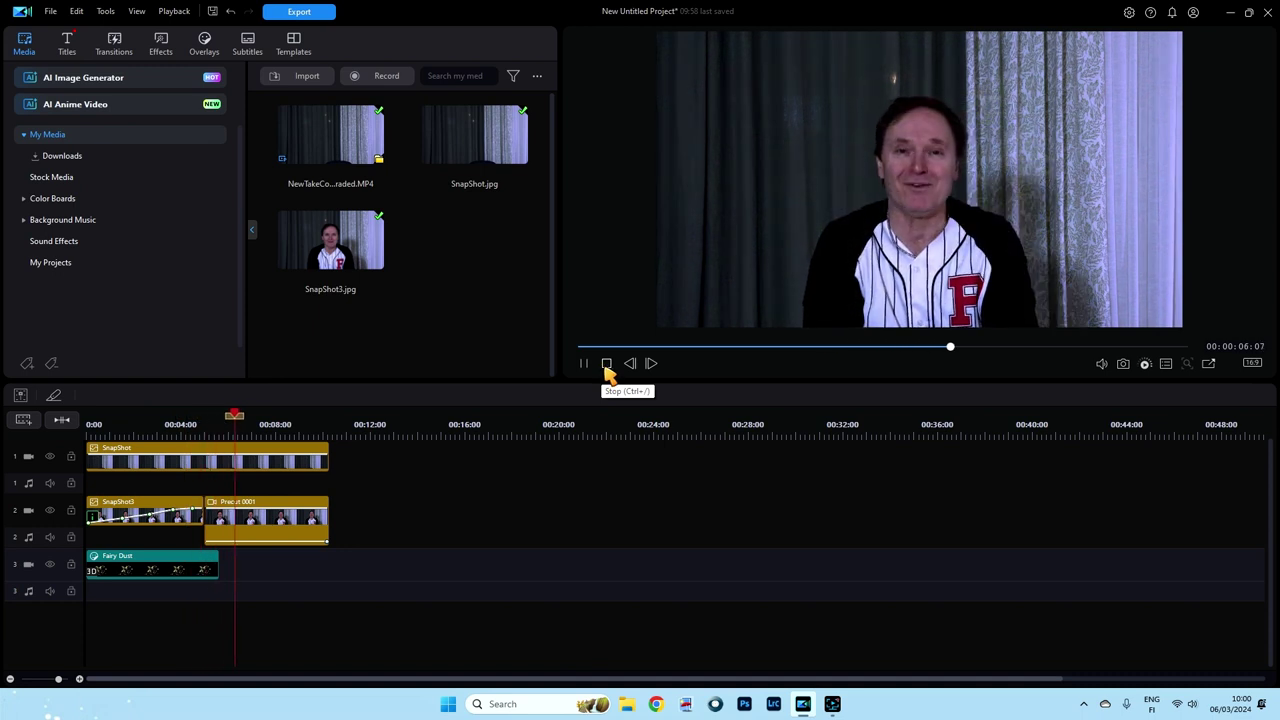
{"action": "left_click", "coordinate": [606, 365]}
Step: Open the Fairy Dust clip on track 3 for editing and enable emitter fade-out for the Top object
{"action": "left_click", "coordinate": [155, 567]}
{"action": "double_click", "coordinate": [155, 567]}
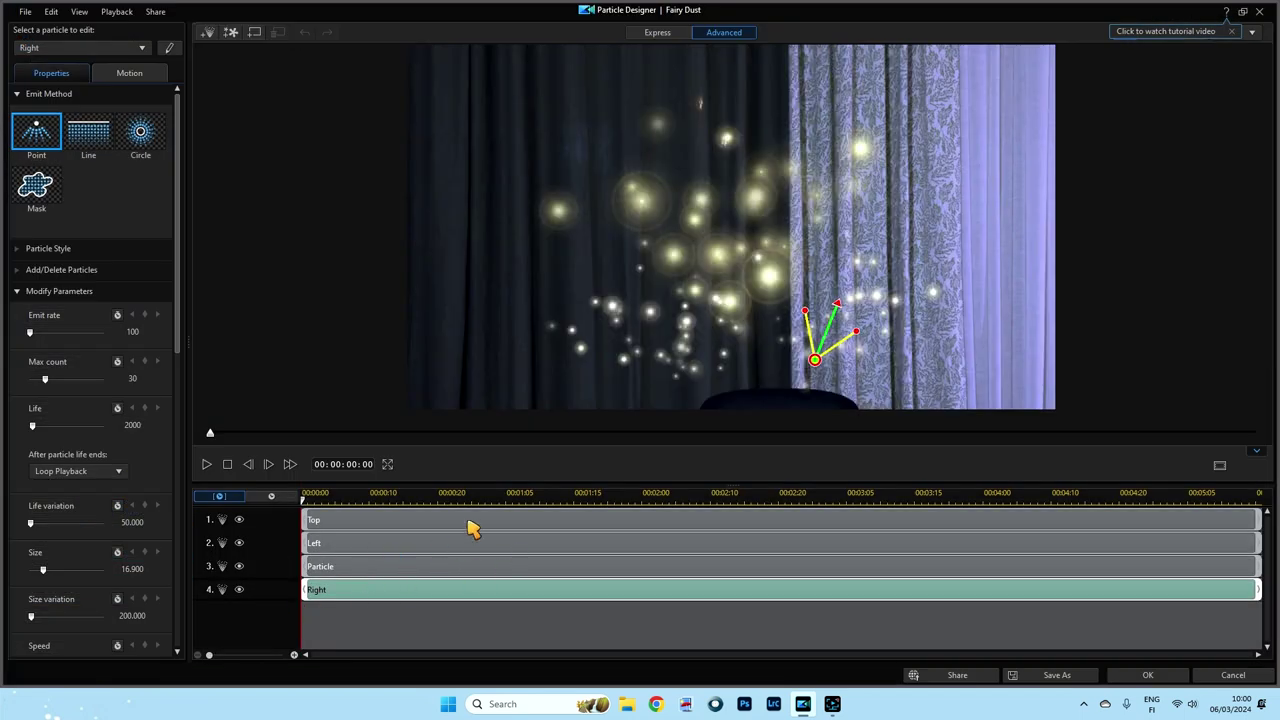
{"action": "left_click", "coordinate": [421, 520]}
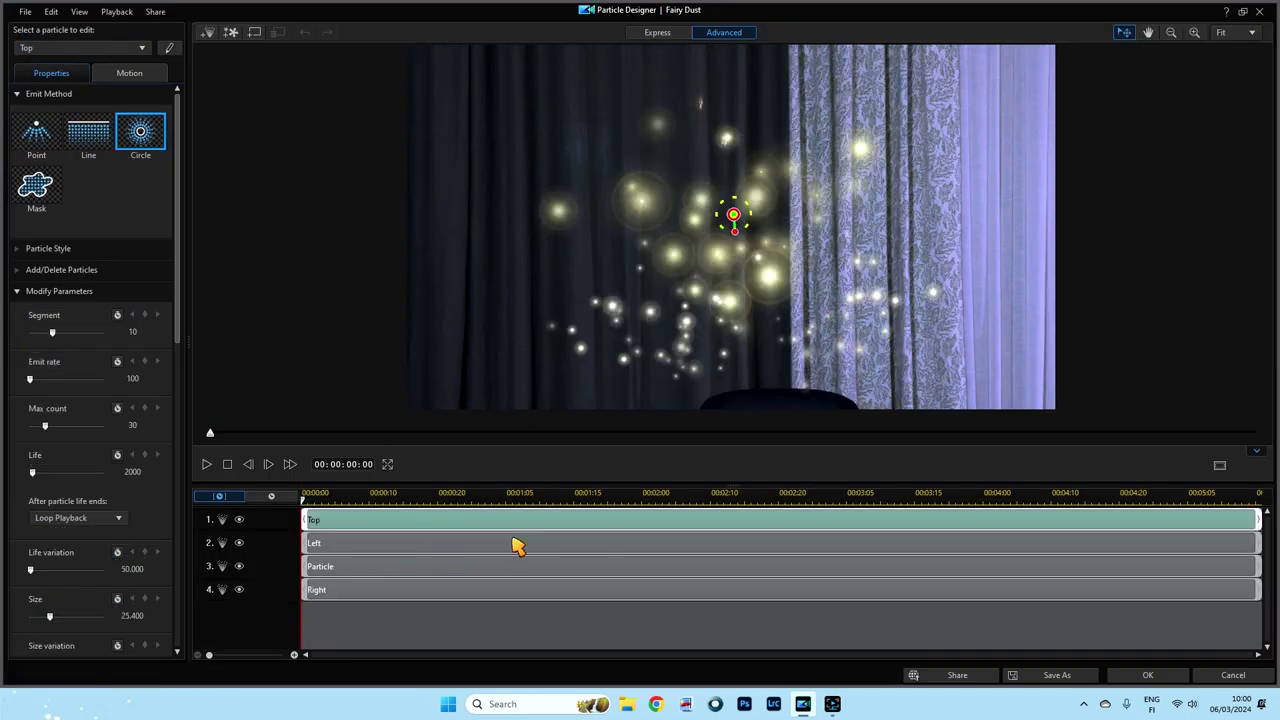
{"action": "left_click", "coordinate": [17, 291]}
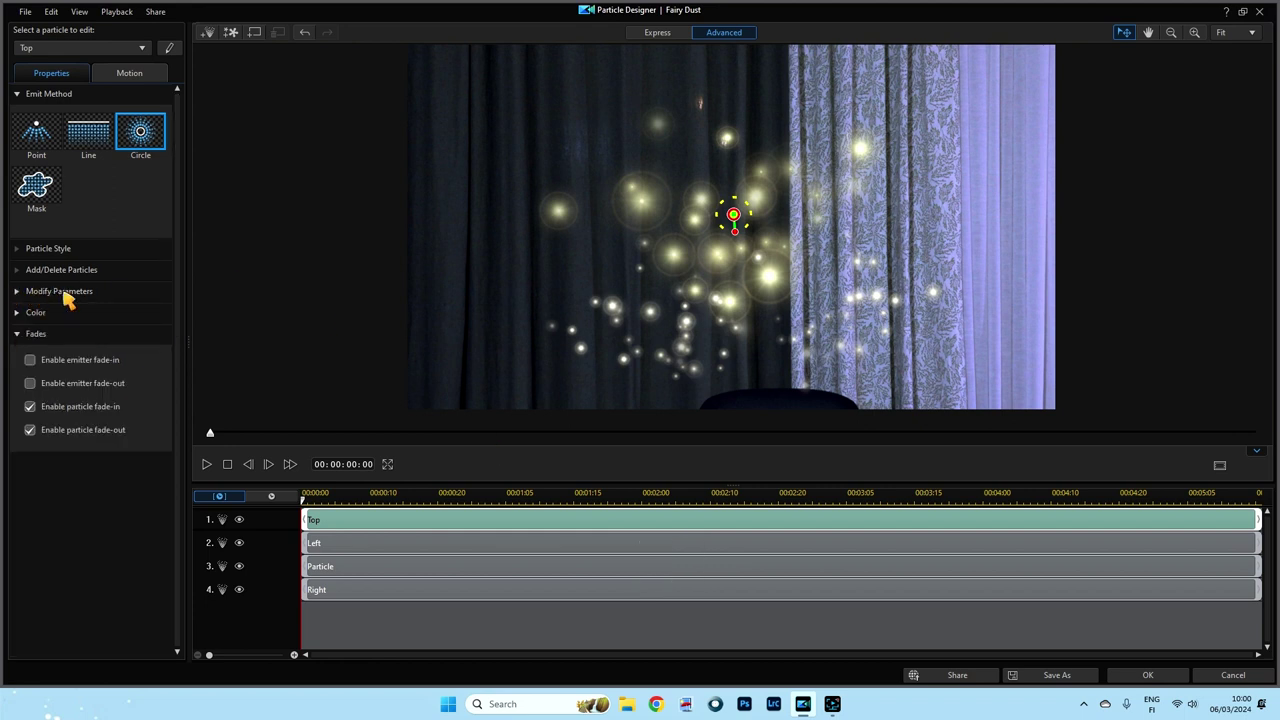
{"action": "left_click", "coordinate": [17, 313]}
{"action": "left_click", "coordinate": [17, 313]}
{"action": "left_click", "coordinate": [30, 384]}
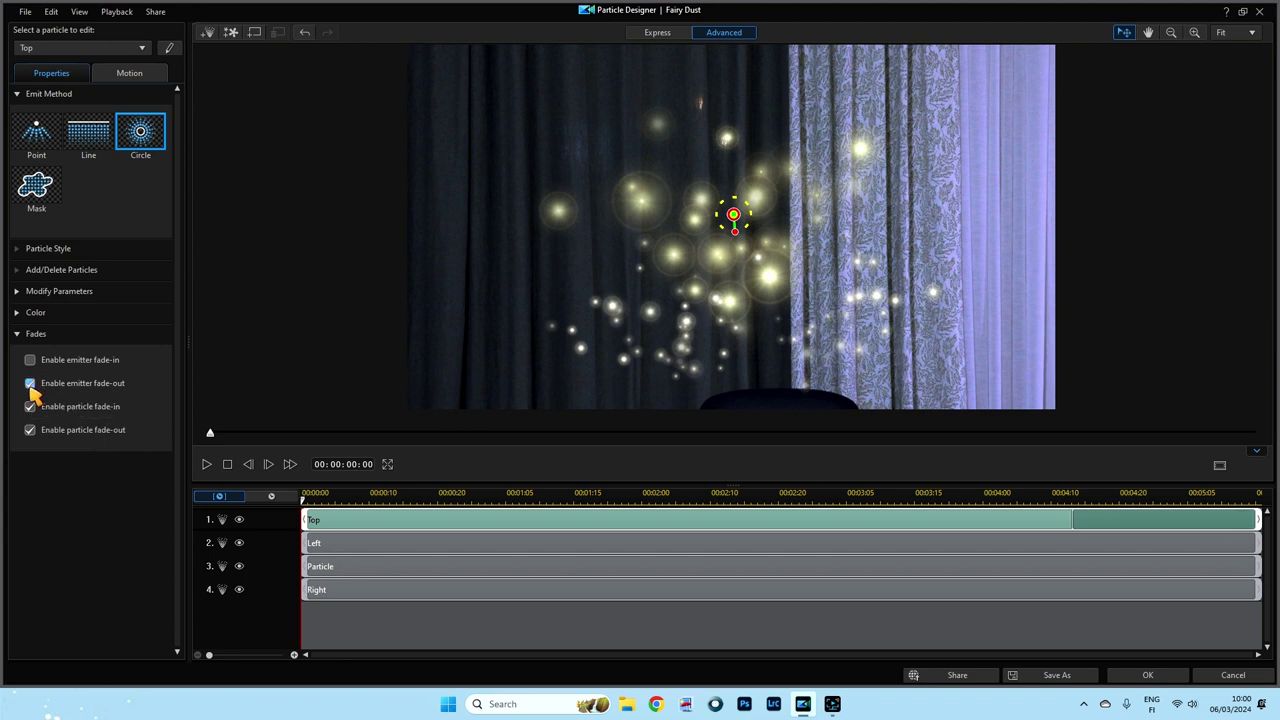
Step: Enable emitter fade-out for the Left, Particle and Right objects as well
{"action": "left_click", "coordinate": [352, 546]}
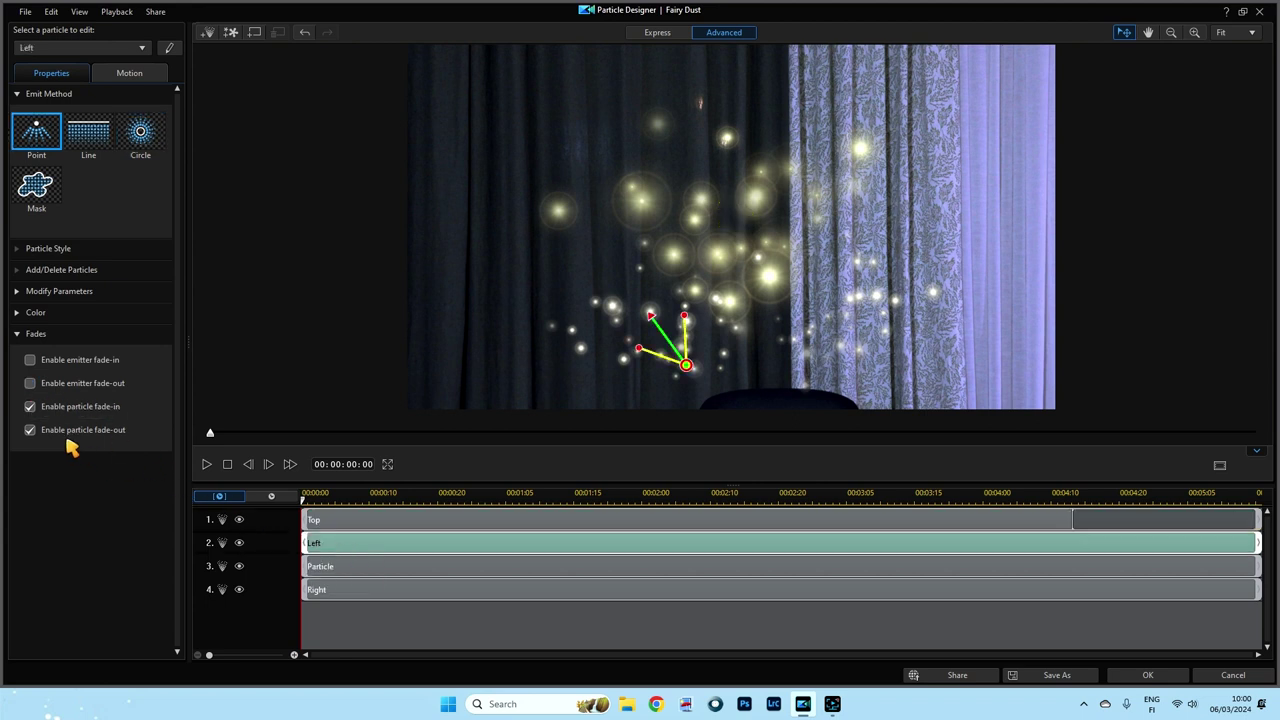
{"action": "left_click", "coordinate": [31, 384]}
{"action": "left_click", "coordinate": [330, 567]}
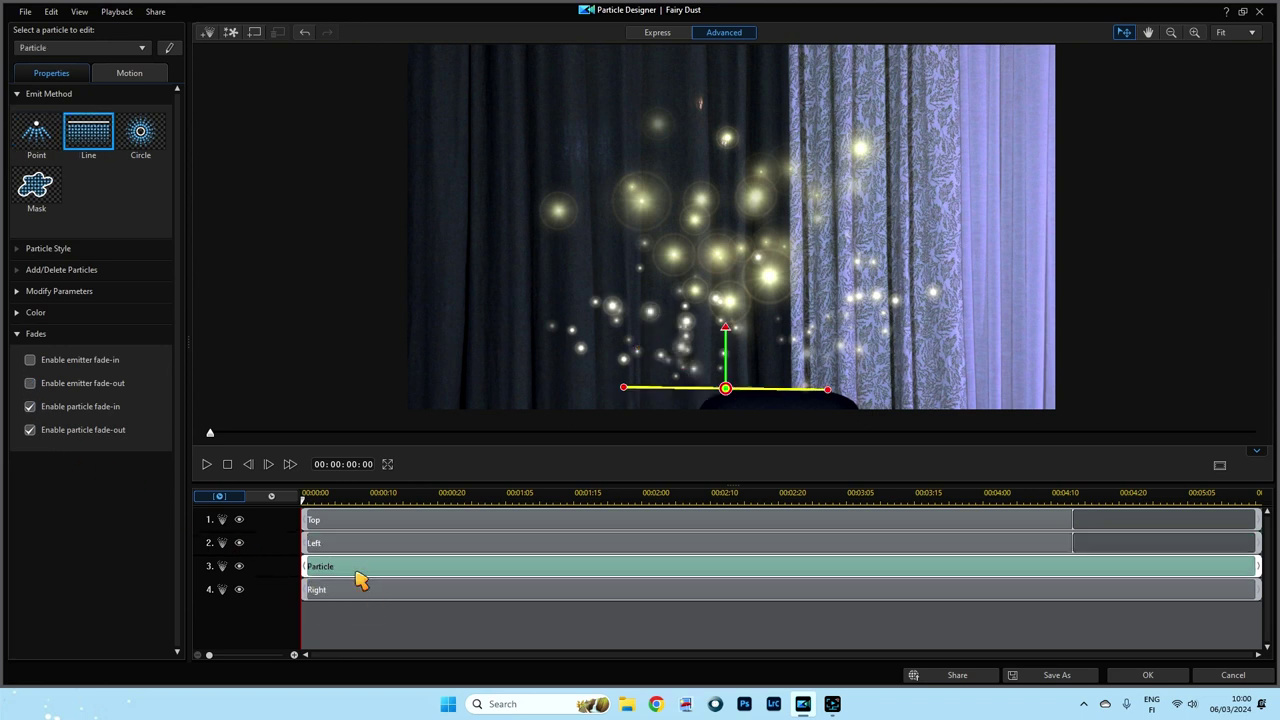
{"action": "left_click", "coordinate": [30, 384]}
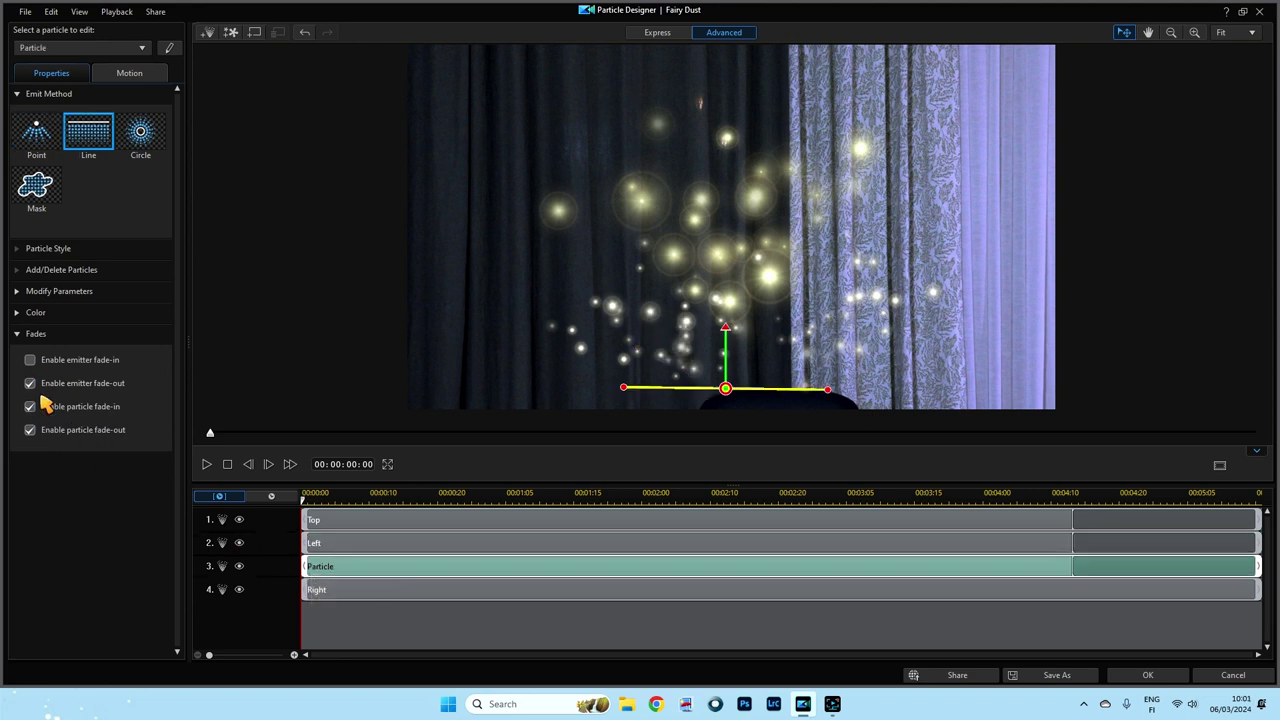
{"action": "left_click", "coordinate": [365, 592]}
{"action": "left_click", "coordinate": [30, 384]}
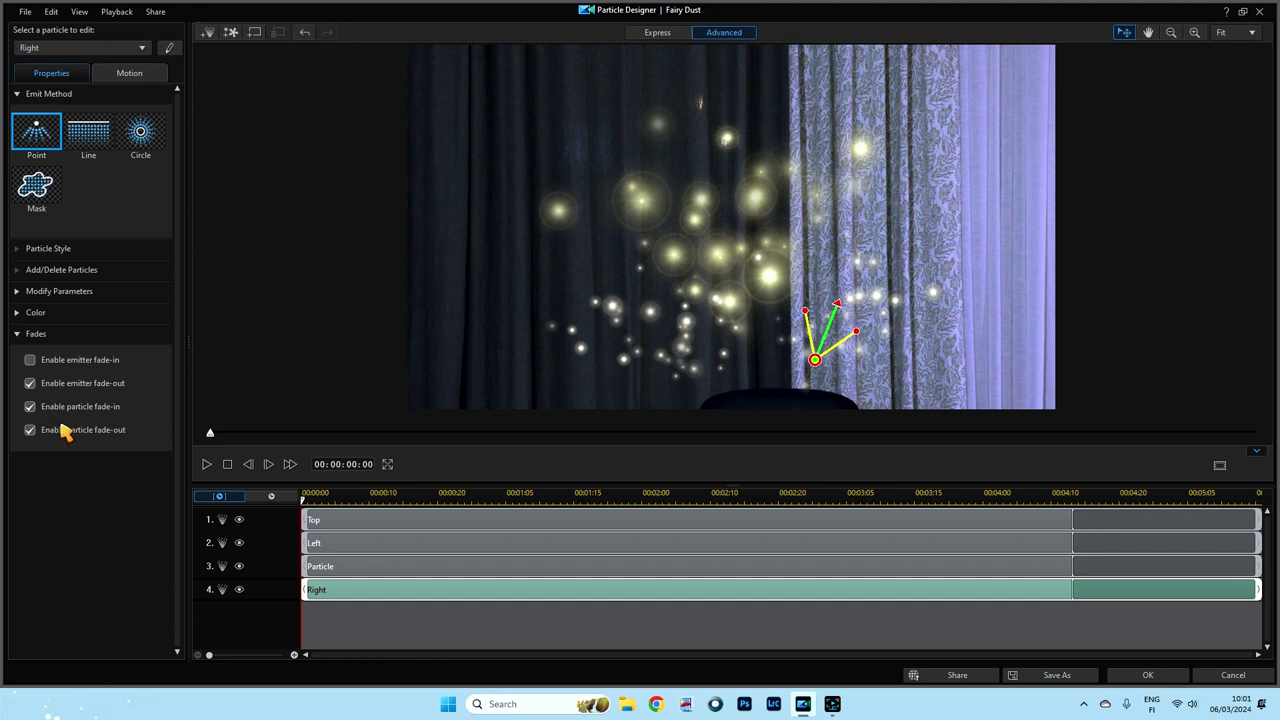
Step: Start the emitter fade-outs earlier, at about 00:03:23 for Top and 00:04:02 for Left, adjust Particle's fade-out, and accept the changes
{"action": "left_click", "coordinate": [443, 525]}
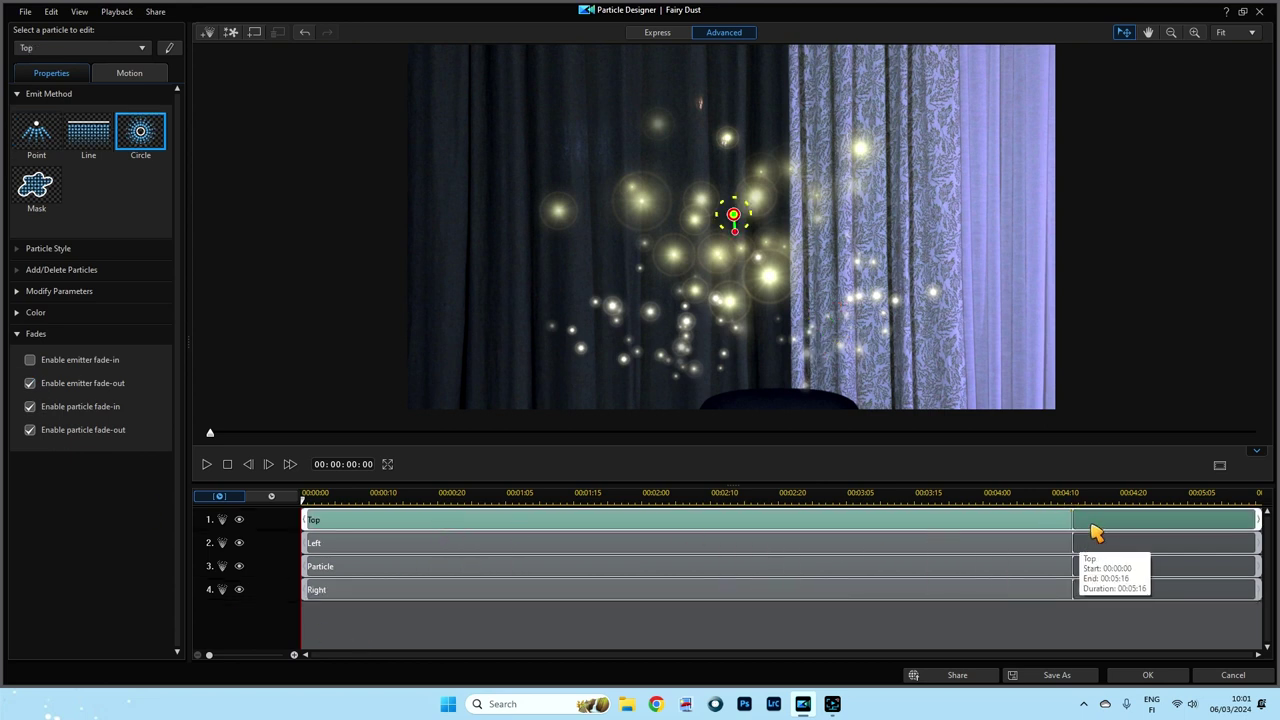
{"action": "left_click_drag", "start_coordinate": [1072, 521], "coordinate": [970, 521]}
{"action": "left_click_drag", "start_coordinate": [1072, 543], "coordinate": [998, 543]}
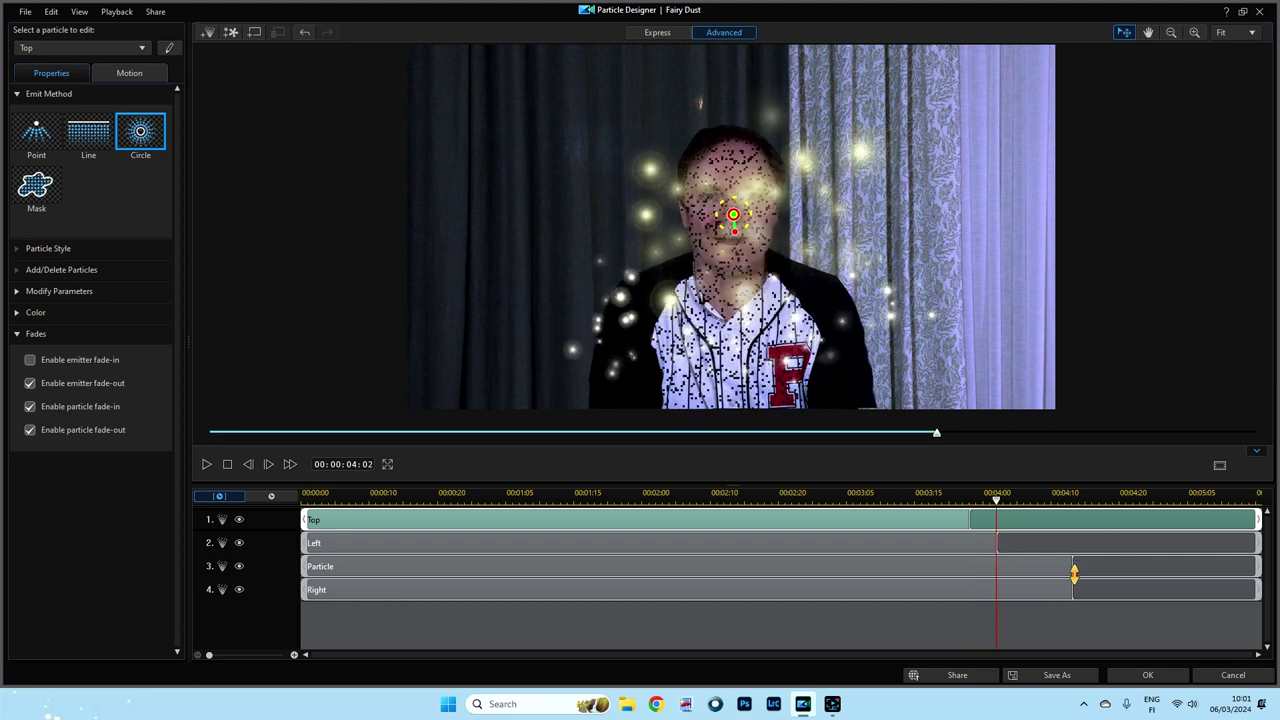
{"action": "mouse_move", "coordinate": [1073, 569]}
{"action": "left_mouse_down"}
{"action": "mouse_move", "coordinate": [1028, 569]}
{"action": "mouse_move", "coordinate": [1066, 590]}
{"action": "left_mouse_up"}
{"action": "left_click", "coordinate": [1147, 675]}
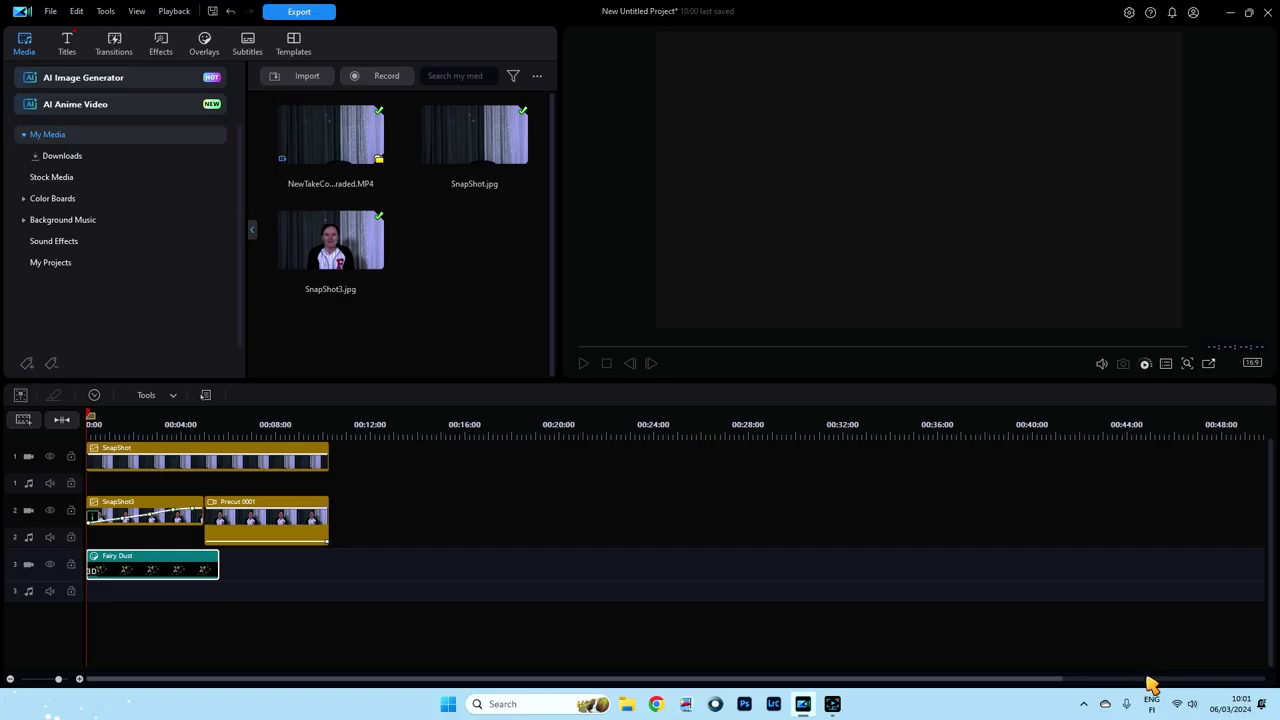
Step: Play the timeline twice from the beginning to review the Fairy Dust emitters' fade-outs, and stop playback
{"action": "left_click", "coordinate": [617, 444]}
{"action": "key", "text": "space"}
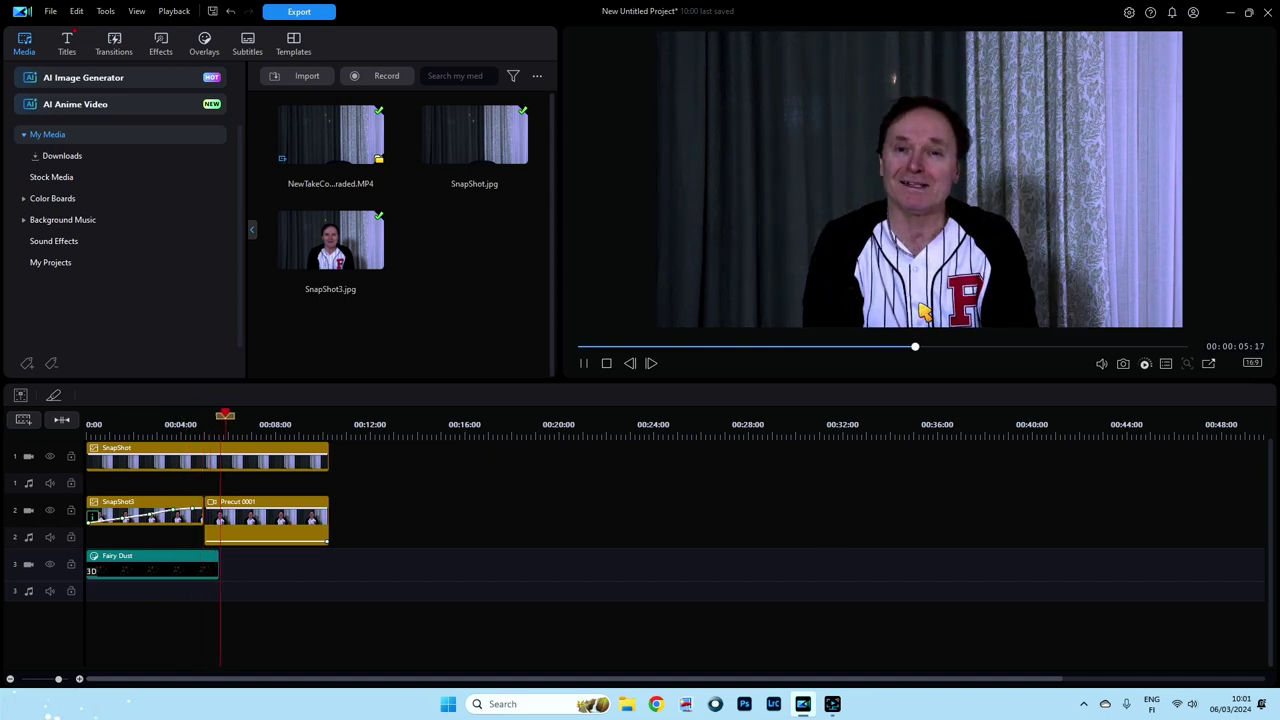
{"action": "left_click", "coordinate": [607, 366]}
{"action": "left_click", "coordinate": [586, 364]}
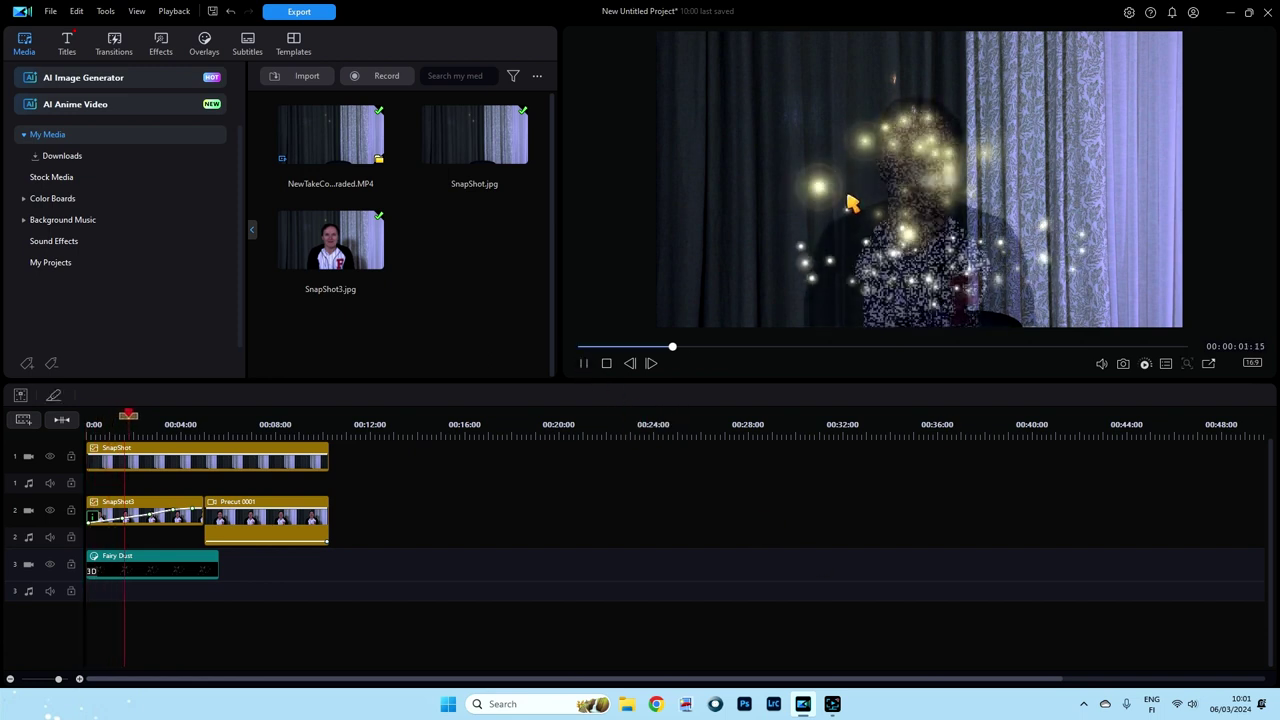
{"action": "left_click", "coordinate": [606, 366]}
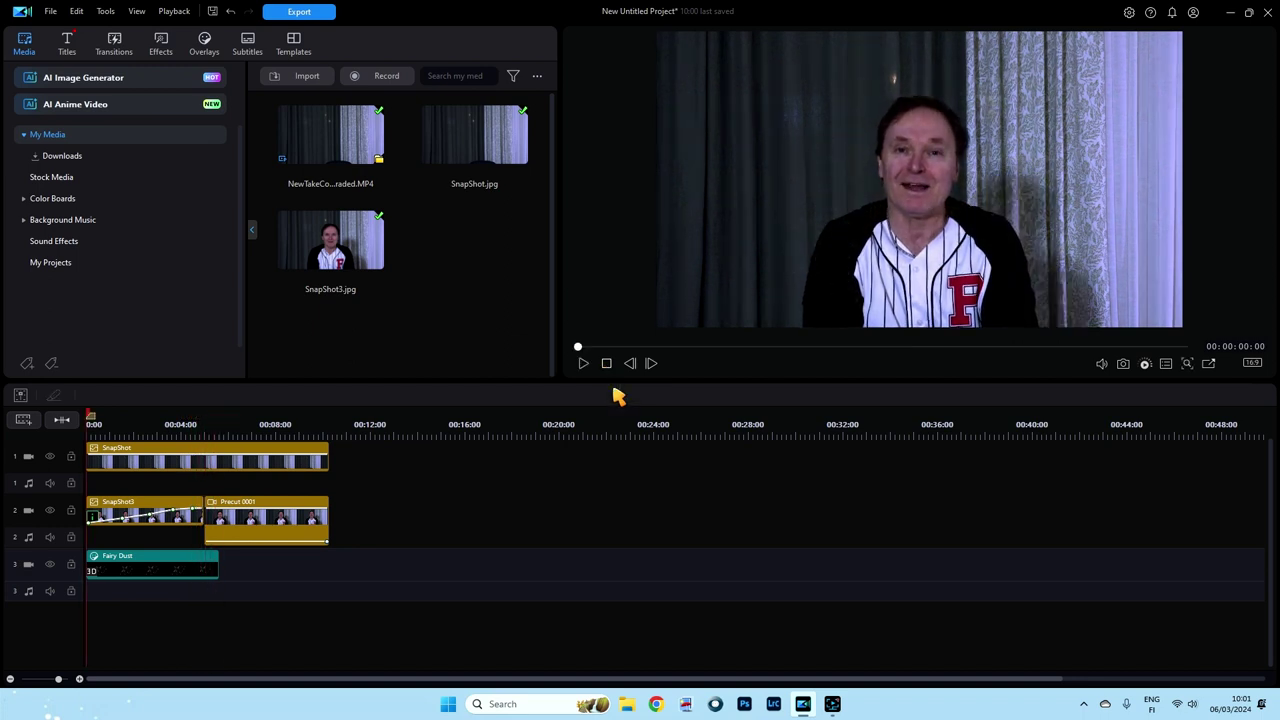